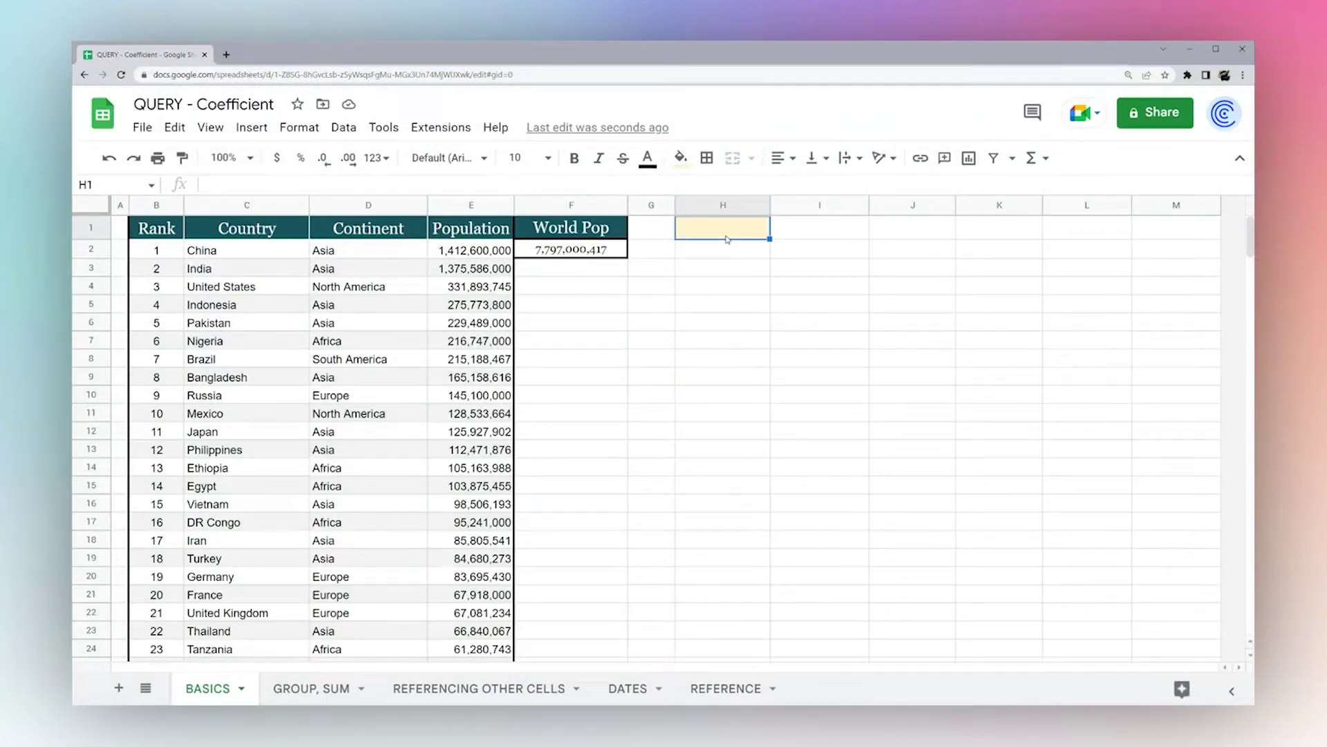
# Start an =query( formula in H1 with columns B:E as the data range
pyautogui.write('=query(')
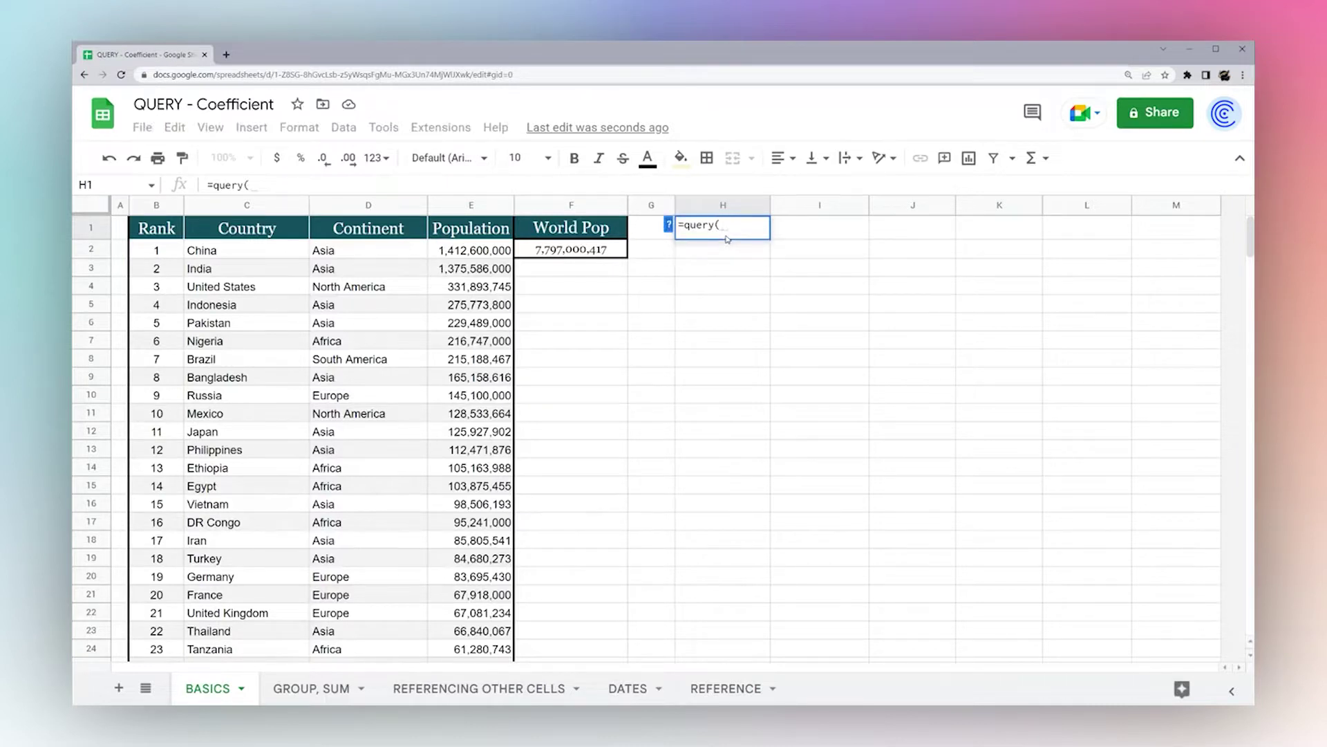
pyautogui.click(152, 204)
pyautogui.hotkey('shift', 'Right')
pyautogui.hotkey('shift', 'Right')
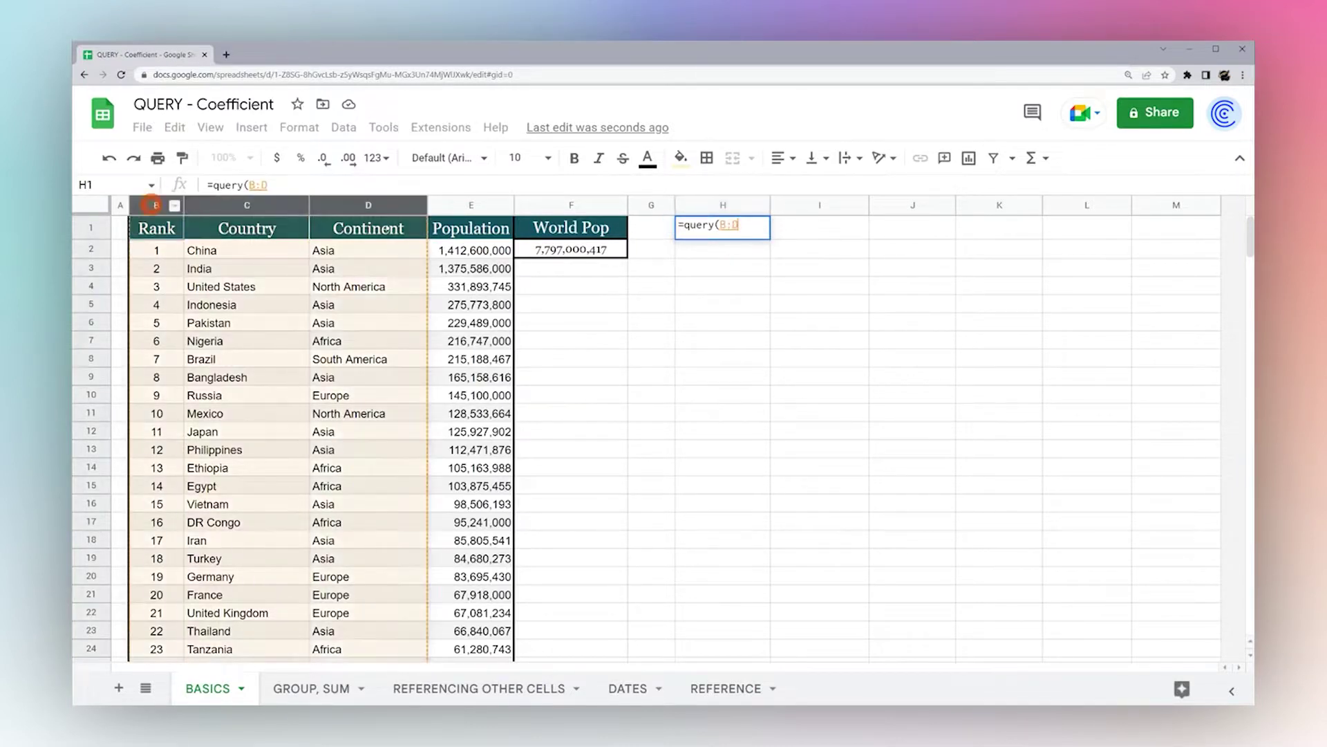
pyautogui.hotkey('shift', 'Right')
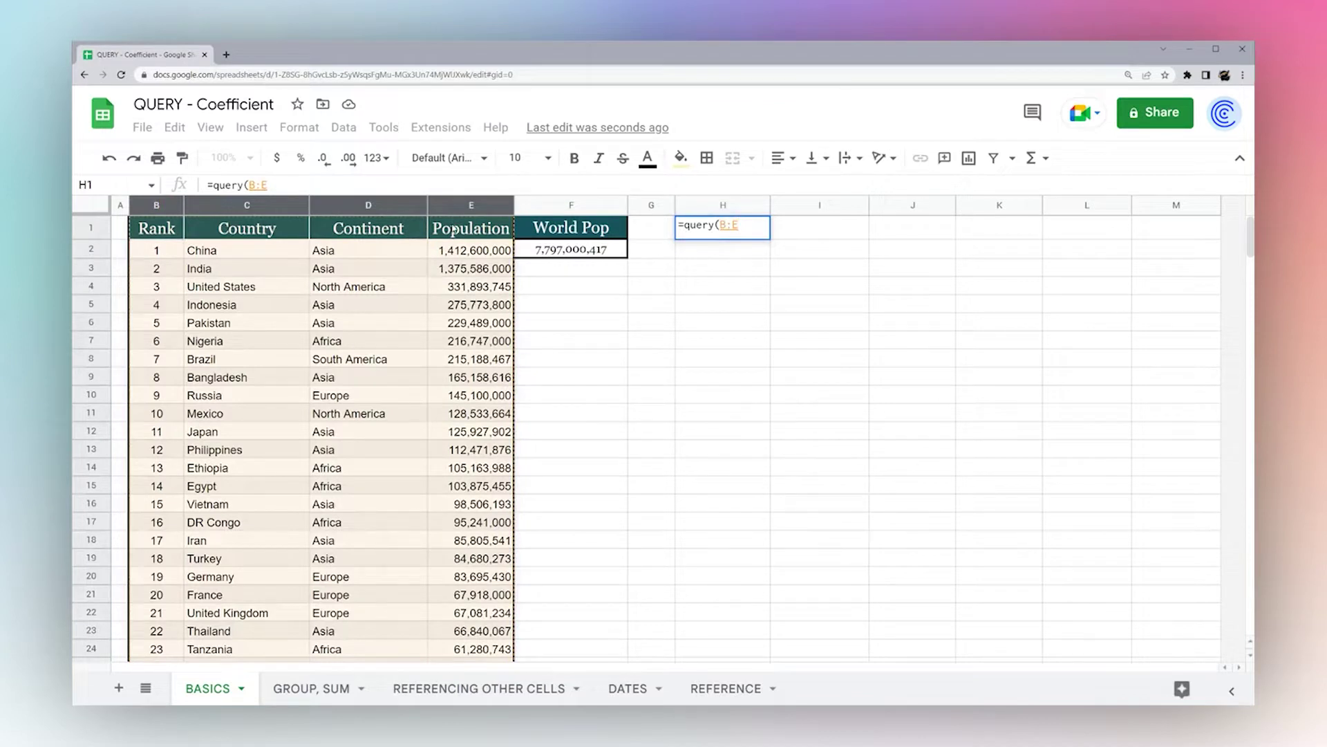
pyautogui.write(',')
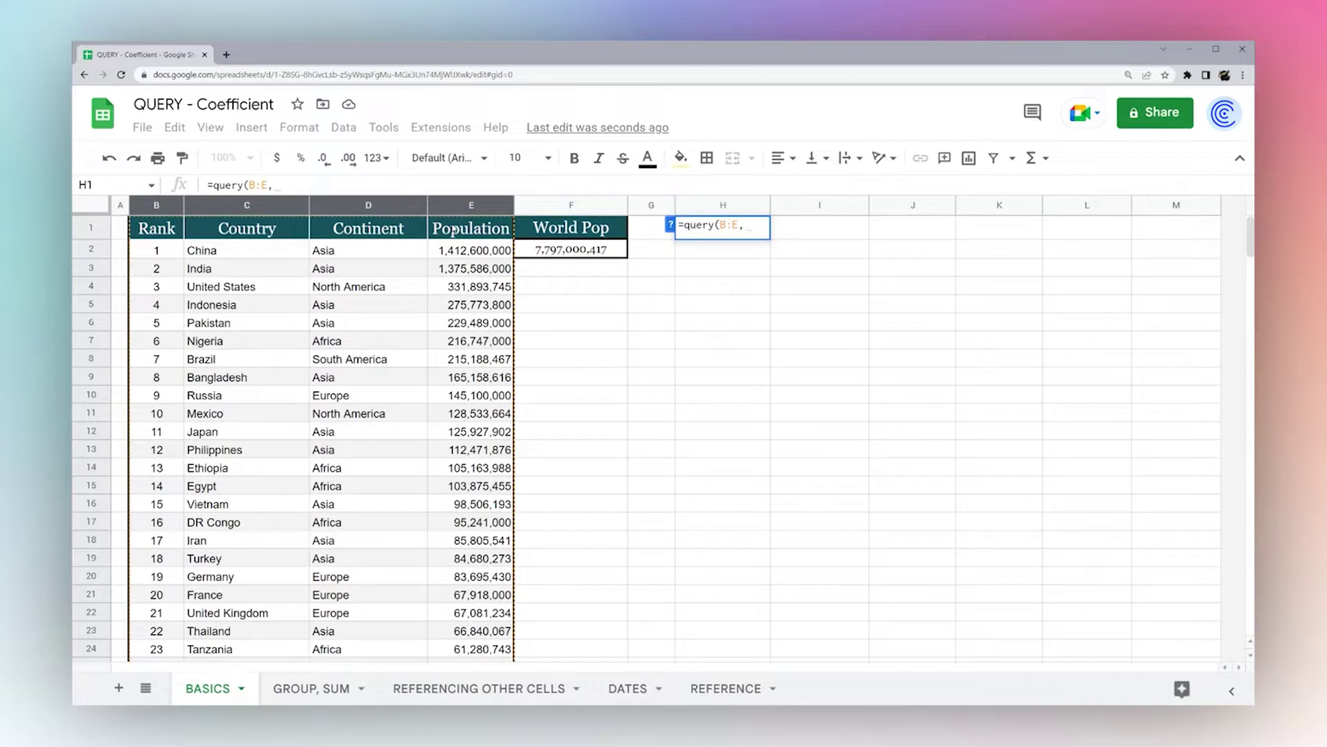
# Review the QUERY help card's arguments for the unfinished =query(B:E, formula in H1
pyautogui.click(678, 224)
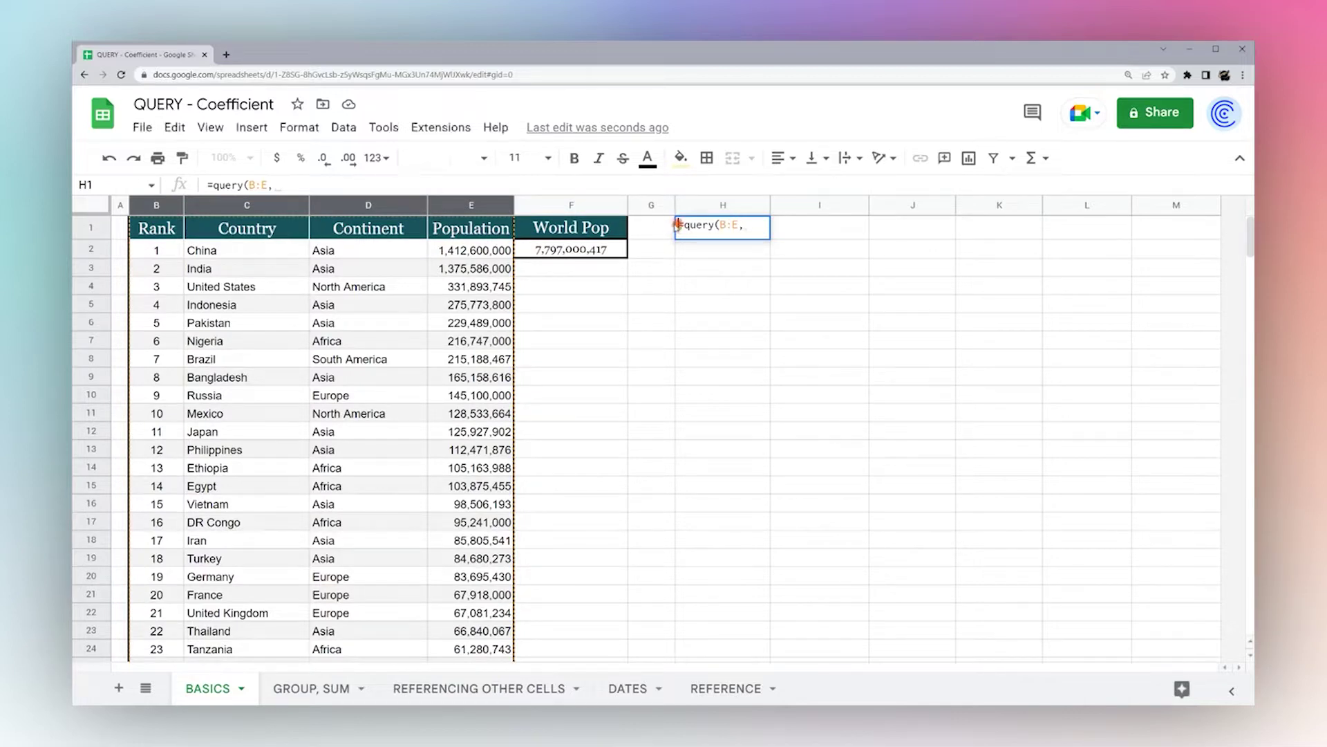
pyautogui.click(699, 224)
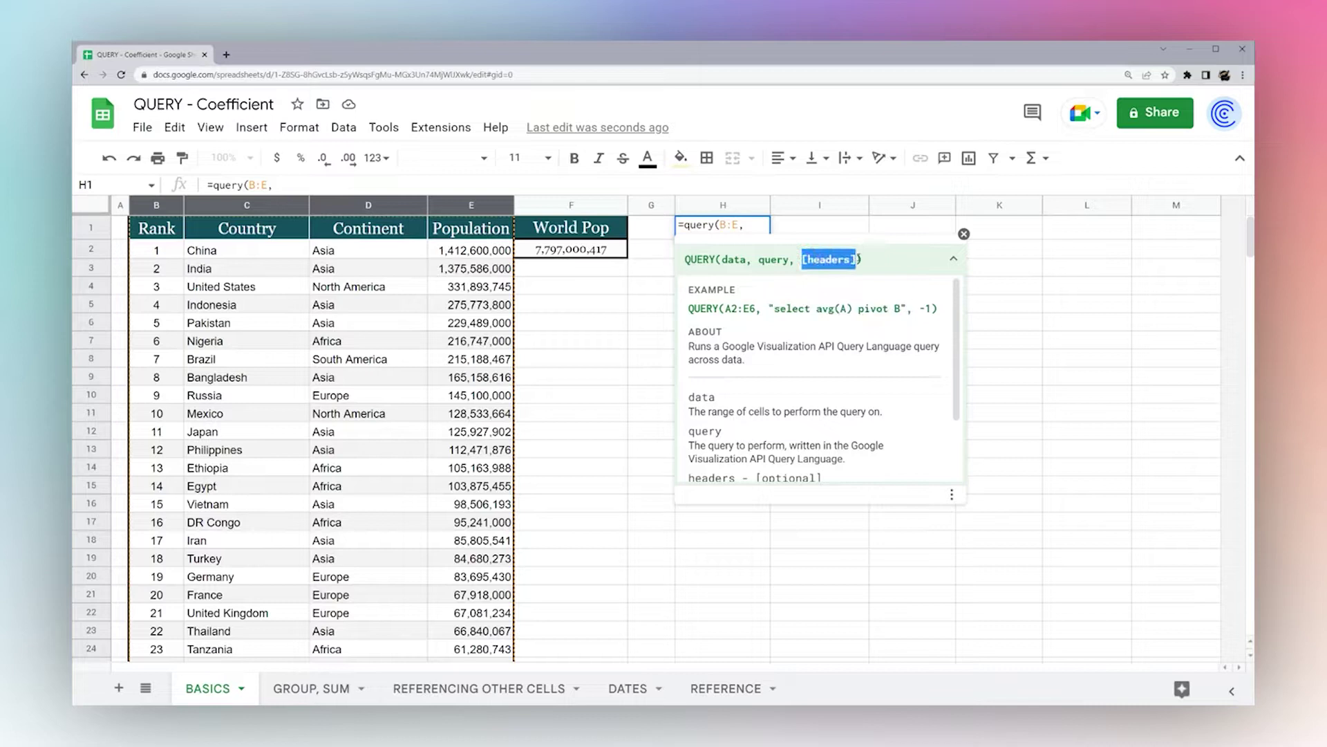
pyautogui.click(952, 260)
pyautogui.click(952, 260)
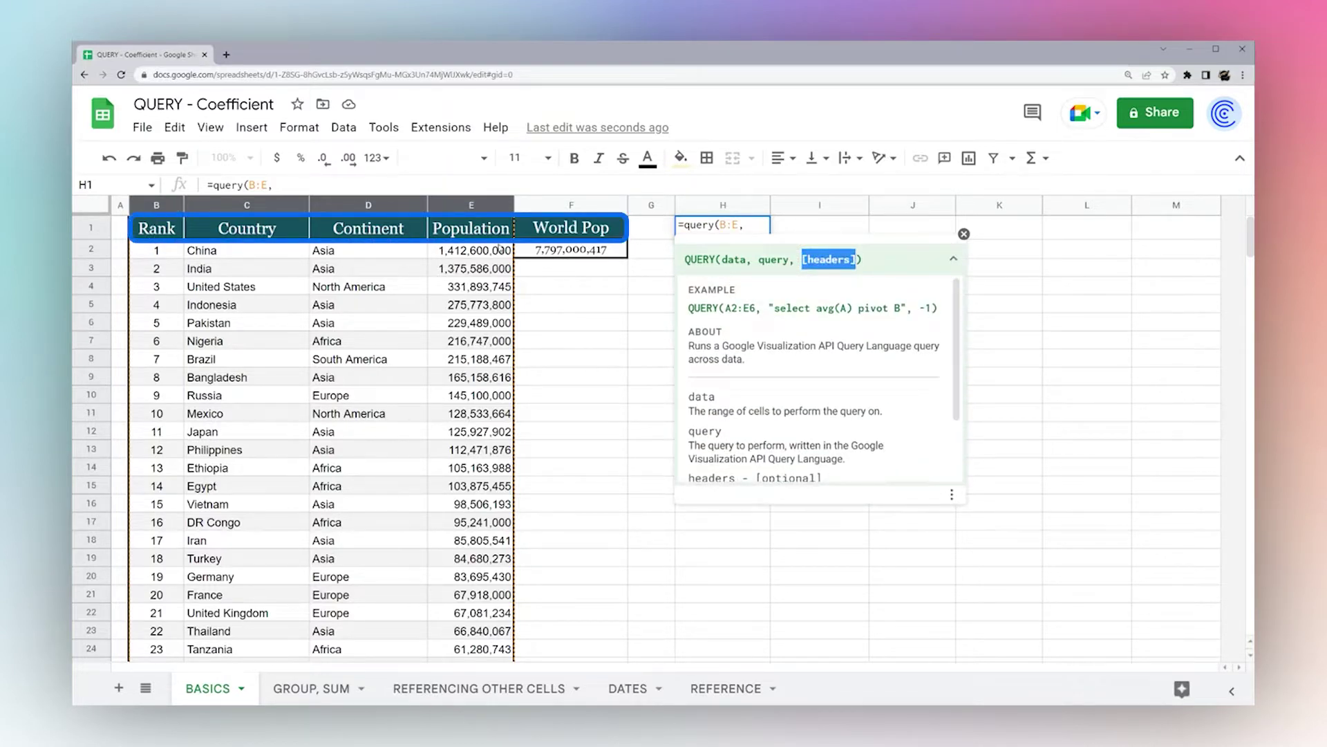
pyautogui.doubleClick(726, 224)
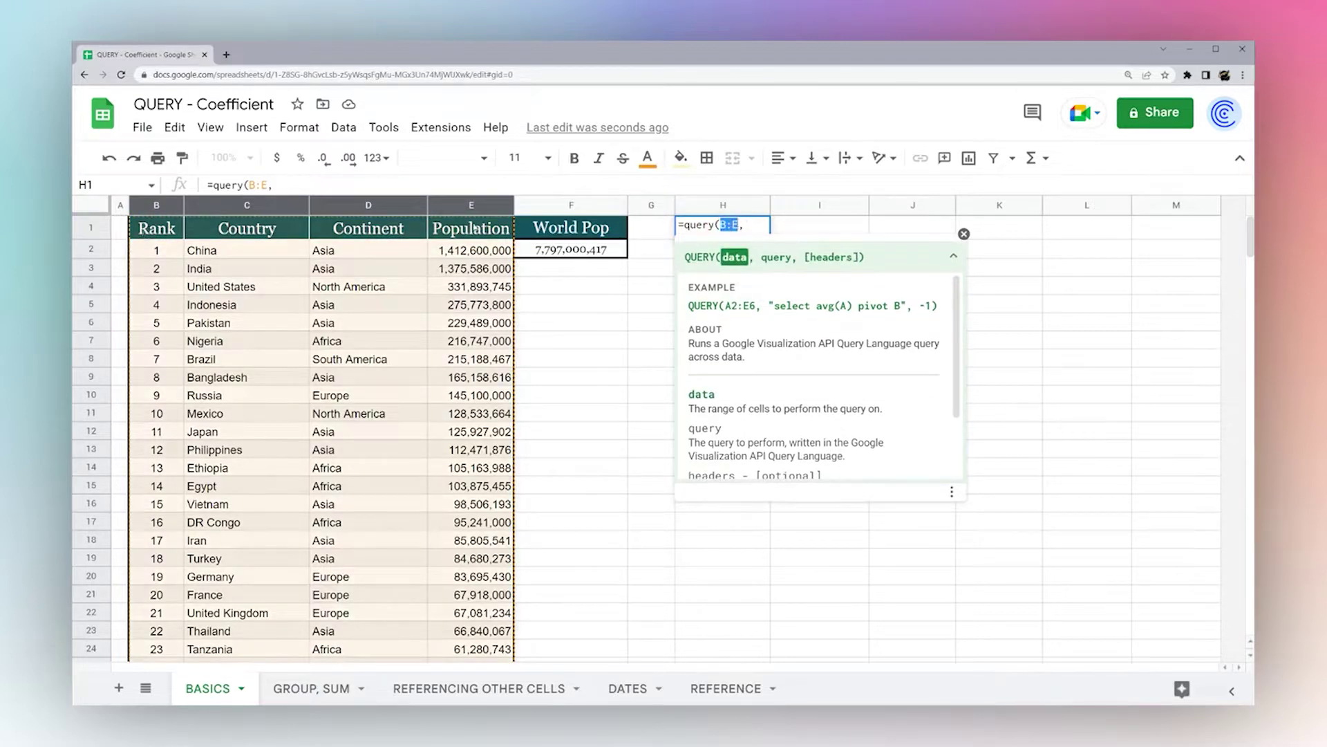
pyautogui.click(752, 228)
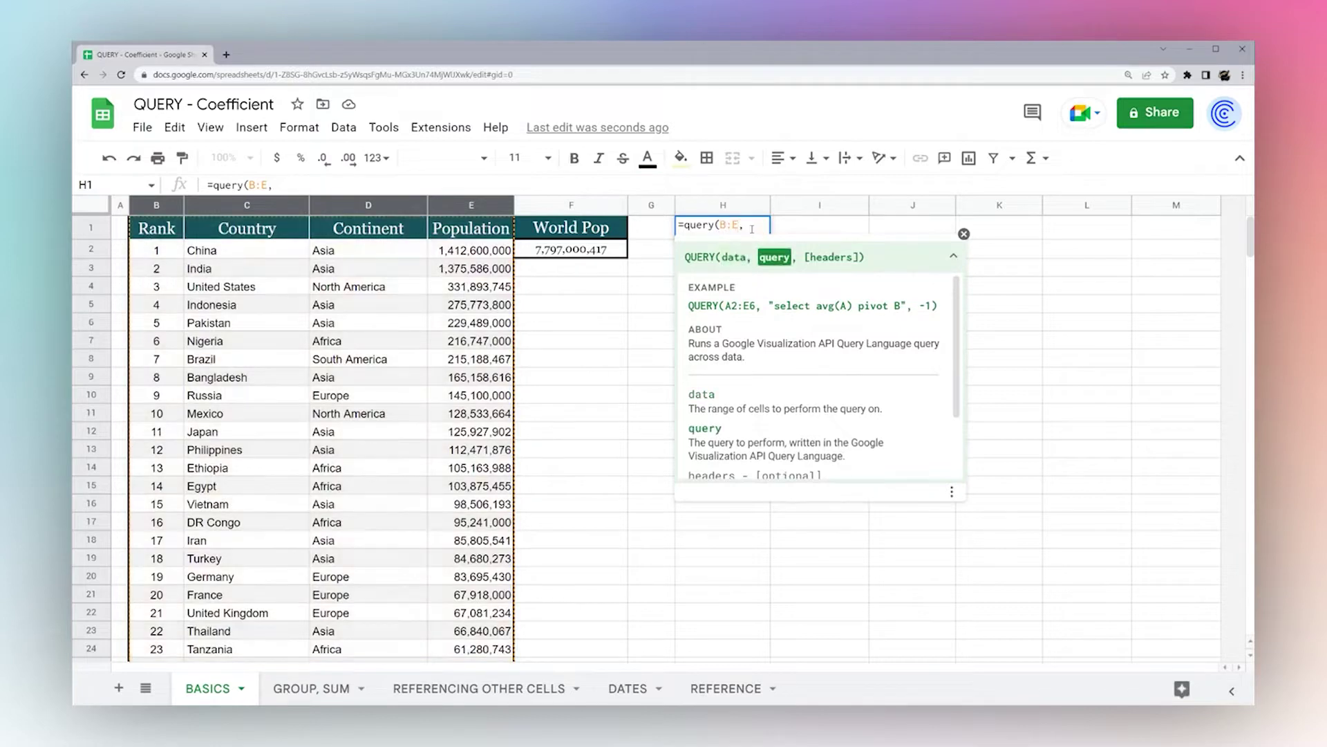
# Complete H1 as =query(B:E,"select *",1) to return the whole table with headers
pyautogui.press('Return')
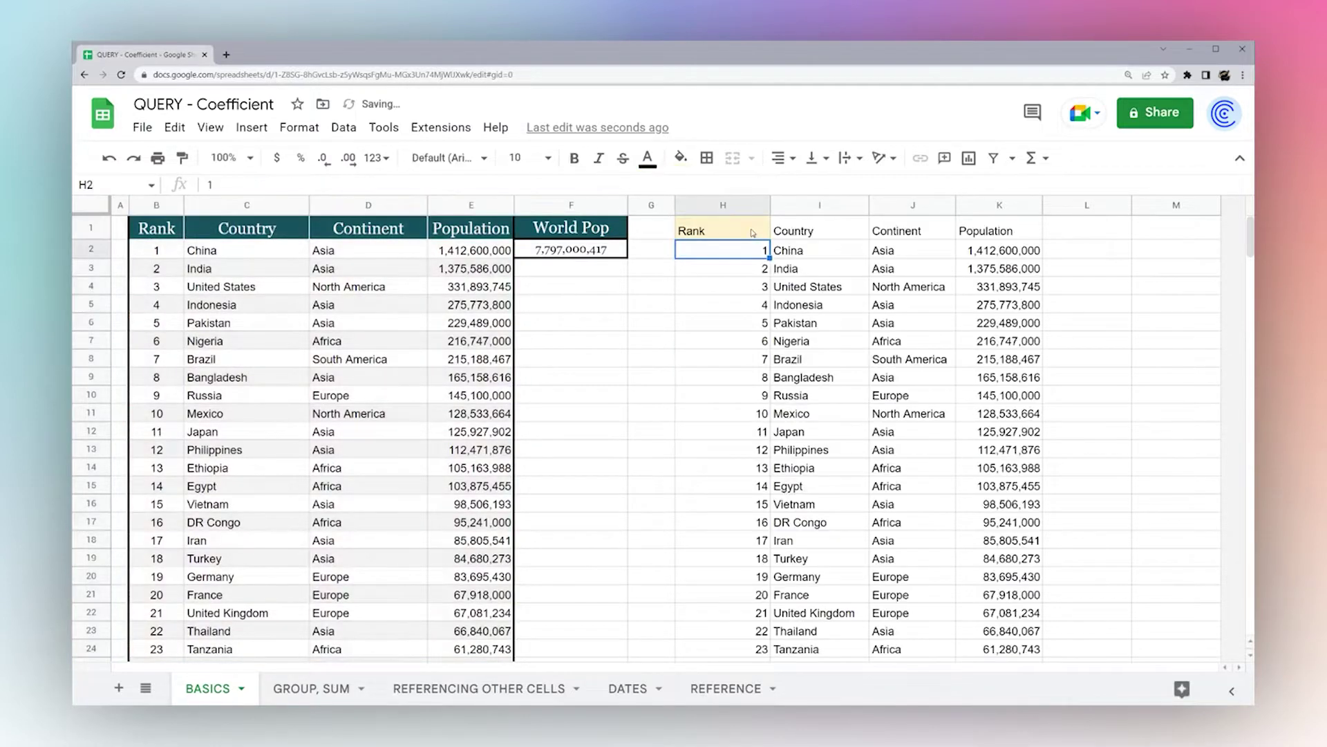
pyautogui.click(752, 232)
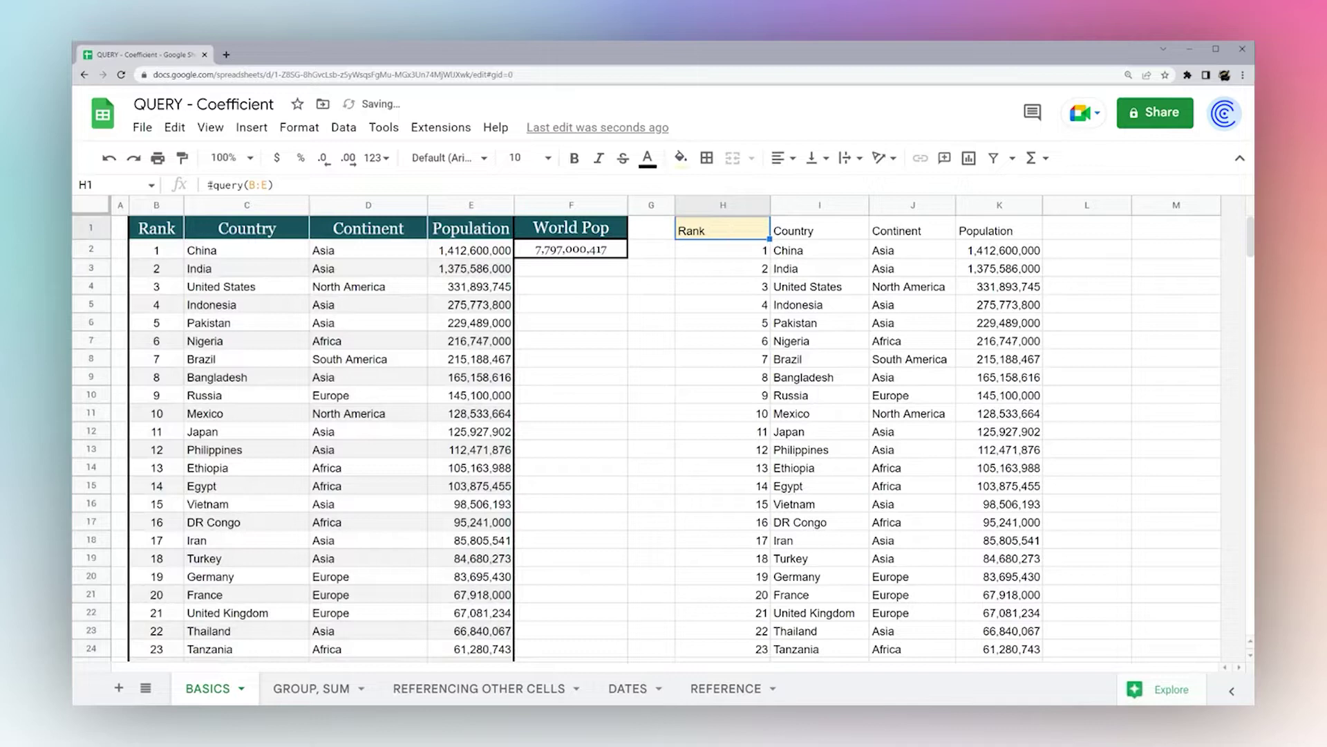
pyautogui.click(265, 185)
pyautogui.press('BackSpace')
pyautogui.write(',')
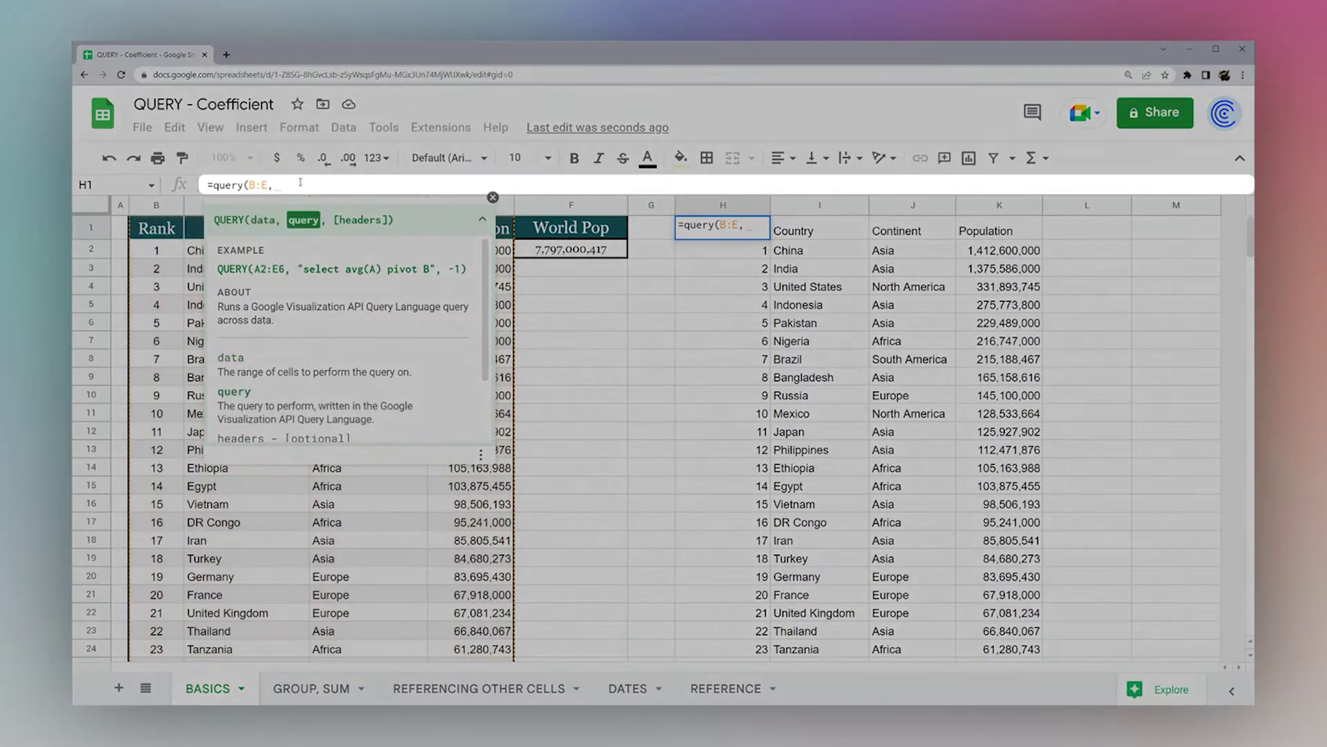
pyautogui.write('"sle')
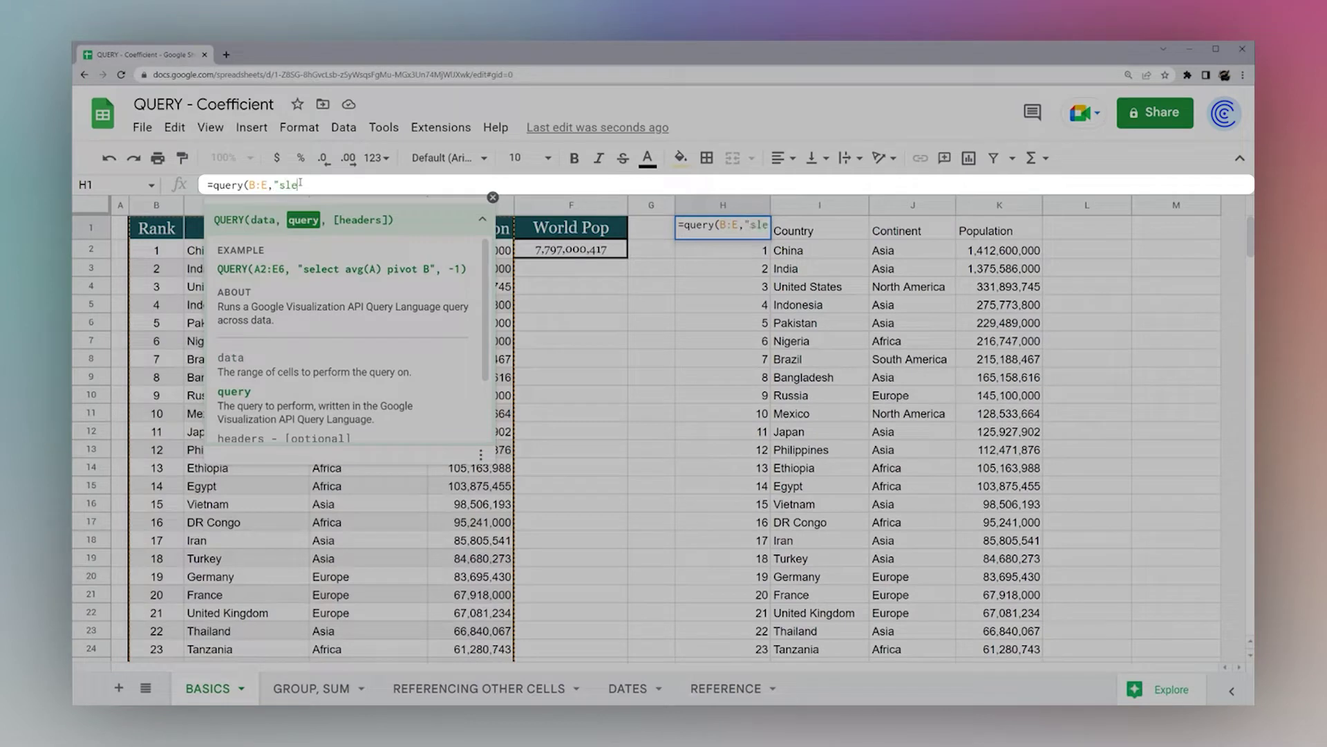
pyautogui.press('BackSpace')
pyautogui.press('BackSpace')
pyautogui.write('elect *",1)')
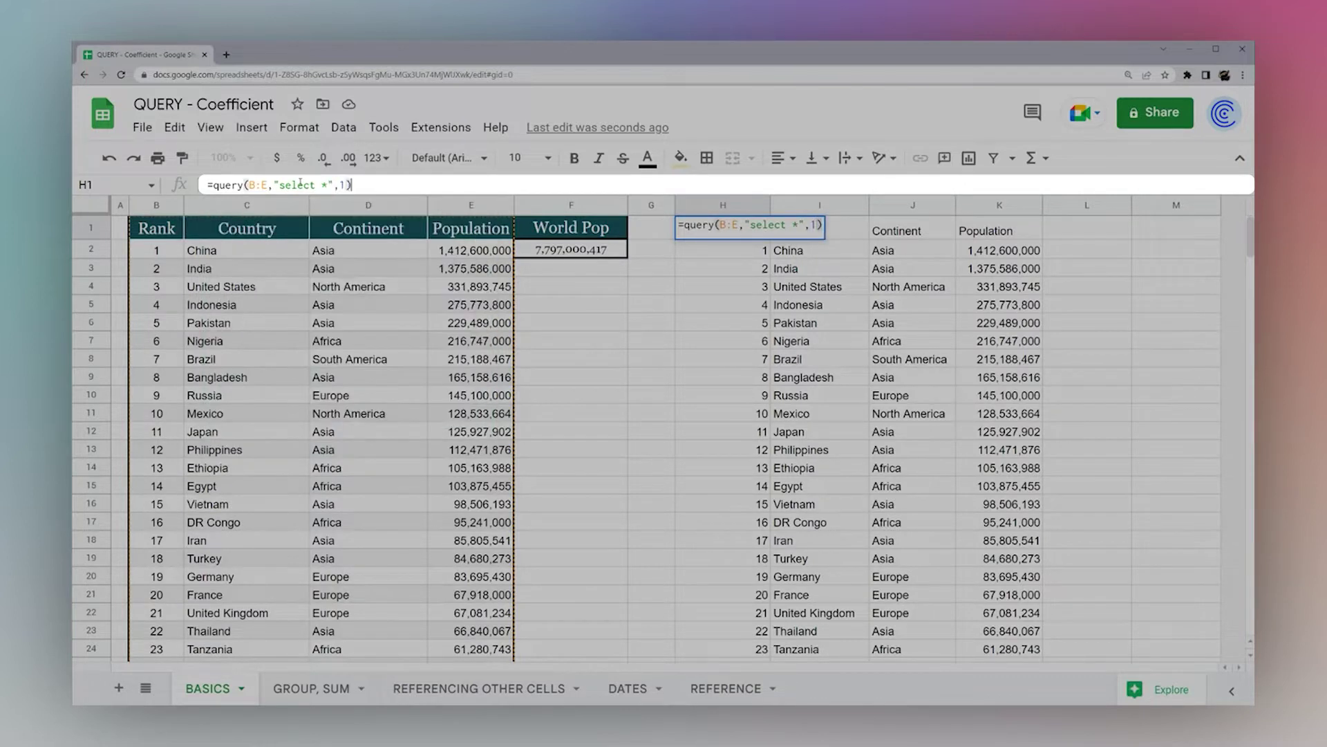
pyautogui.press('Return')
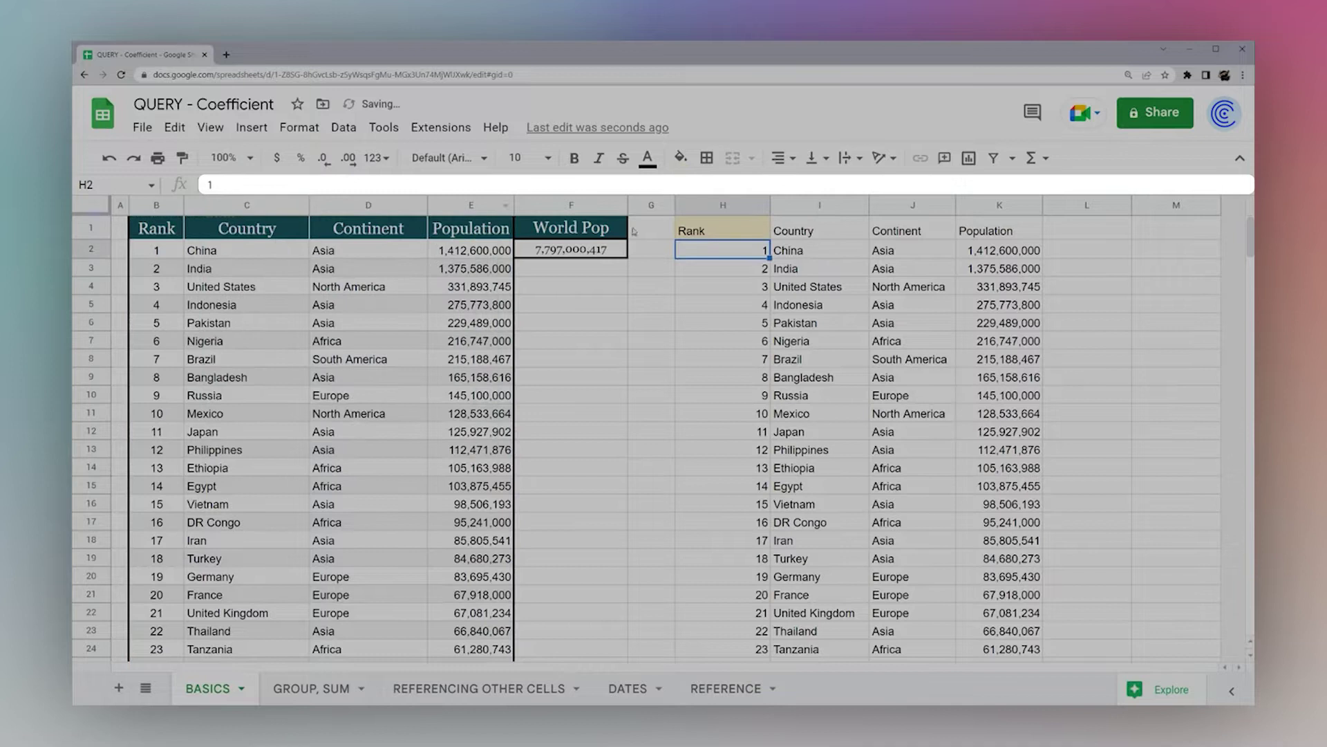
# Remove the asterisk from the query's select clause
pyautogui.click(719, 231)
pyautogui.click(329, 185)
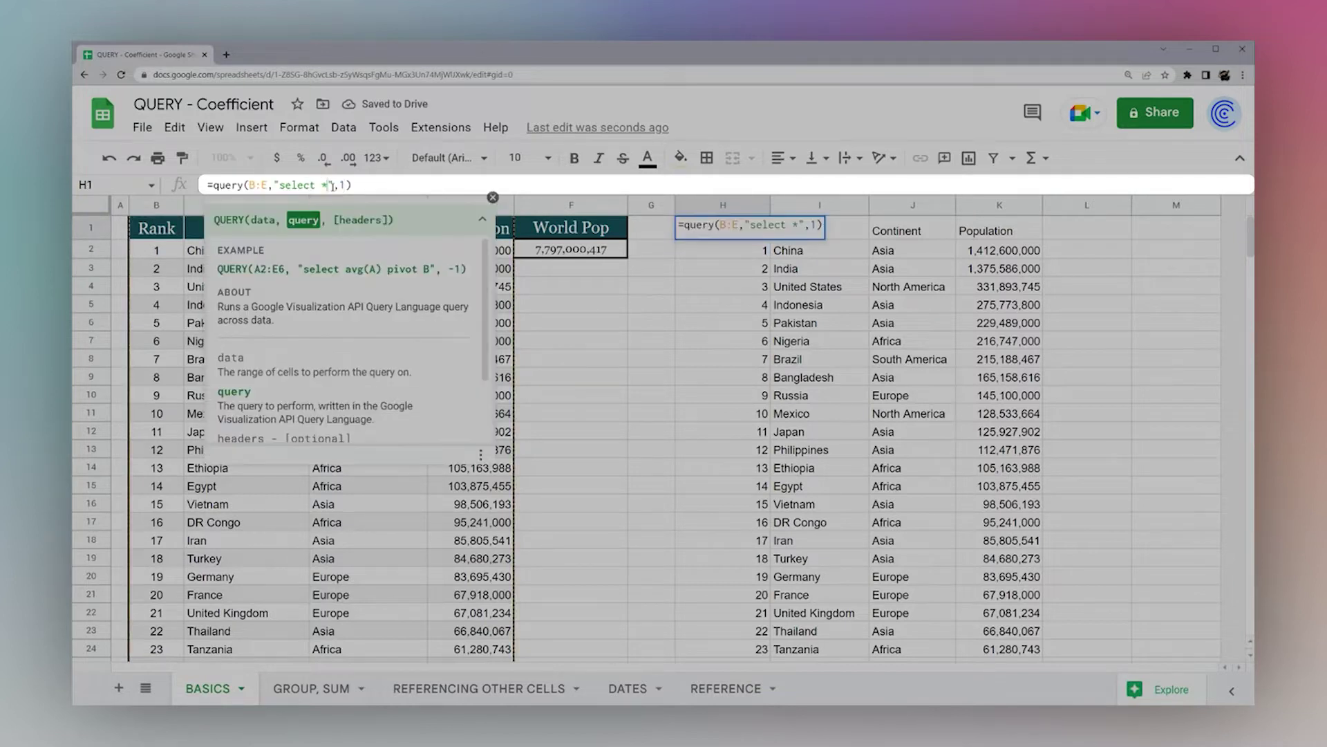
pyautogui.press('BackSpace')
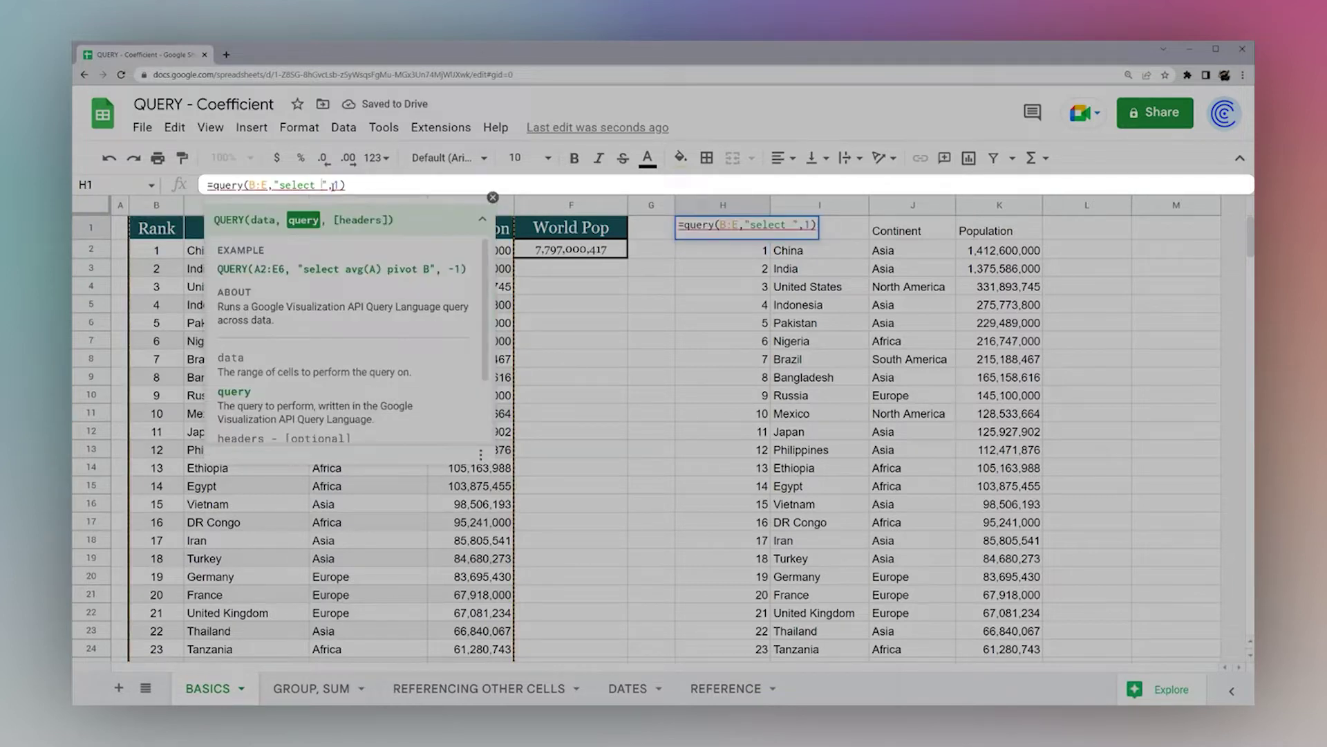
# Make the query select C so column H lists only the countries
pyautogui.write('C')
pyautogui.press('Return')
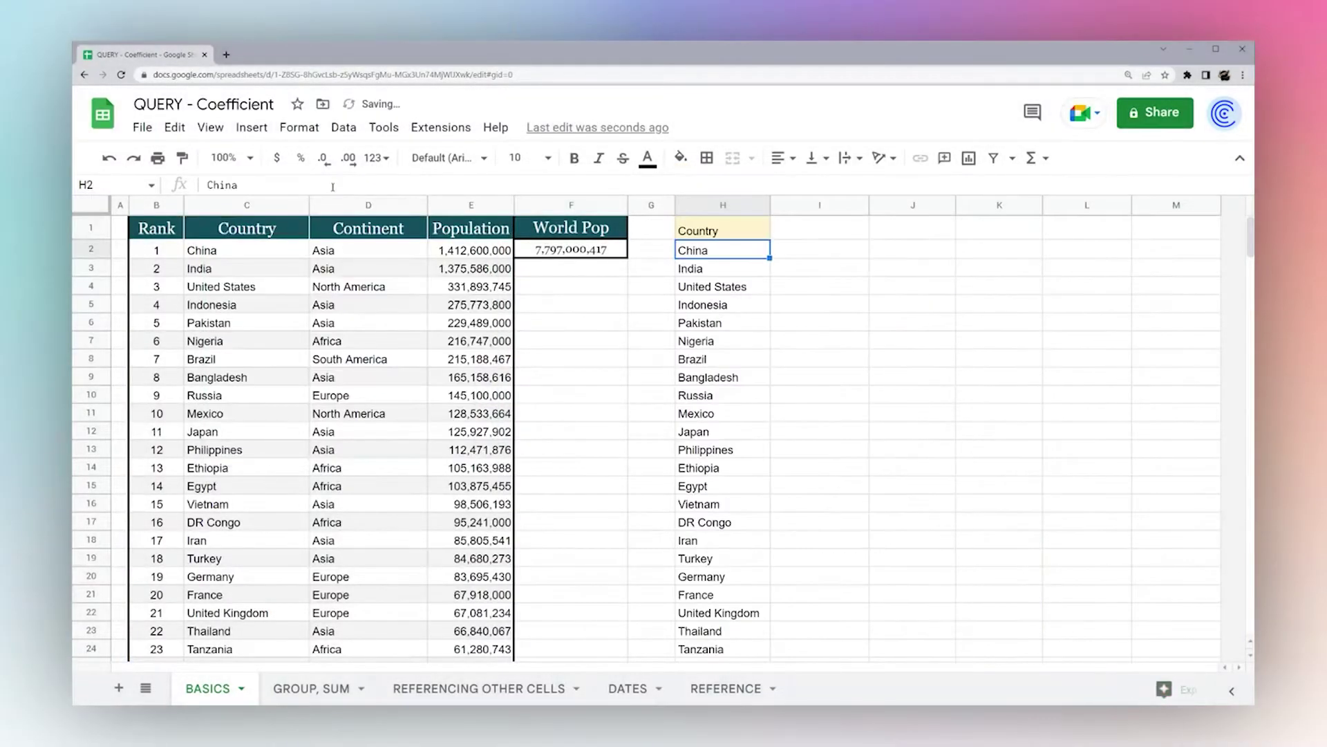
pyautogui.click(717, 231)
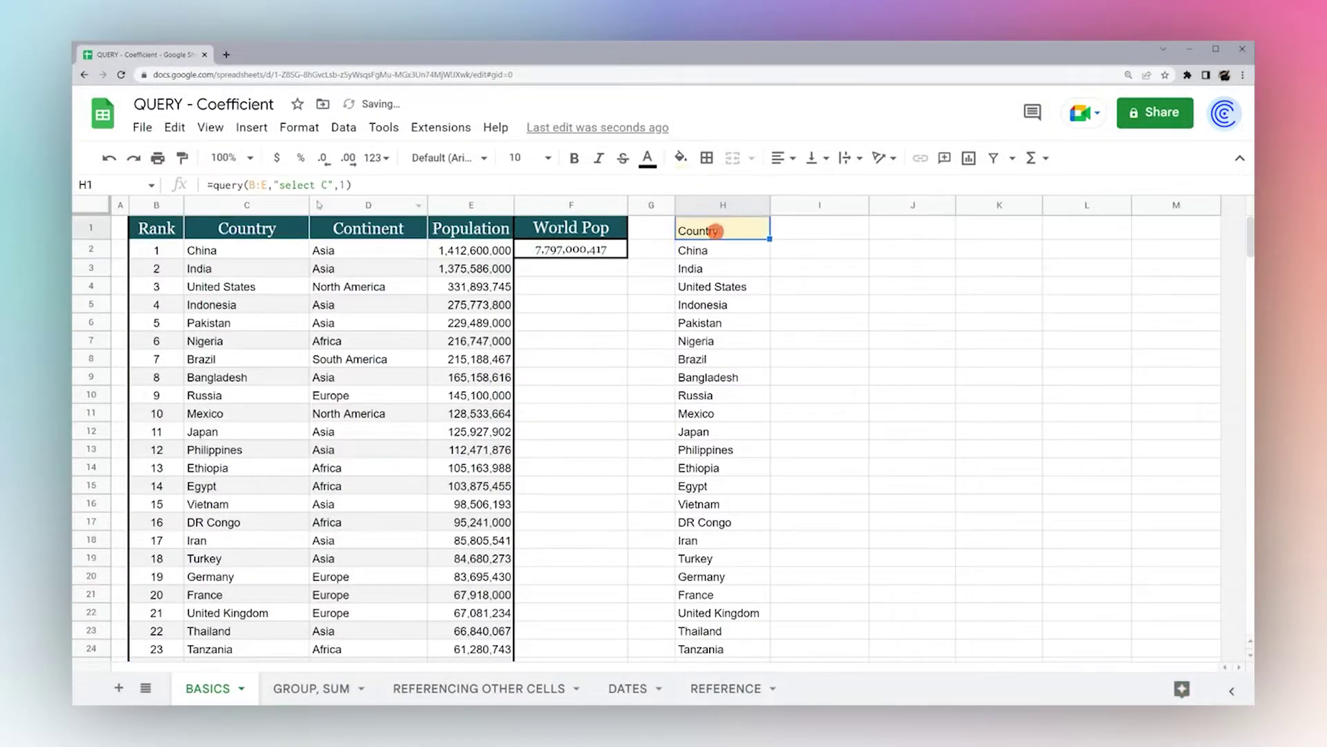
pyautogui.click(119, 206)
pyautogui.click(691, 233)
pyautogui.moveTo(249, 185); pyautogui.dragTo(268, 184)
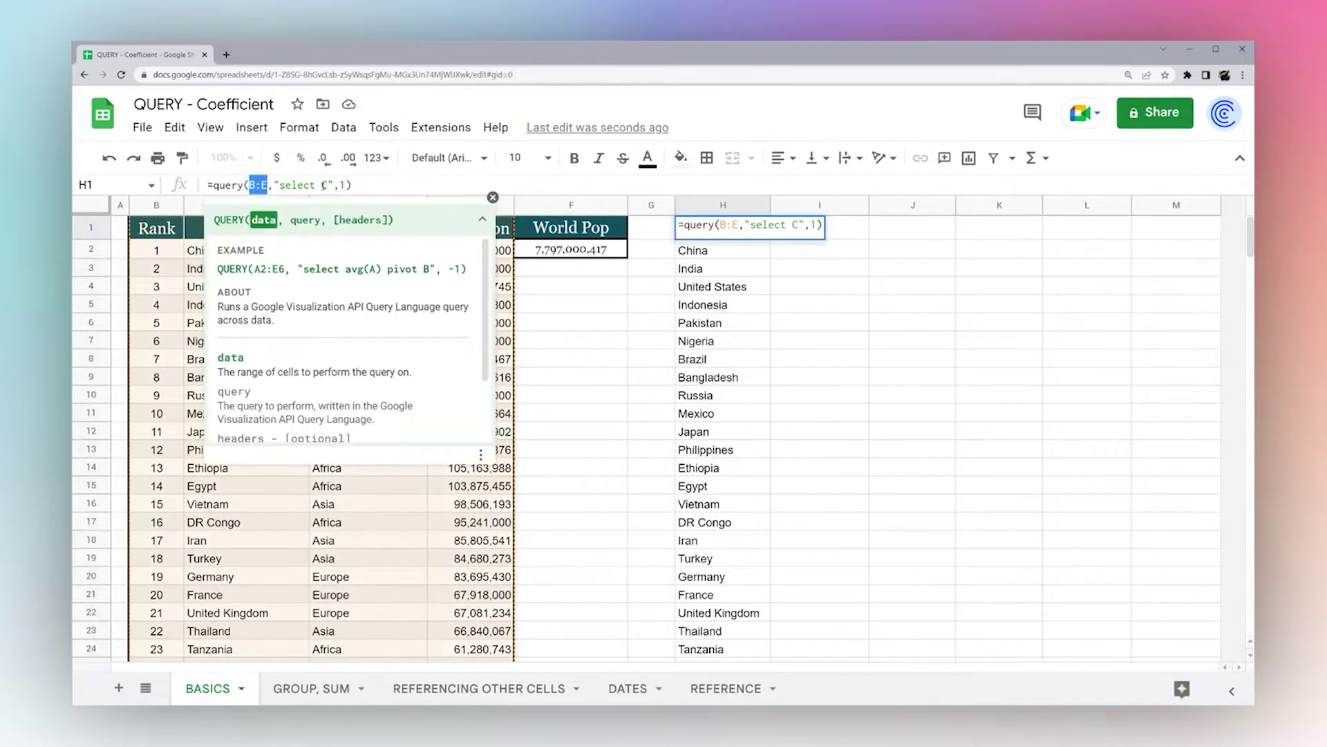
pyautogui.click(329, 185)
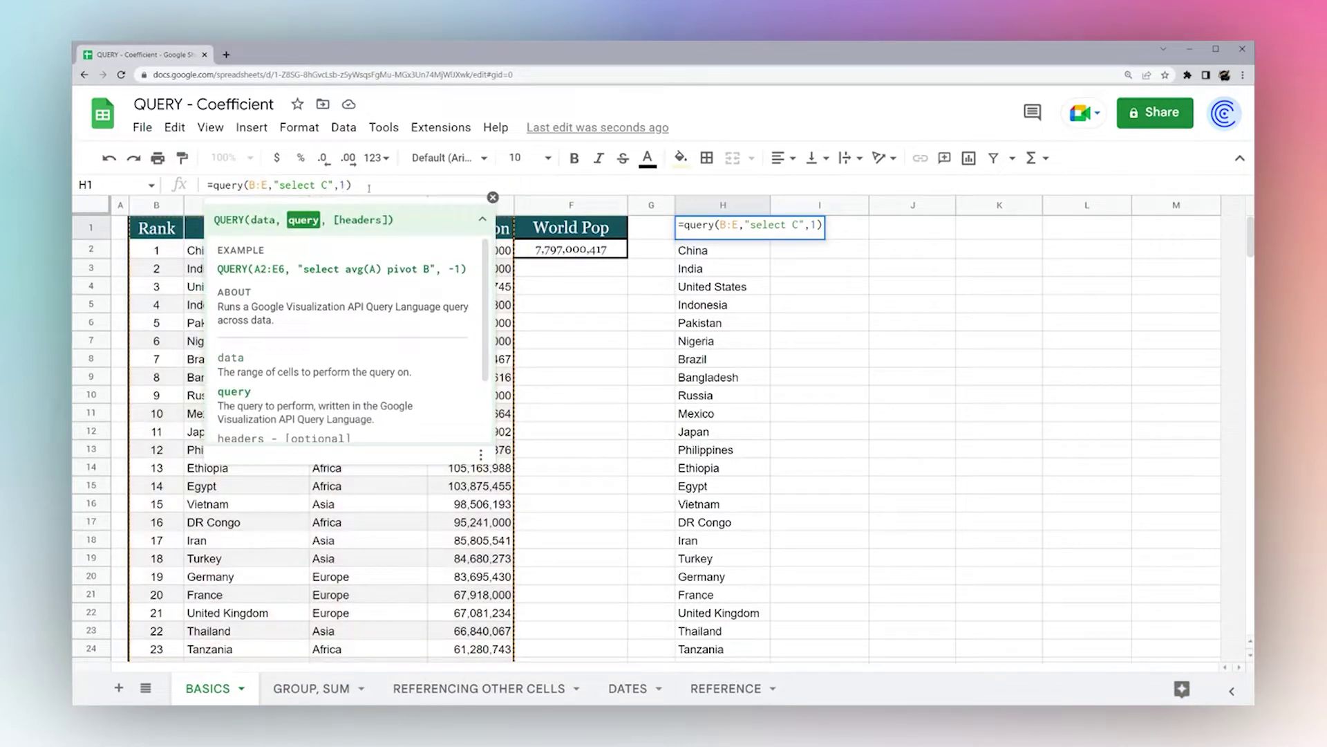
pyautogui.click(493, 197)
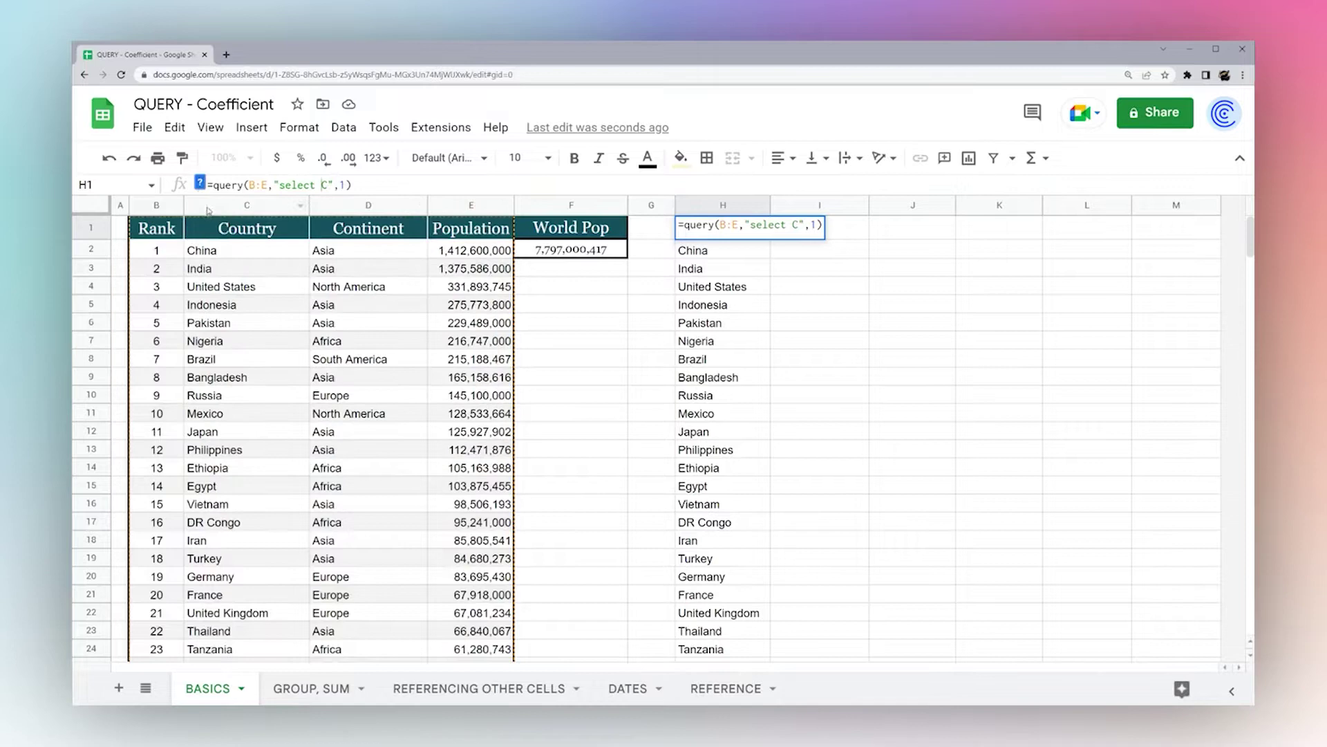
pyautogui.click(246, 203)
# Switch the selected column to D, then to C,E for Country and Population
pyautogui.click(694, 229)
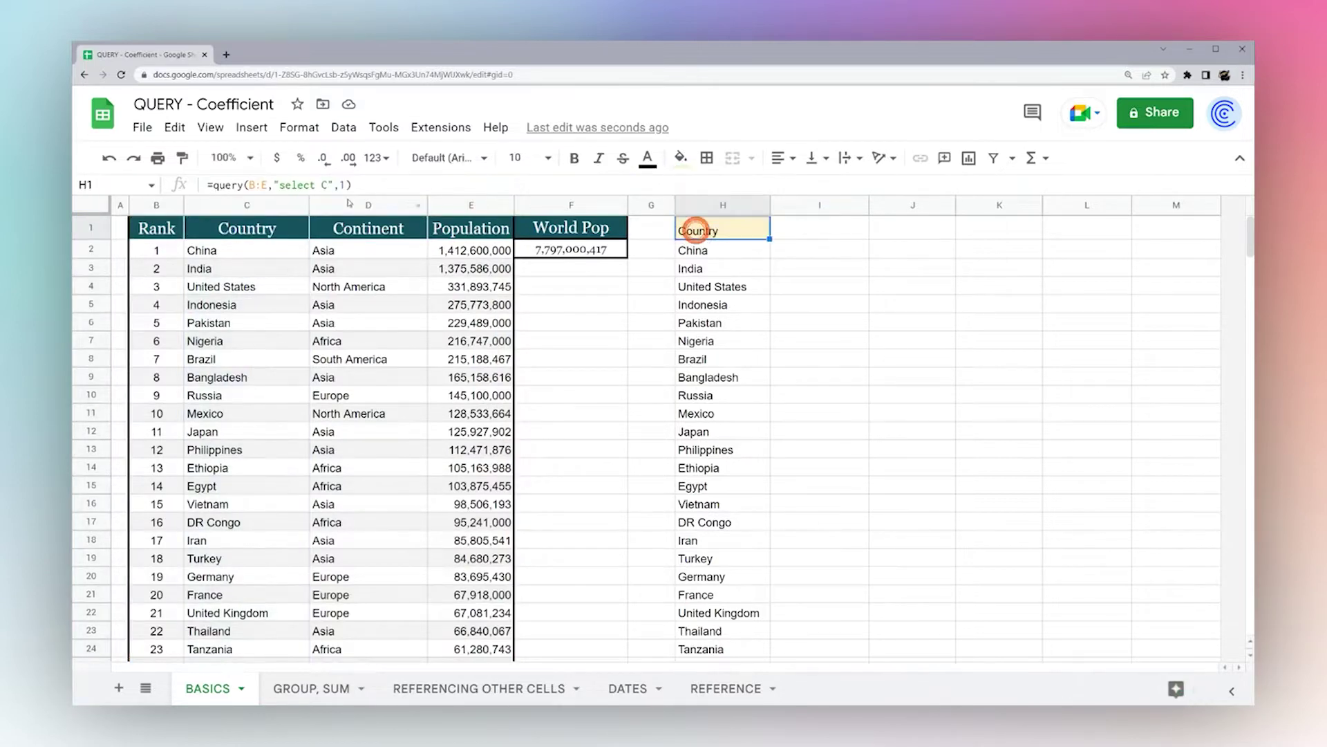
pyautogui.doubleClick(335, 185)
pyautogui.write('D')
pyautogui.press('Return')
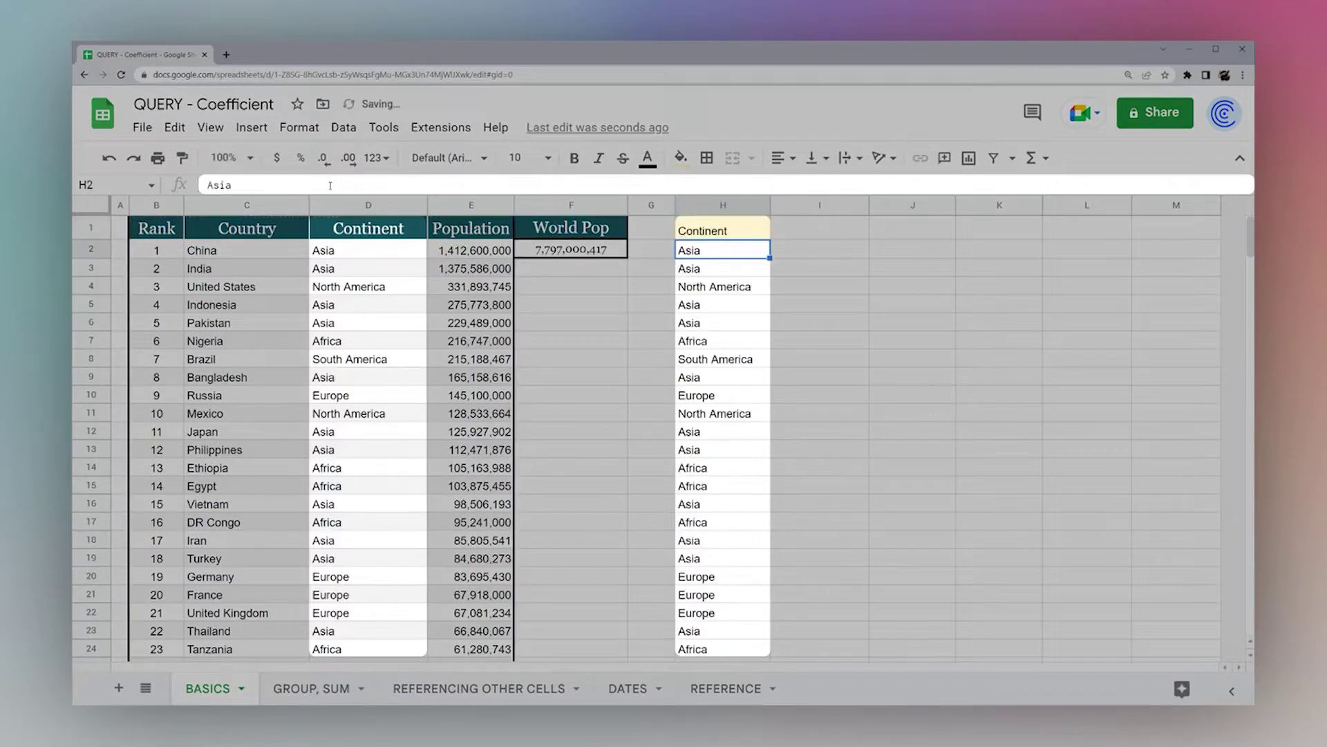
pyautogui.click(692, 230)
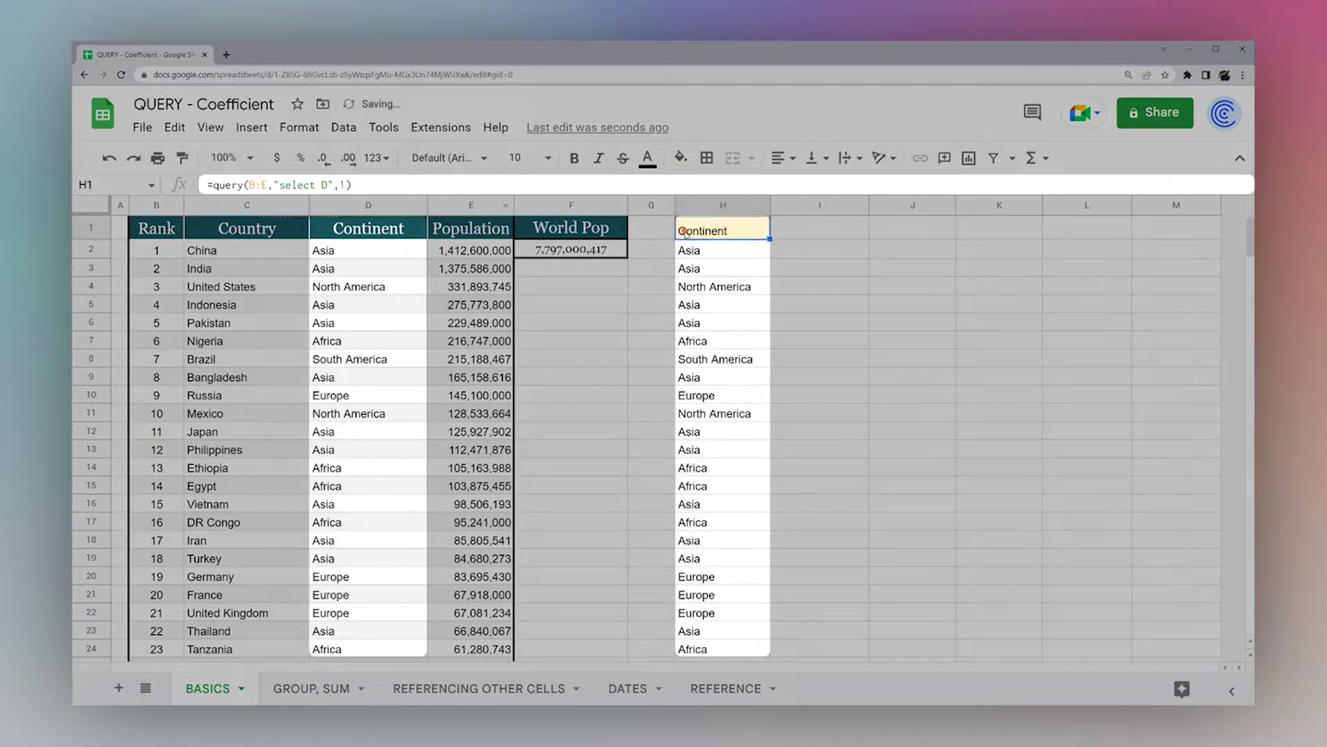
pyautogui.click(327, 185)
pyautogui.doubleClick(327, 185)
pyautogui.write('C')
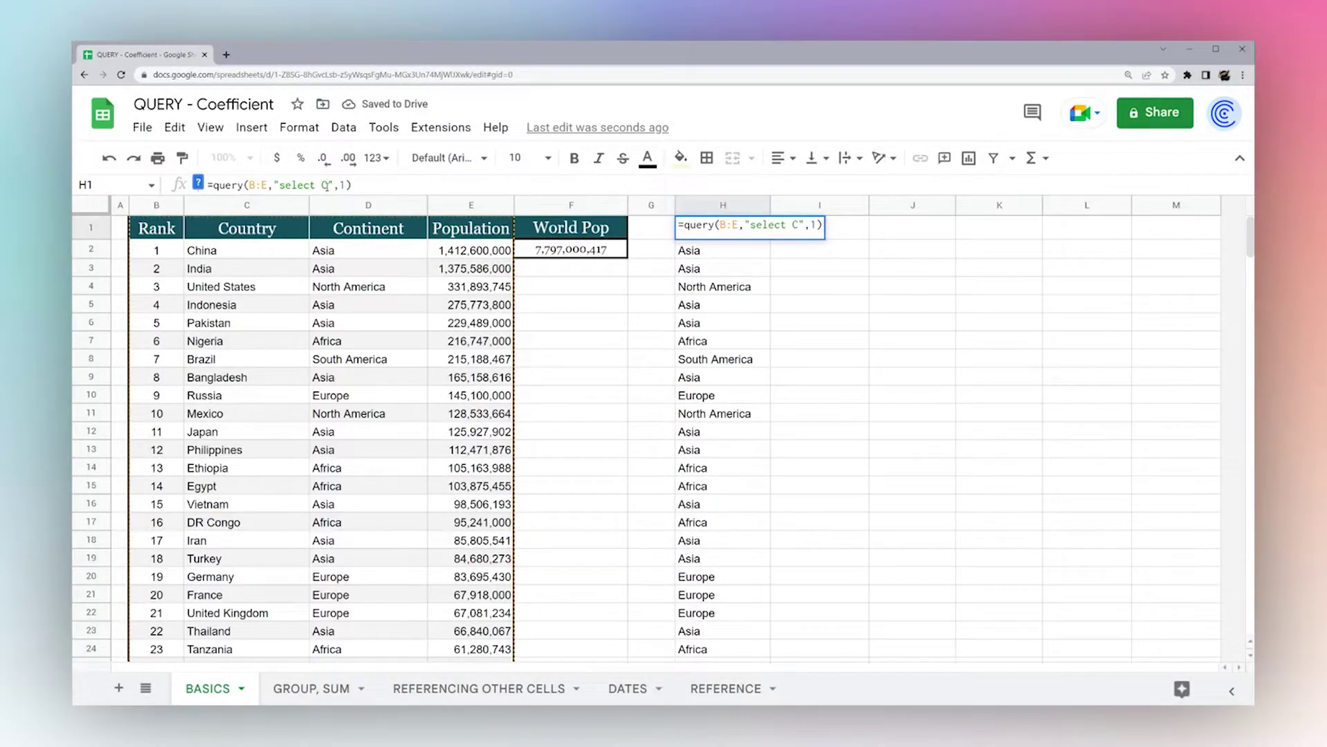
pyautogui.write(',E')
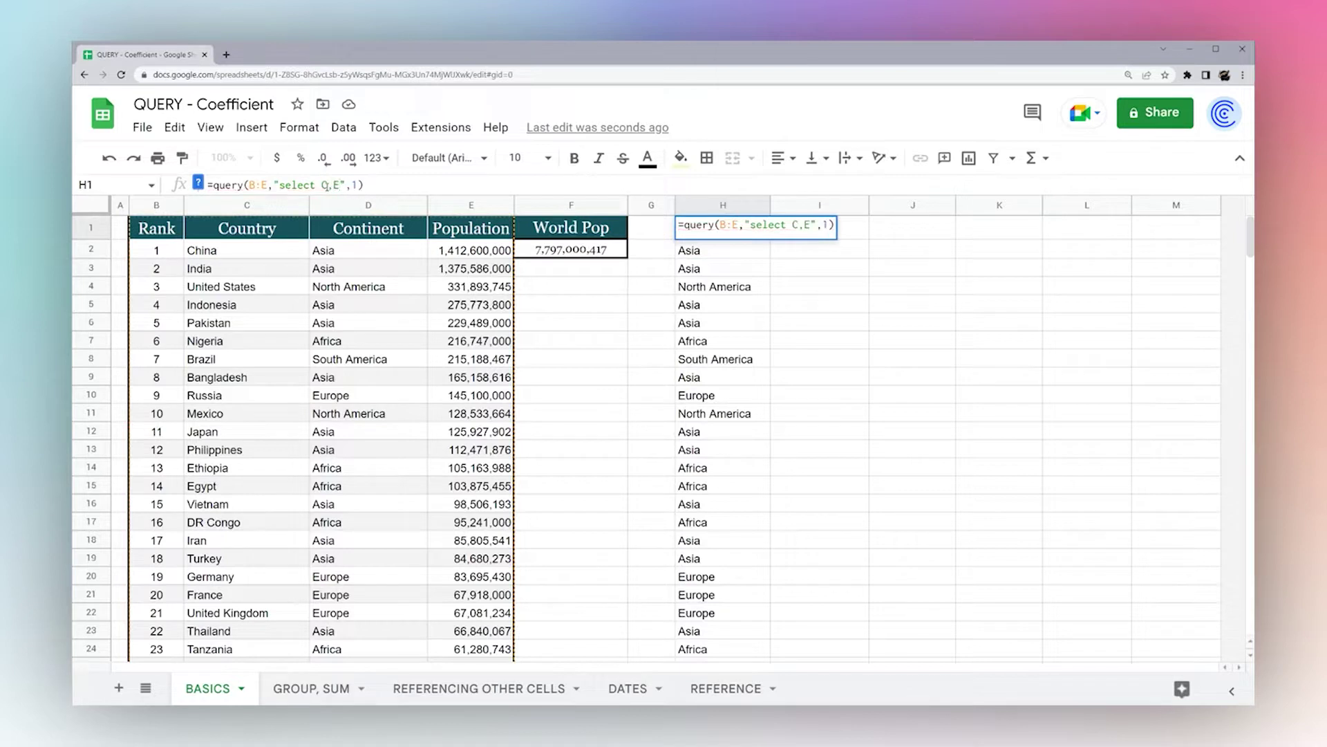
pyautogui.press('Return')
# Extend the select clause to C,E,B,D and review the resulting formula
pyautogui.click(719, 231)
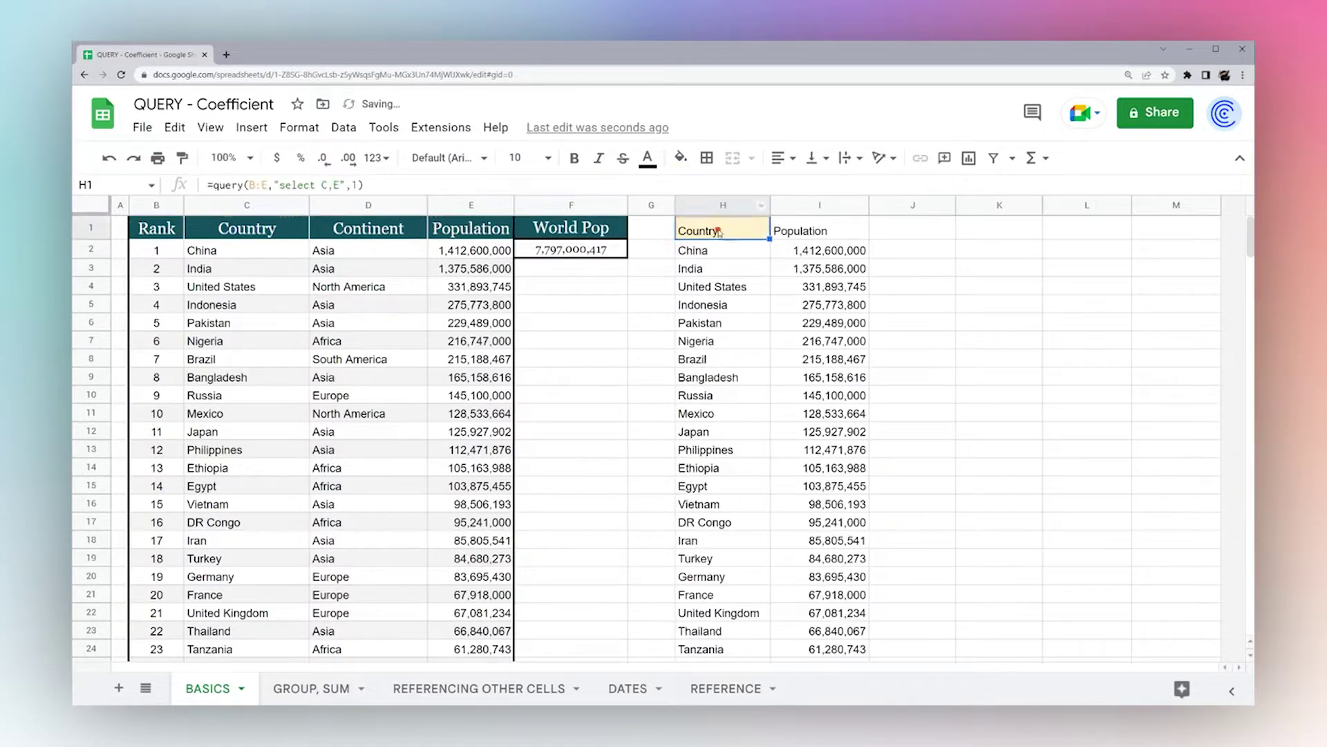
pyautogui.click(341, 184)
pyautogui.write(',B,D')
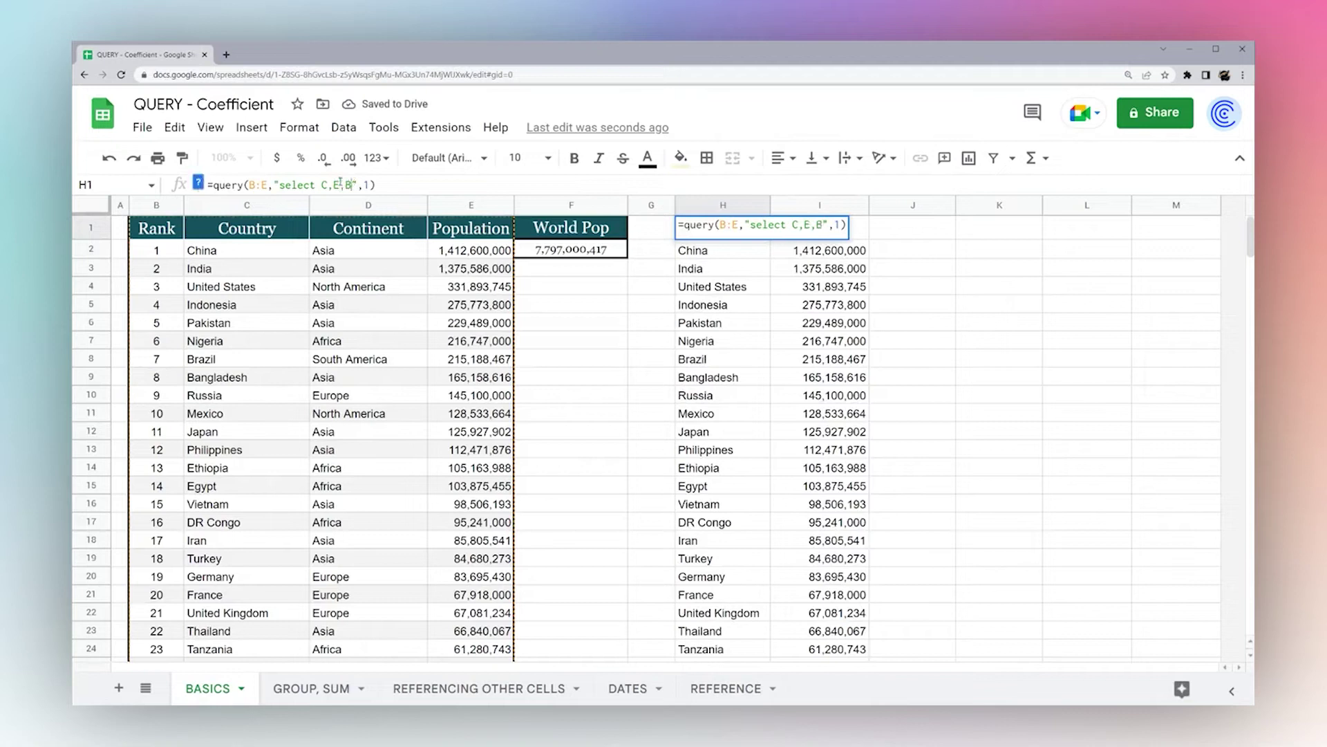
pyautogui.press('Return')
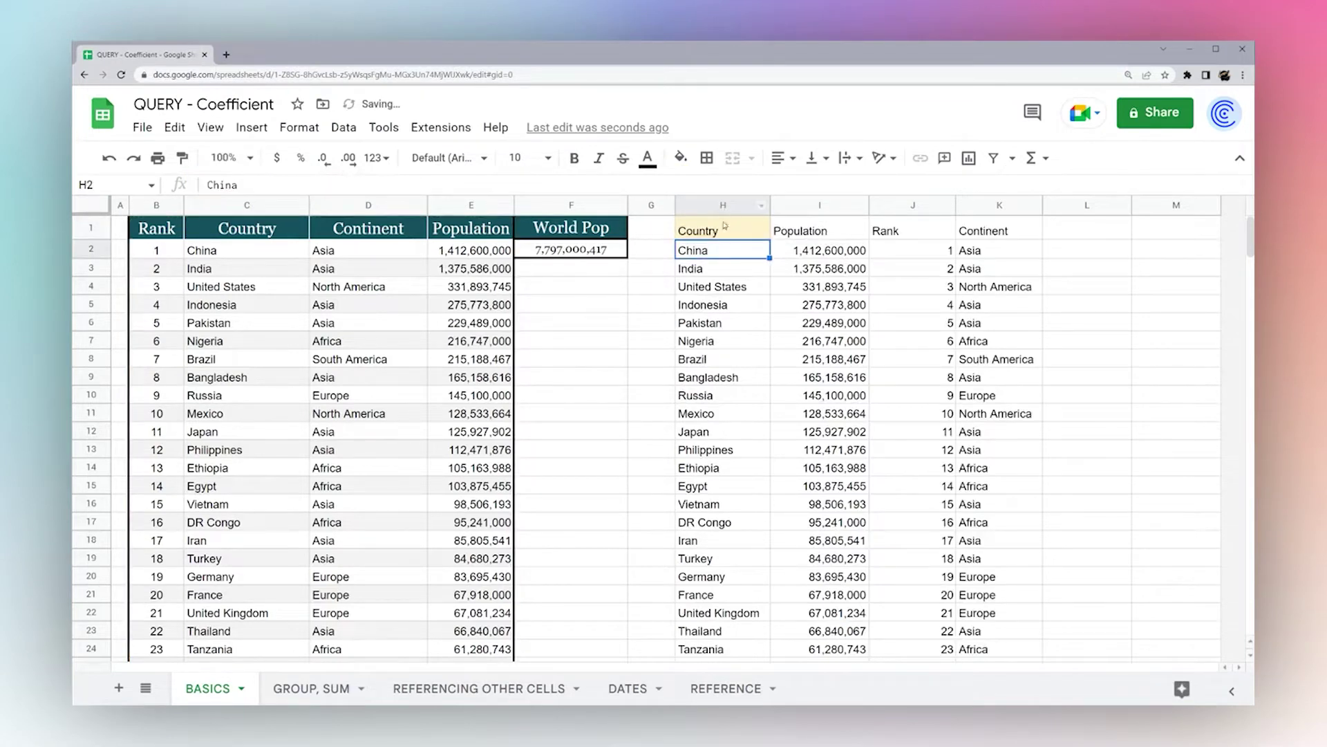
pyautogui.click(718, 228)
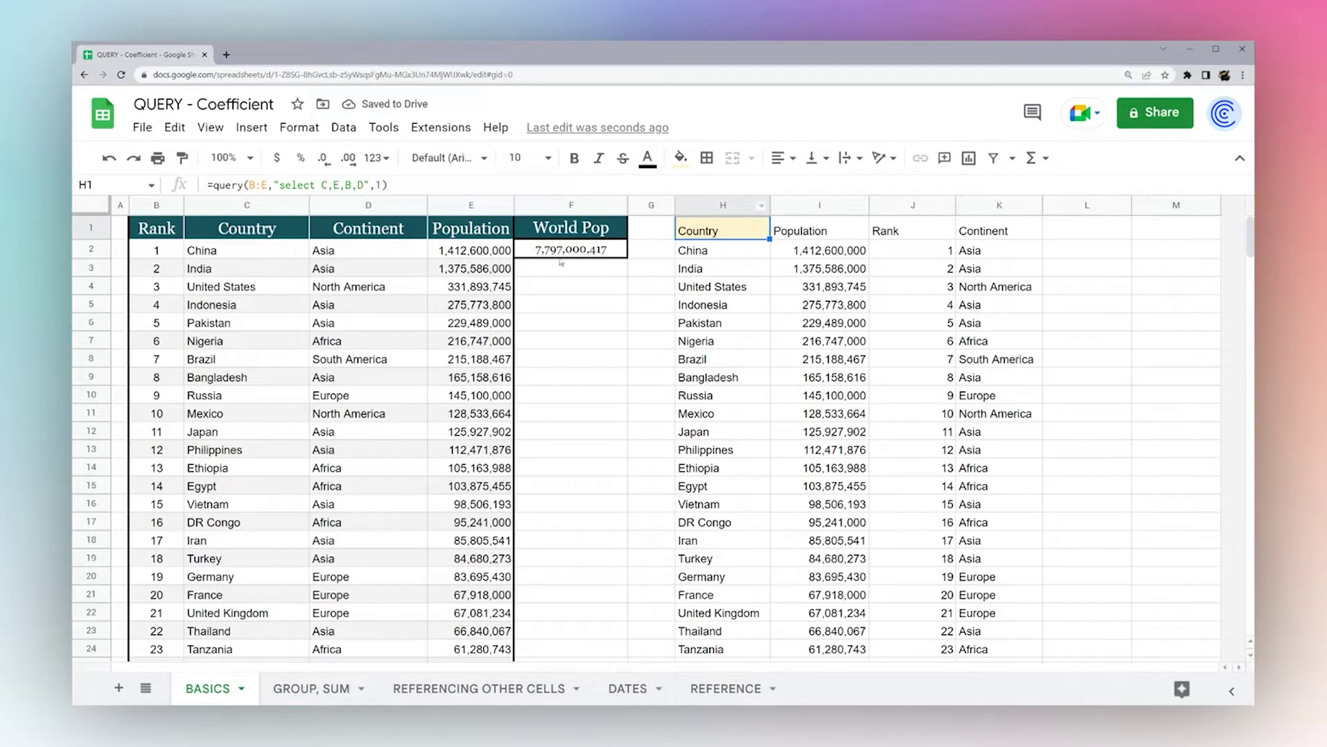
pyautogui.click(365, 185)
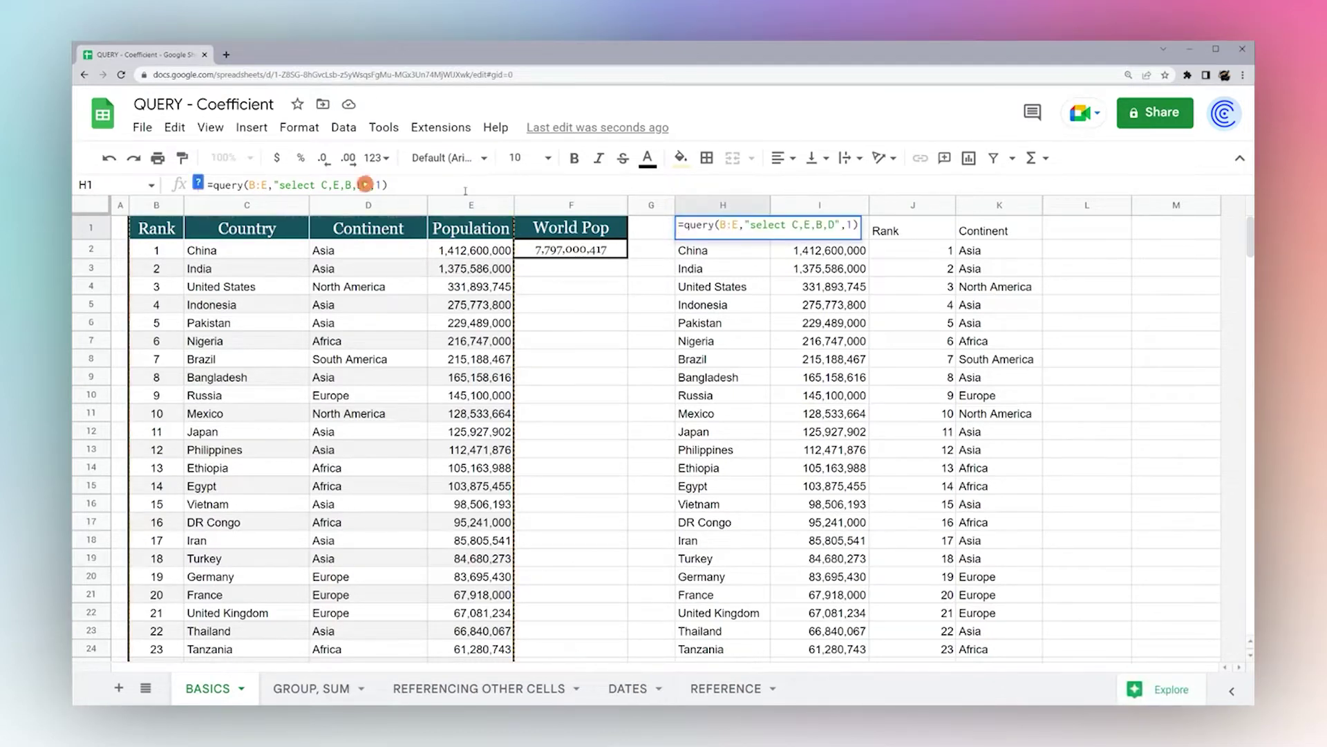
pyautogui.press('Escape')
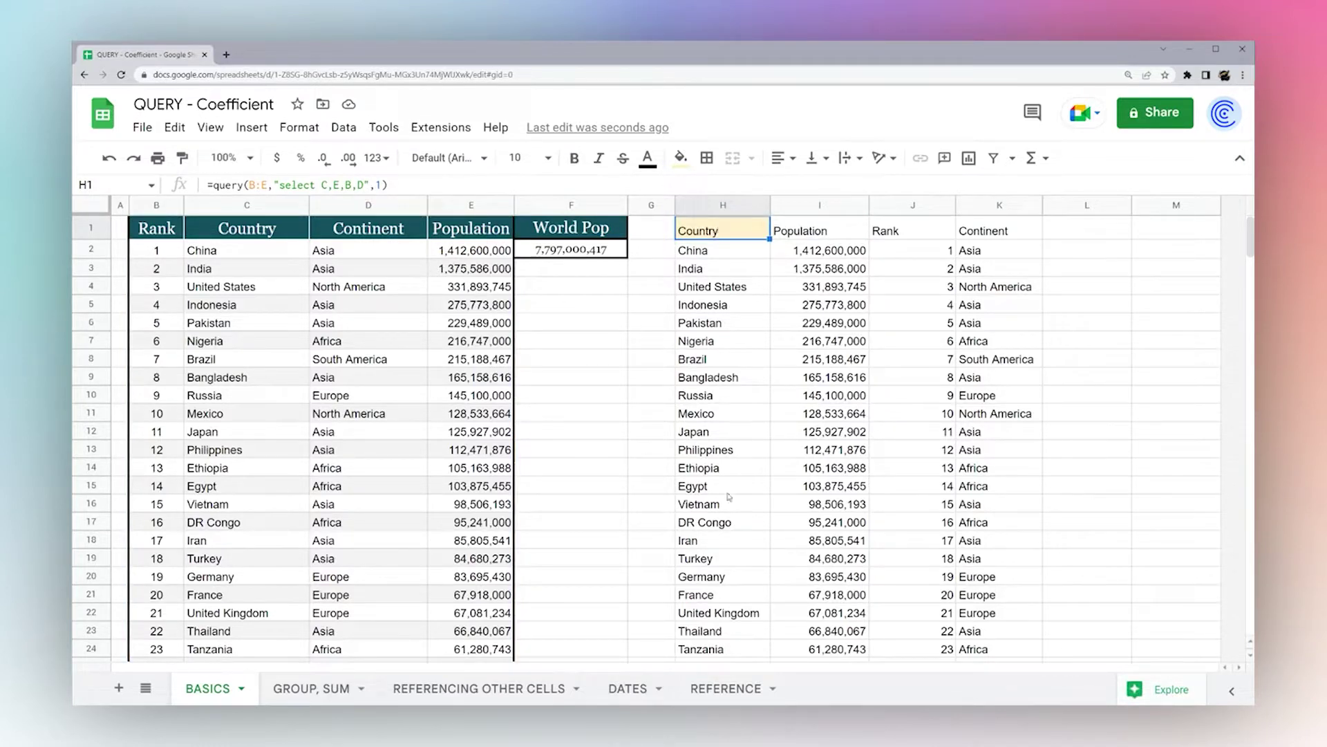
# Add where E > 10000000 to the query and confirm Azerbaijan is the last row
pyautogui.click(365, 184)
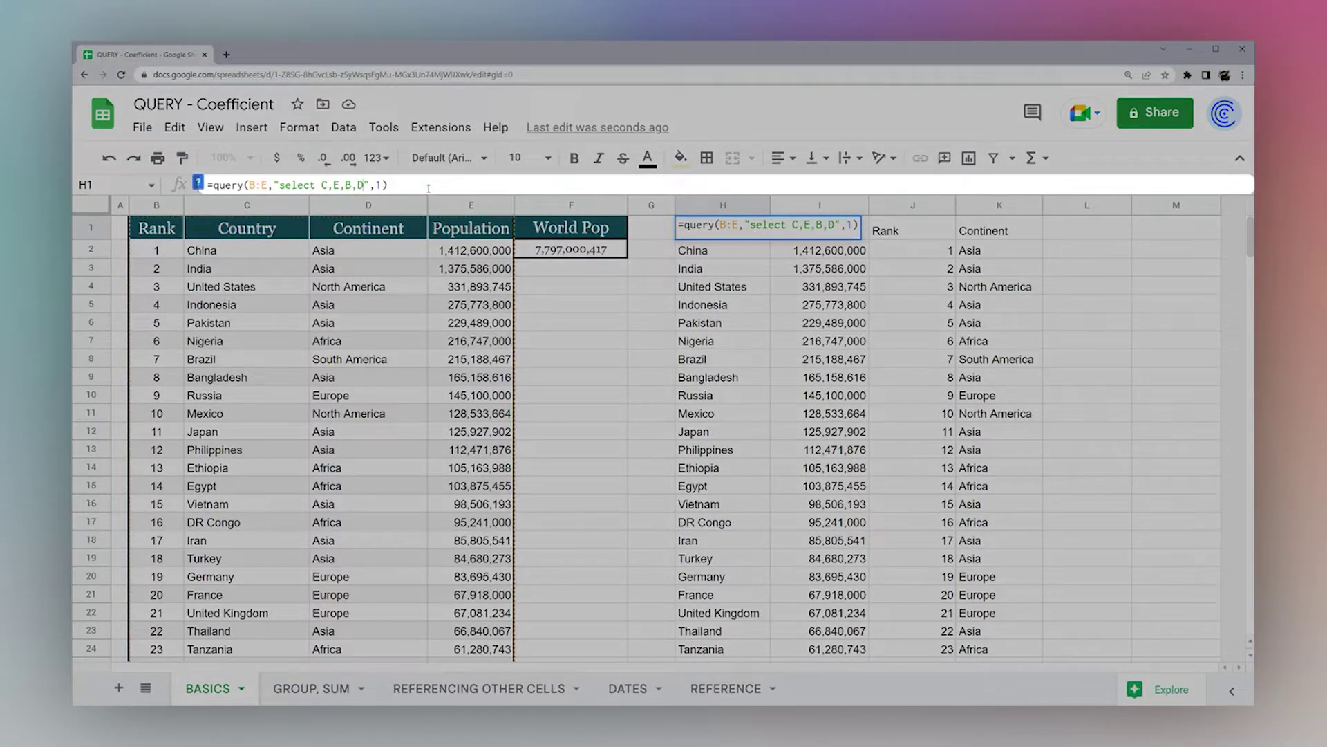
pyautogui.write('where')
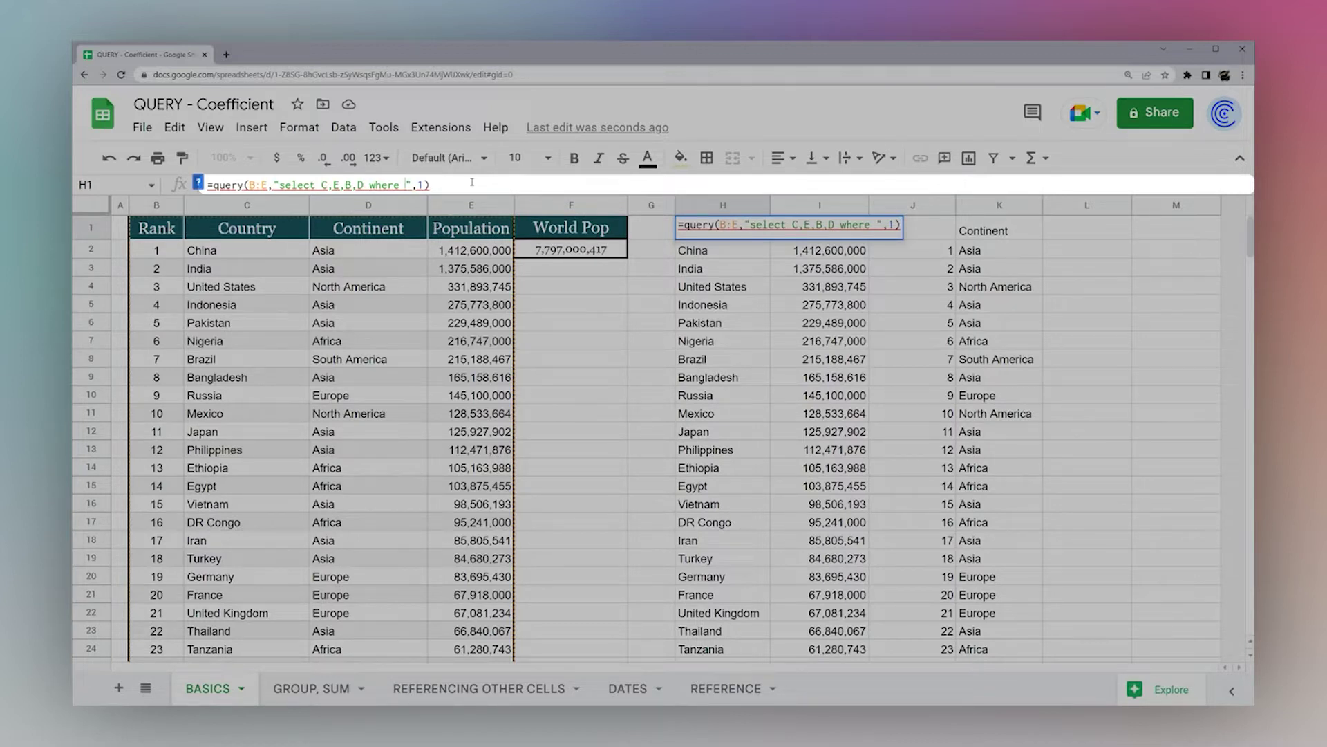
pyautogui.write('E > ')
pyautogui.write('100000')
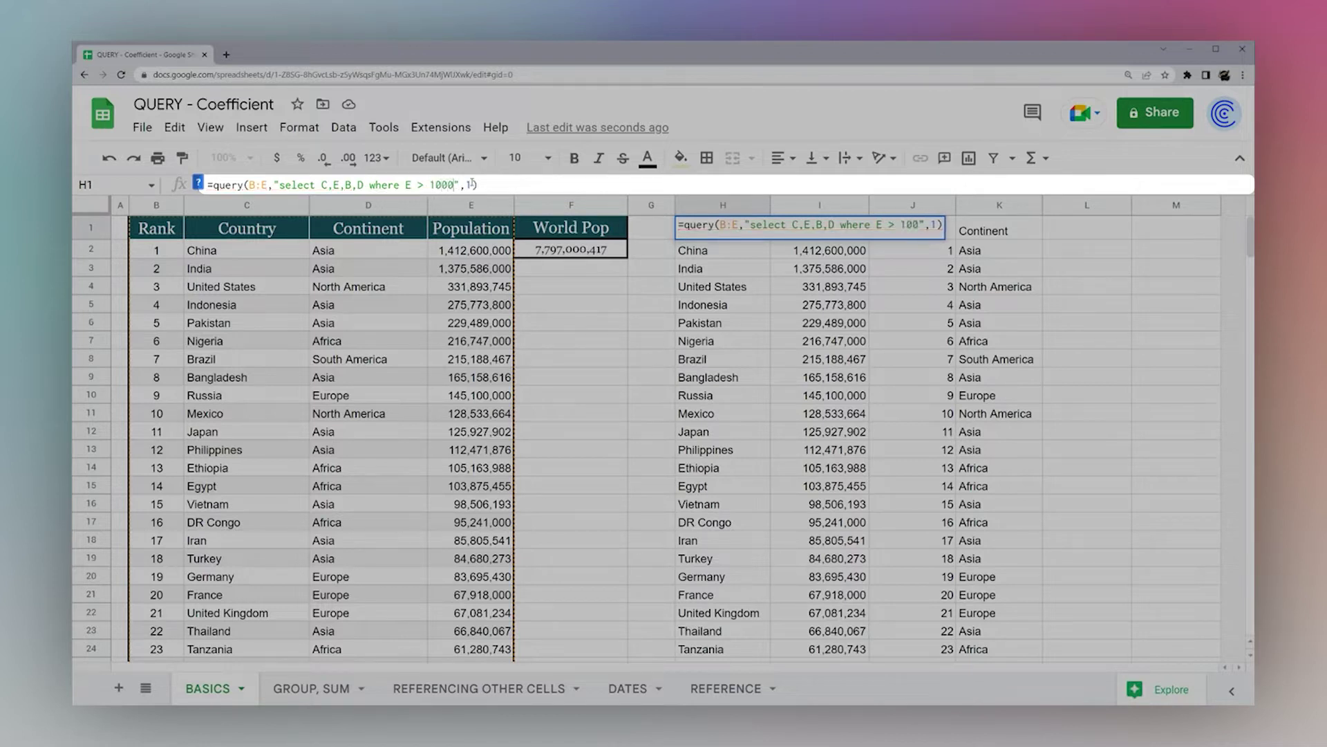
pyautogui.write('0')
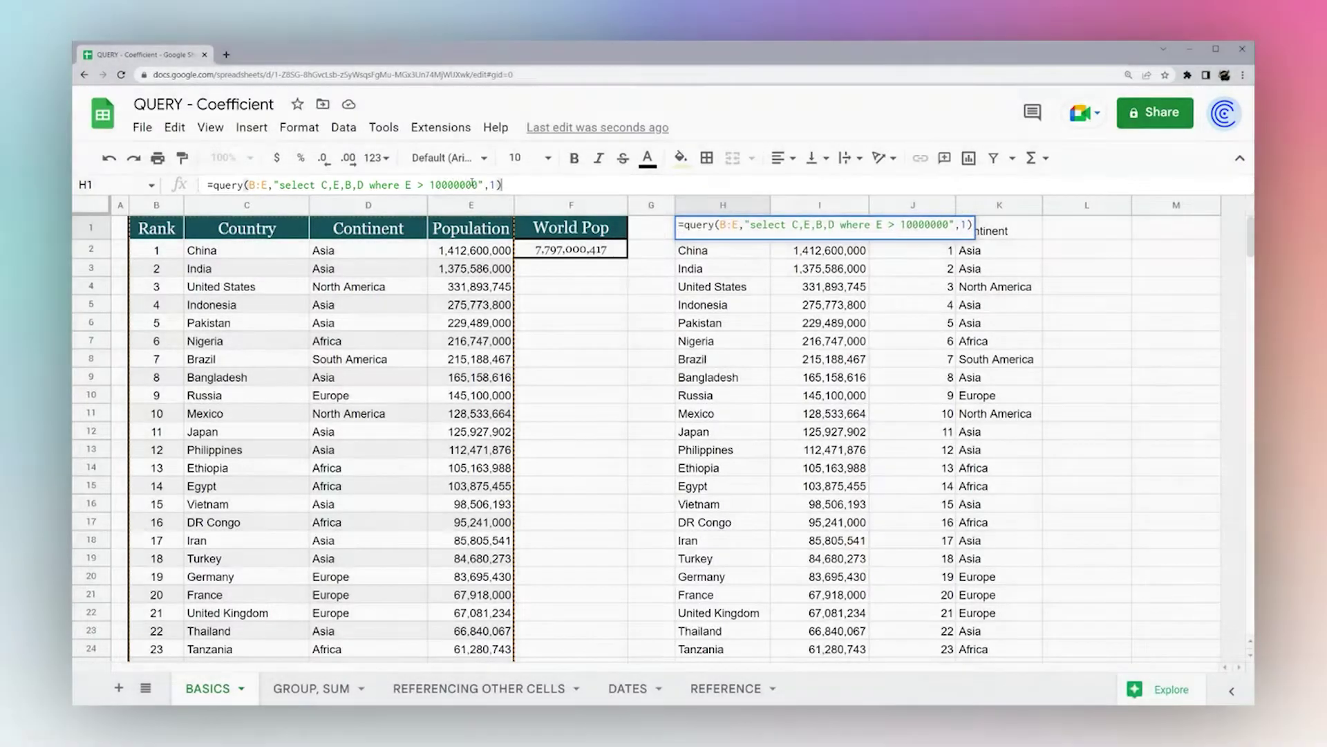
pyautogui.press('Return')
pyautogui.click(742, 232)
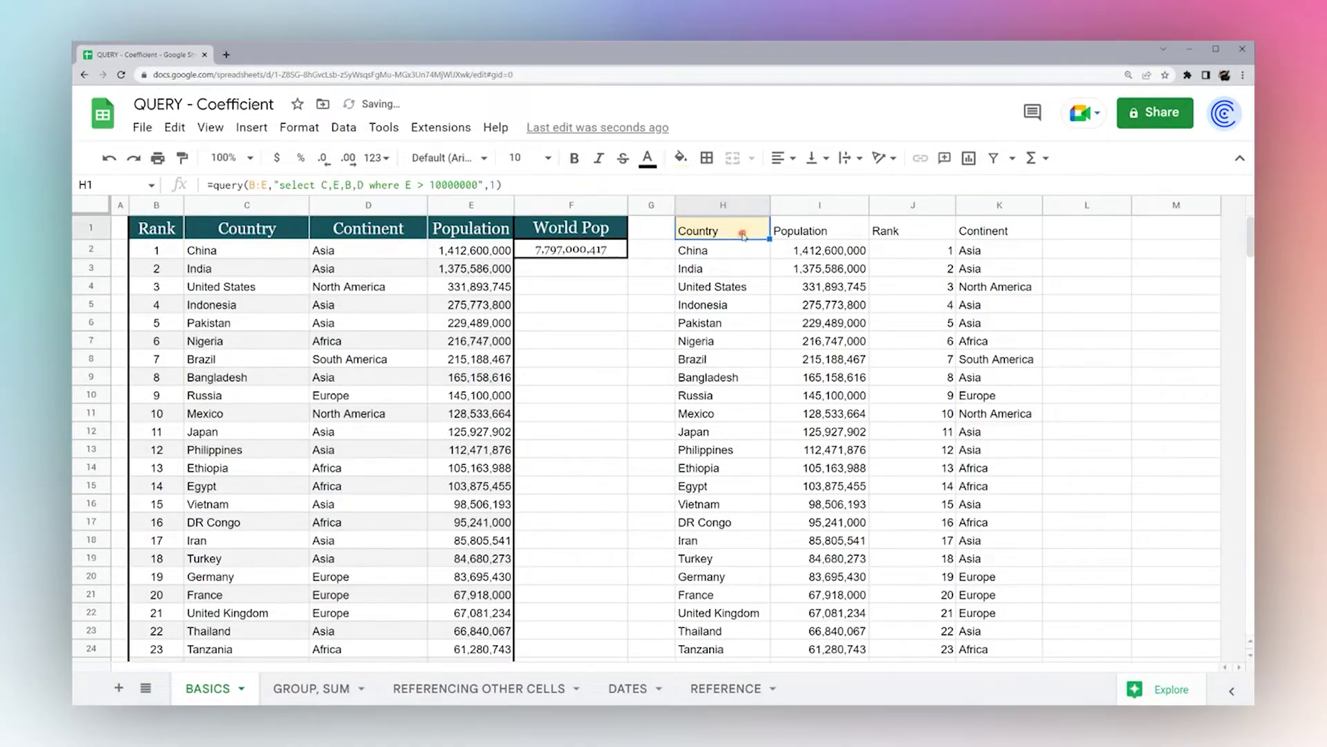
pyautogui.scroll(-1, 798, 295)
pyautogui.scroll(-20, 799, 295)
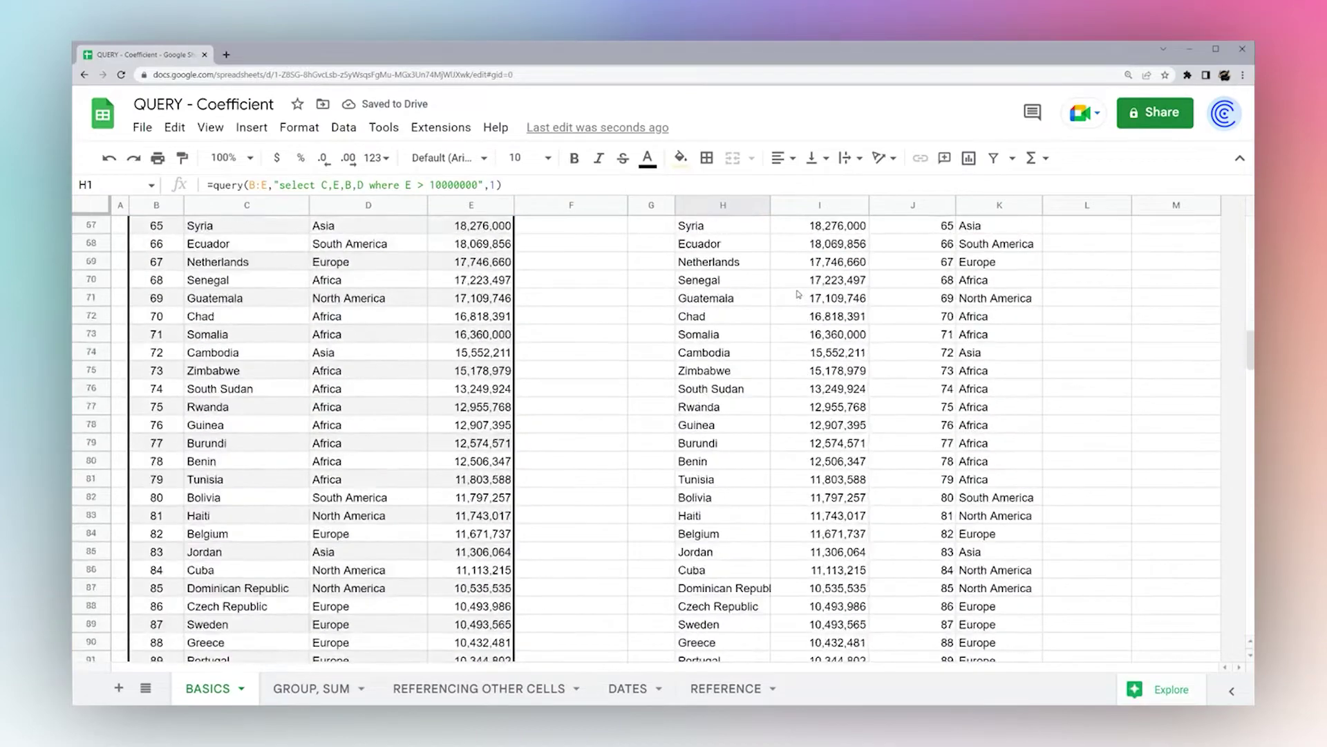
pyautogui.moveTo(700, 298); pyautogui.dragTo(960, 303)
pyautogui.scroll(20, 738, 362)
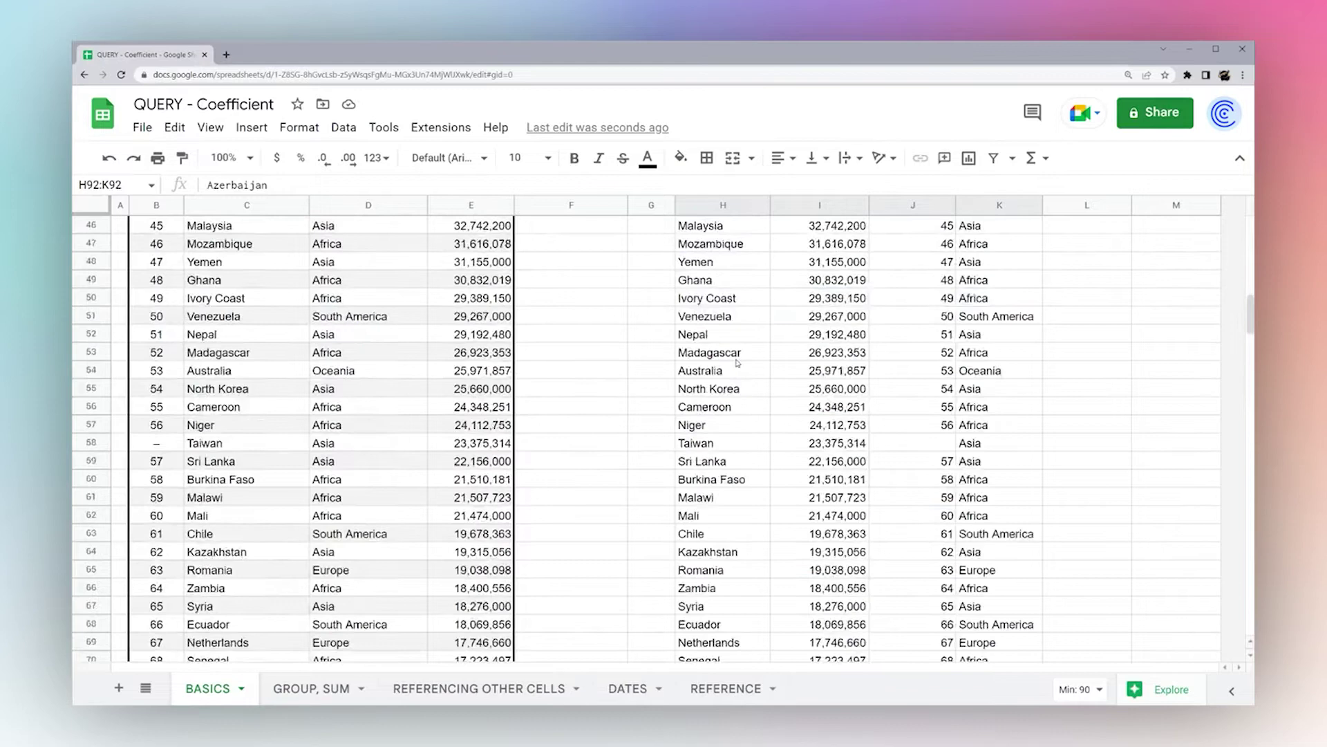
# Add order by E asc to sort the filtered countries by population
pyautogui.click(713, 254)
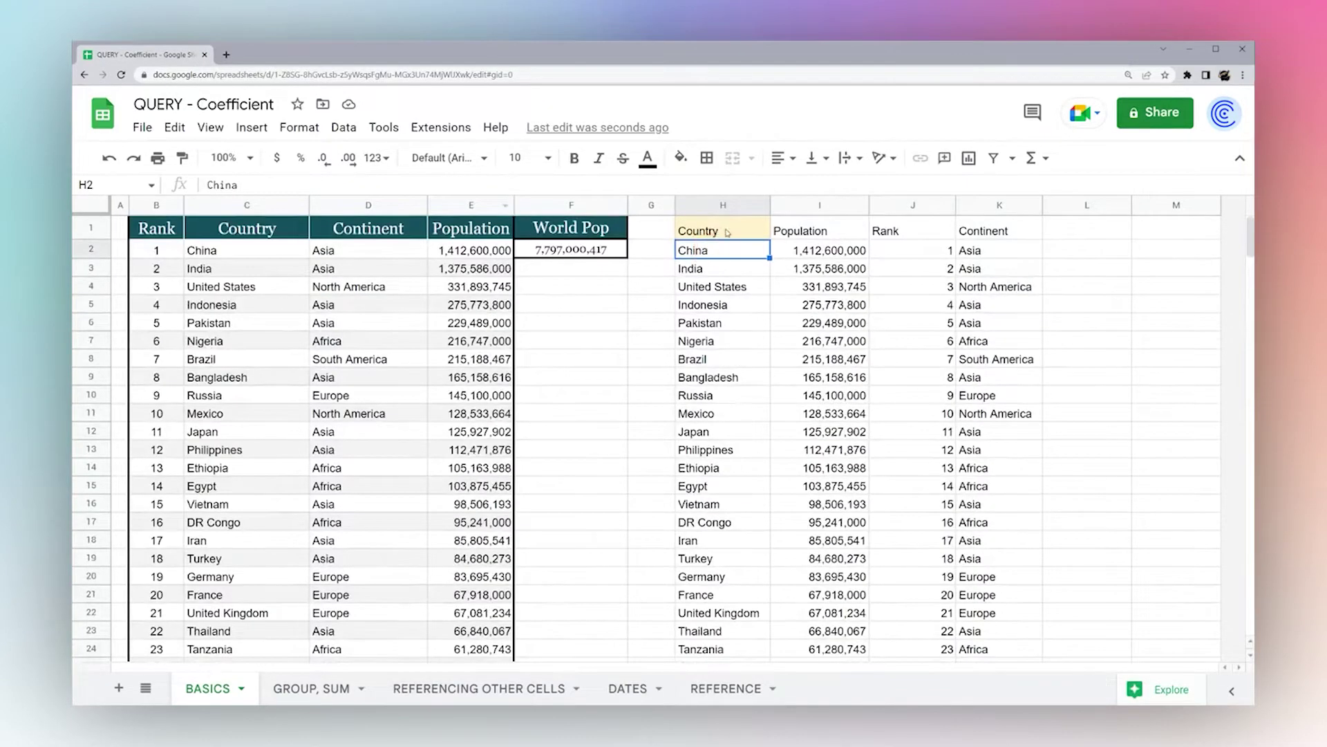
pyautogui.click(726, 229)
pyautogui.click(479, 184)
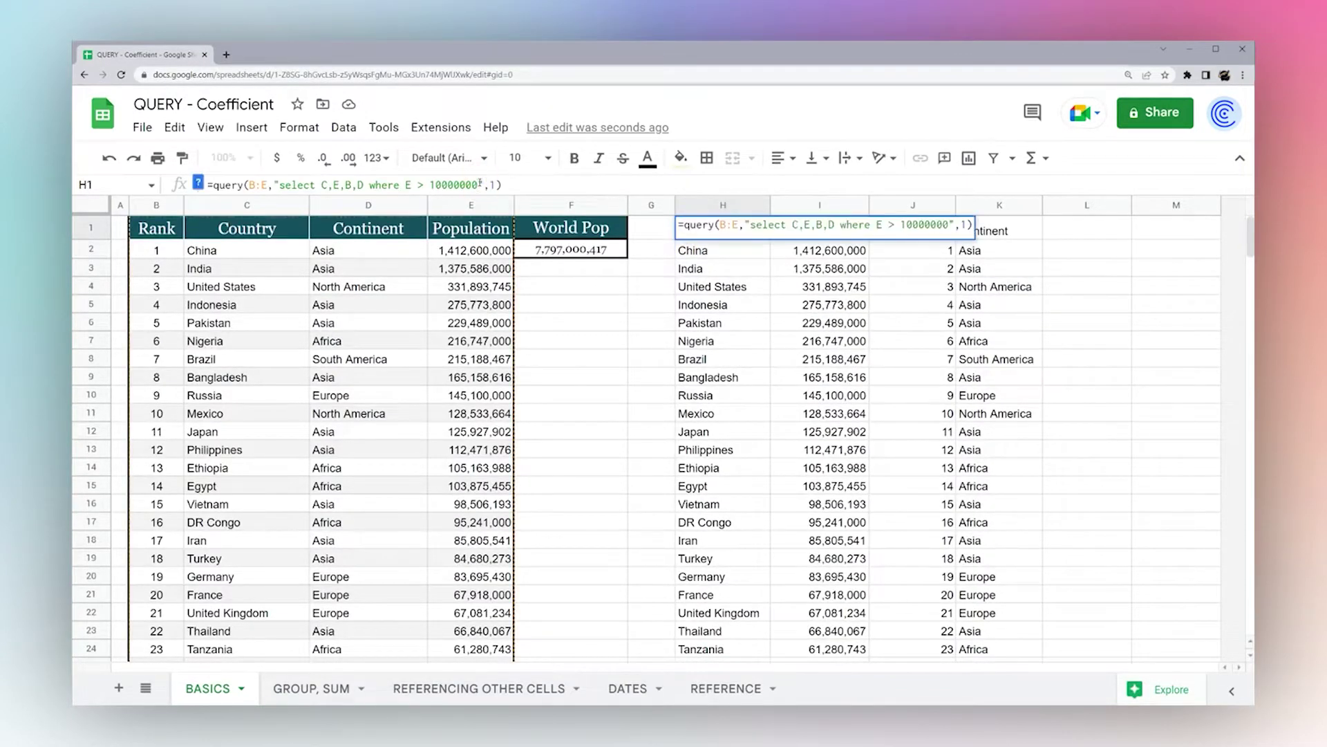
pyautogui.write('order b')
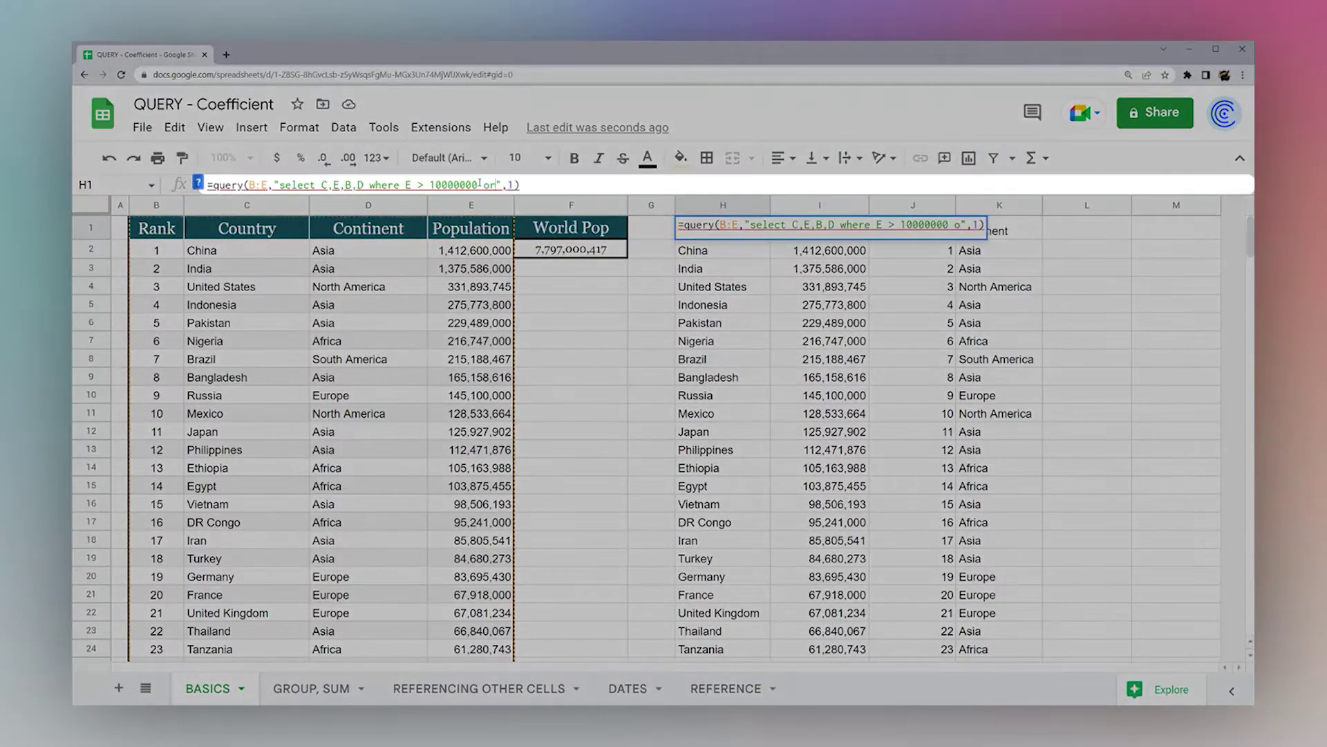
pyautogui.write('y')
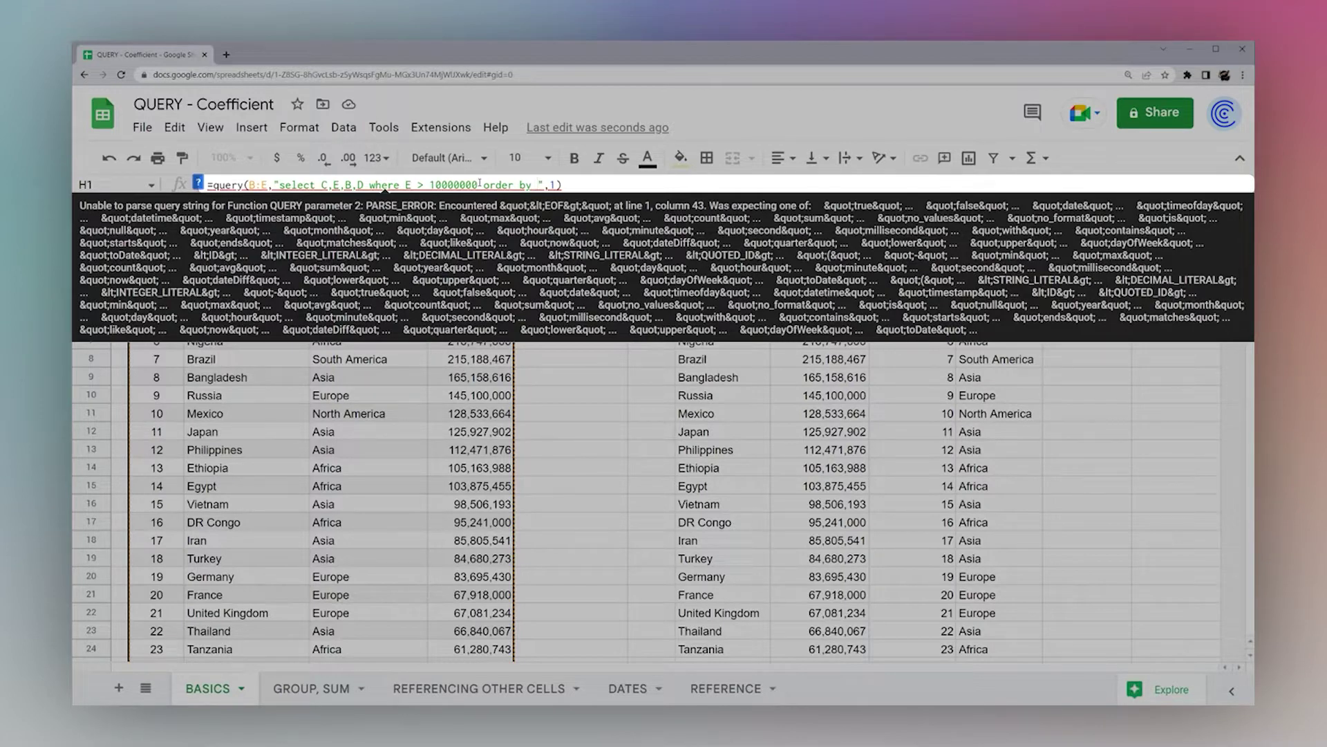
pyautogui.write('E')
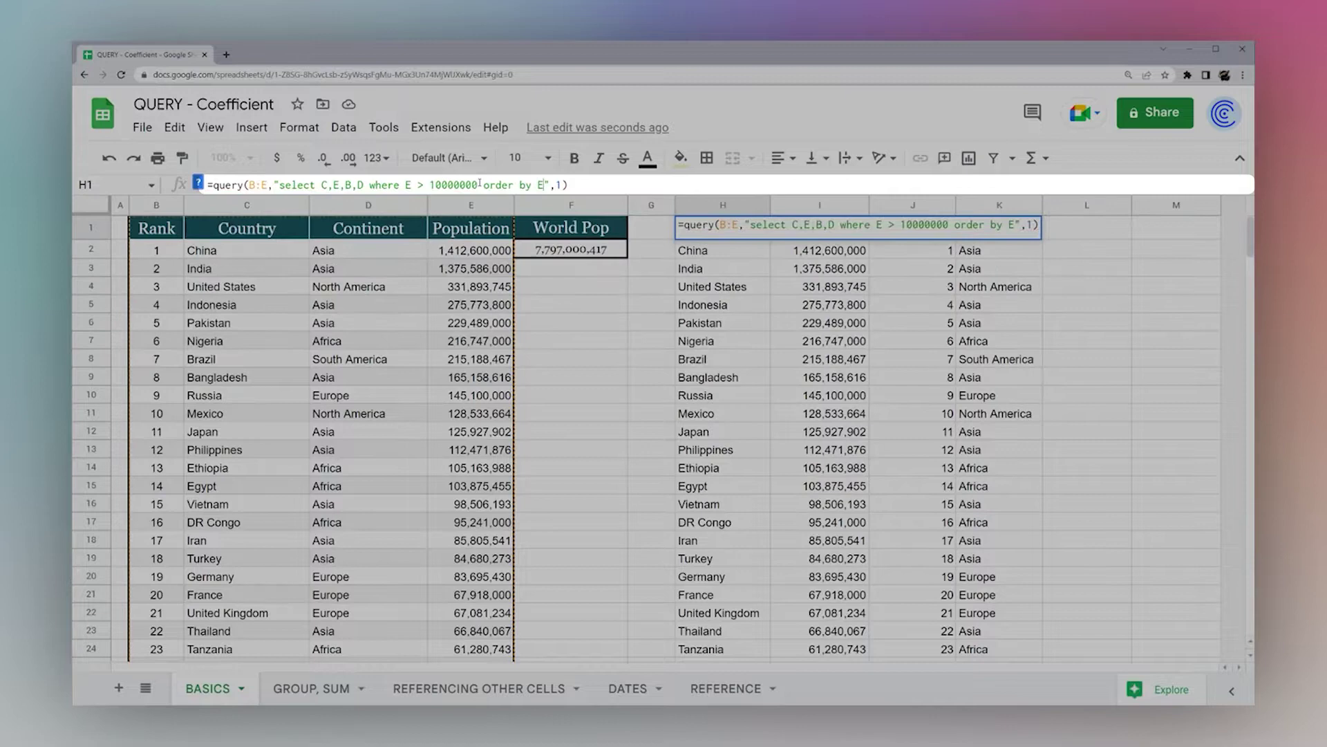
pyautogui.write(' asc')
pyautogui.press('Return')
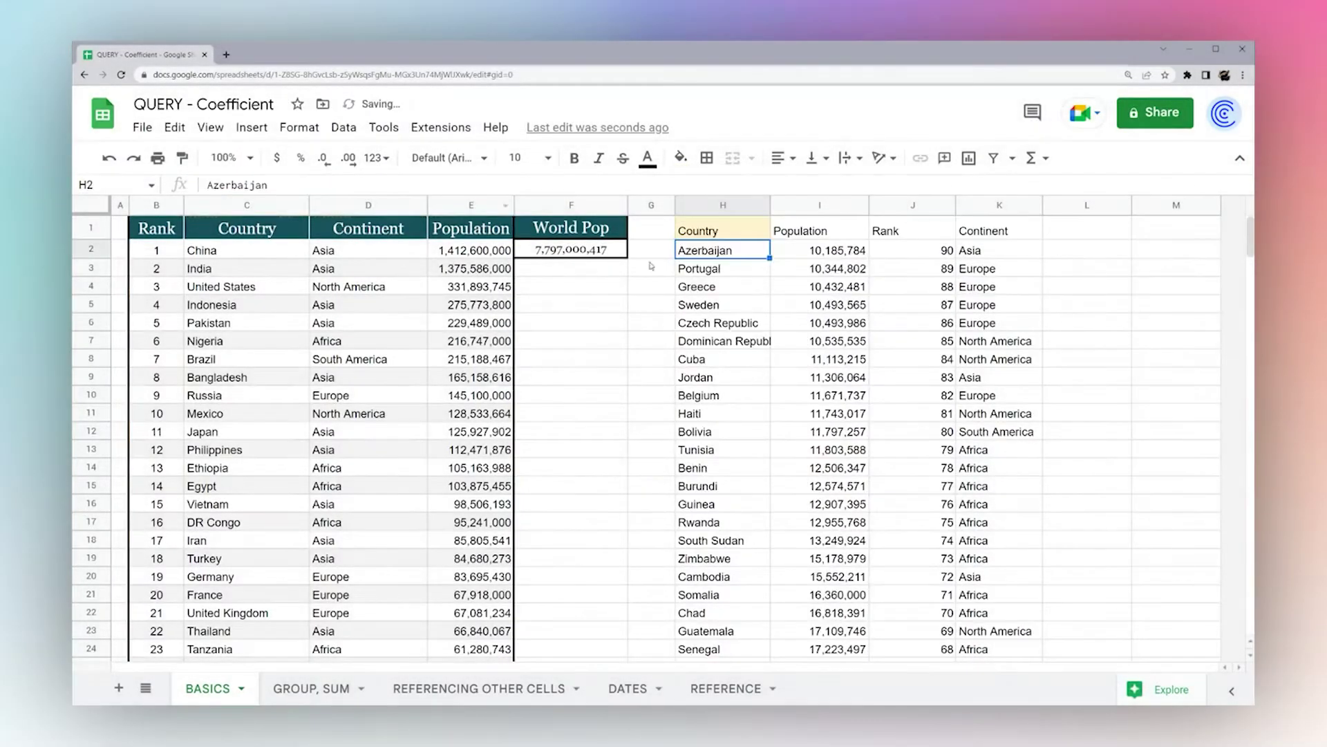
pyautogui.click(722, 232)
pyautogui.scroll(-6, 748, 289)
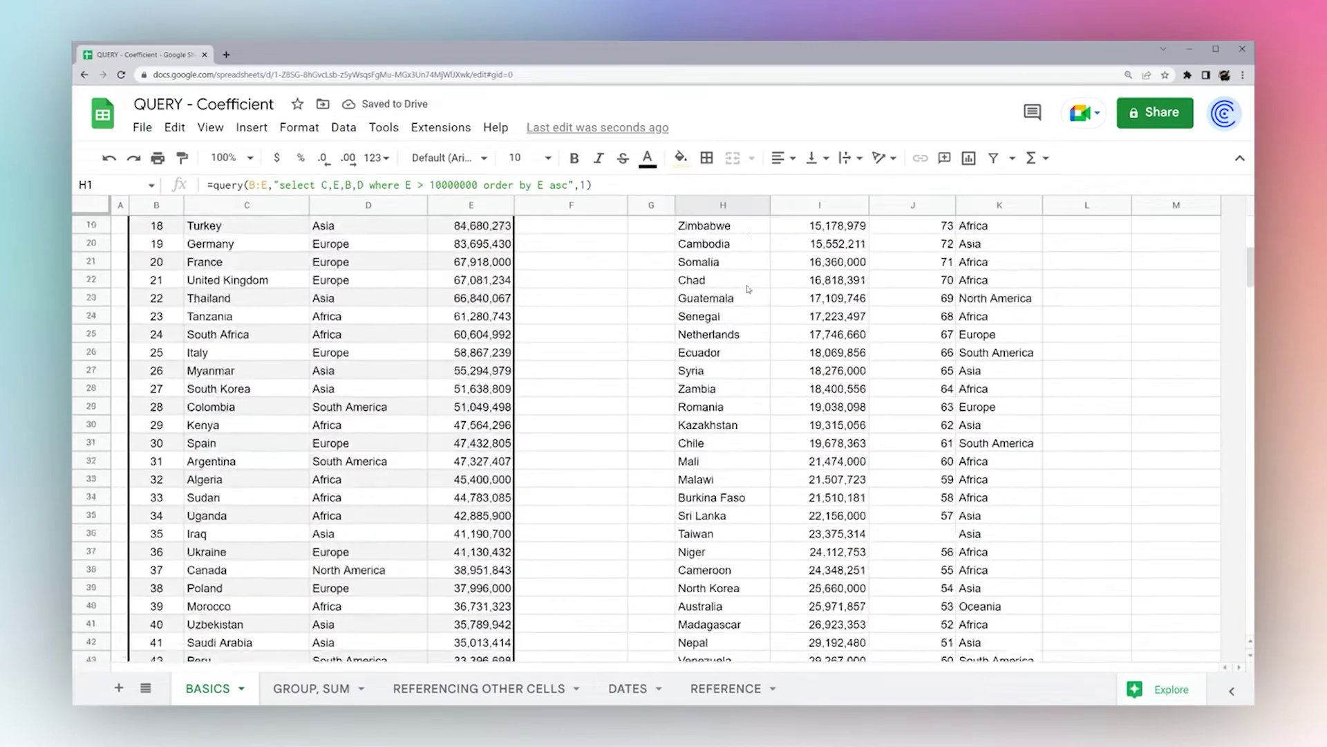
pyautogui.scroll(-20, 748, 289)
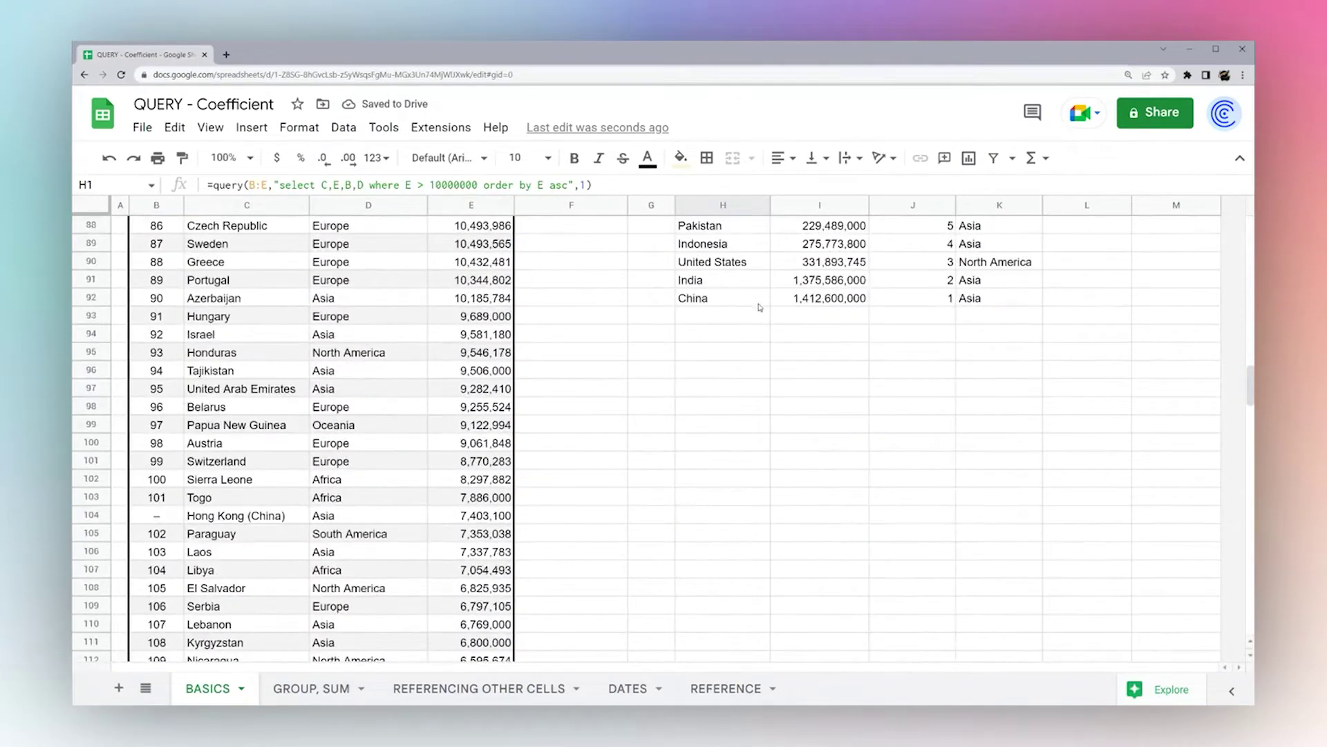
pyautogui.scroll(20, 760, 307)
# Switch the sort to desc and raise the population threshold to 100000000
pyautogui.click(721, 230)
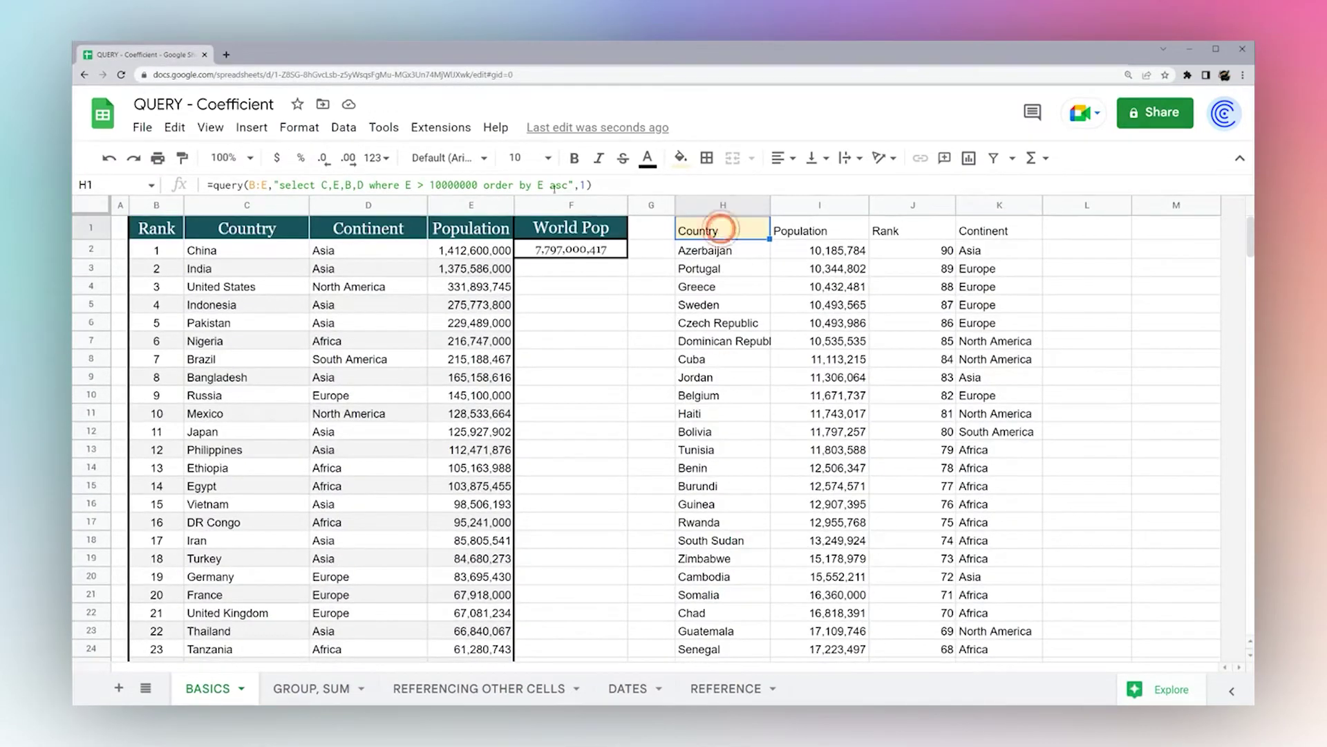
pyautogui.doubleClick(555, 186)
pyautogui.write('desc')
pyautogui.press('Return')
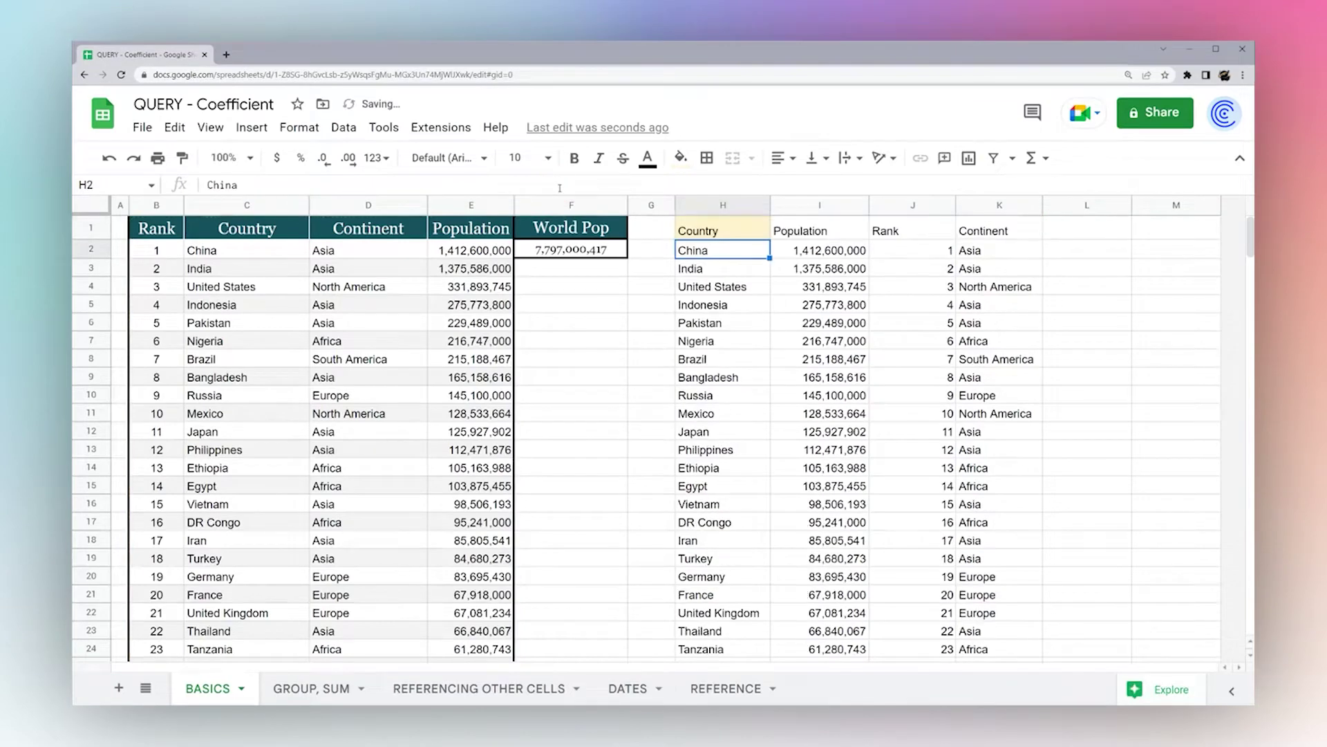
pyautogui.moveTo(802, 250); pyautogui.dragTo(830, 504)
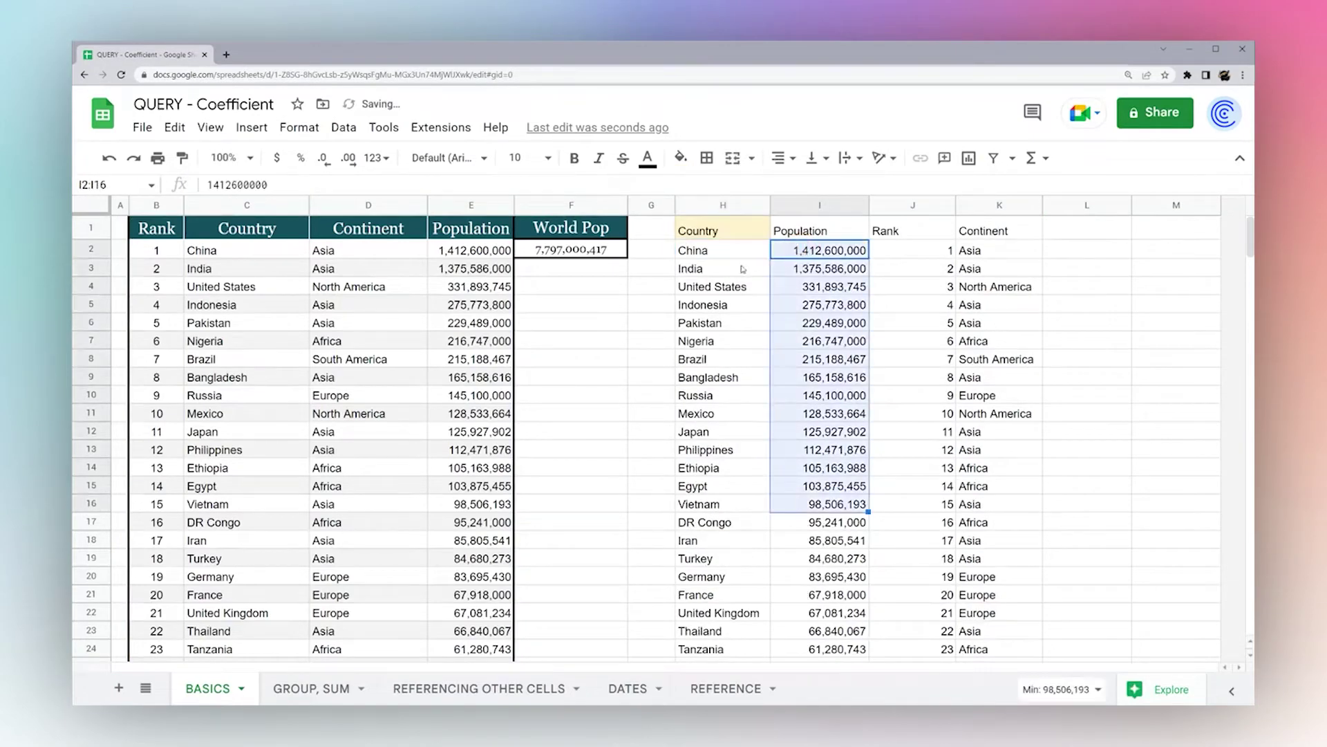
pyautogui.click(719, 231)
pyautogui.doubleClick(705, 228)
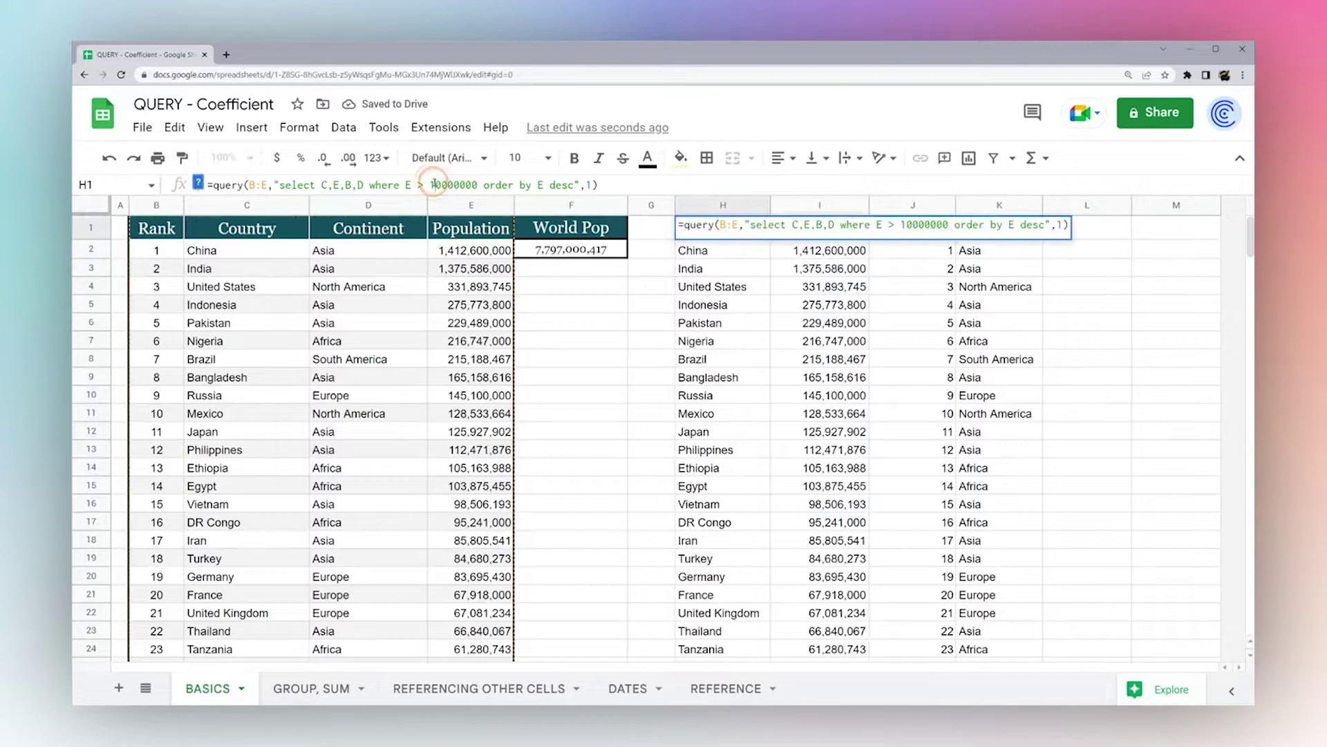
pyautogui.click(438, 184)
pyautogui.write('0')
pyautogui.press('Return')
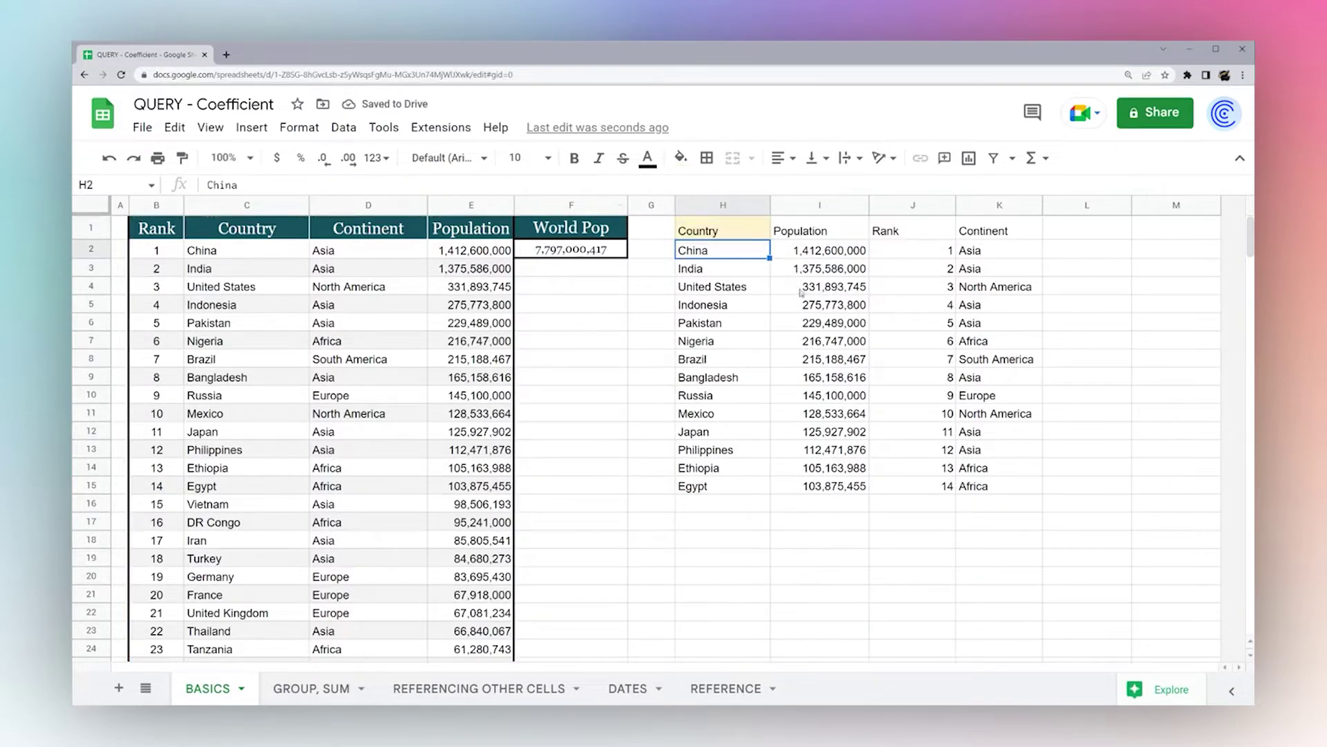
# Change the sort back to asc so the 14 countries run from Egypt to China
pyautogui.click(722, 232)
pyautogui.click(569, 185)
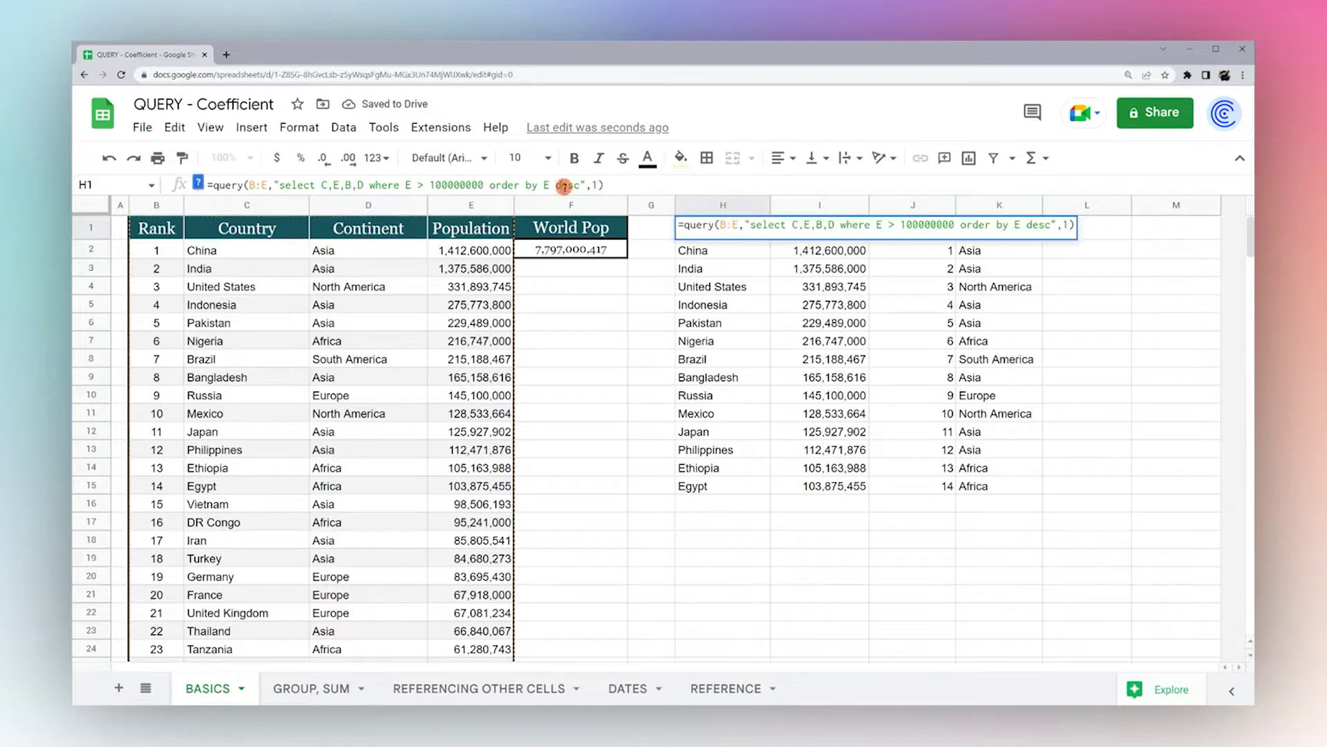
pyautogui.doubleClick(567, 185)
pyautogui.write('asc')
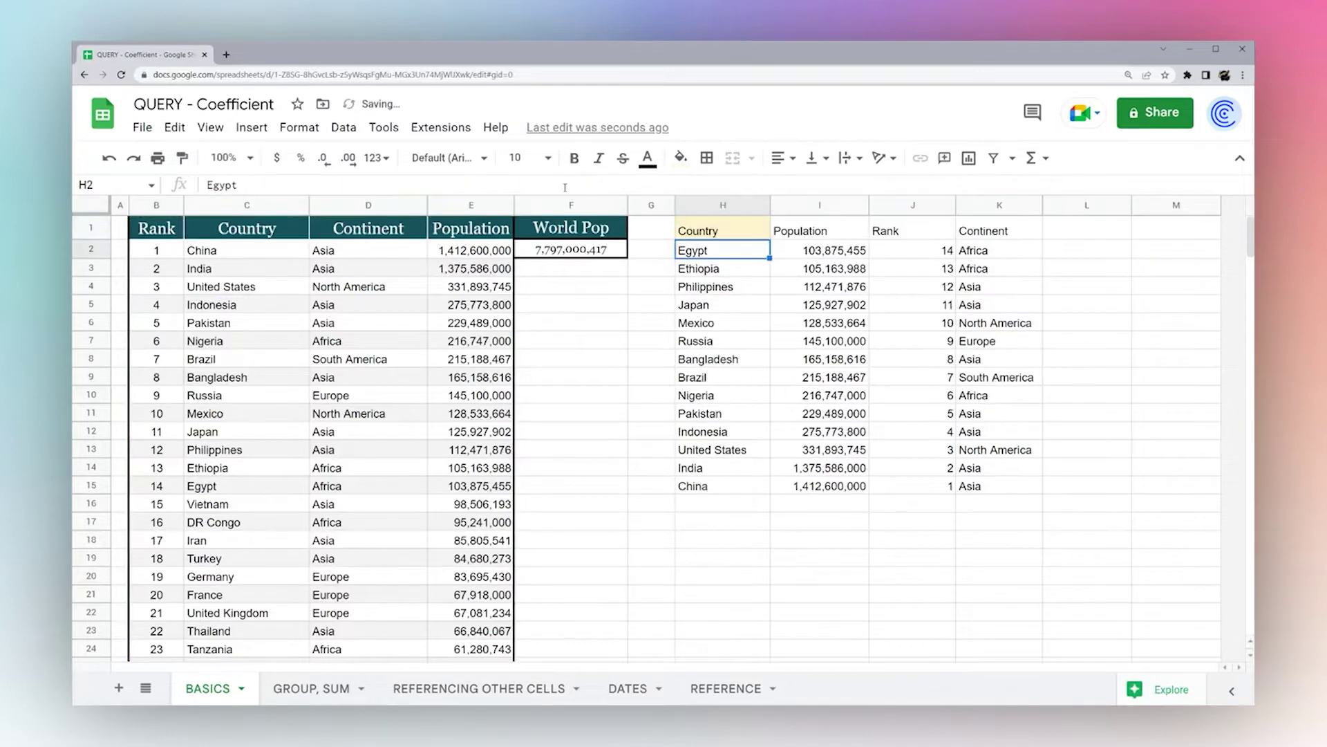
pyautogui.click(714, 233)
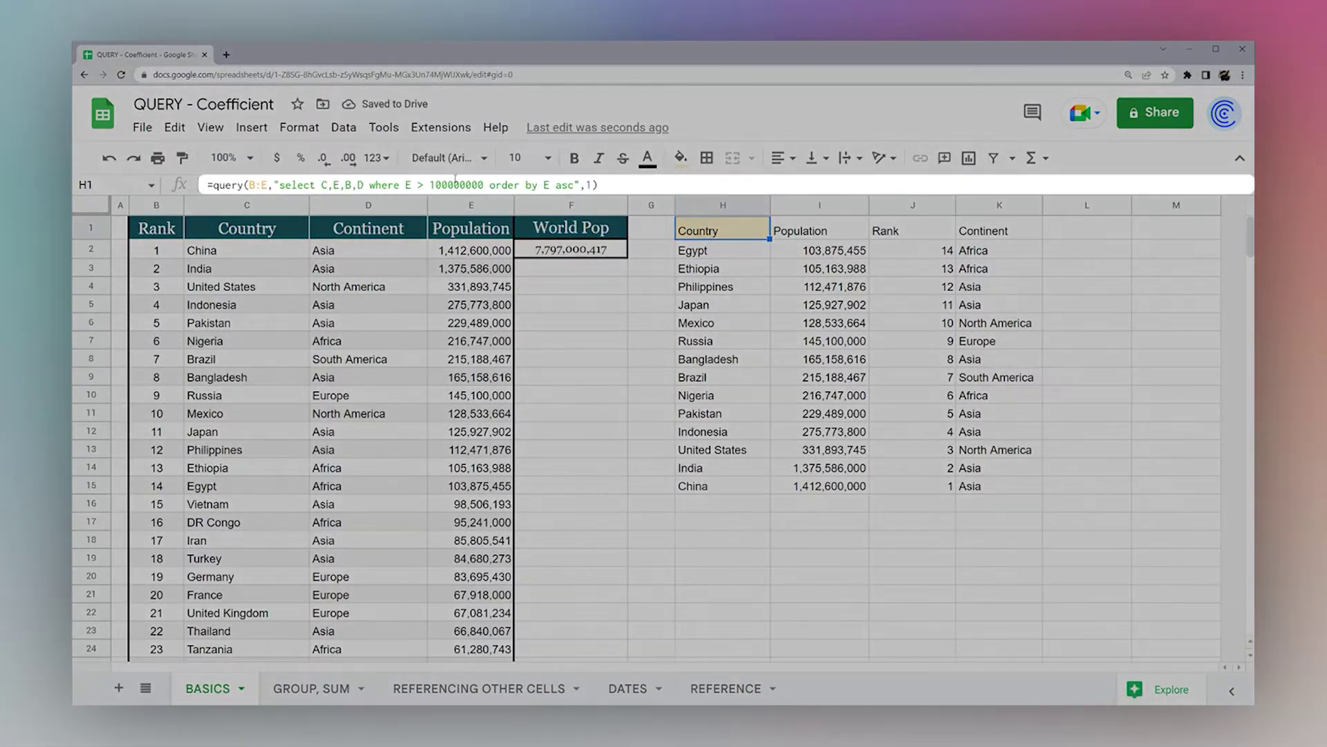
# Replace the population filter with limit 10 and check the returned countries
pyautogui.moveTo(489, 185); pyautogui.dragTo(406, 185)
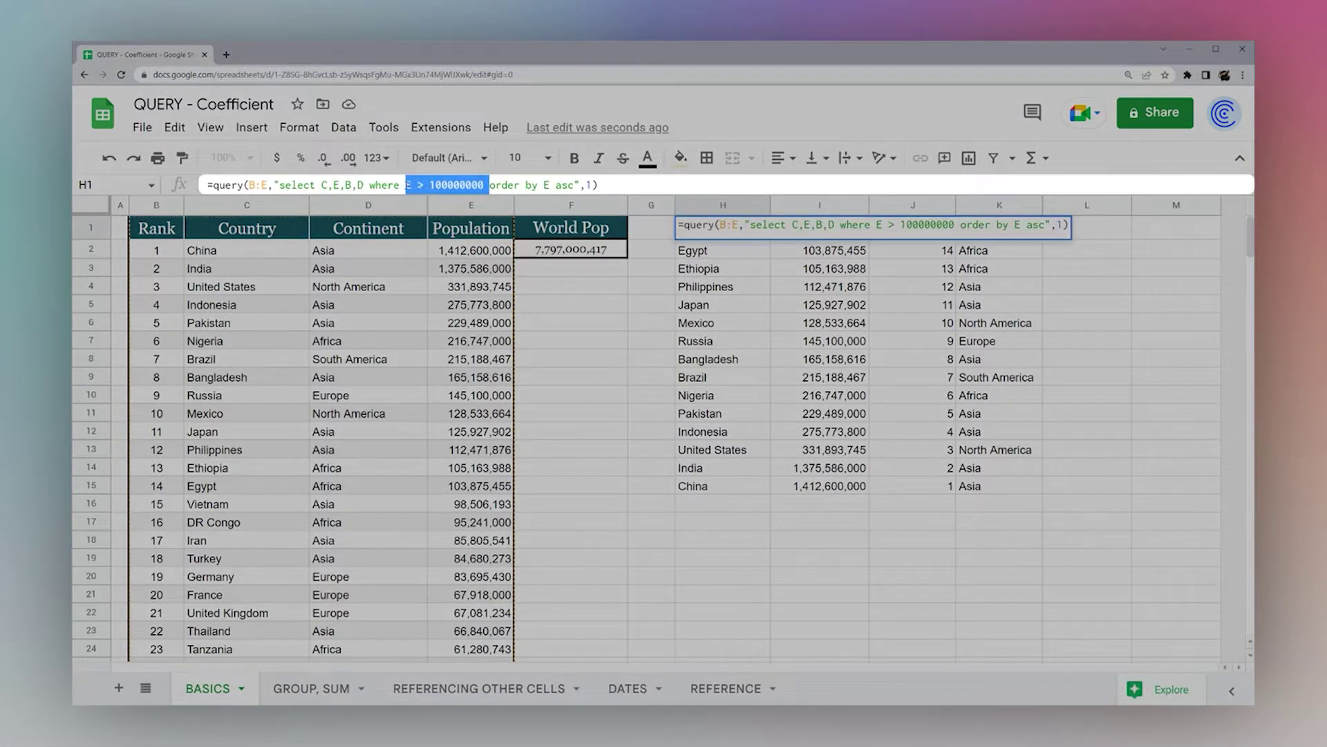
pyautogui.press('BackSpace')
pyautogui.press('BackSpace')
pyautogui.press('BackSpace')
pyautogui.press('BackSpace')
pyautogui.press('BackSpace')
pyautogui.press('BackSpace')
pyautogui.press('BackSpace')
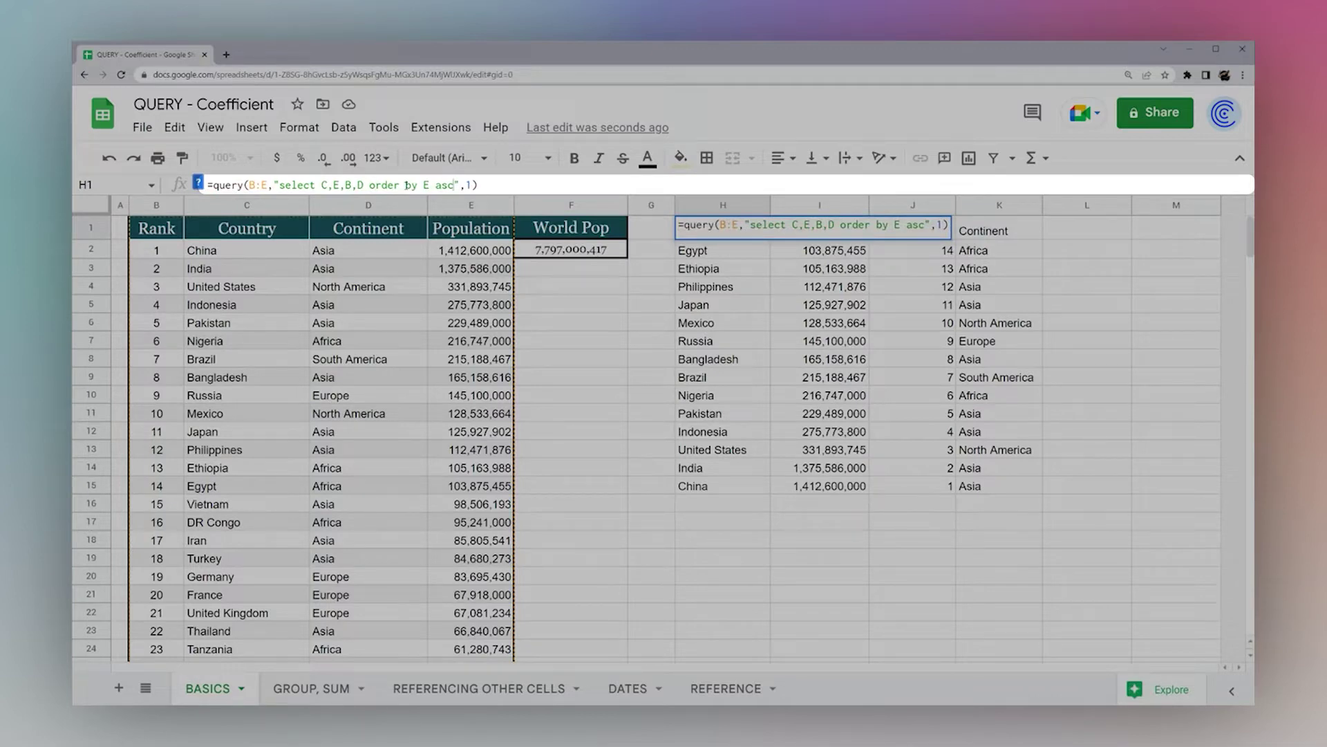
pyautogui.write('limit')
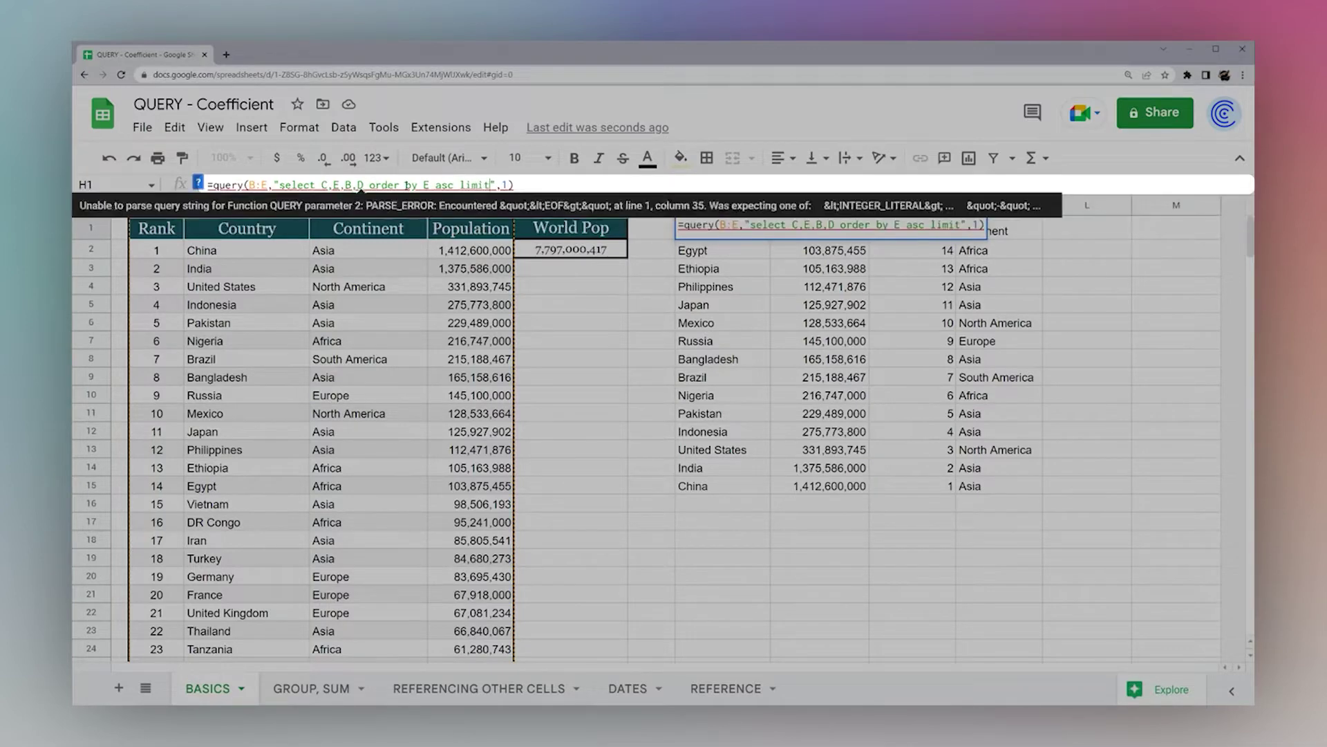
pyautogui.write(' 10')
pyautogui.press('Return')
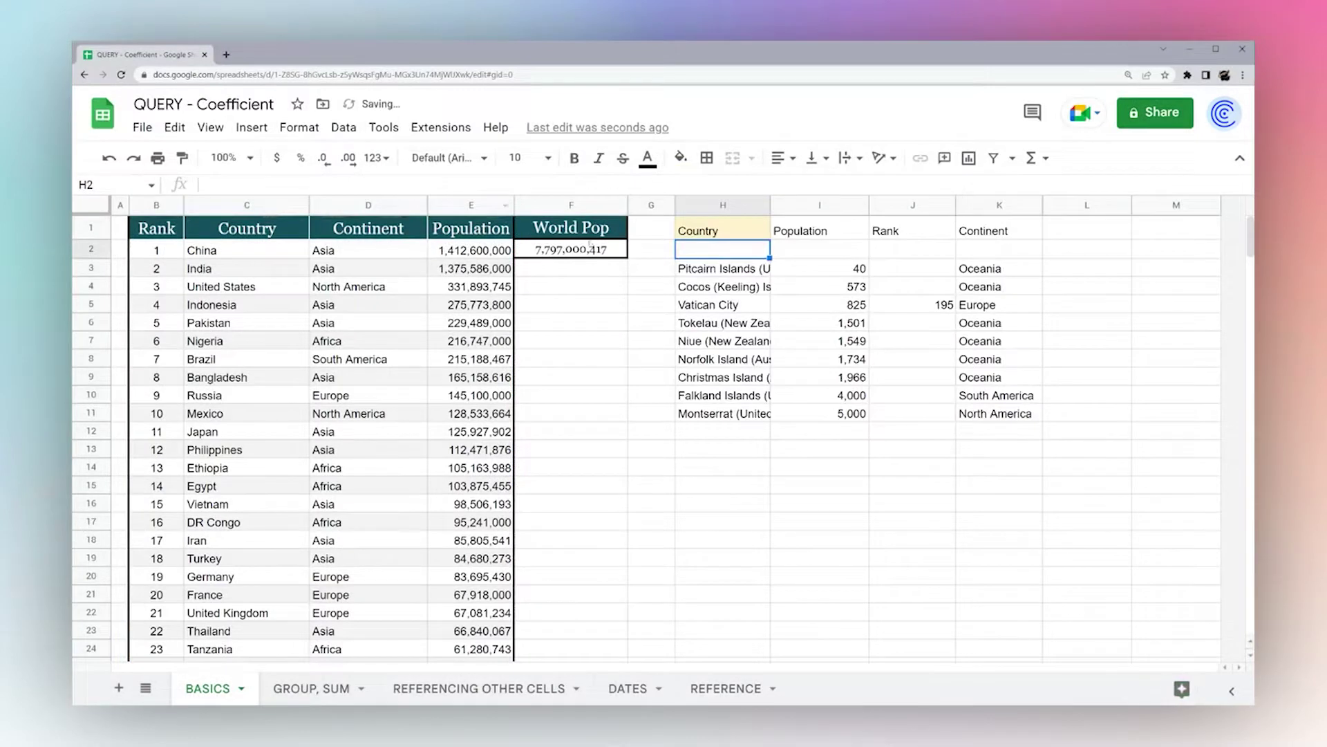
pyautogui.click(705, 229)
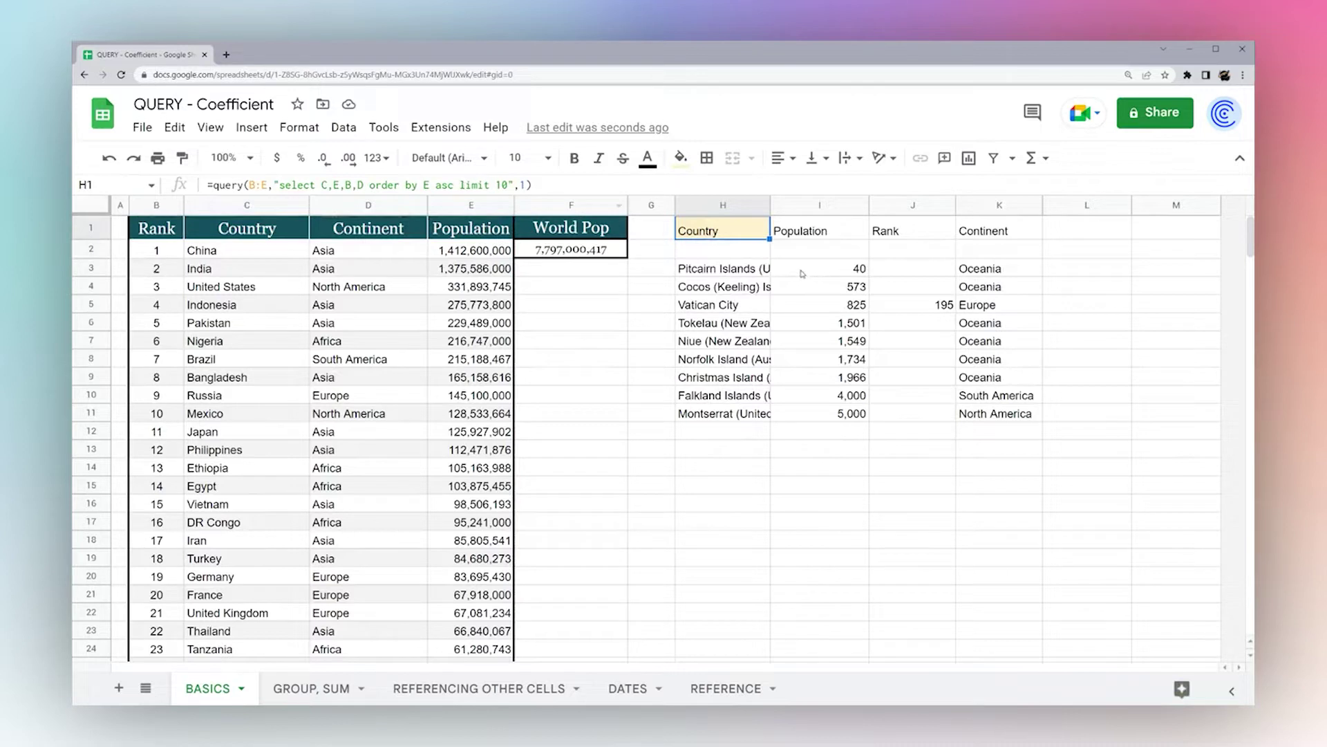
pyautogui.moveTo(743, 275); pyautogui.dragTo(849, 278)
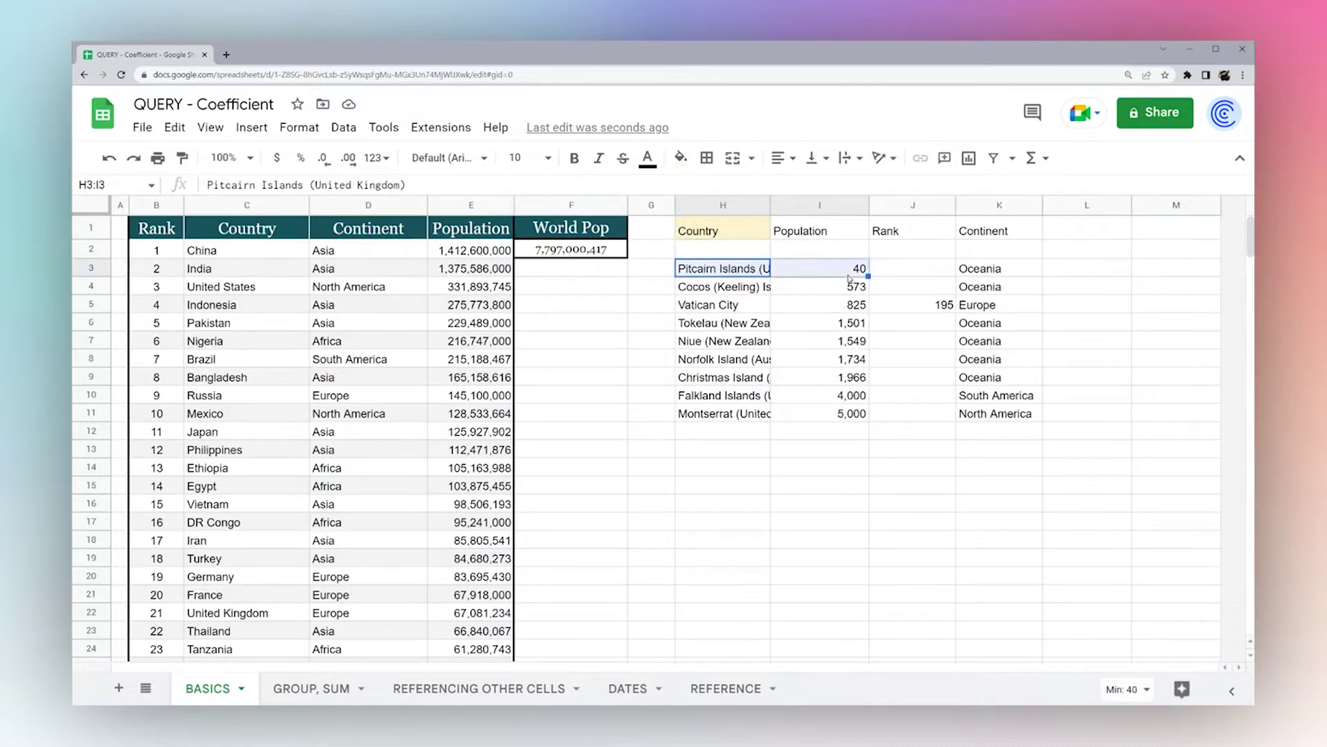
pyautogui.click(733, 237)
pyautogui.click(734, 271)
pyautogui.hotkey('ctrl', 'shift', 'Down')
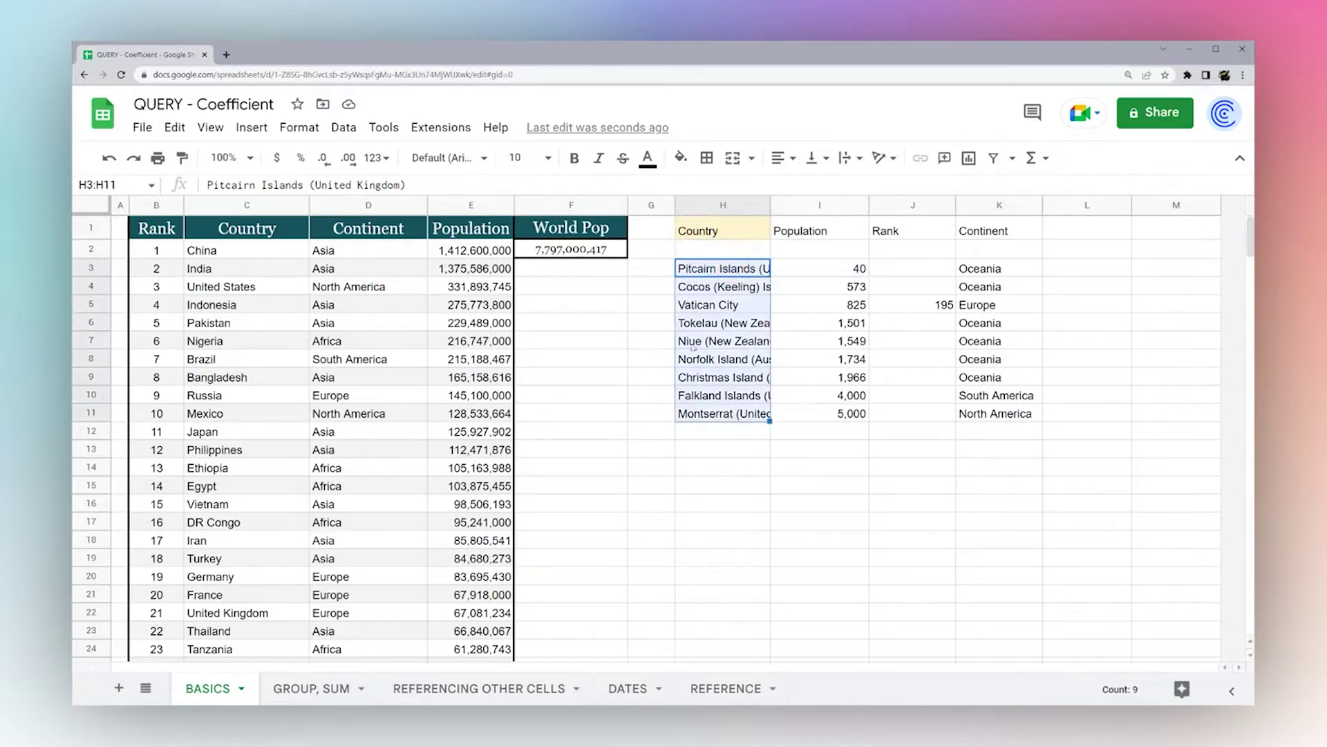
# Raise the limit to 20 and sort by E desc, listing China down to France
pyautogui.click(722, 230)
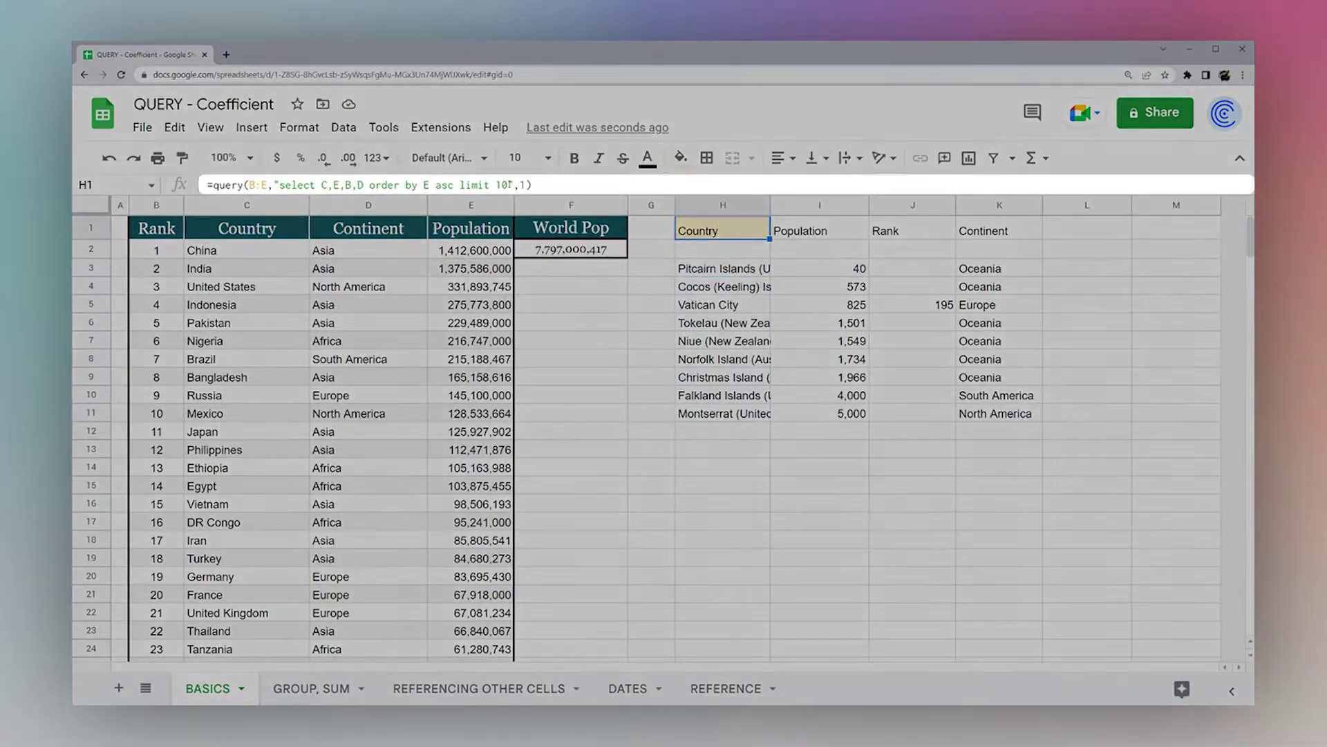
pyautogui.click(504, 185)
pyautogui.press('BackSpace')
pyautogui.write('20')
pyautogui.press('Return')
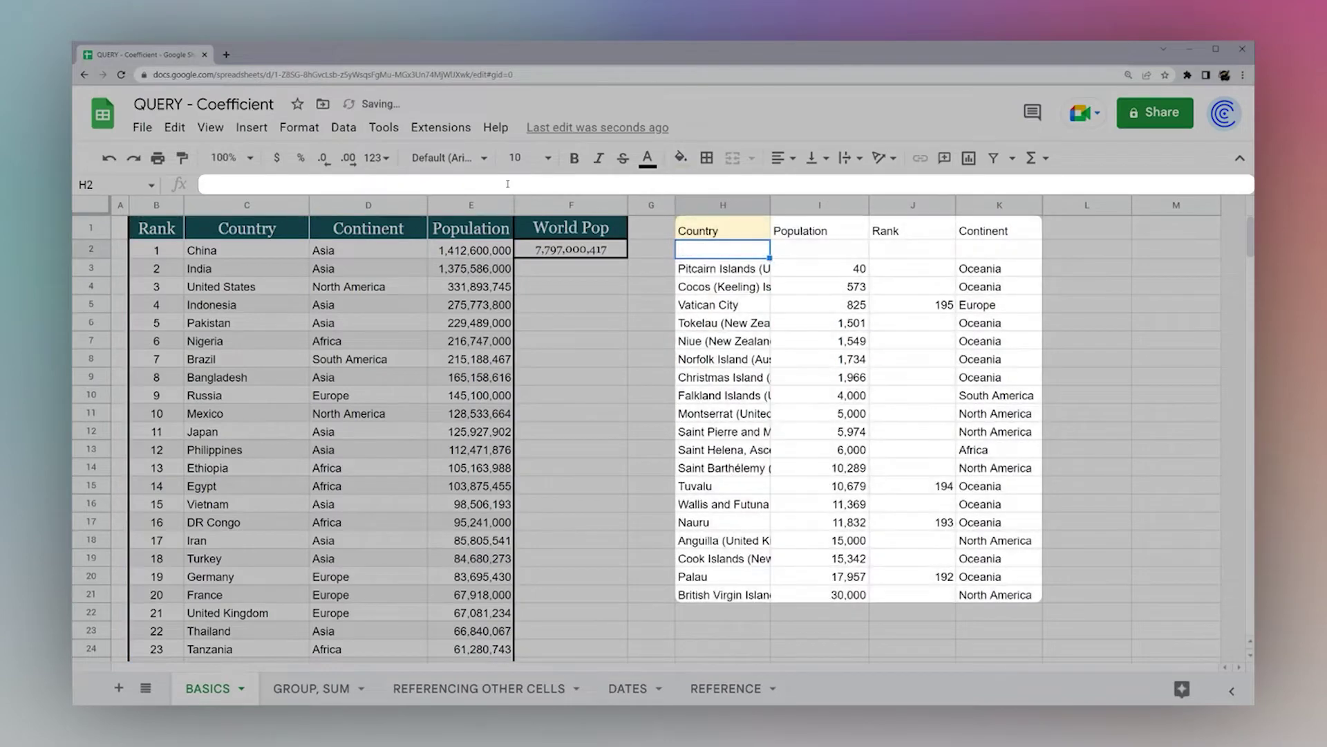
pyautogui.click(707, 226)
pyautogui.doubleClick(706, 226)
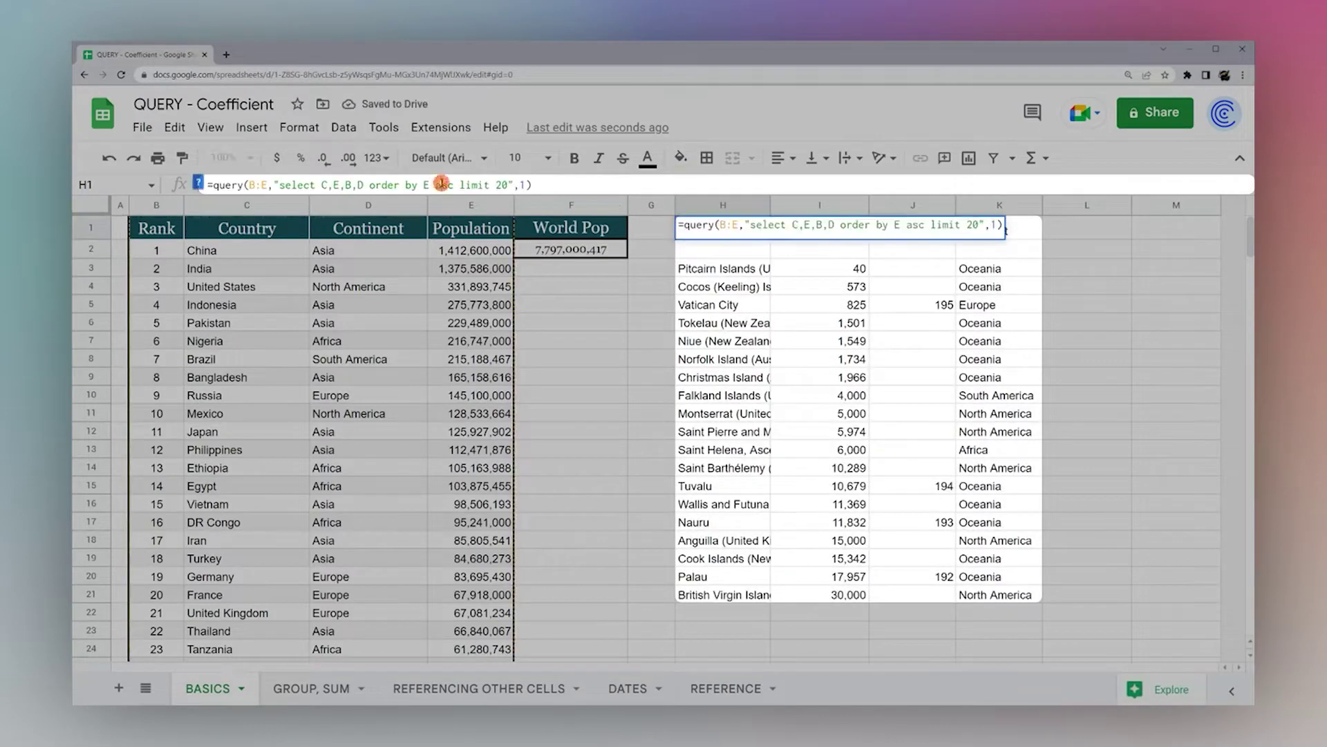
pyautogui.click(436, 184)
pyautogui.write('de')
pyautogui.press('Return')
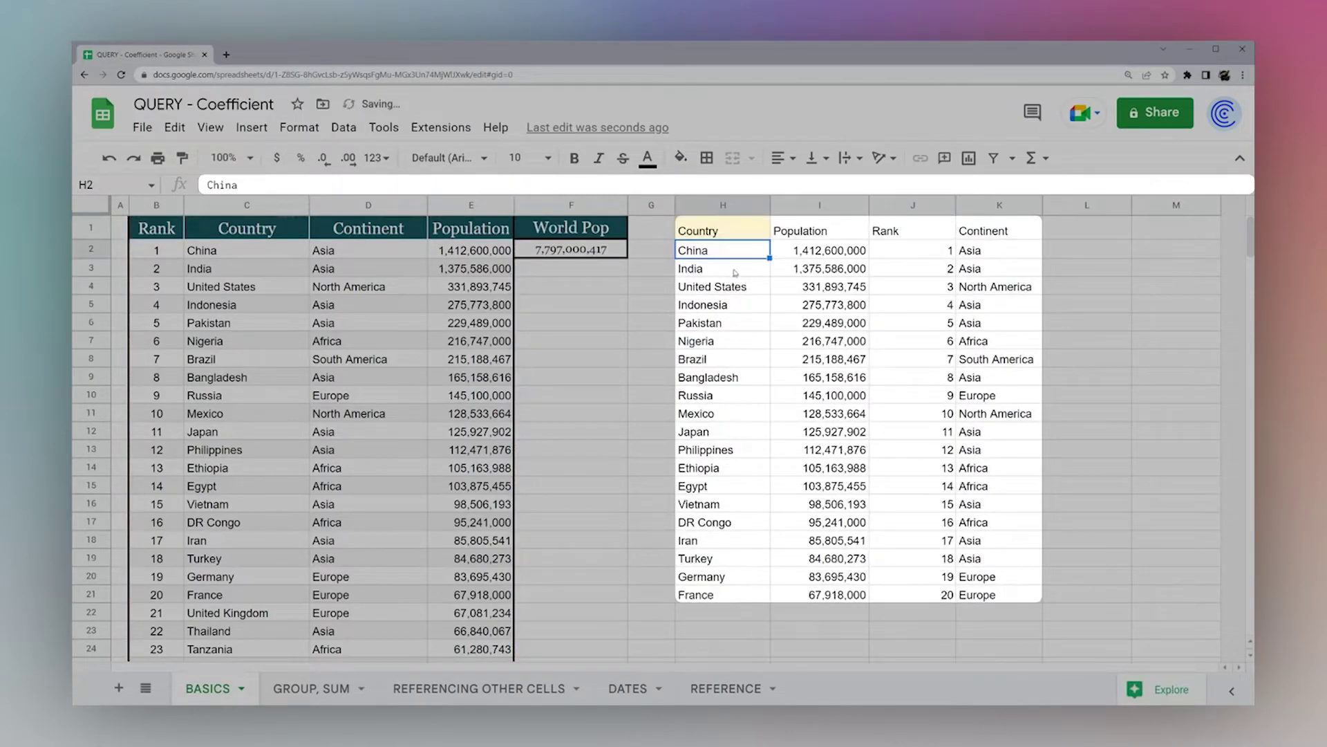
# Delete the columns, sort and limit from the H1 query's select clause
pyautogui.click(720, 234)
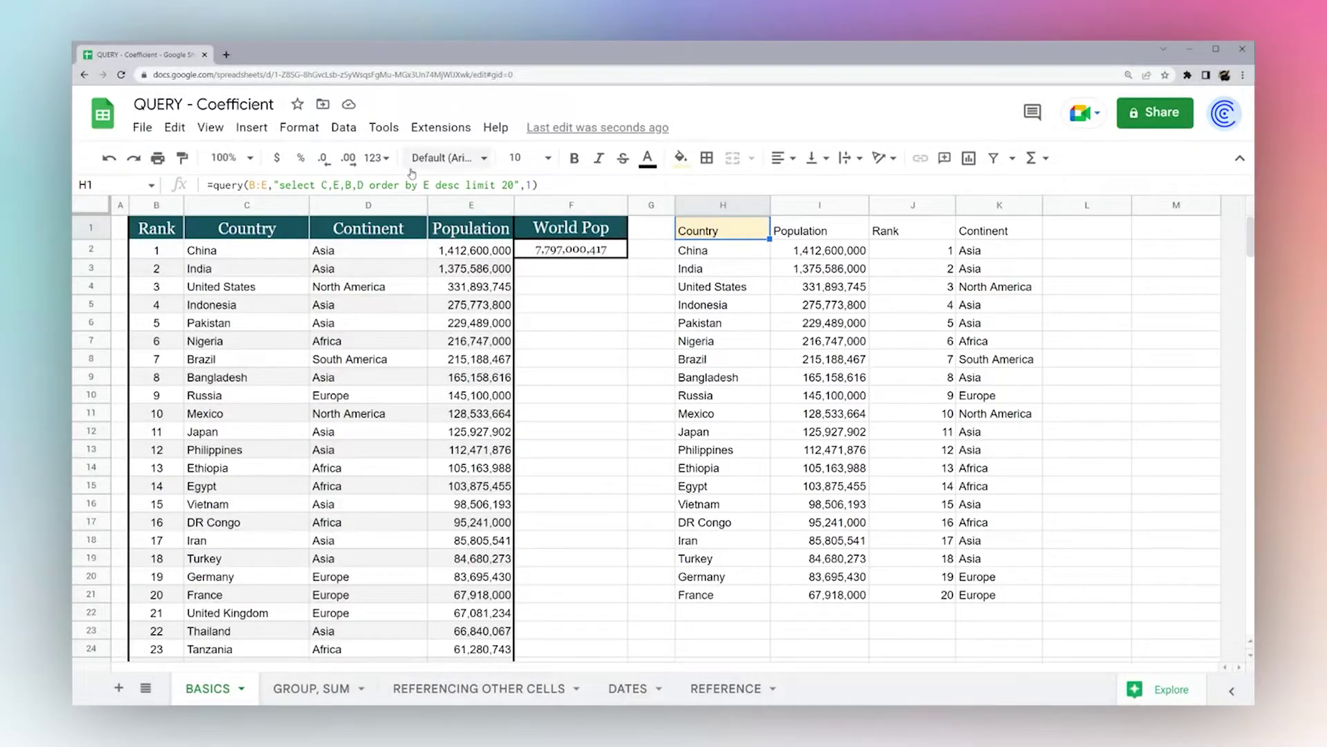
pyautogui.moveTo(513, 185); pyautogui.dragTo(320, 185)
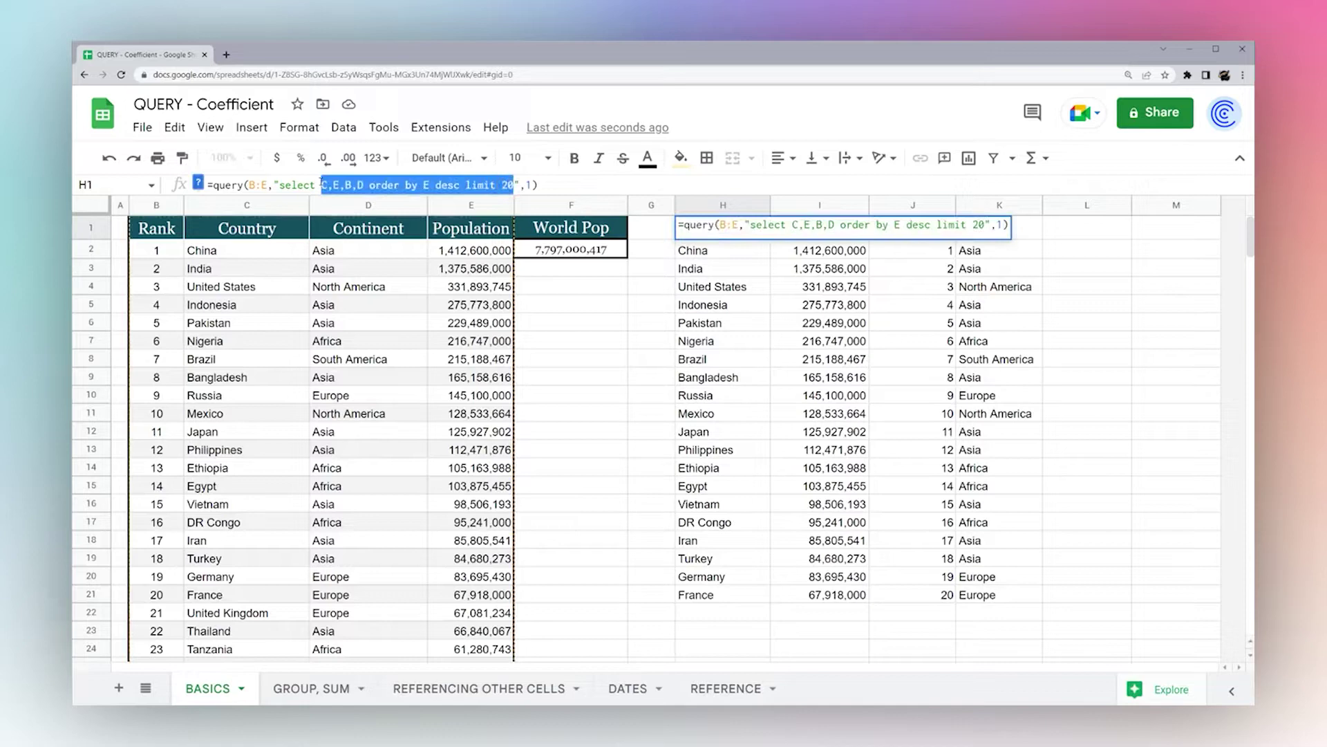
pyautogui.press('BackSpace')
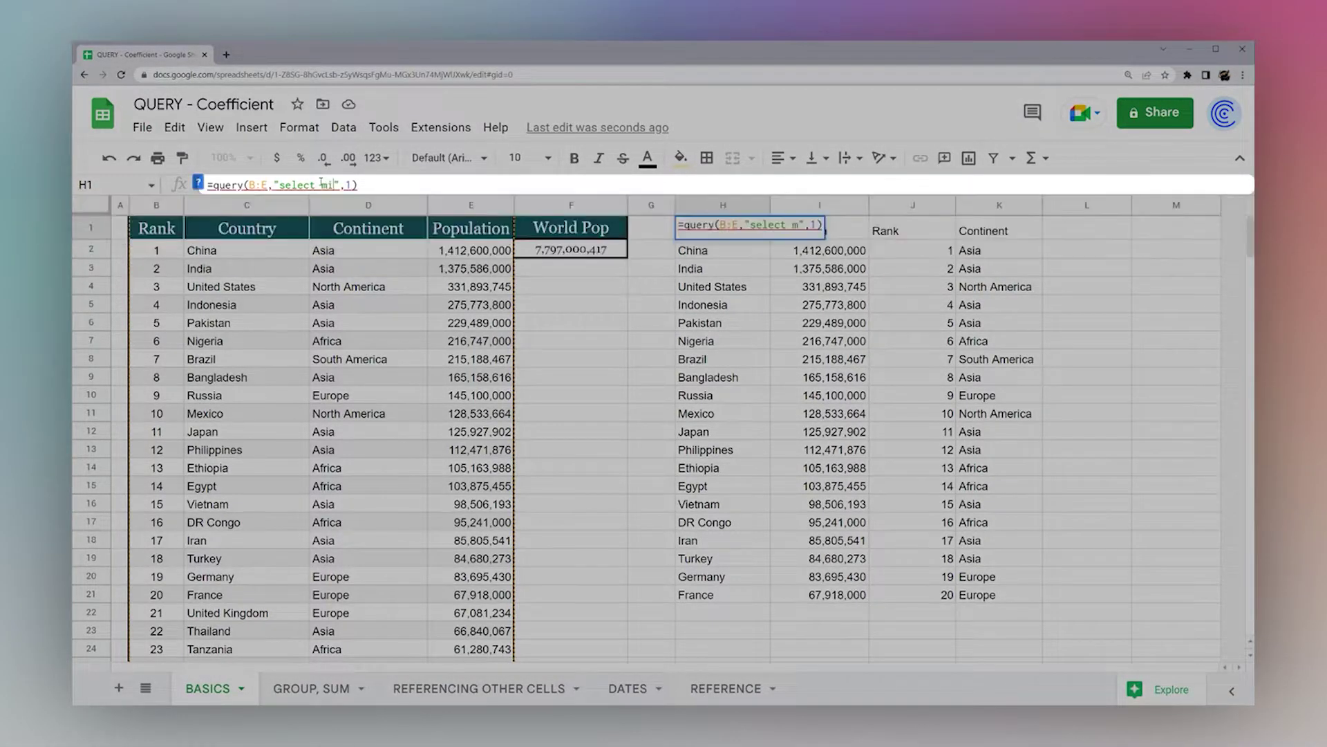
# Set the query to select min(E),max(E),sum(E)
pyautogui.write('min(')
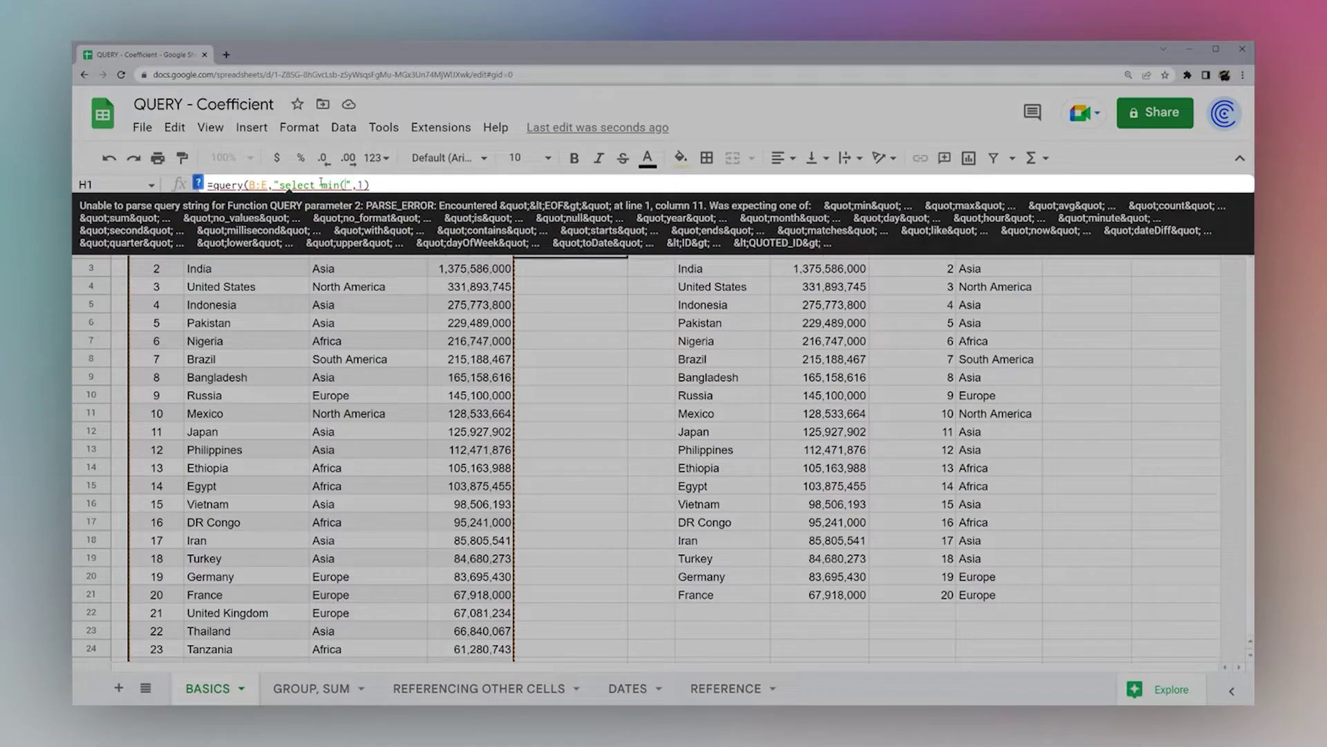
pyautogui.write('E)')
pyautogui.press('Return')
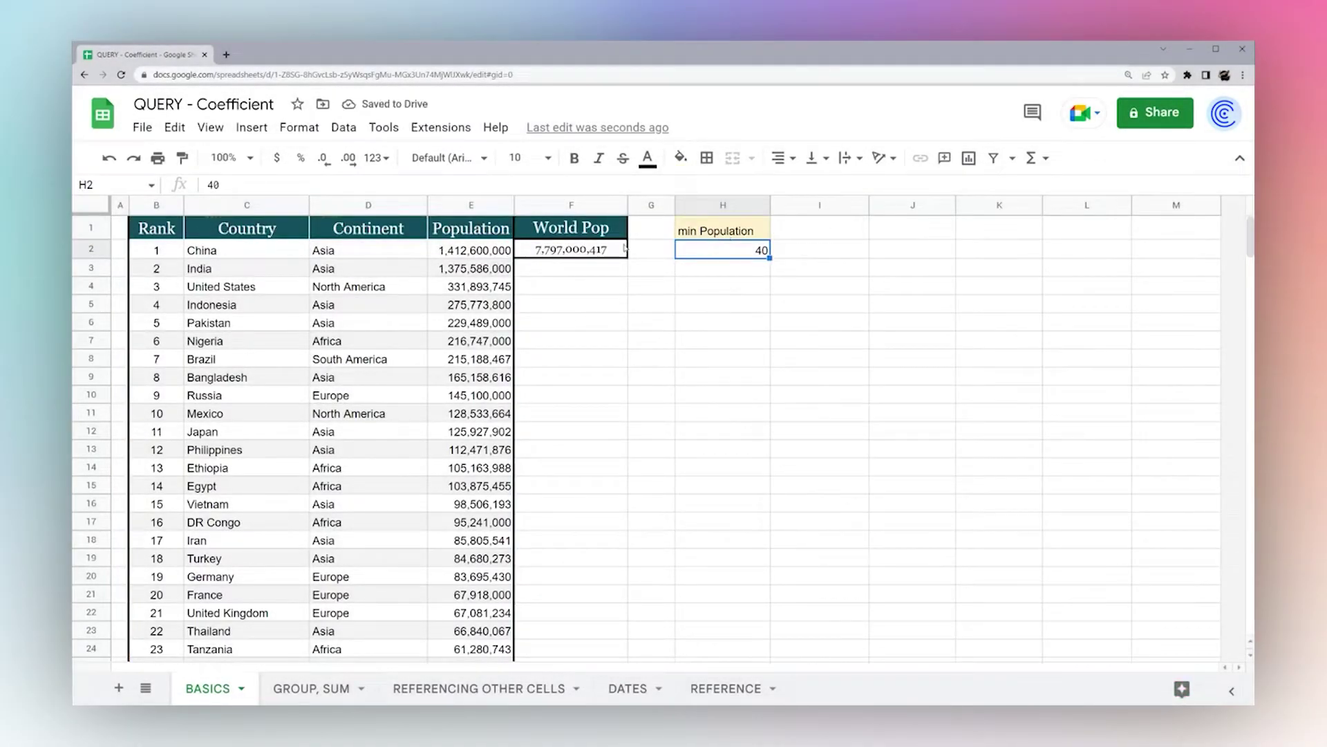
pyautogui.click(728, 233)
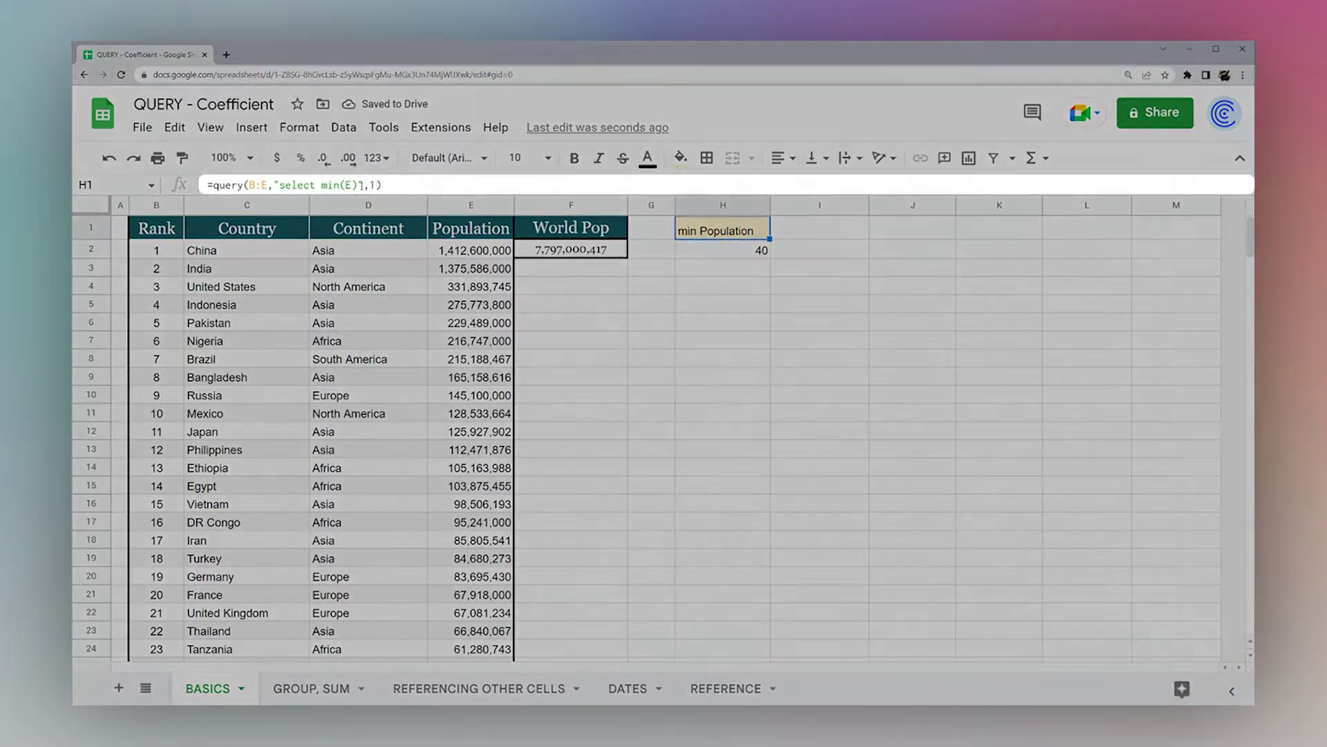
pyautogui.click(361, 185)
pyautogui.write(',"select min(E),ma')
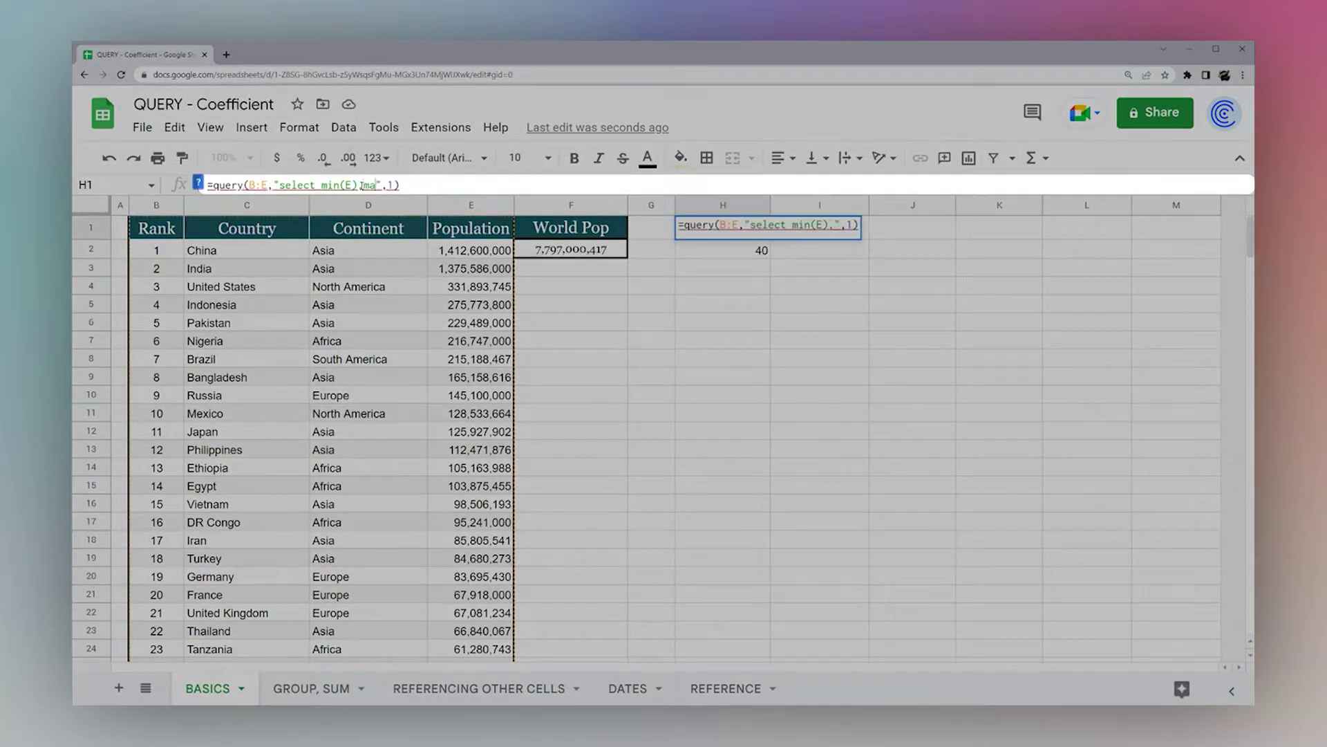
pyautogui.write('x(E),')
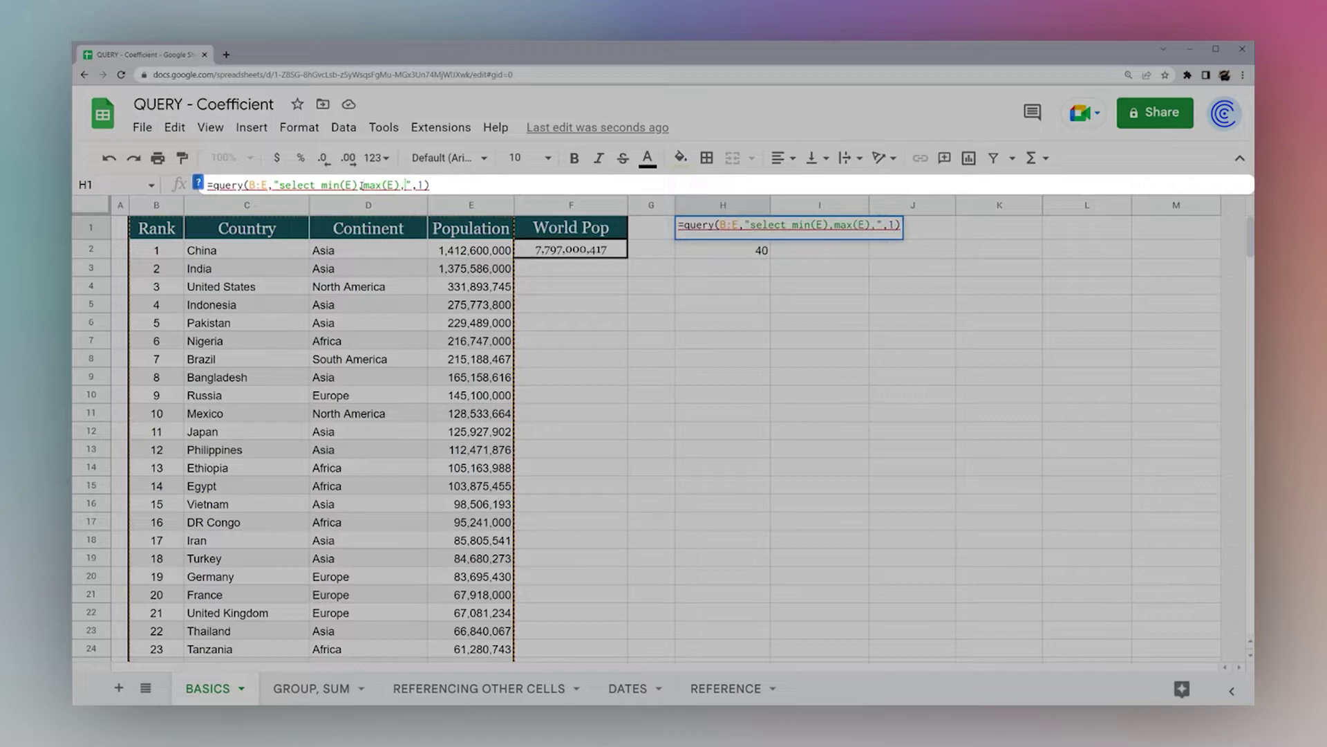
pyautogui.write('sum(E)')
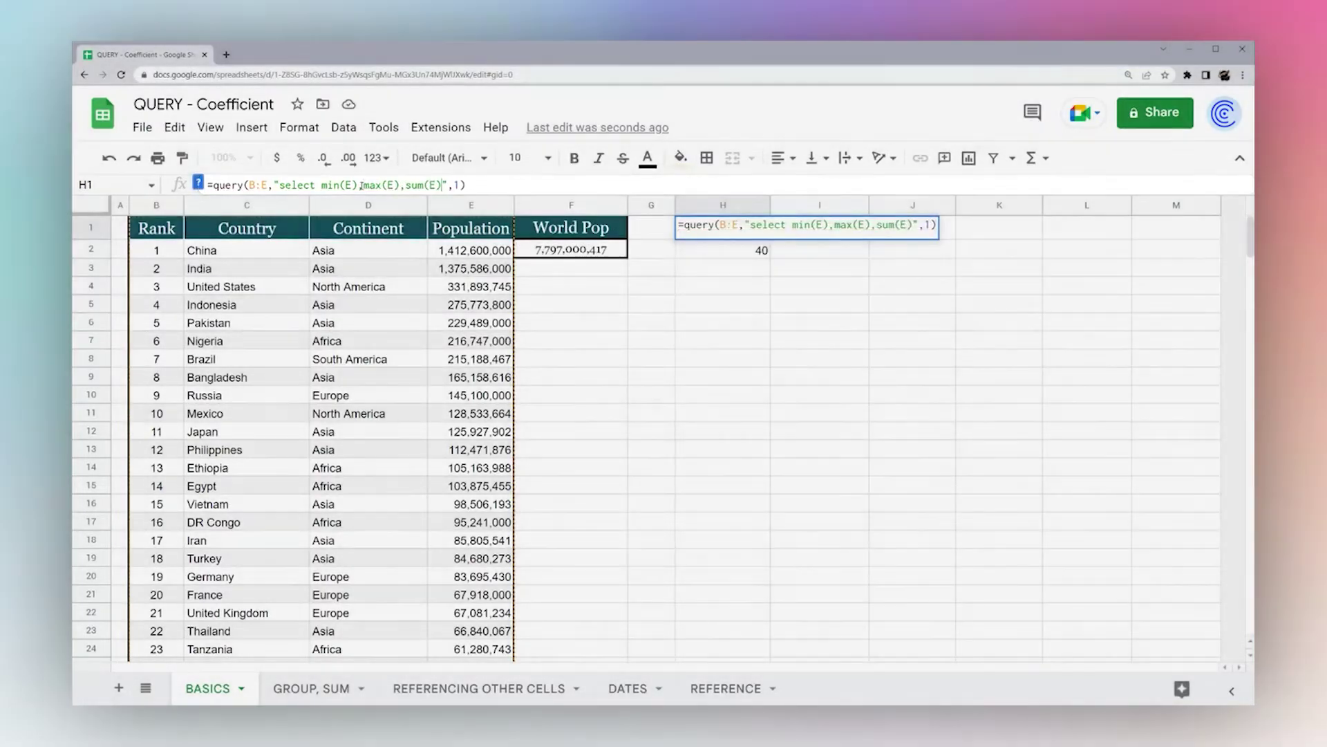
pyautogui.press('Return')
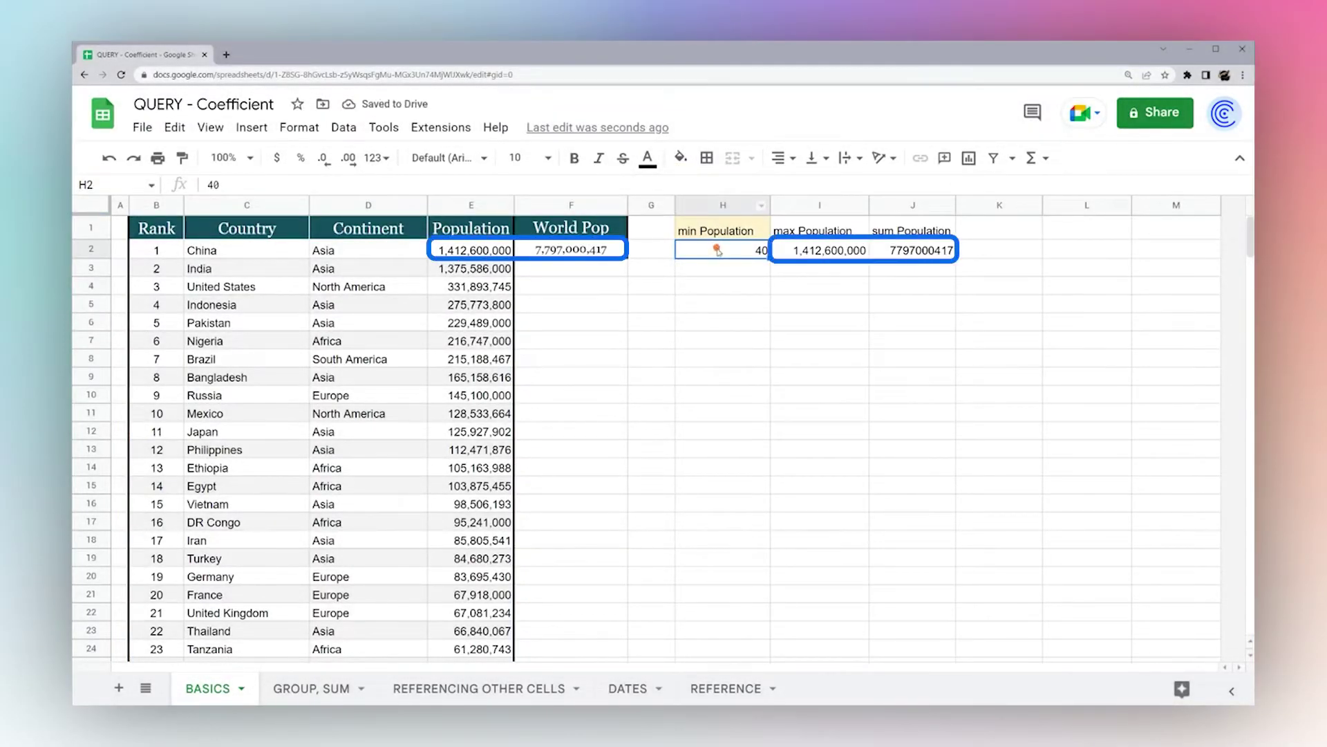
# Compare the max with China's population in E2 and the sum with the World Pop total
pyautogui.click(802, 252)
pyautogui.click(449, 250)
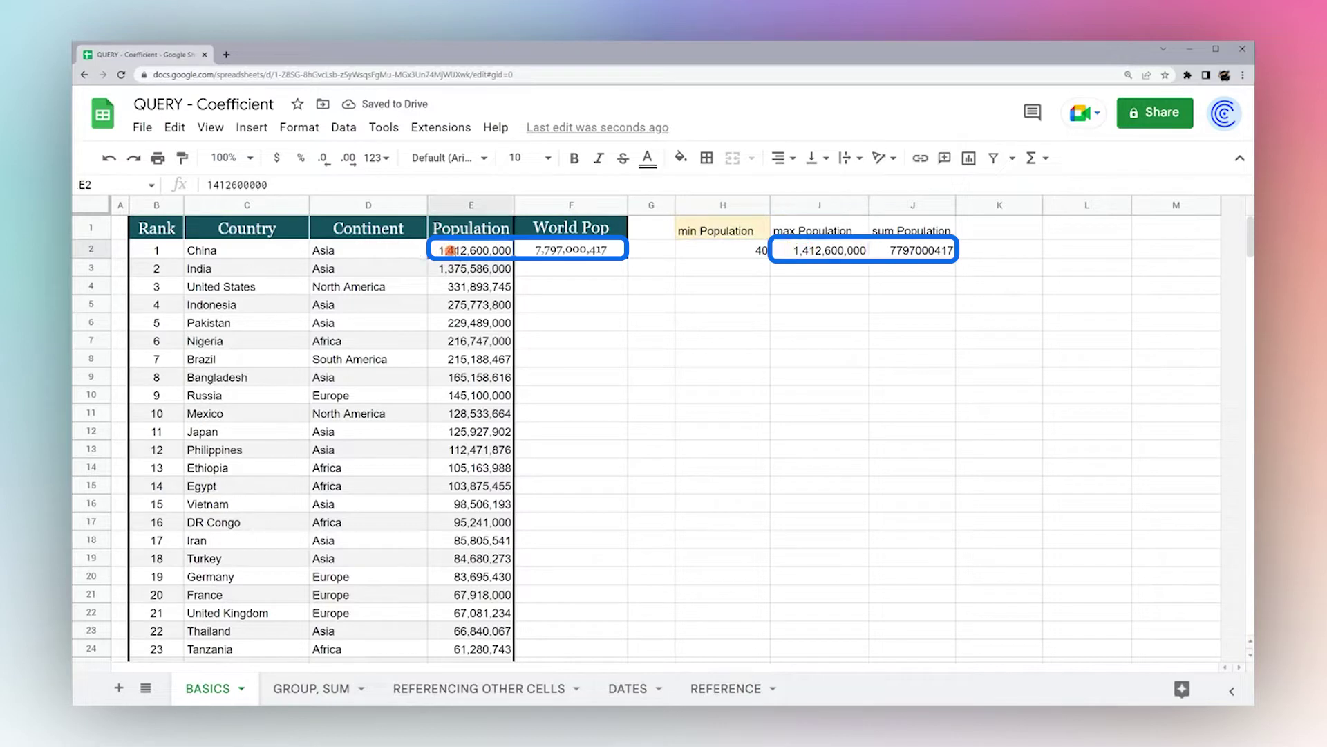
pyautogui.click(923, 251)
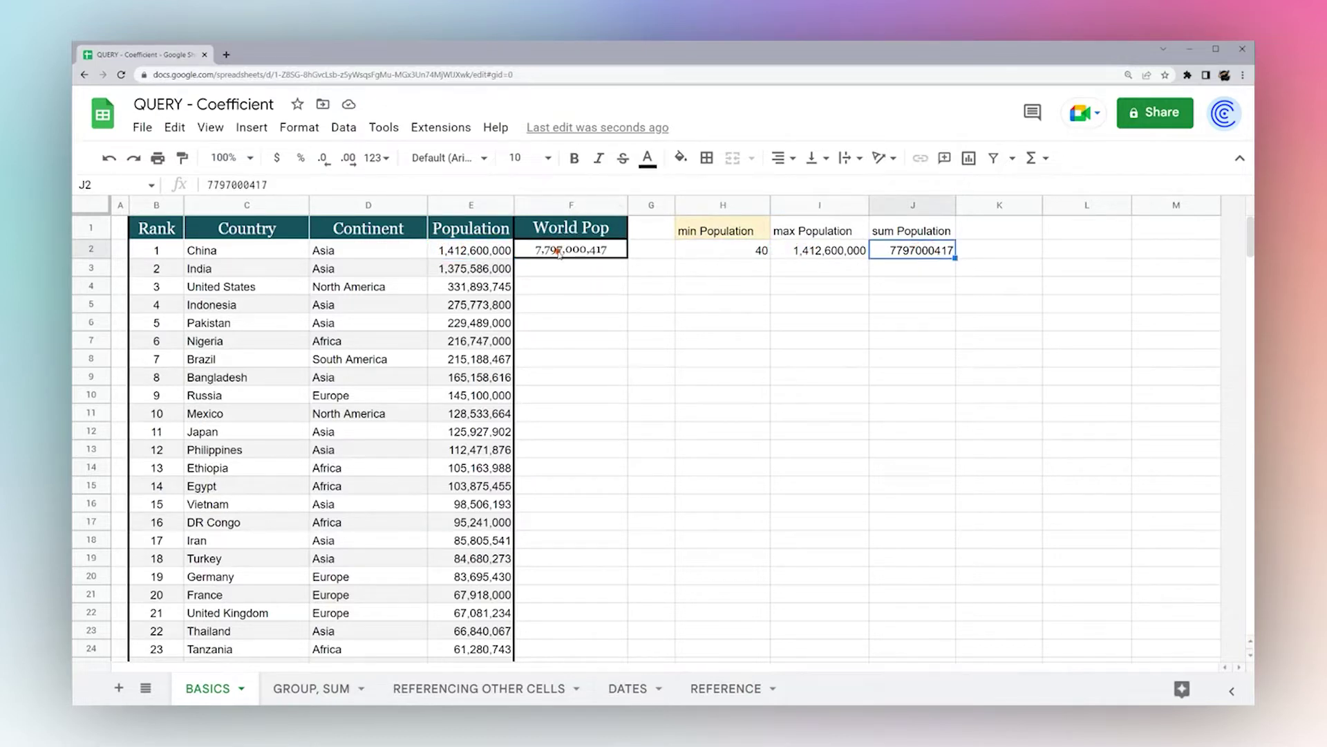
pyautogui.click(559, 253)
pyautogui.click(224, 184)
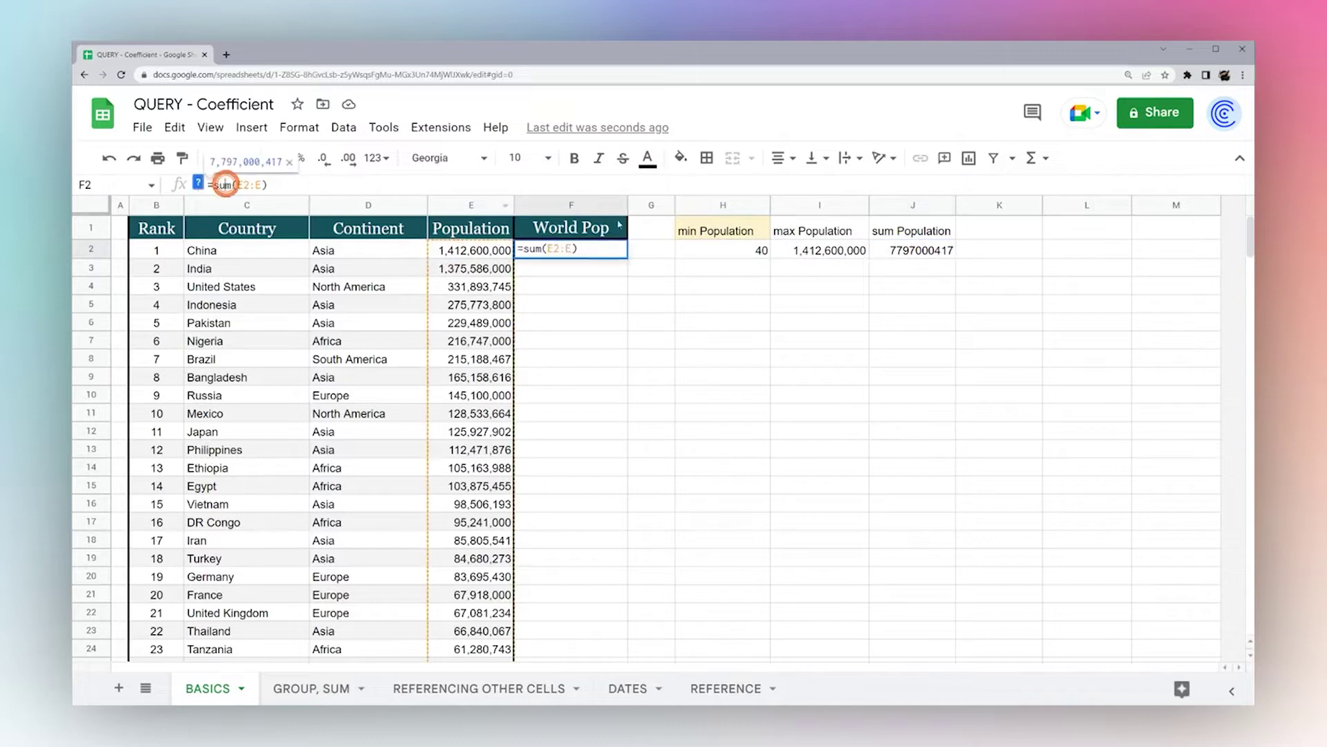
pyautogui.press('Escape')
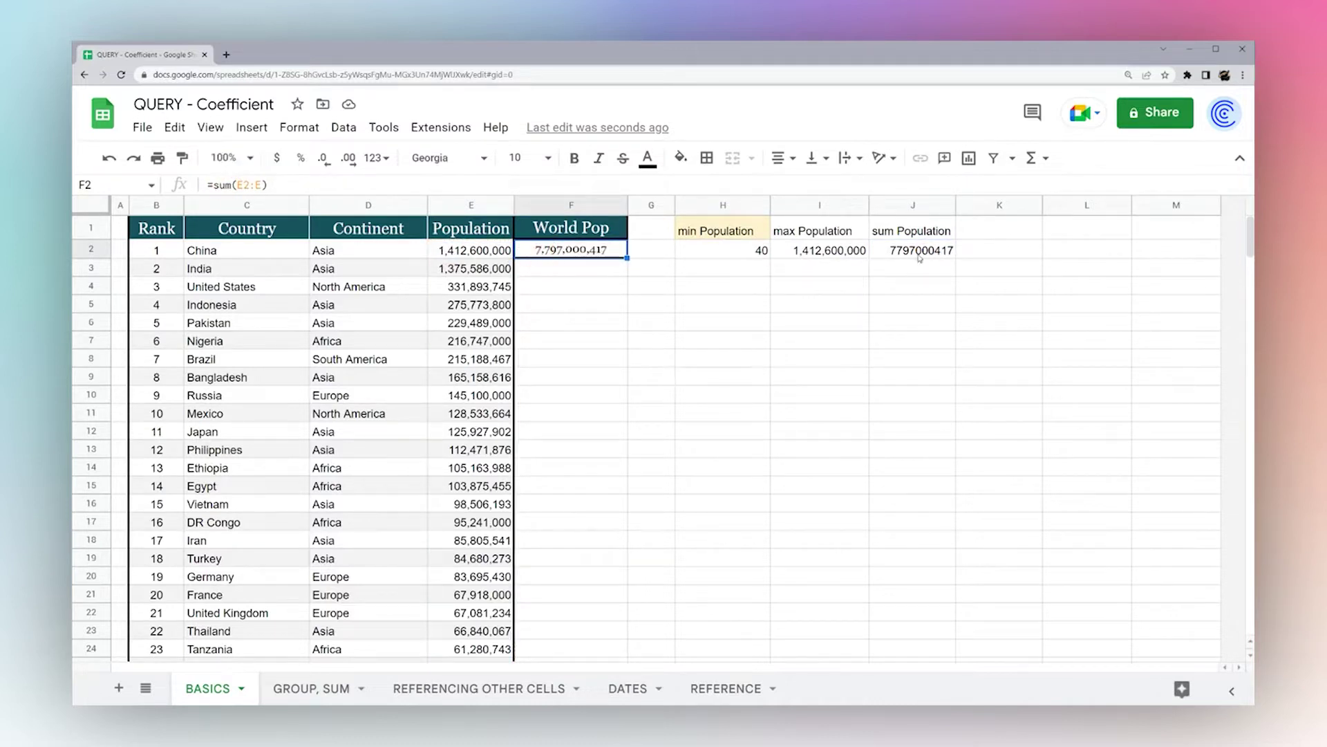
pyautogui.click(733, 251)
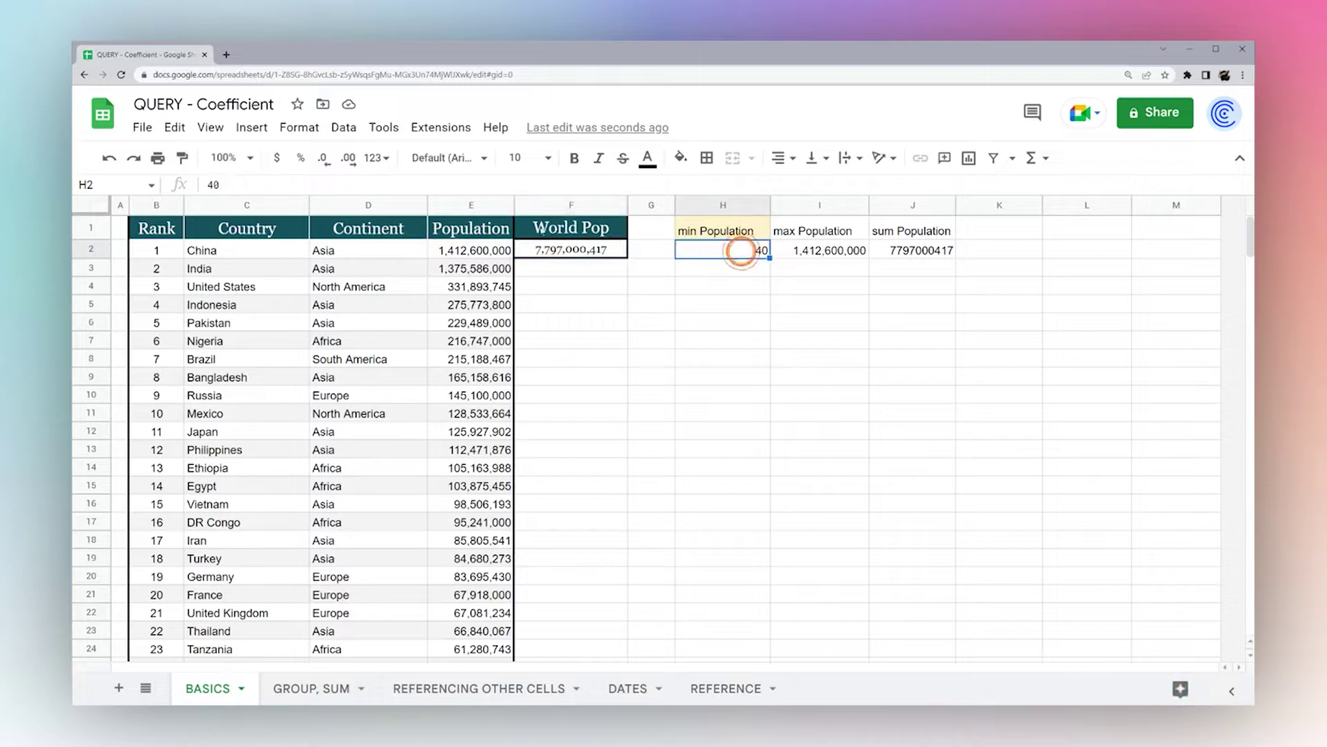
# Add the clause label min(E) 'Smallest Pop' to the H1 query
pyautogui.click(698, 233)
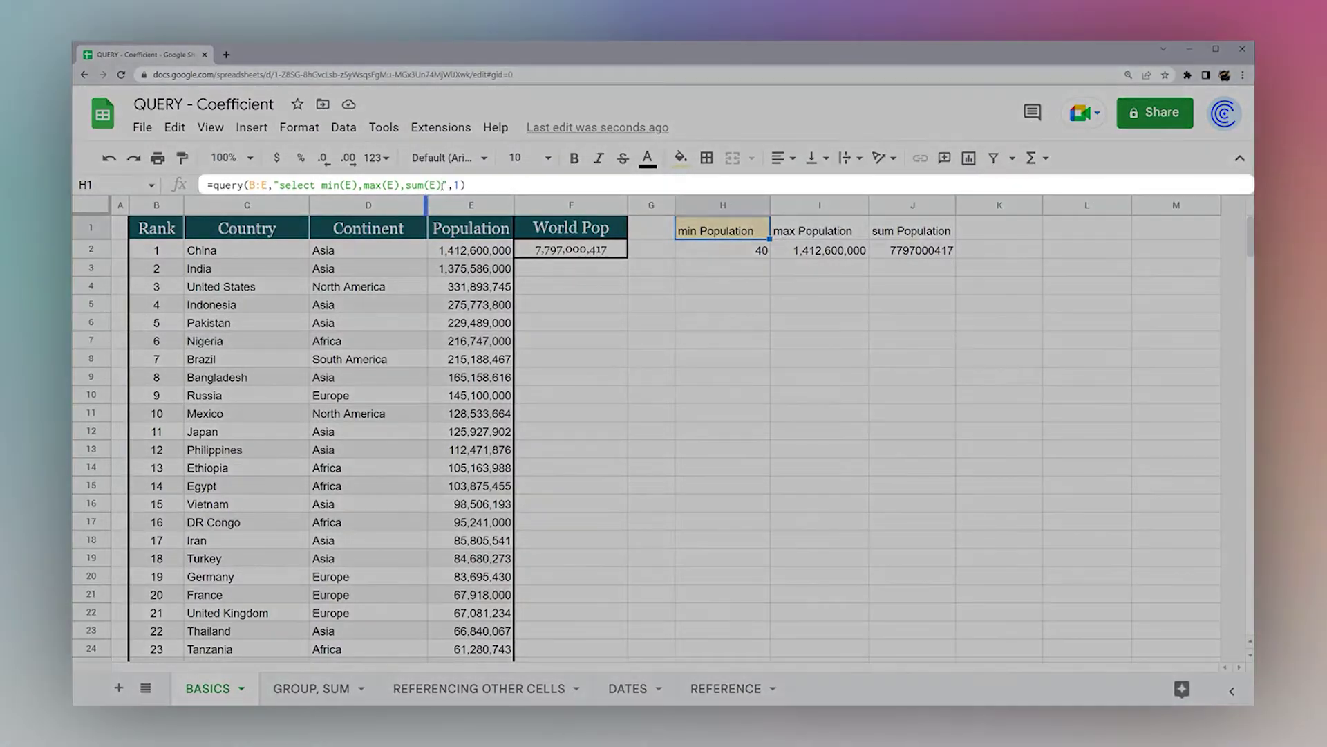
pyautogui.click(442, 185)
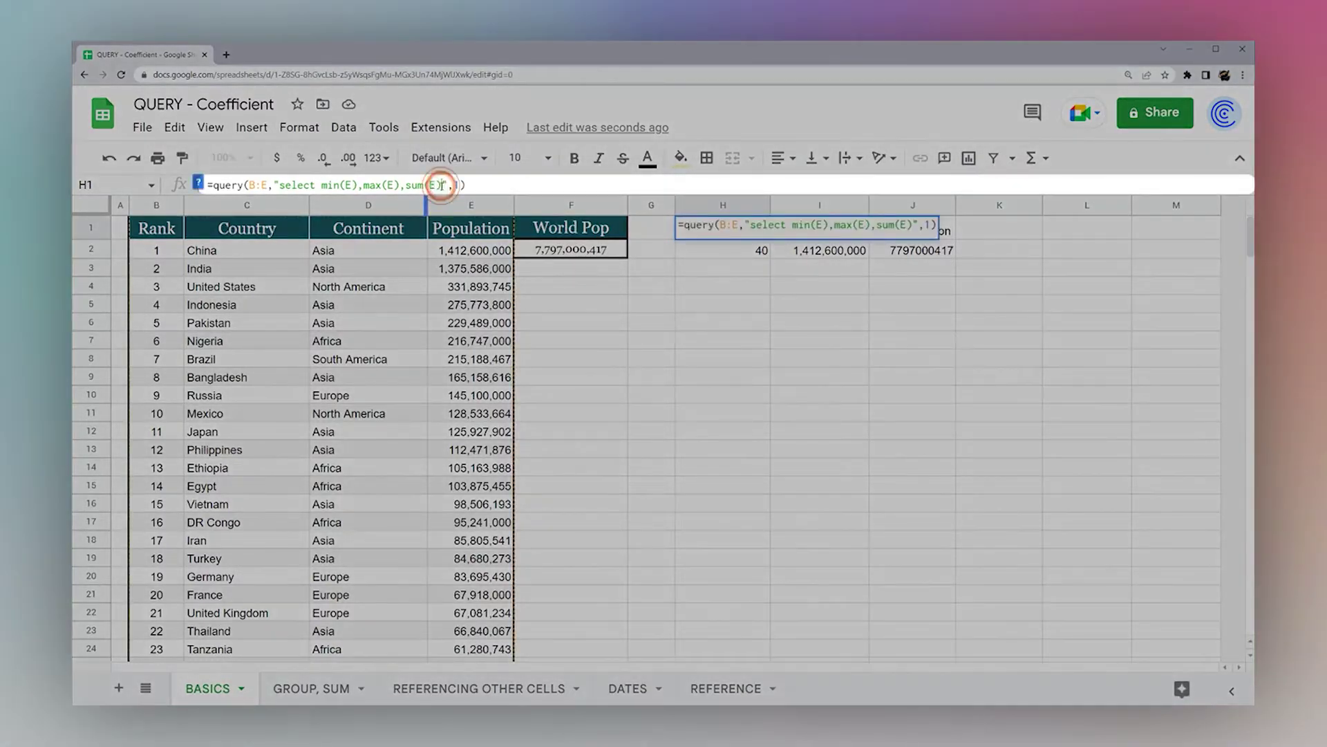
pyautogui.write('label')
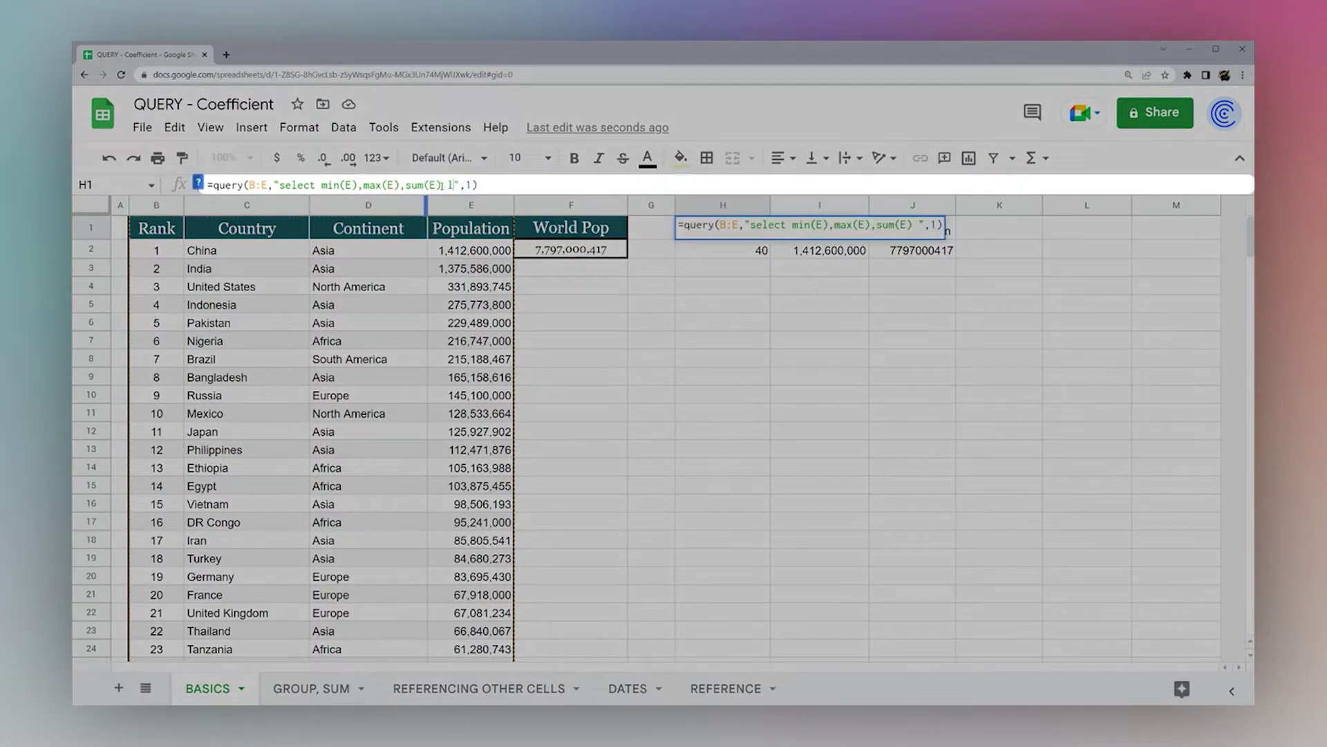
pyautogui.write(' min')
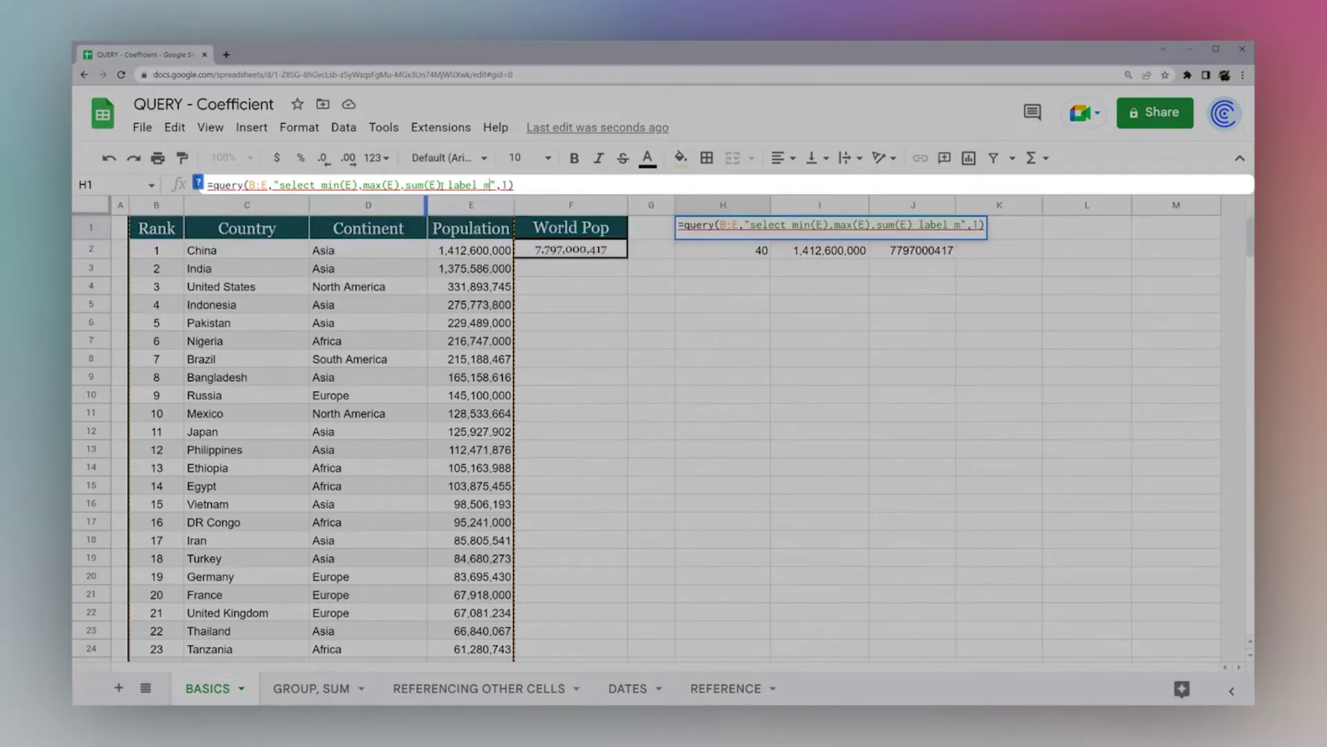
pyautogui.write('(E)')
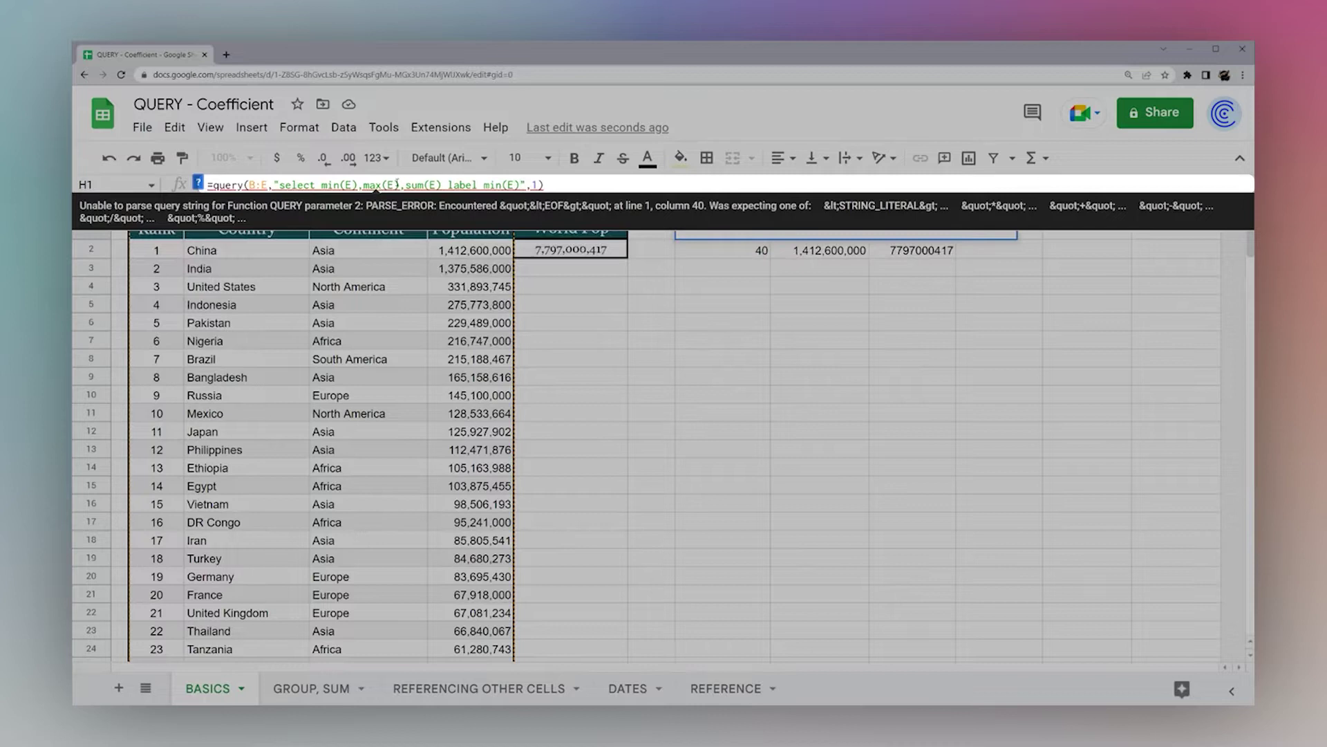
pyautogui.write(" ''")
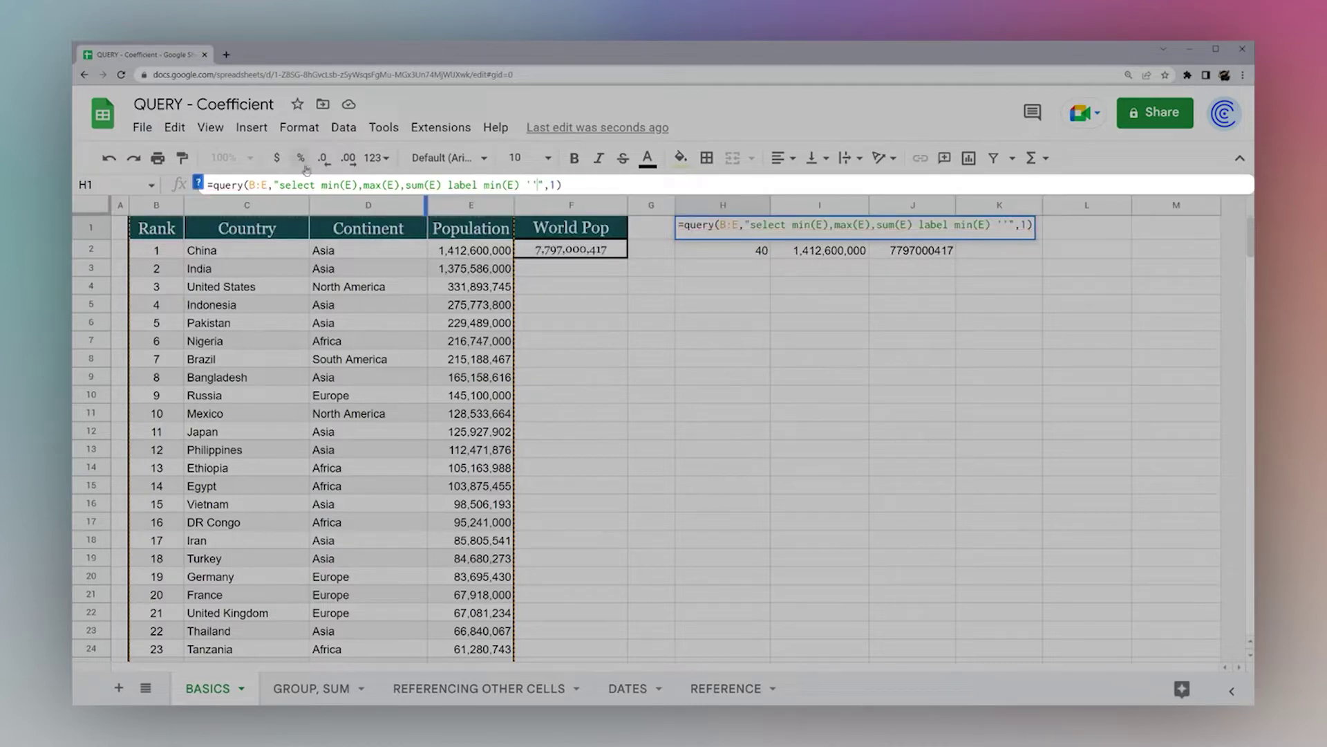
pyautogui.moveTo(321, 184); pyautogui.dragTo(357, 184)
pyautogui.moveTo(482, 184); pyautogui.dragTo(537, 185)
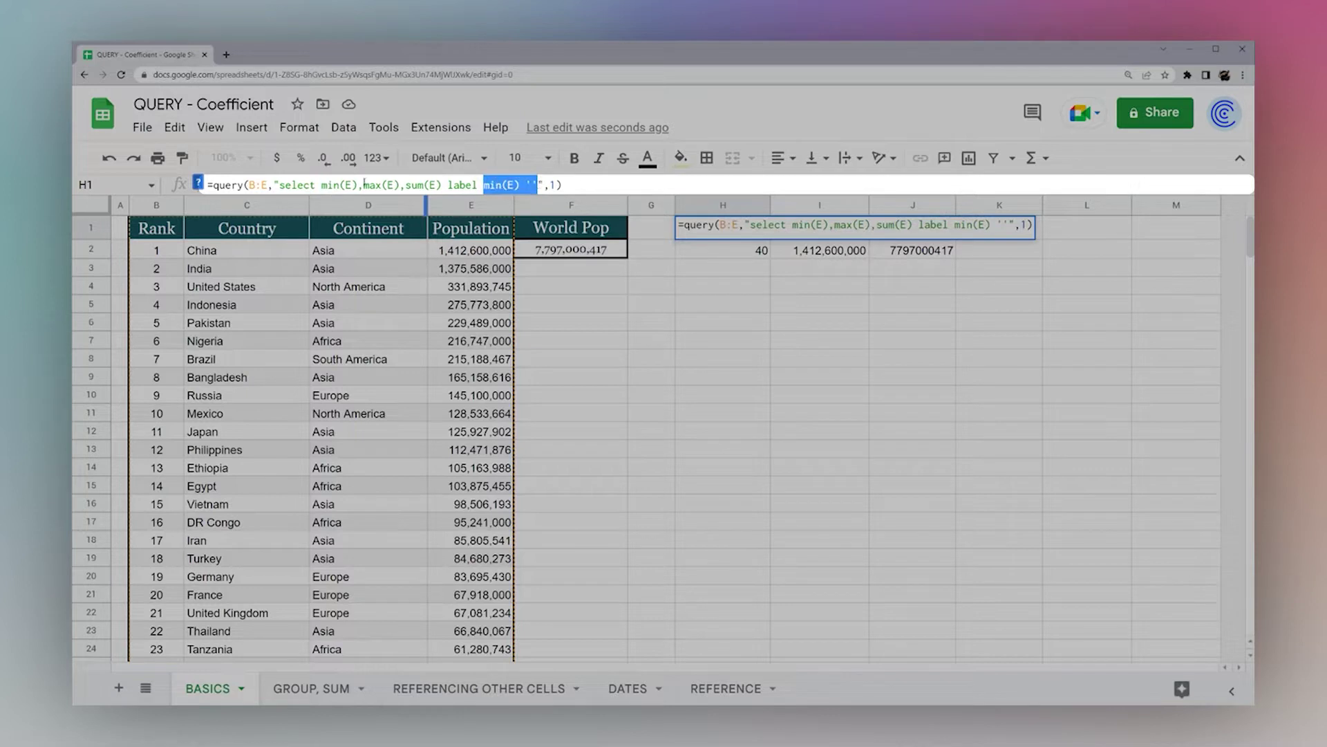
pyautogui.click(531, 184)
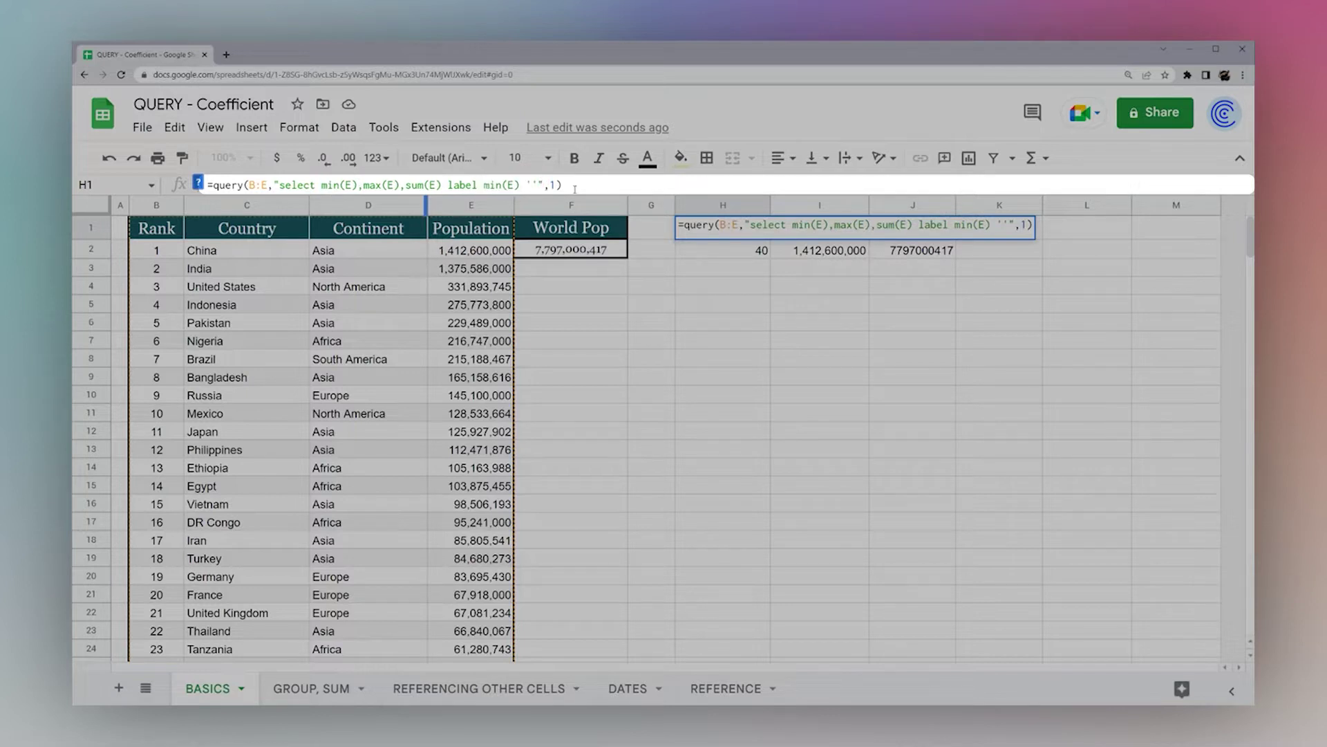
pyautogui.write('Min')
pyautogui.press('BackSpace')
pyautogui.press('BackSpace')
pyautogui.press('BackSpace')
pyautogui.write("Smallest Pop'")
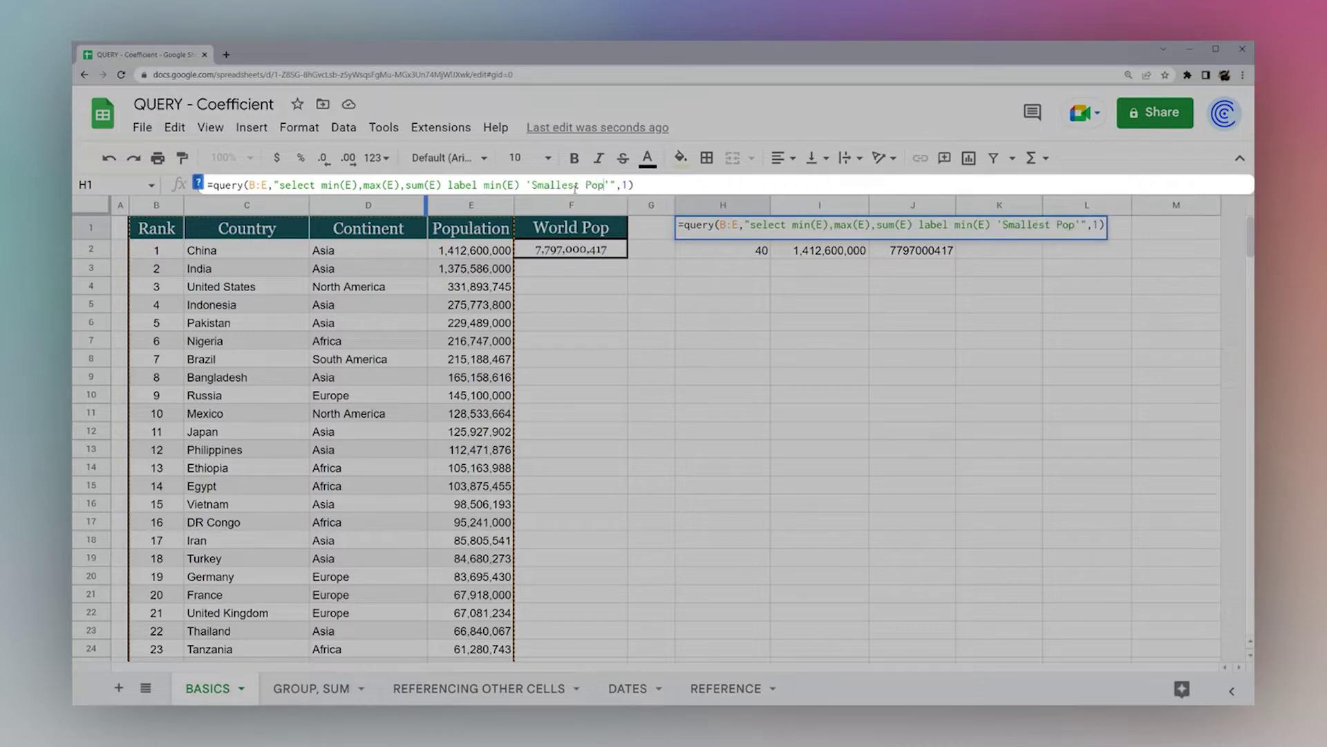
pyautogui.write(',')
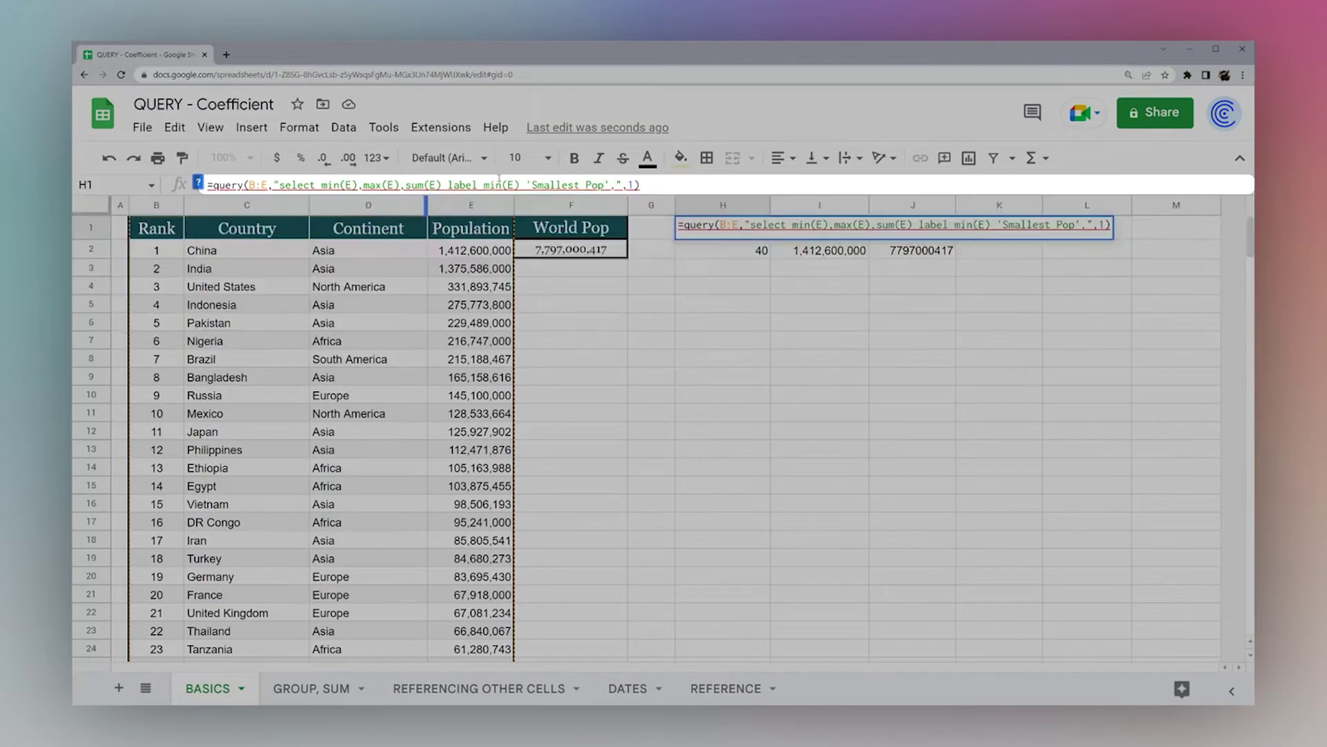
# Append max(E) 'Largest Pop' and sum(E) 'Total Pop' labels and apply the formula
pyautogui.moveTo(486, 185); pyautogui.dragTo(609, 185)
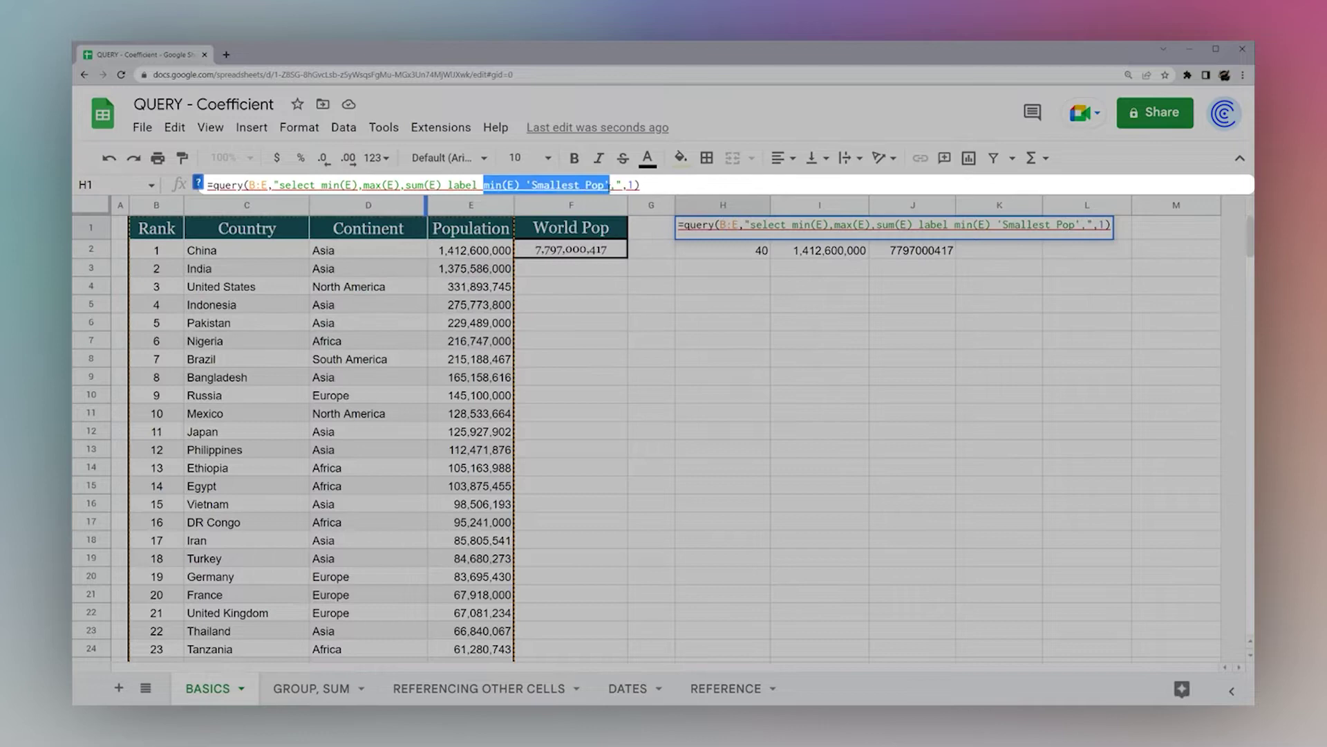
pyautogui.click(611, 185)
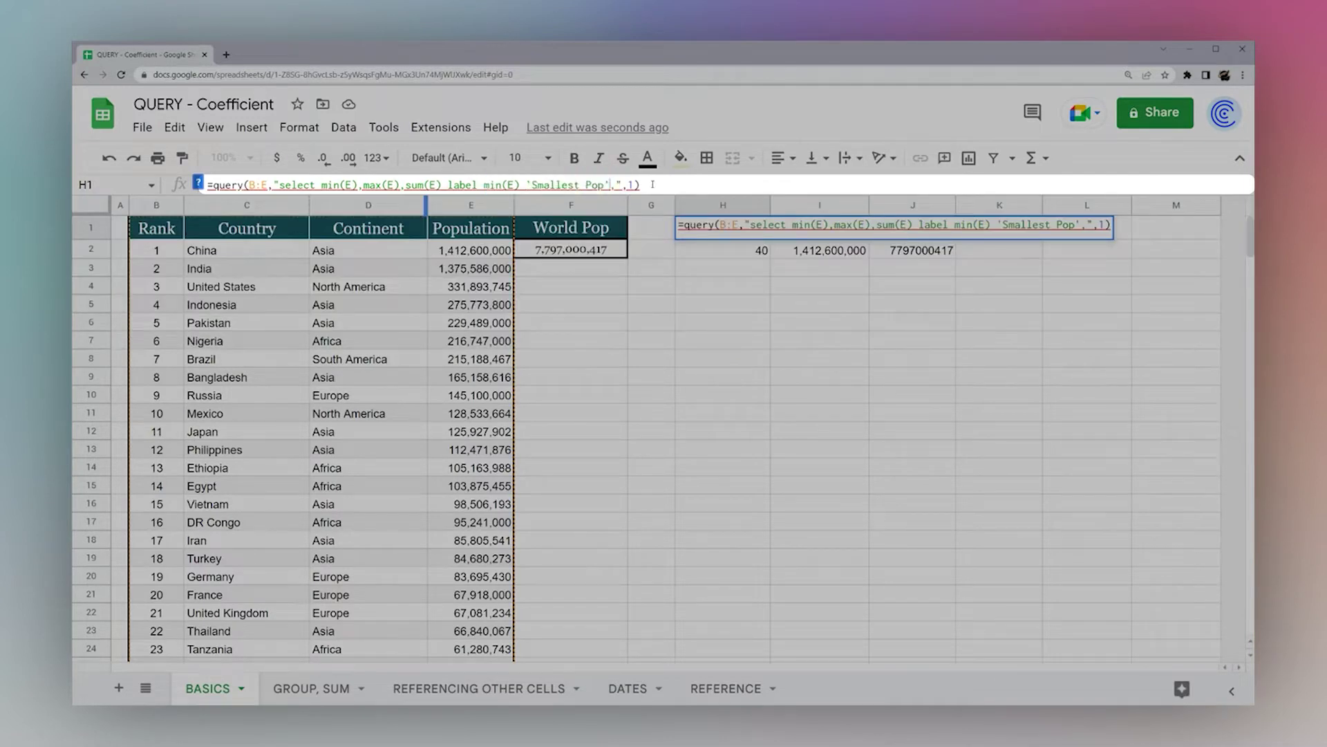
pyautogui.write("max(E) '")
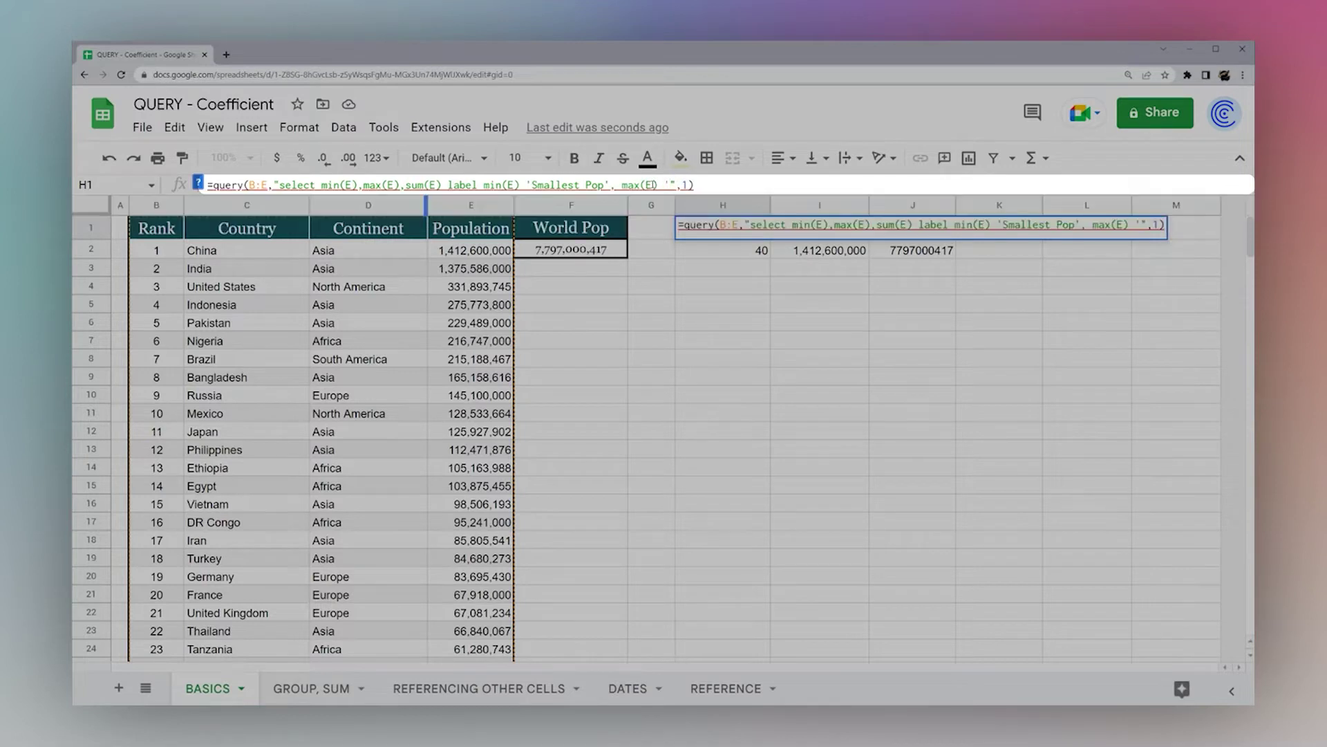
pyautogui.write("Largest Pop'")
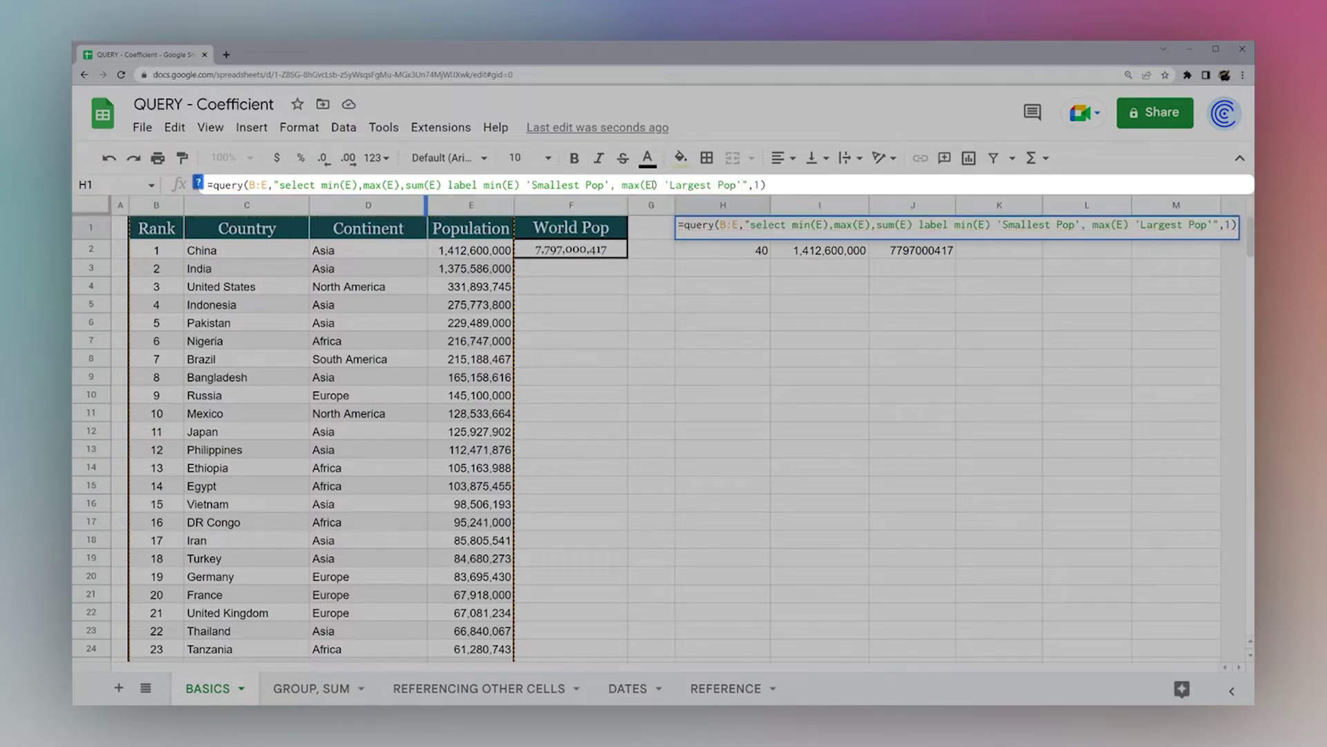
pyautogui.doubleClick(528, 184)
pyautogui.doubleClick(276, 183)
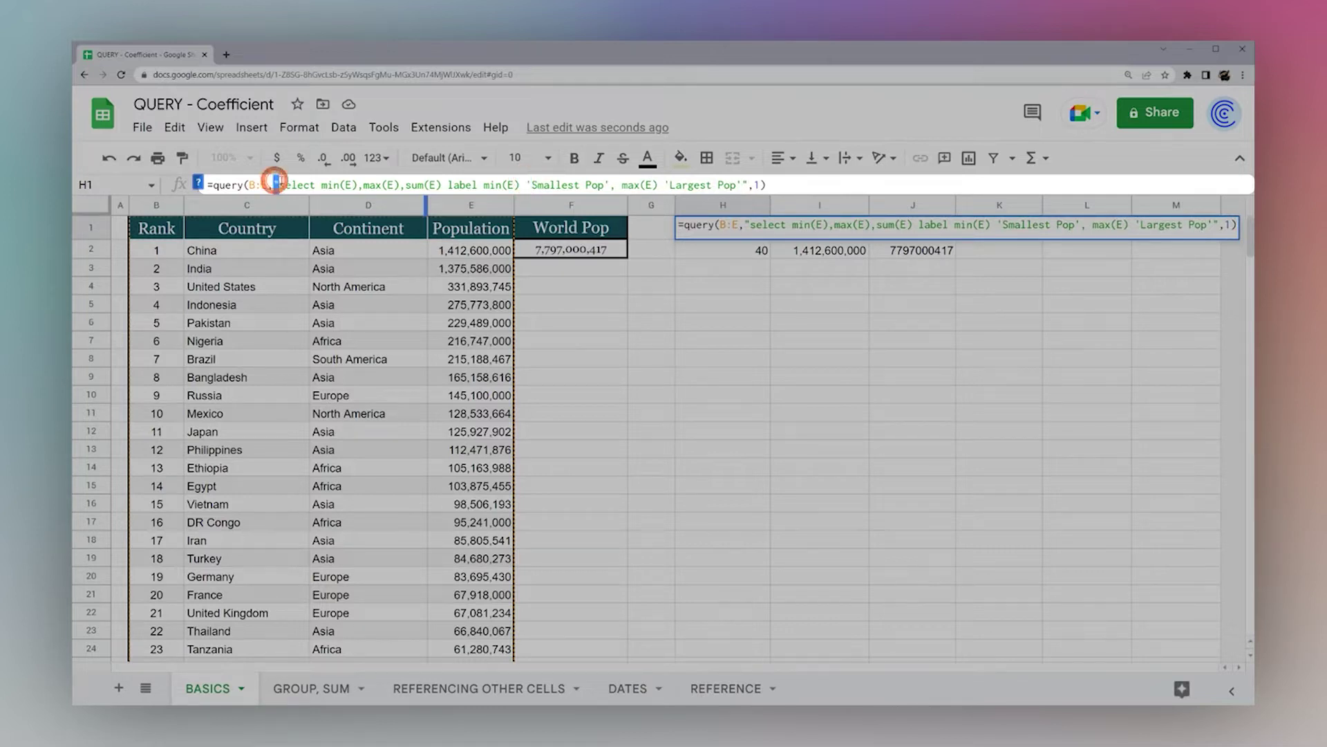
pyautogui.doubleClick(742, 185)
pyautogui.click(743, 184)
pyautogui.write(', ')
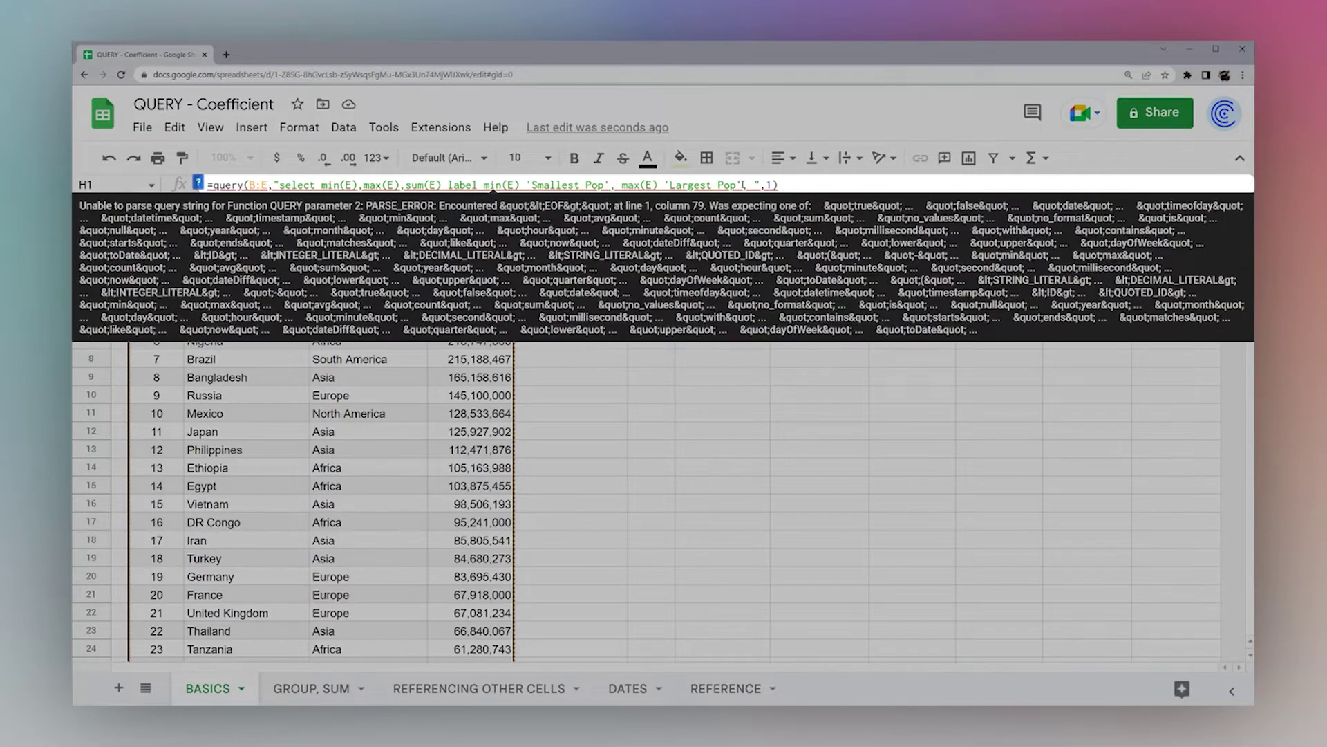
pyautogui.write('sum(E)')
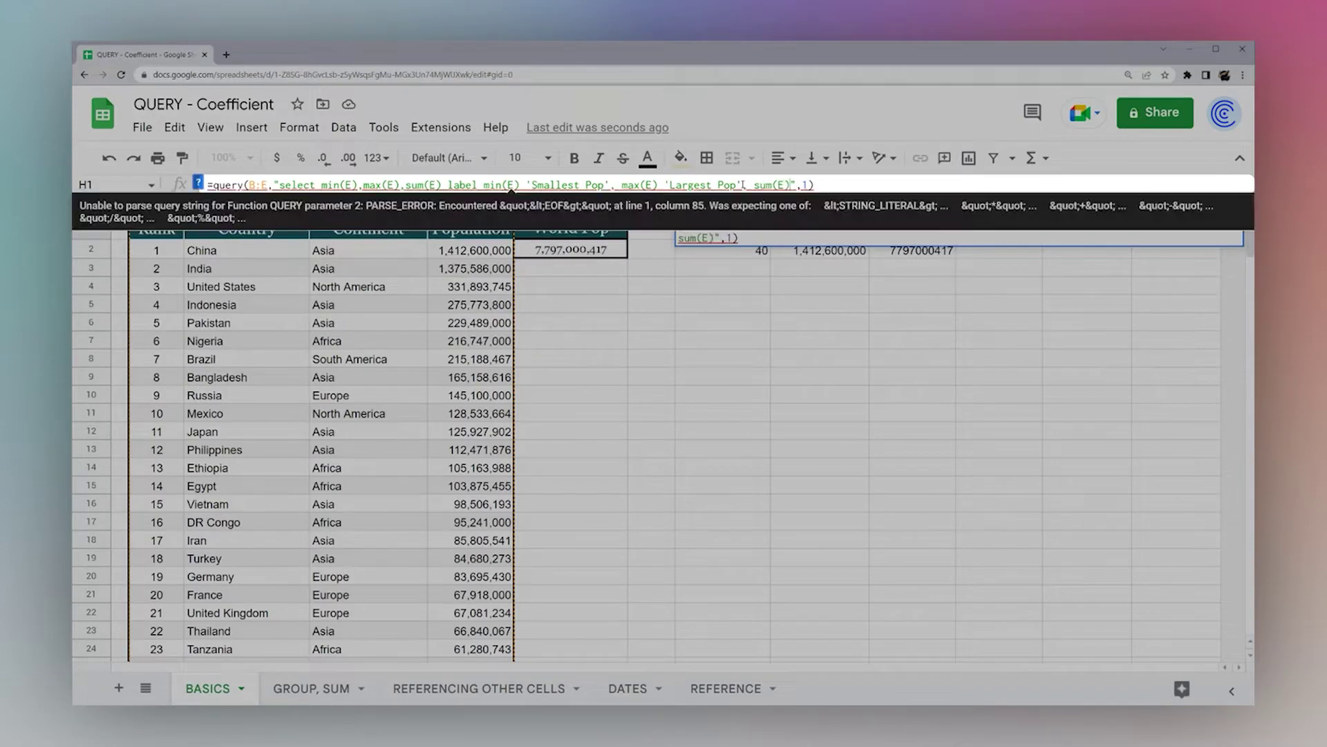
pyautogui.write(" 'T")
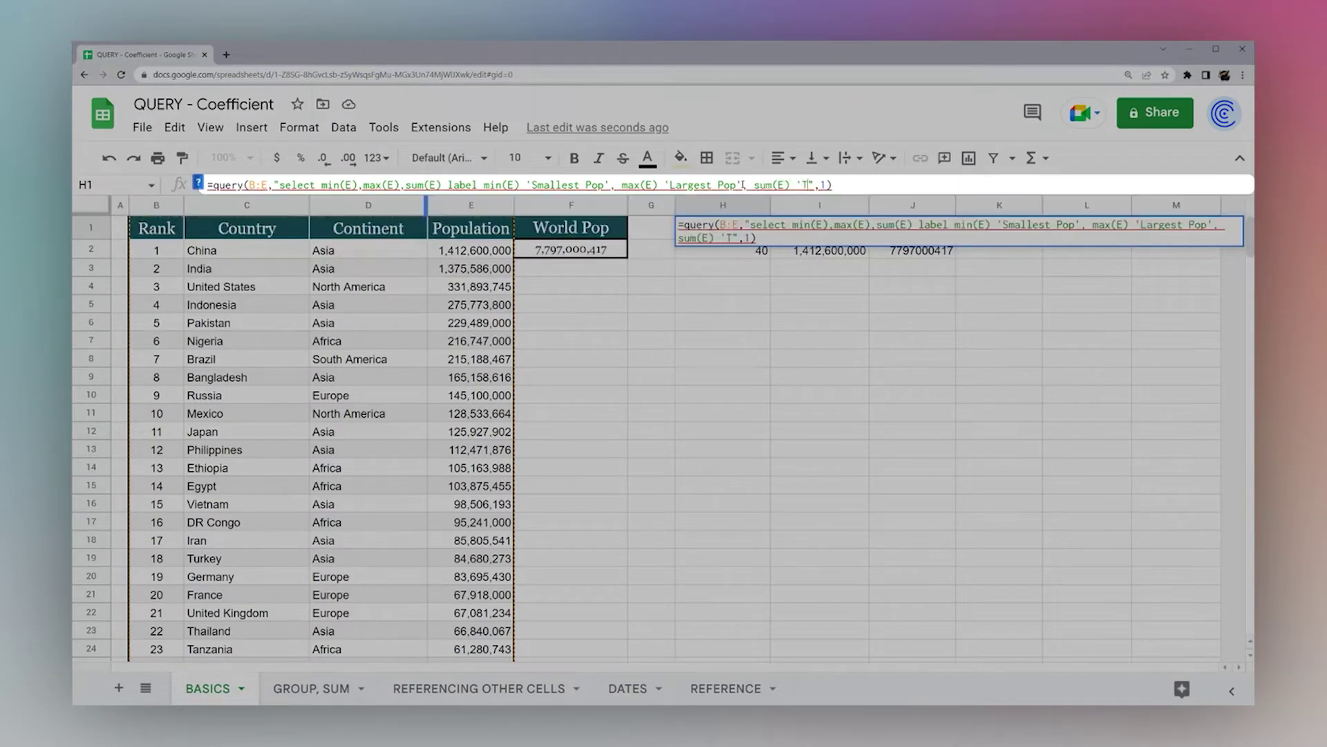
pyautogui.write("otal Pop'")
pyautogui.press('End')
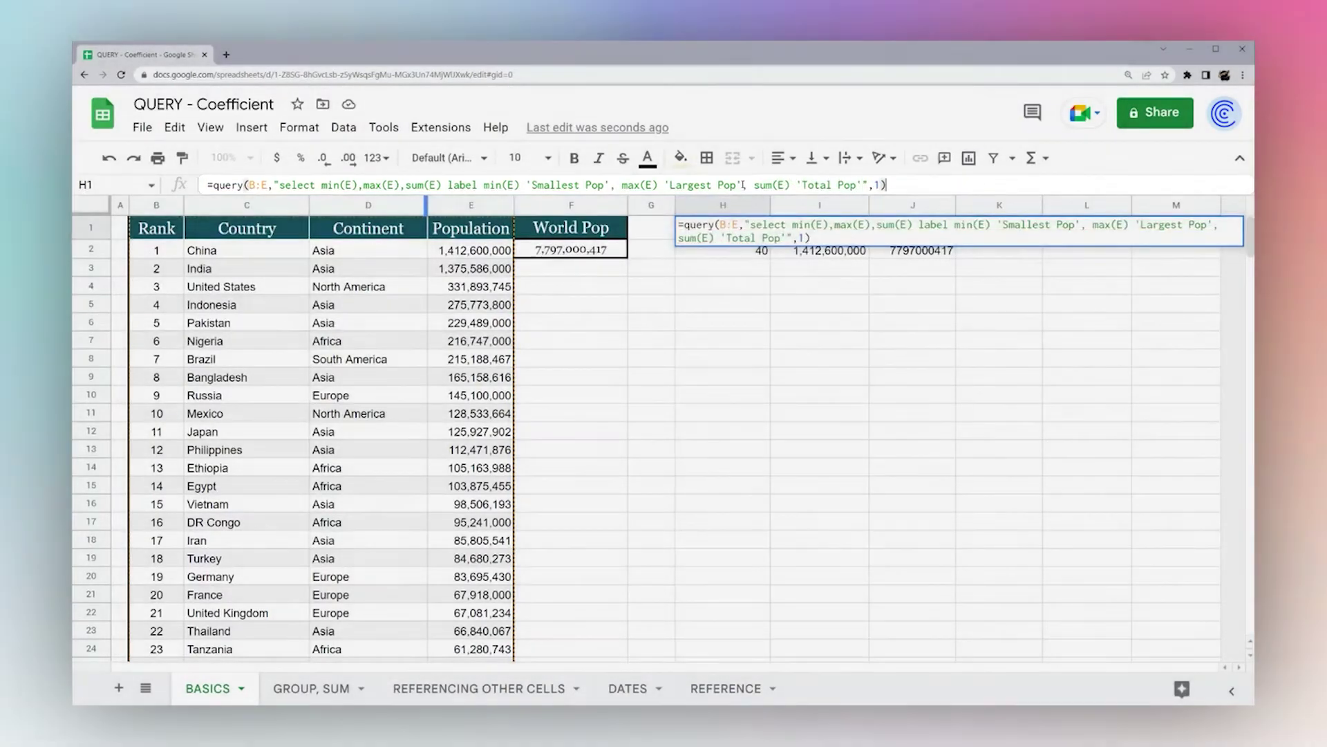
pyautogui.press('Return')
# Inspect the min(E) and max(E) label clauses in H1's query without changing it
pyautogui.click(723, 230)
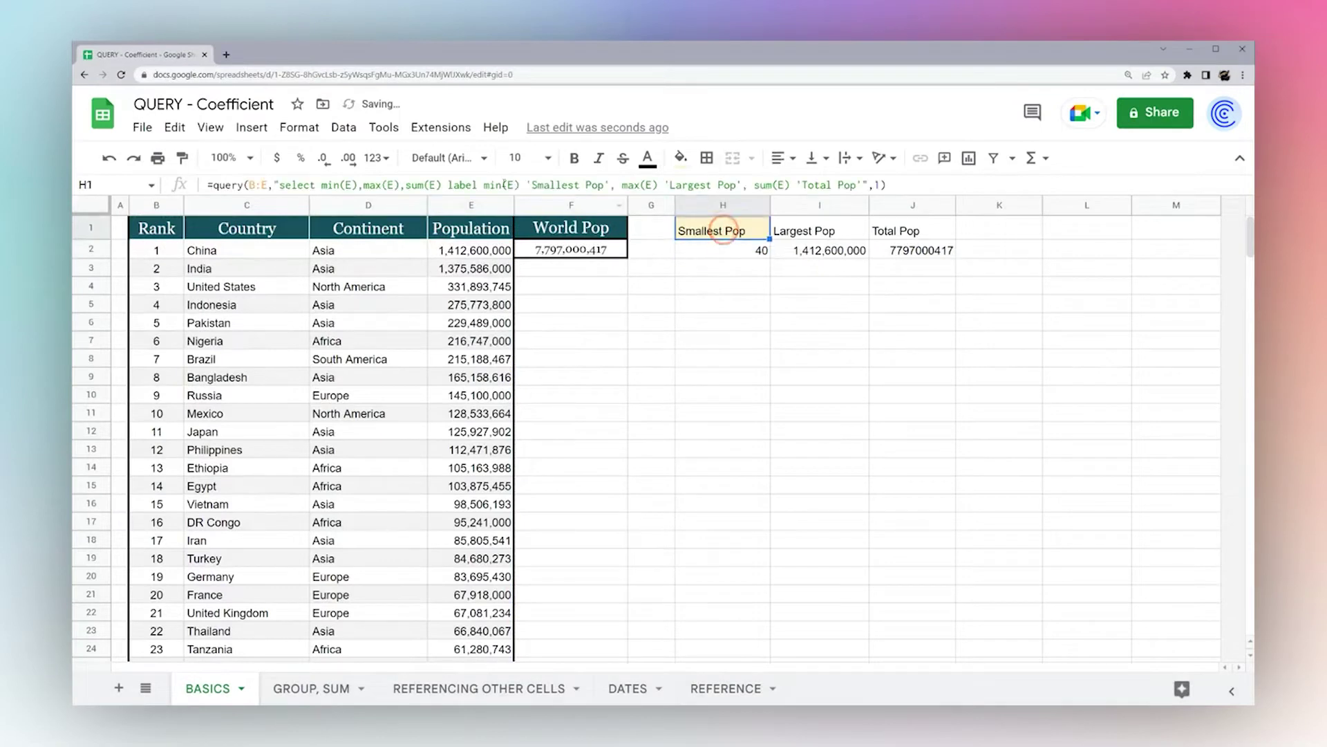
pyautogui.moveTo(483, 184); pyautogui.dragTo(519, 184)
pyautogui.press('Escape')
pyautogui.click(625, 185)
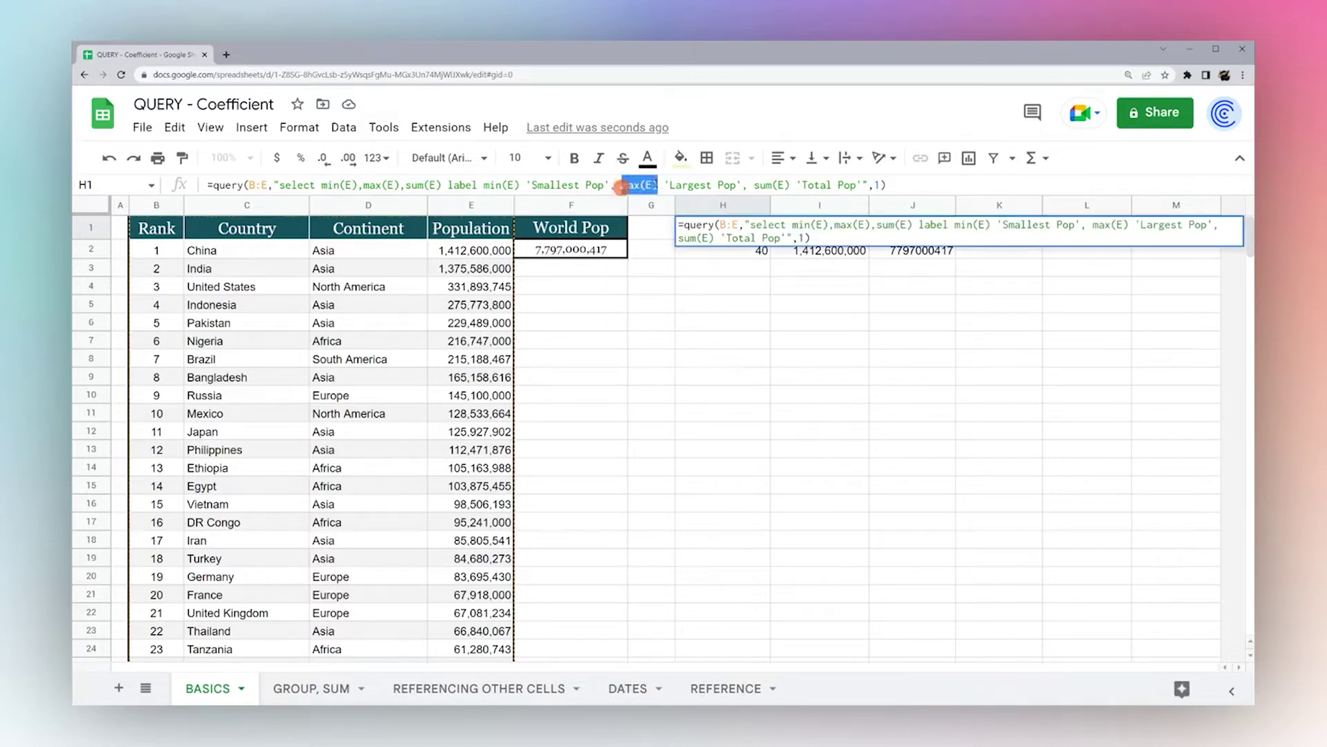
pyautogui.moveTo(622, 184); pyautogui.dragTo(653, 184)
pyautogui.press('Escape')
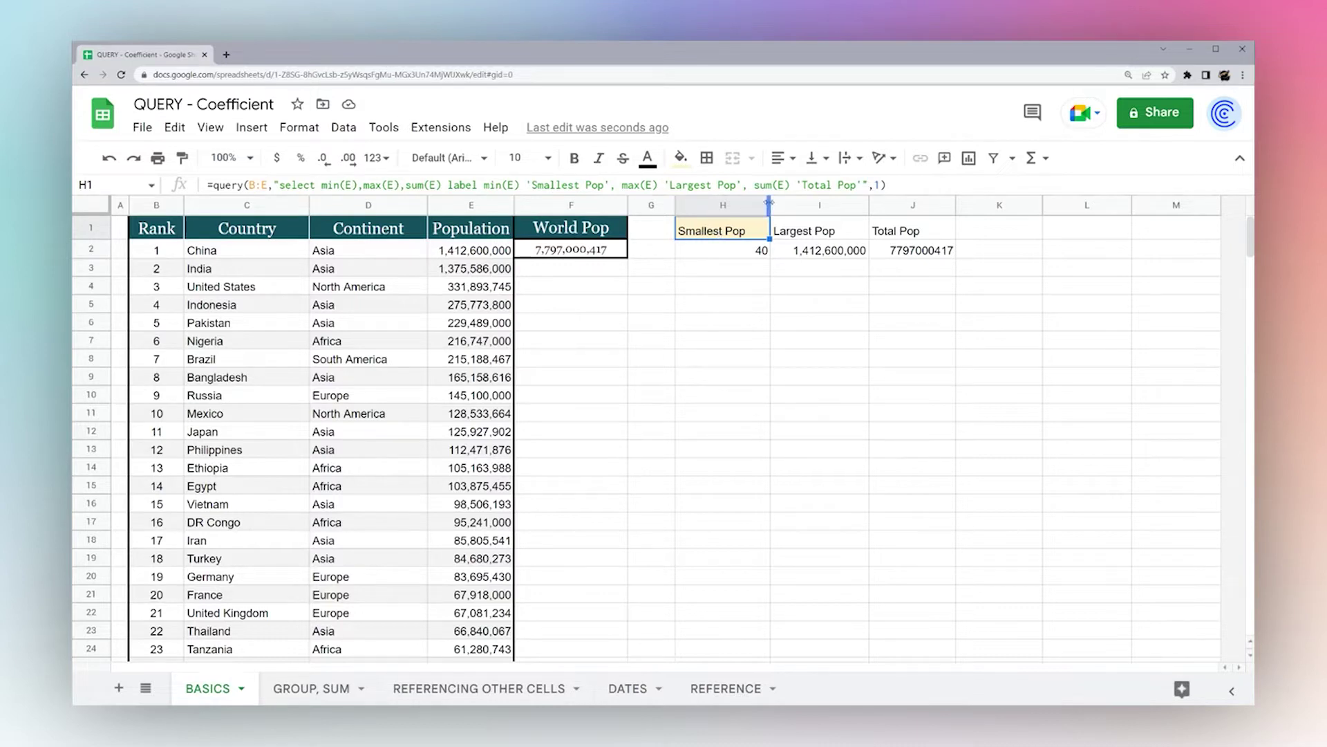
# On the GROUP, SUM sheet, enter =query(B:E,"select D,E",1) in G1
pyautogui.click(329, 674)
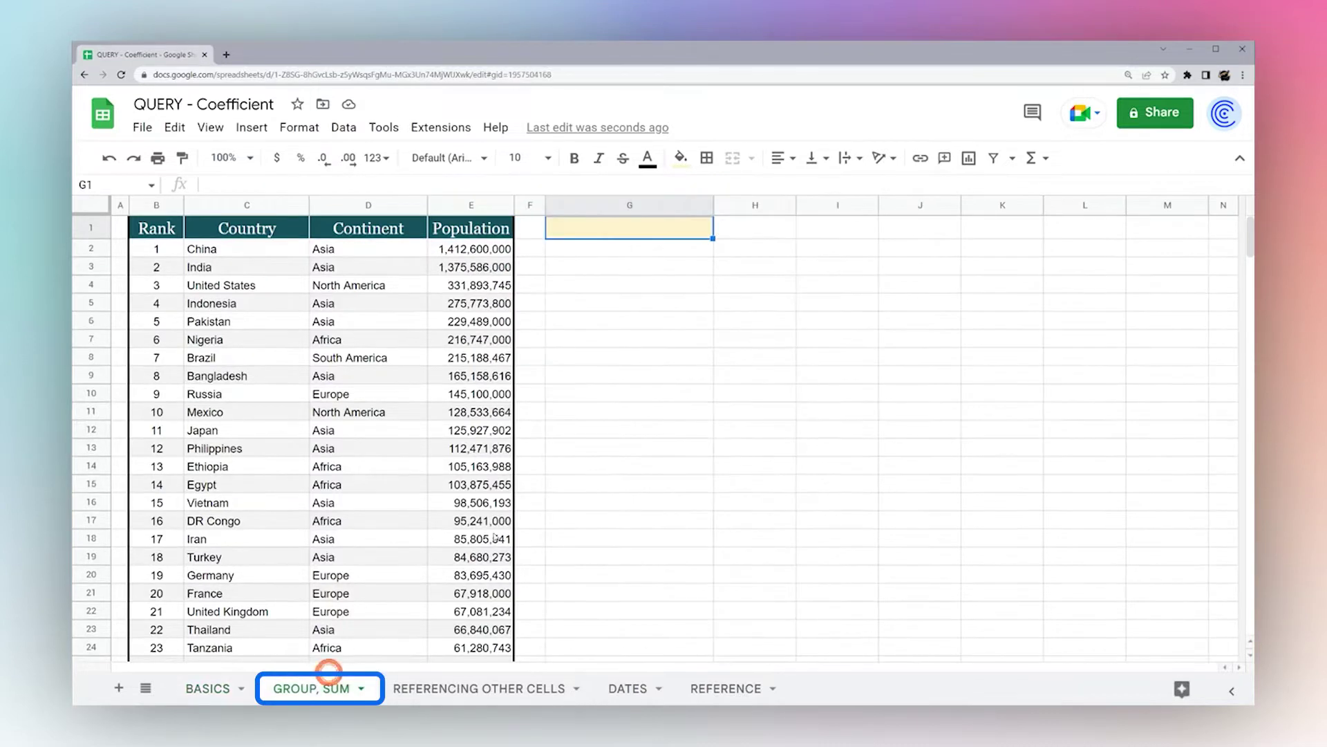
pyautogui.click(649, 232)
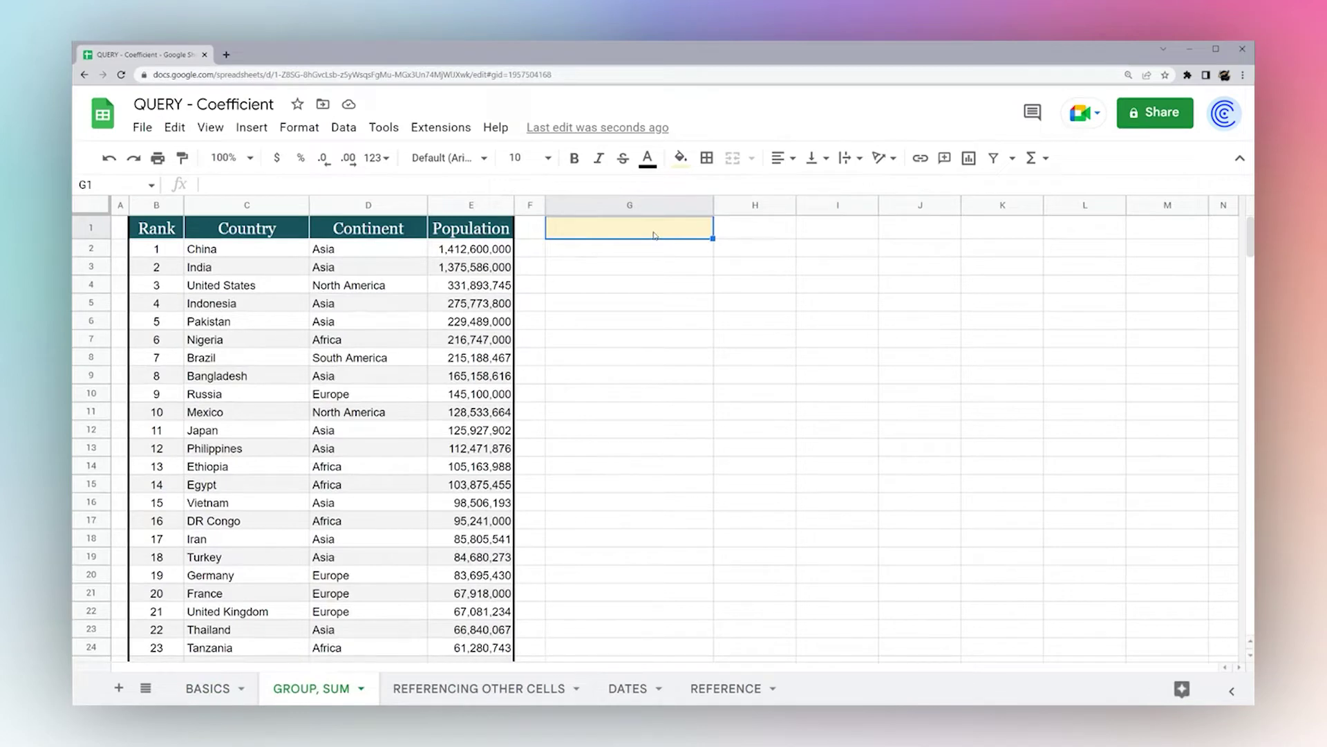
pyautogui.write('=query(')
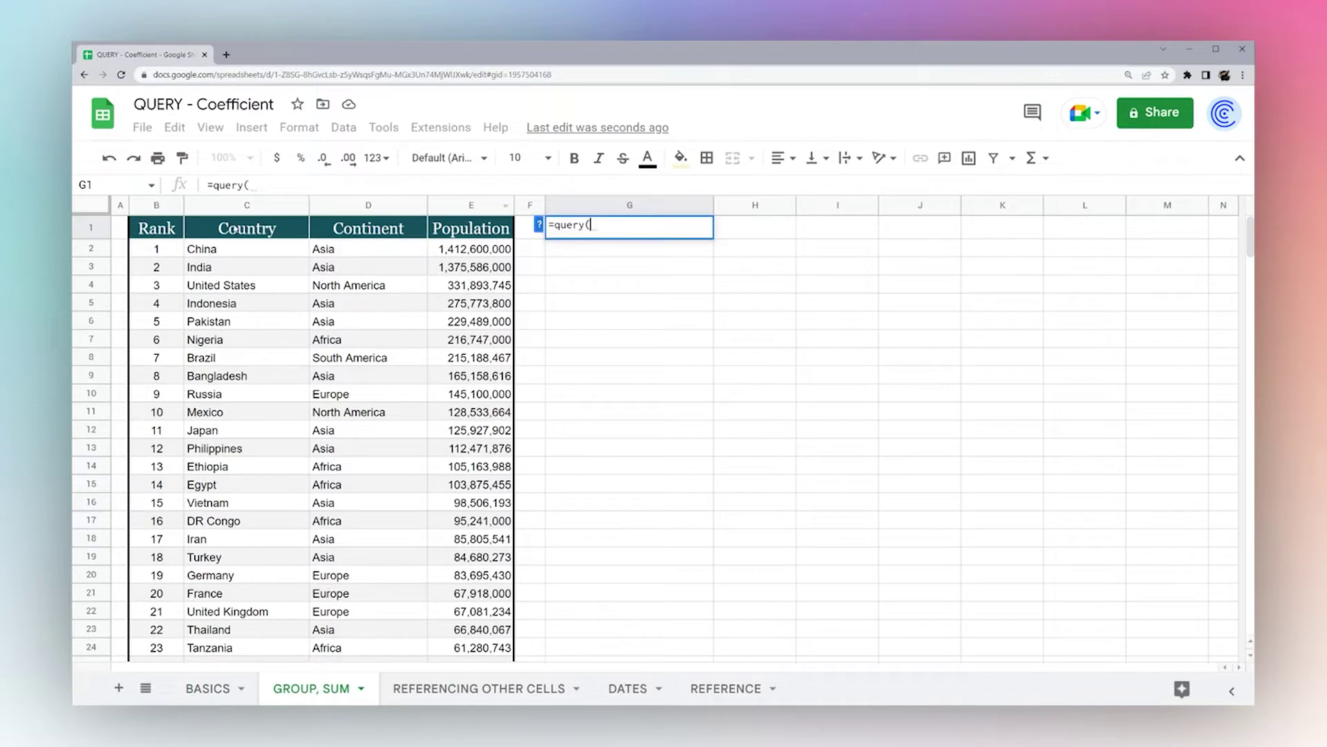
pyautogui.moveTo(155, 204); pyautogui.dragTo(438, 210)
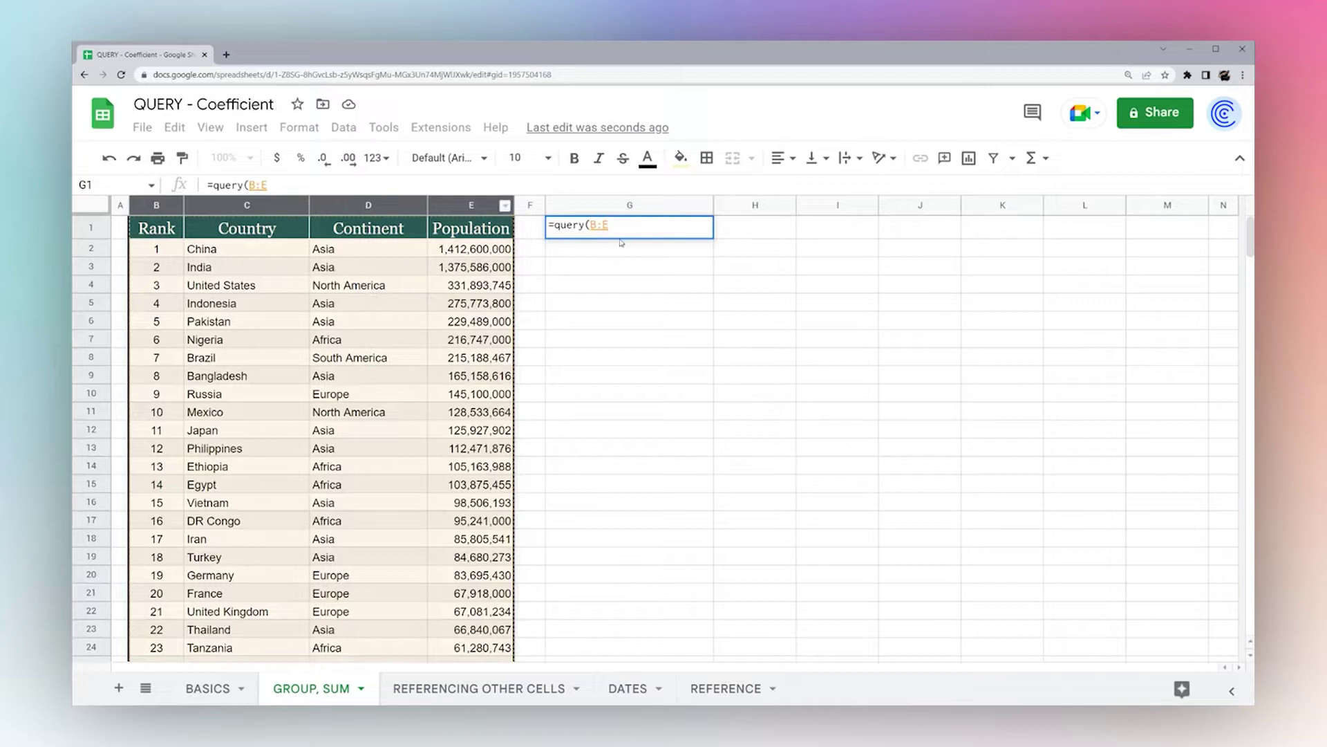
pyautogui.write(',"')
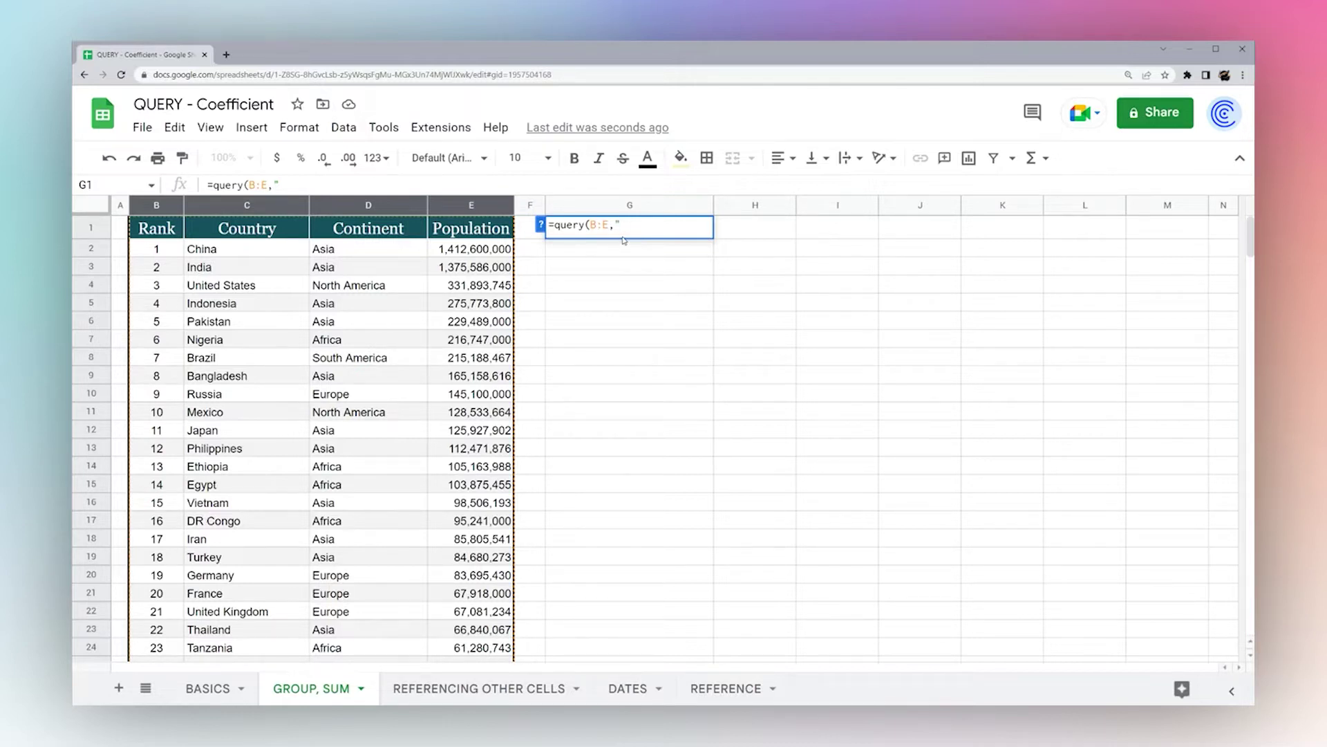
pyautogui.write('D')
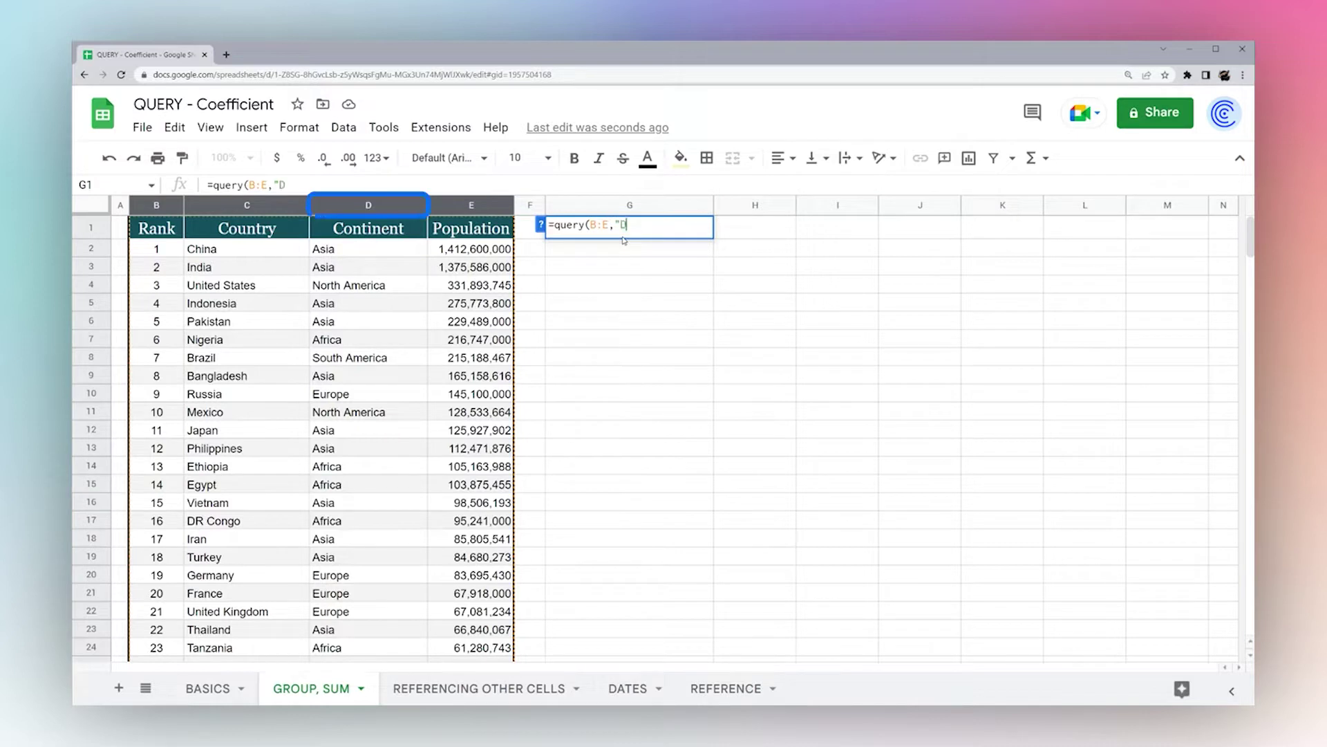
pyautogui.write(',E')
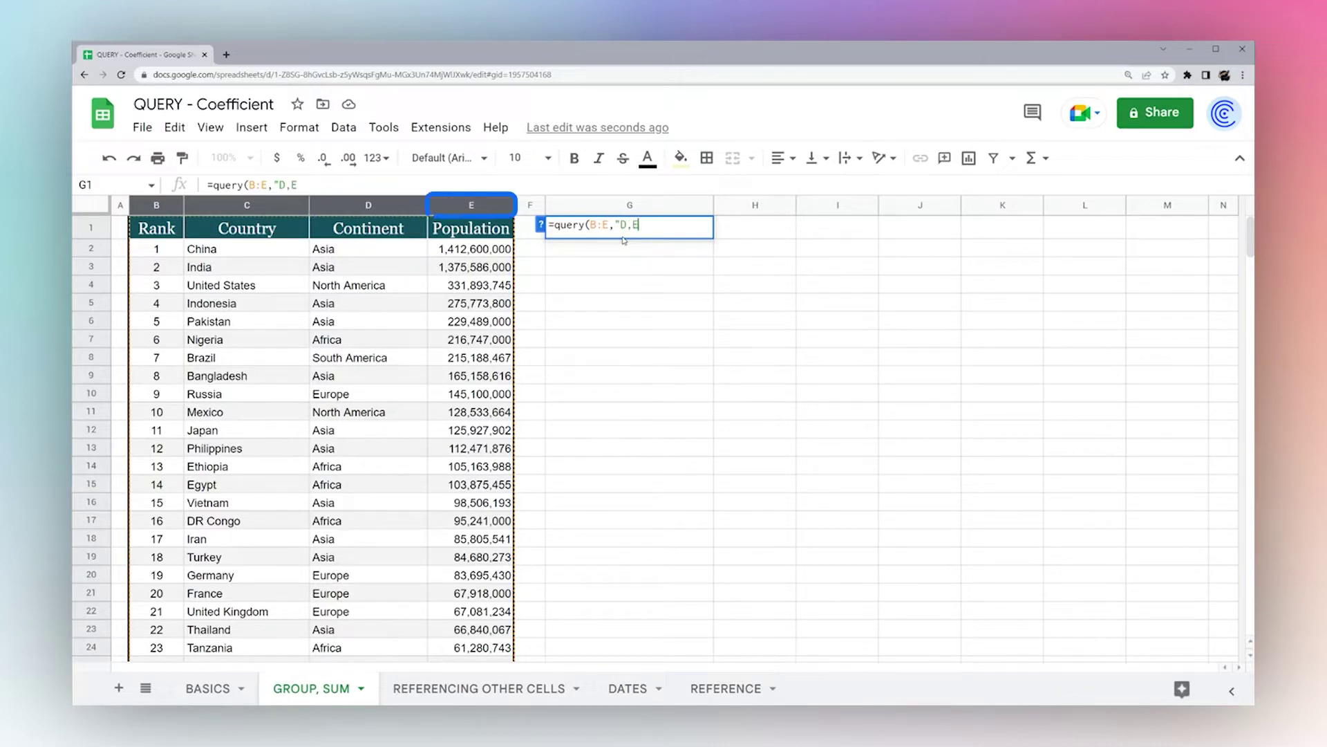
pyautogui.press('Left')
pyautogui.press('Left')
pyautogui.press('Left')
pyautogui.write('select ')
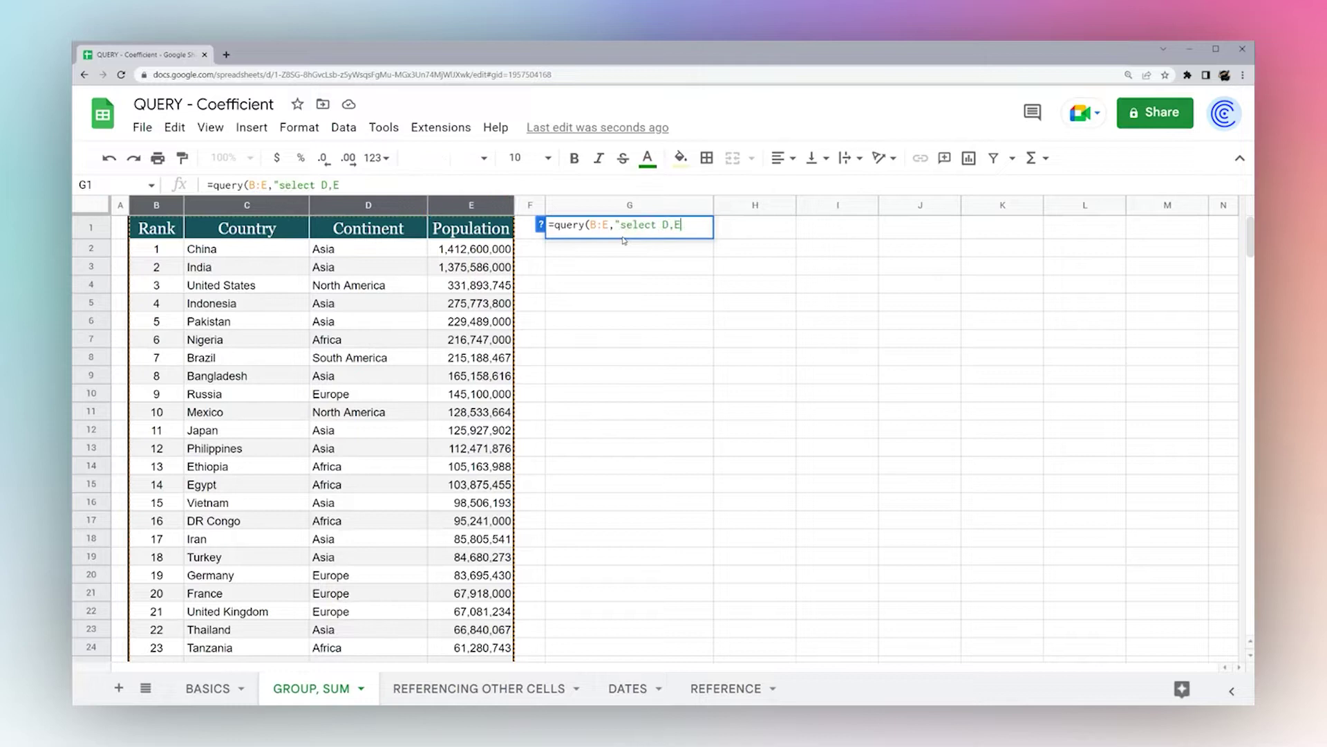
pyautogui.write(')')
pyautogui.press('Return')
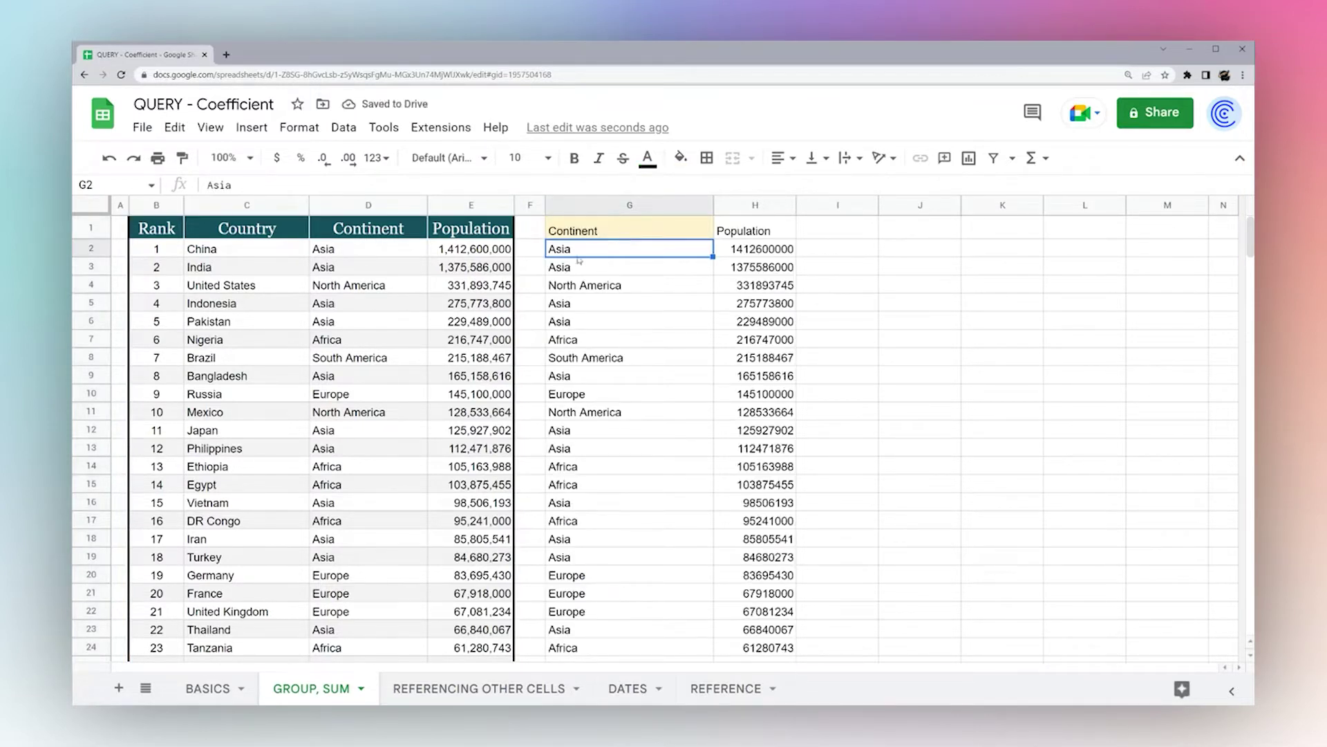
# Change G1's query to "select D,sum(E) group by D" and check the continent totals
pyautogui.click(592, 231)
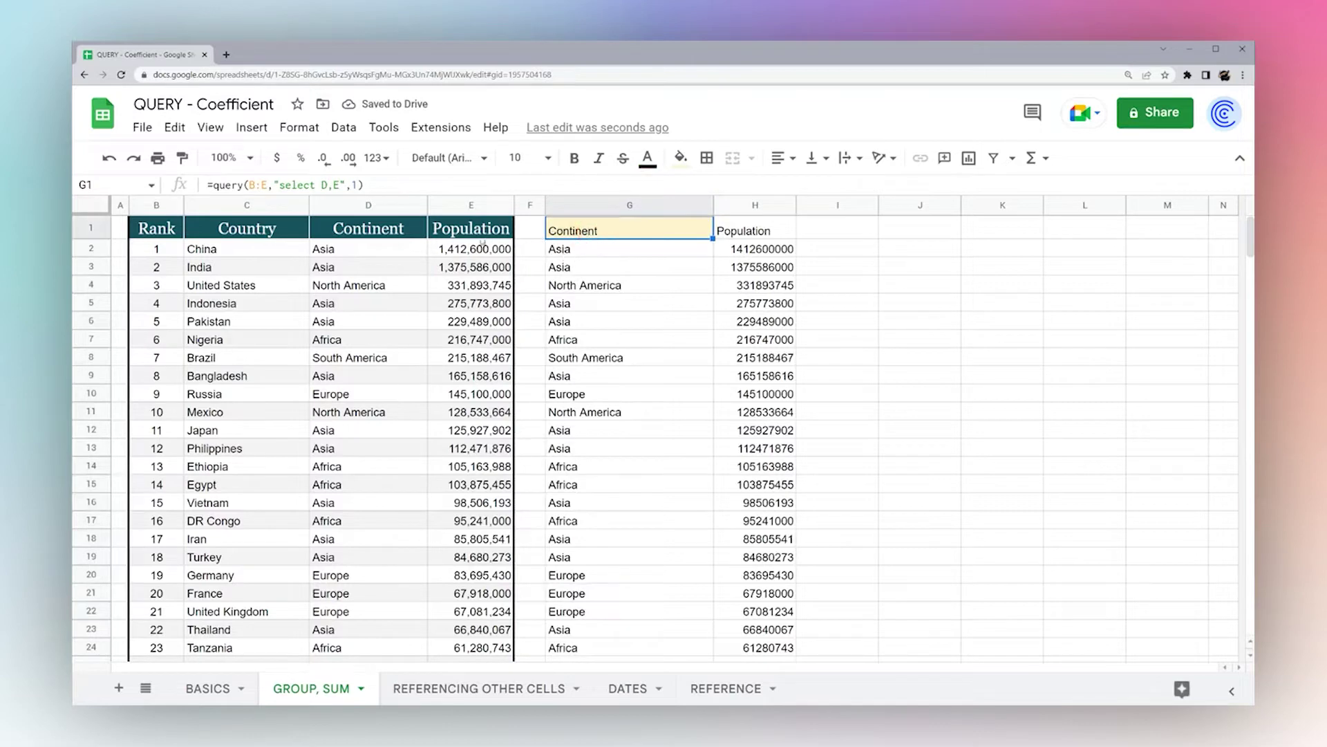
pyautogui.click(339, 185)
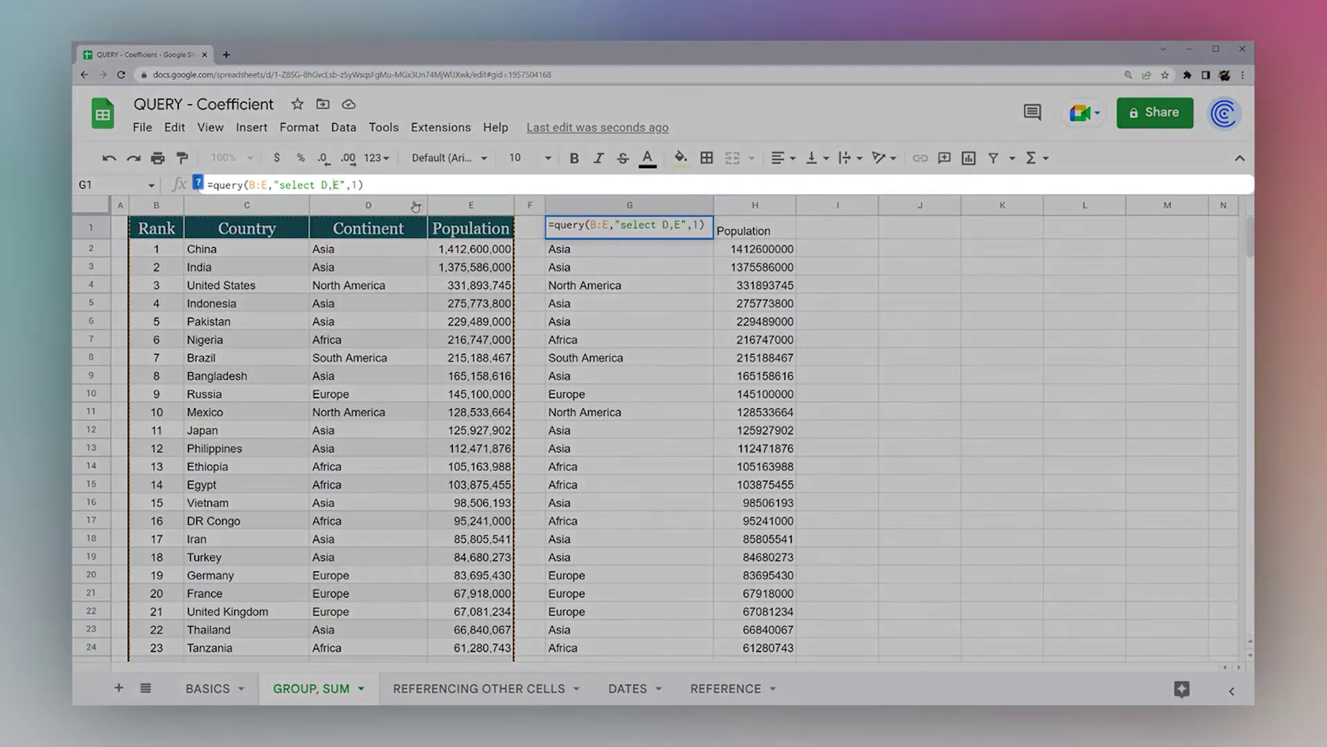
pyautogui.write('sum(')
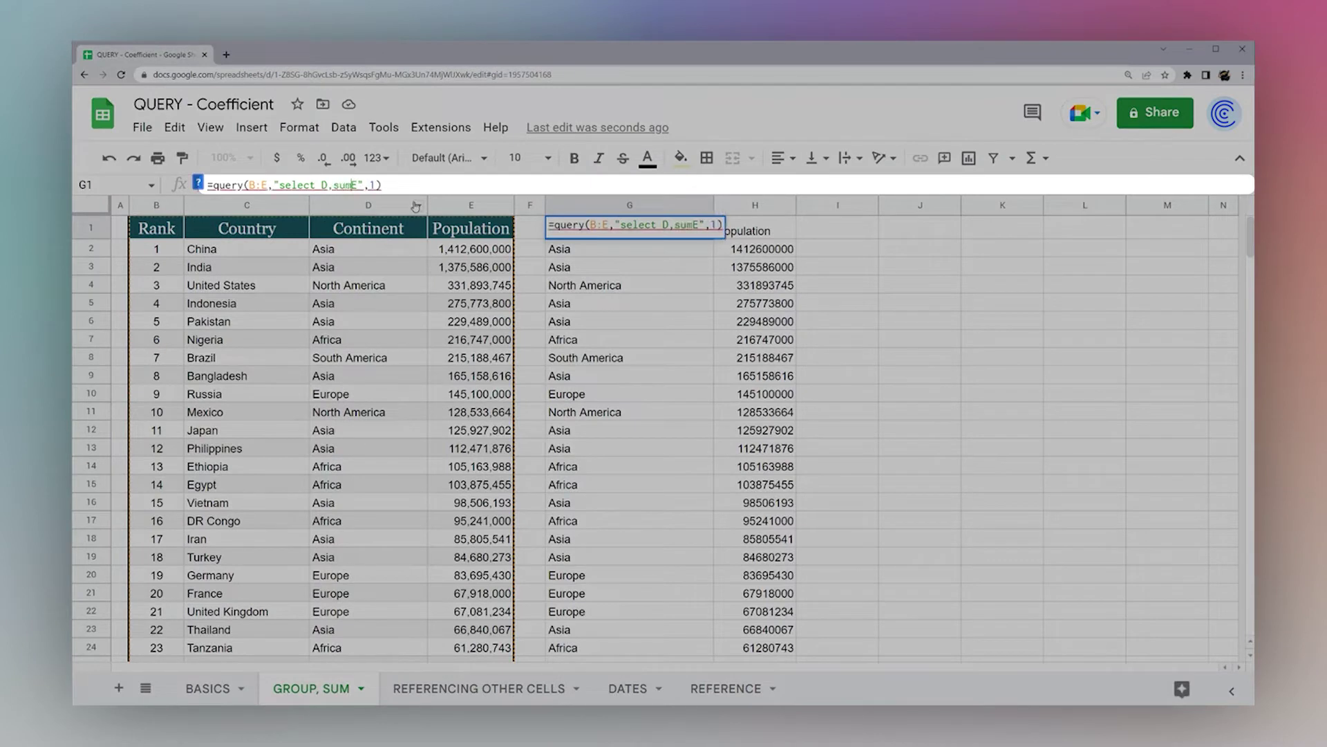
pyautogui.press('Right')
pyautogui.write(')')
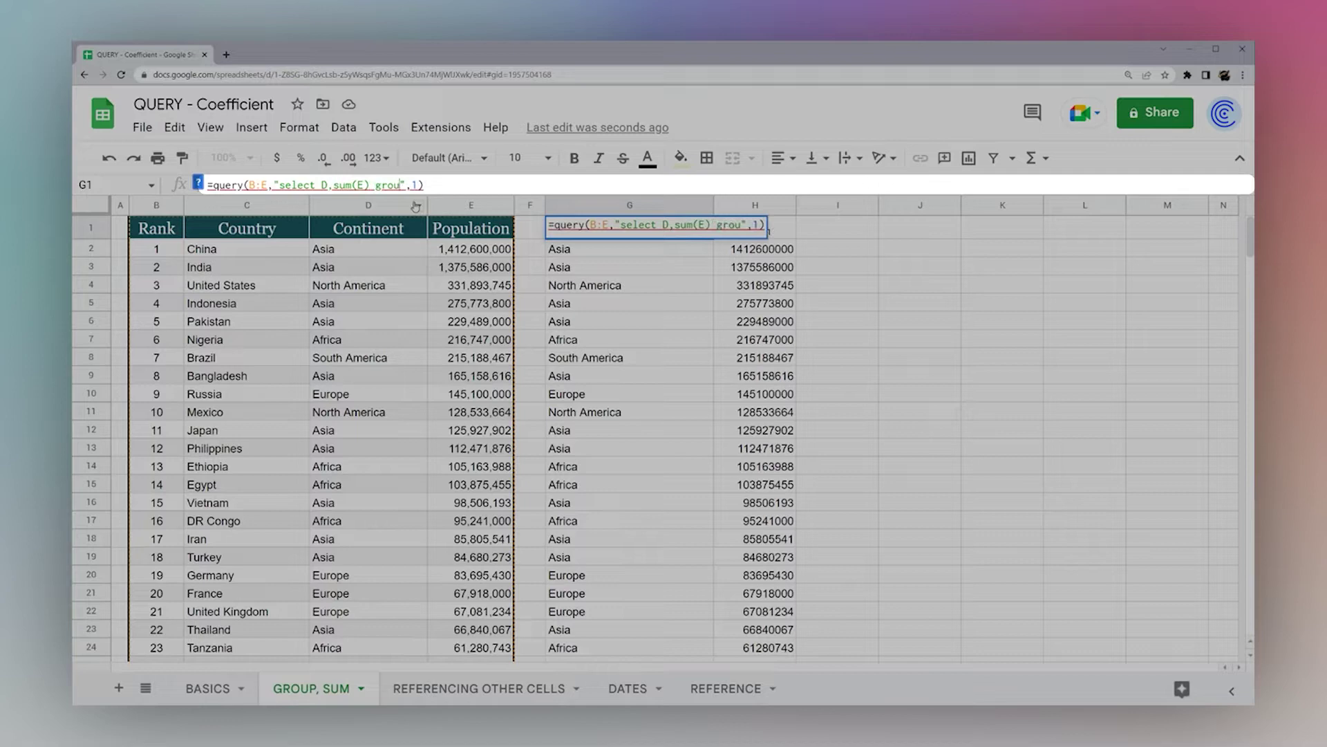
pyautogui.write('p by D')
pyautogui.press('Return')
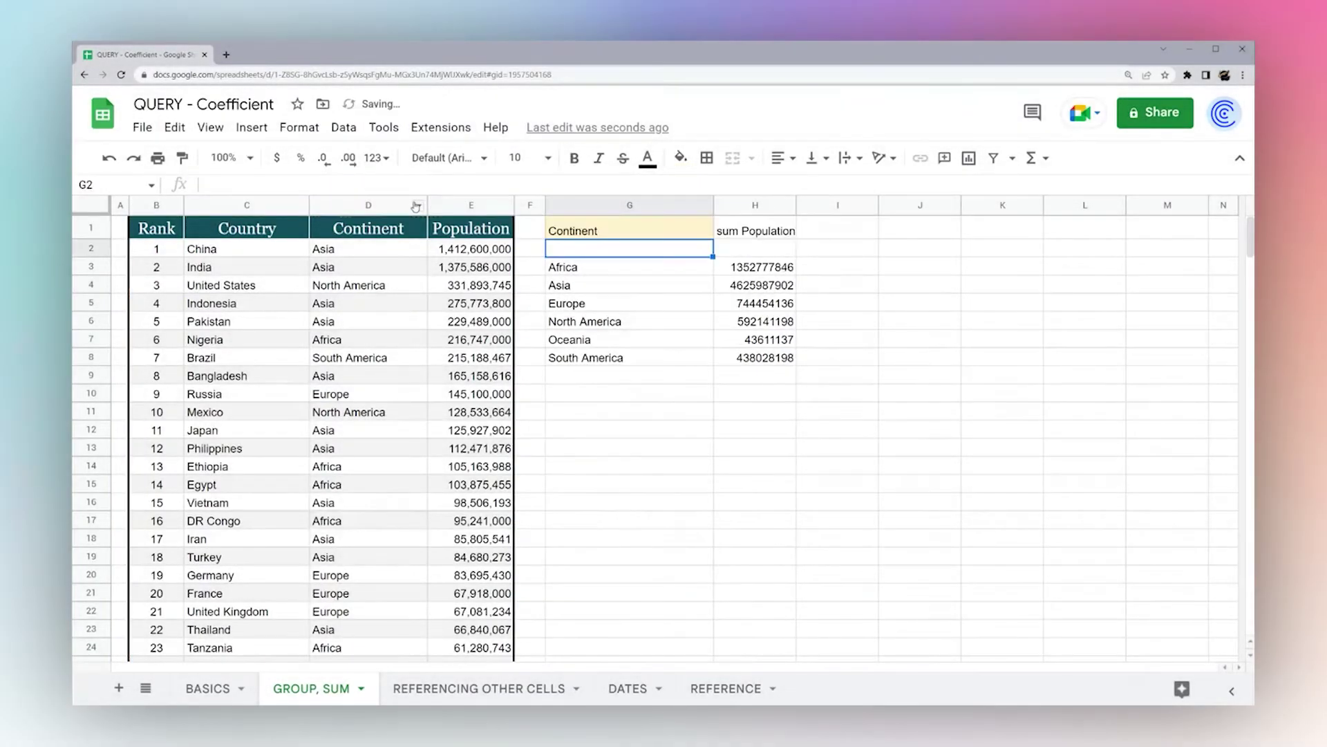
pyautogui.click(626, 232)
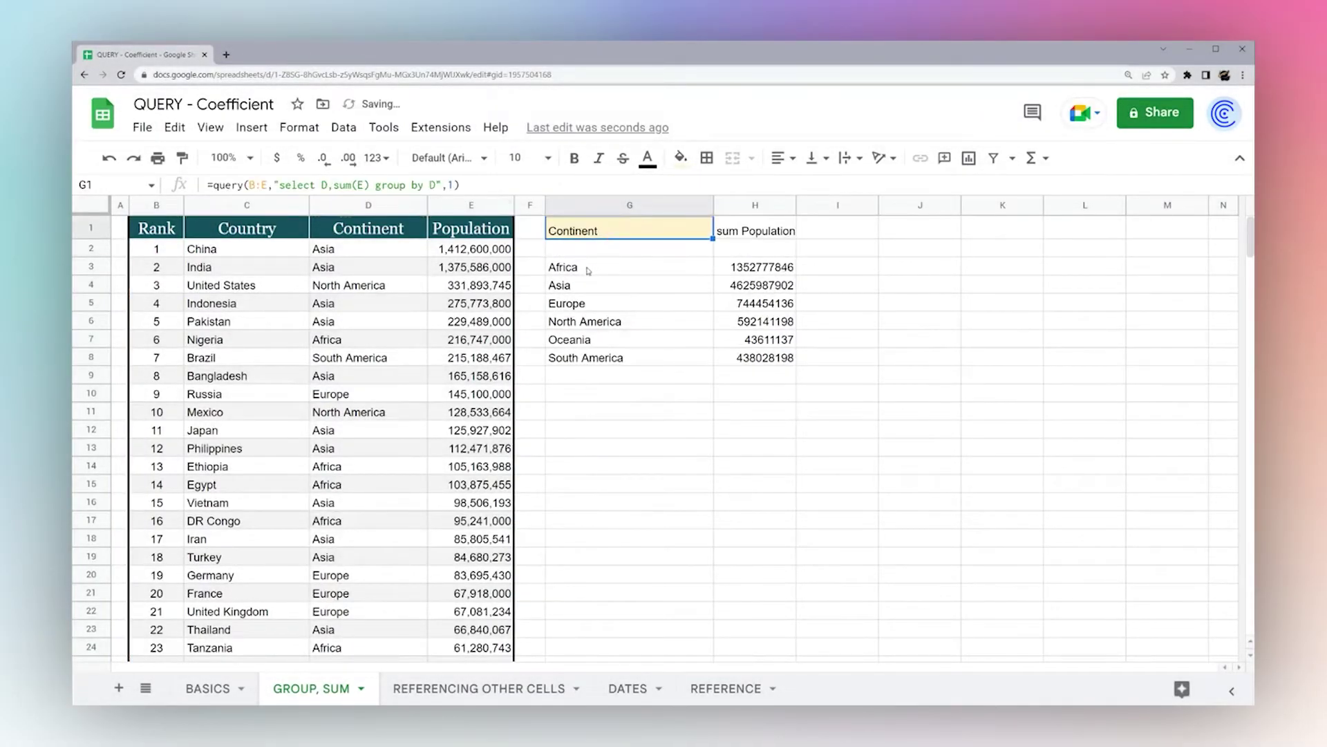
pyautogui.click(588, 269)
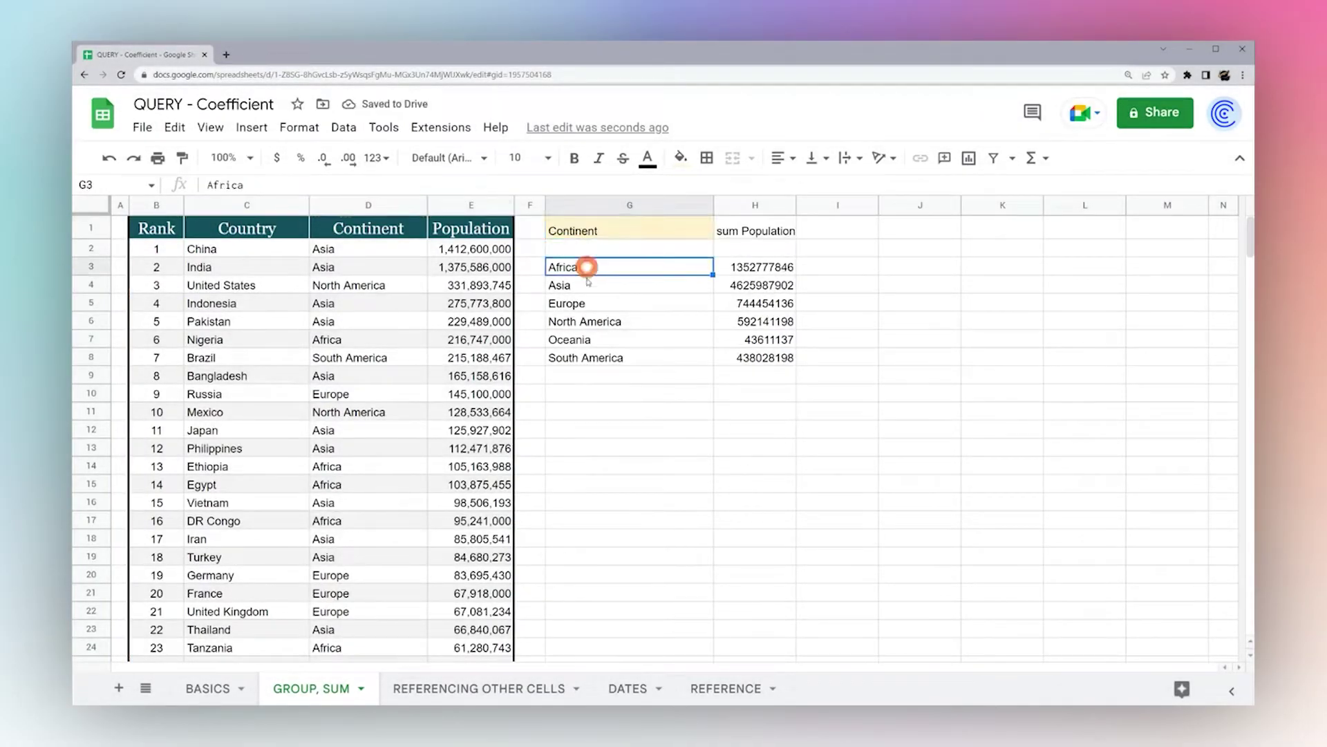
# Insert 'where D is not null' before 'group by D' in G1's query
pyautogui.click(622, 251)
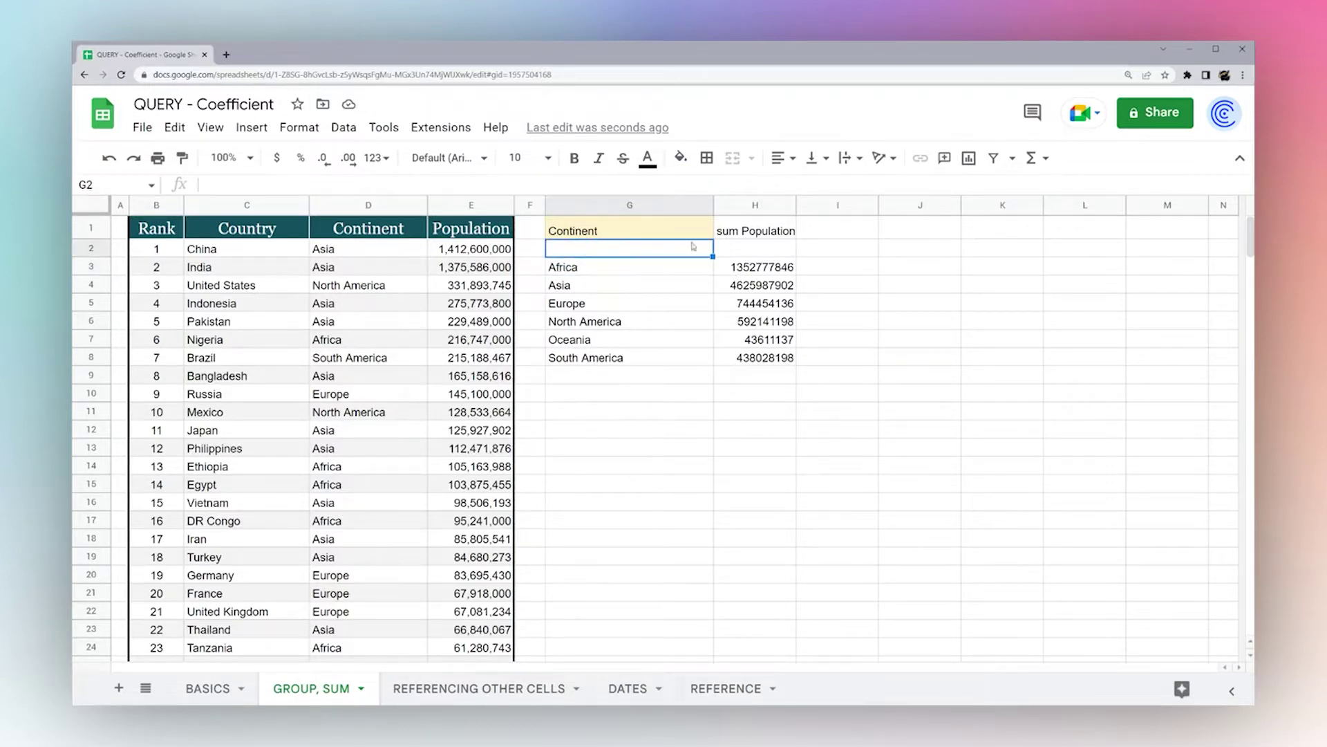
pyautogui.click(626, 226)
pyautogui.click(374, 185)
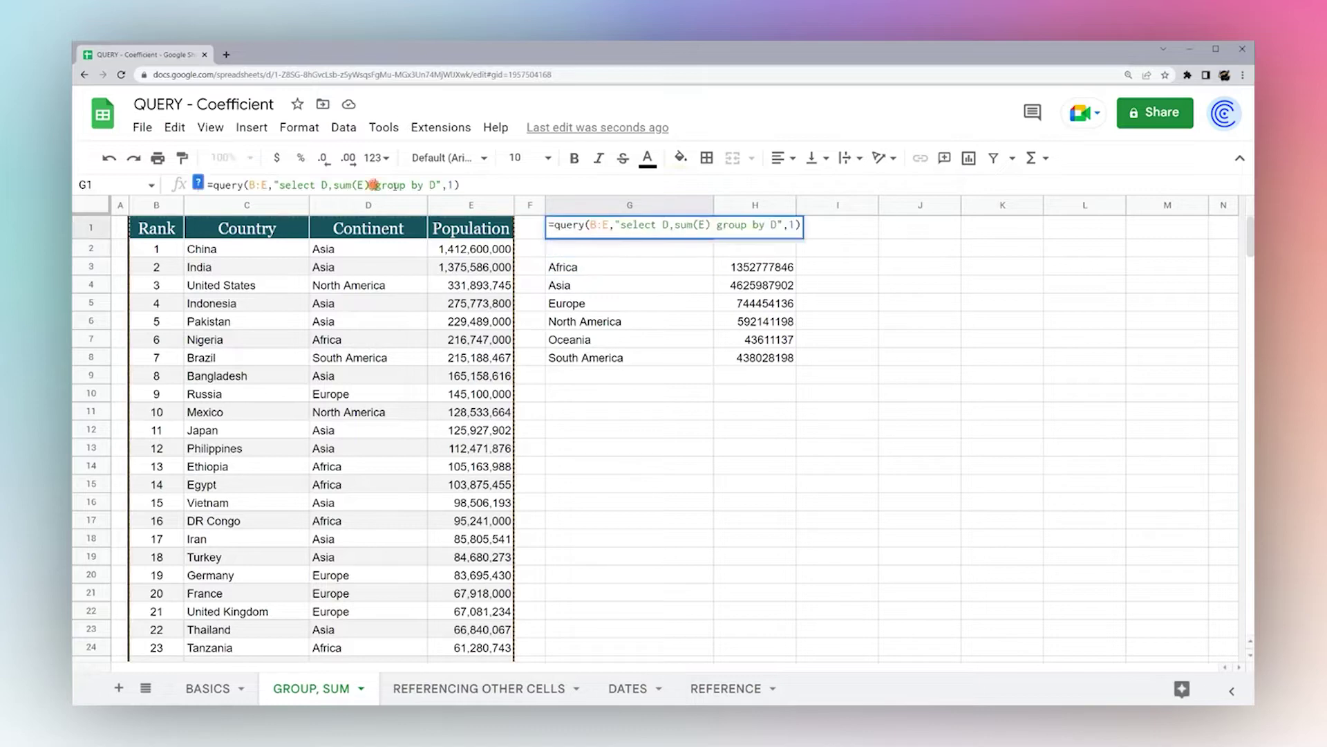
pyautogui.write('where ')
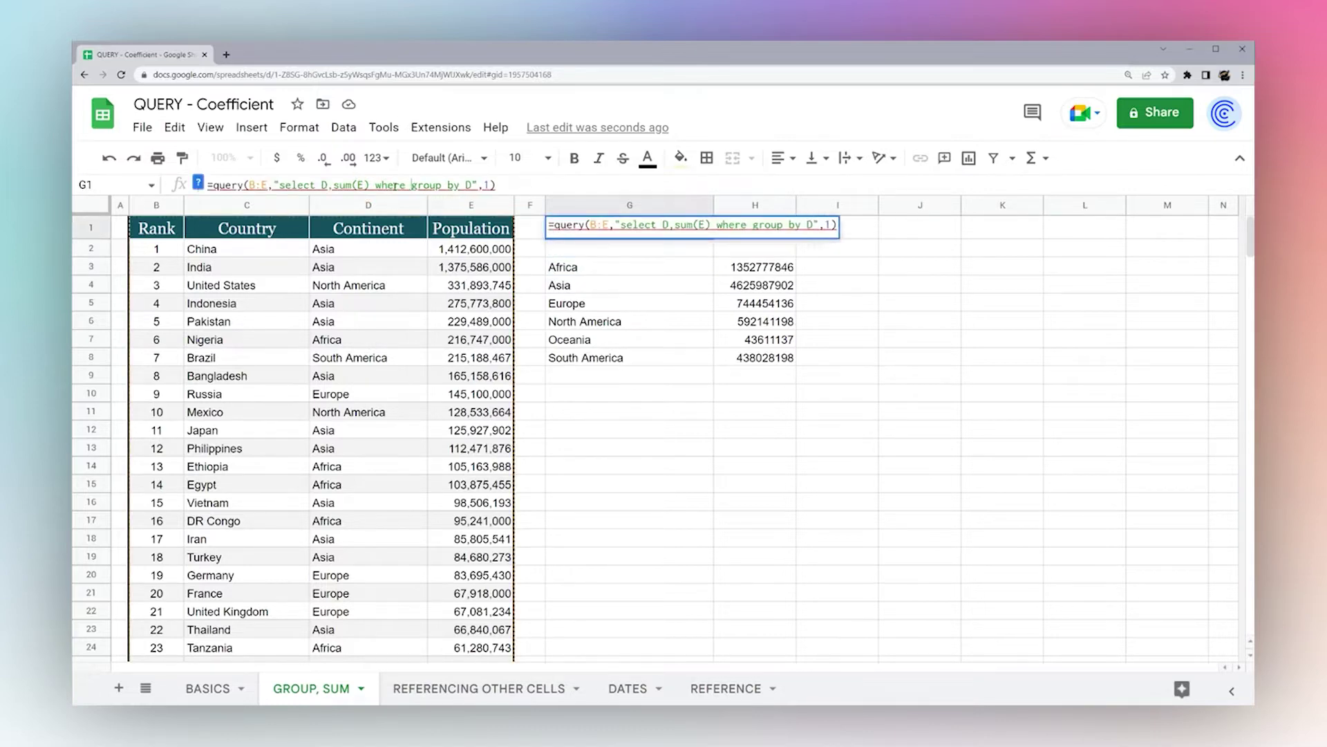
pyautogui.write('D is not n')
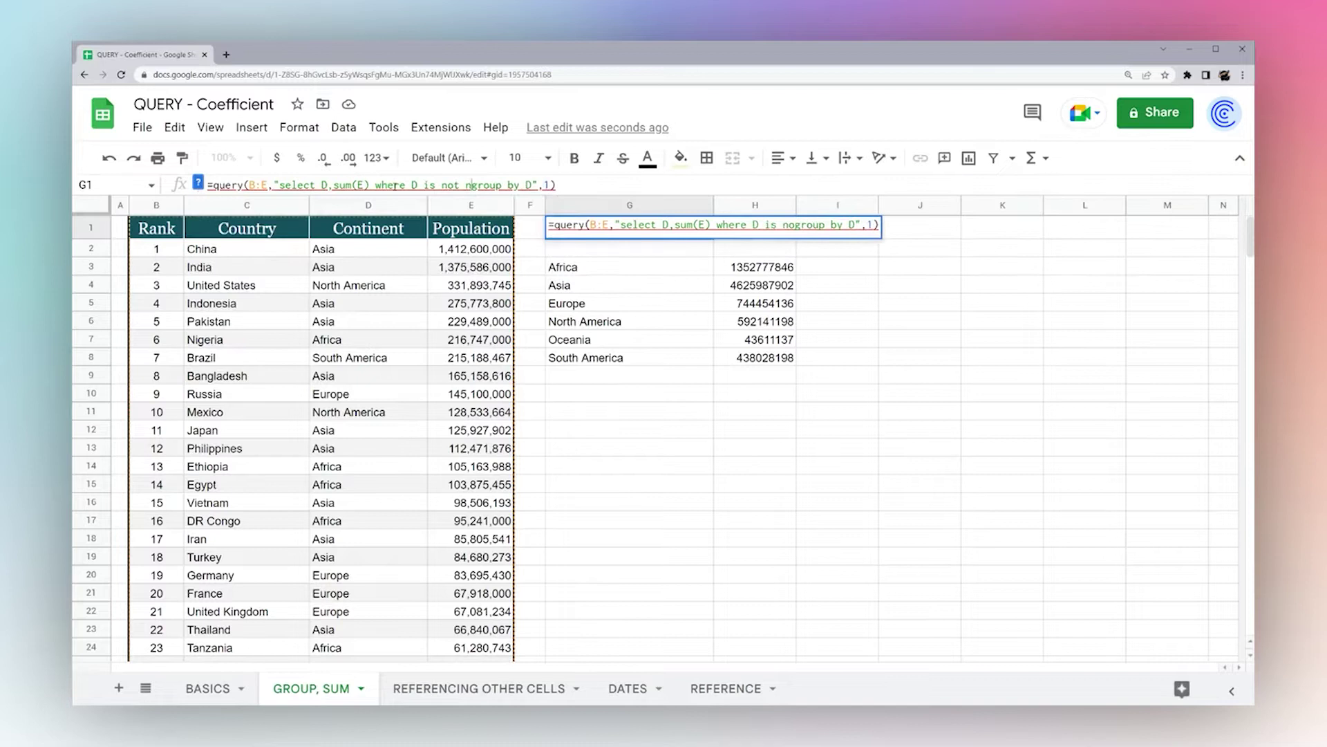
pyautogui.write('ull')
pyautogui.press('Return')
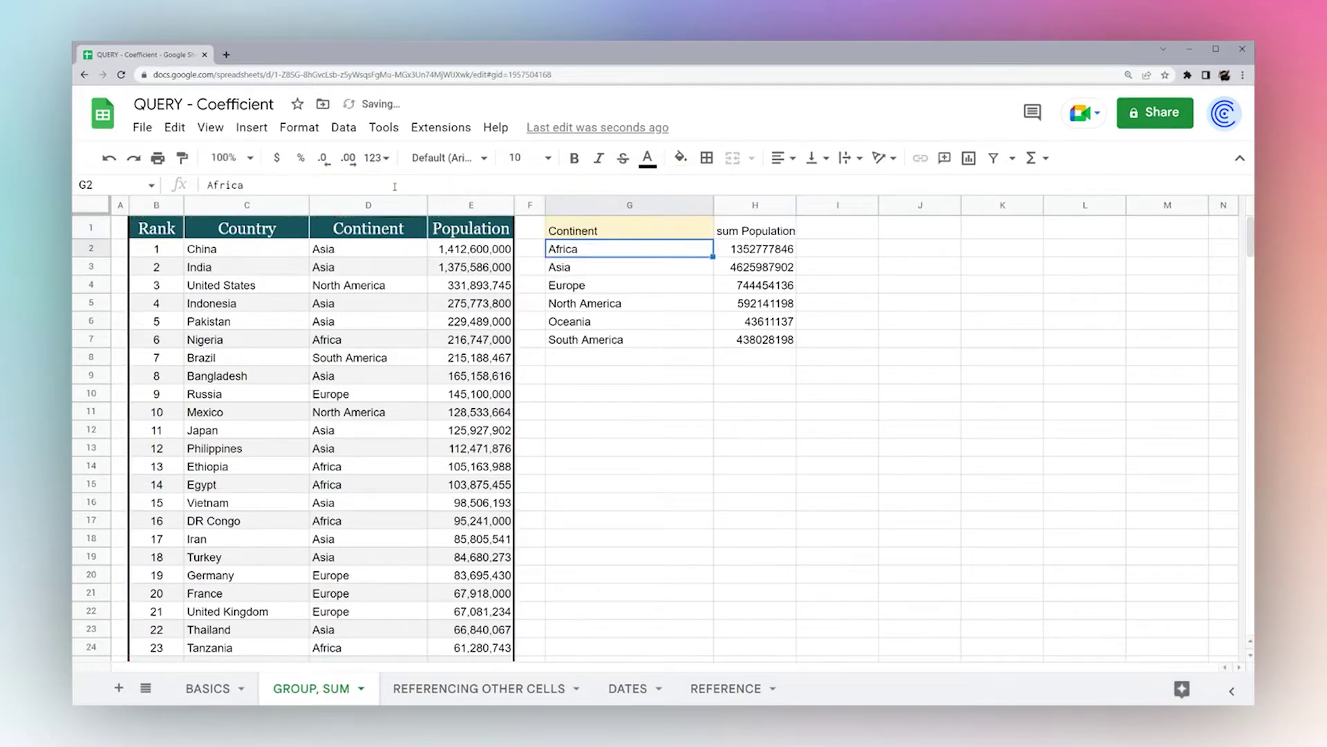
# Review the result block, the not-null condition and the B:E source range without editing
pyautogui.click(608, 231)
pyautogui.moveTo(592, 253); pyautogui.dragTo(794, 344)
pyautogui.click(608, 228)
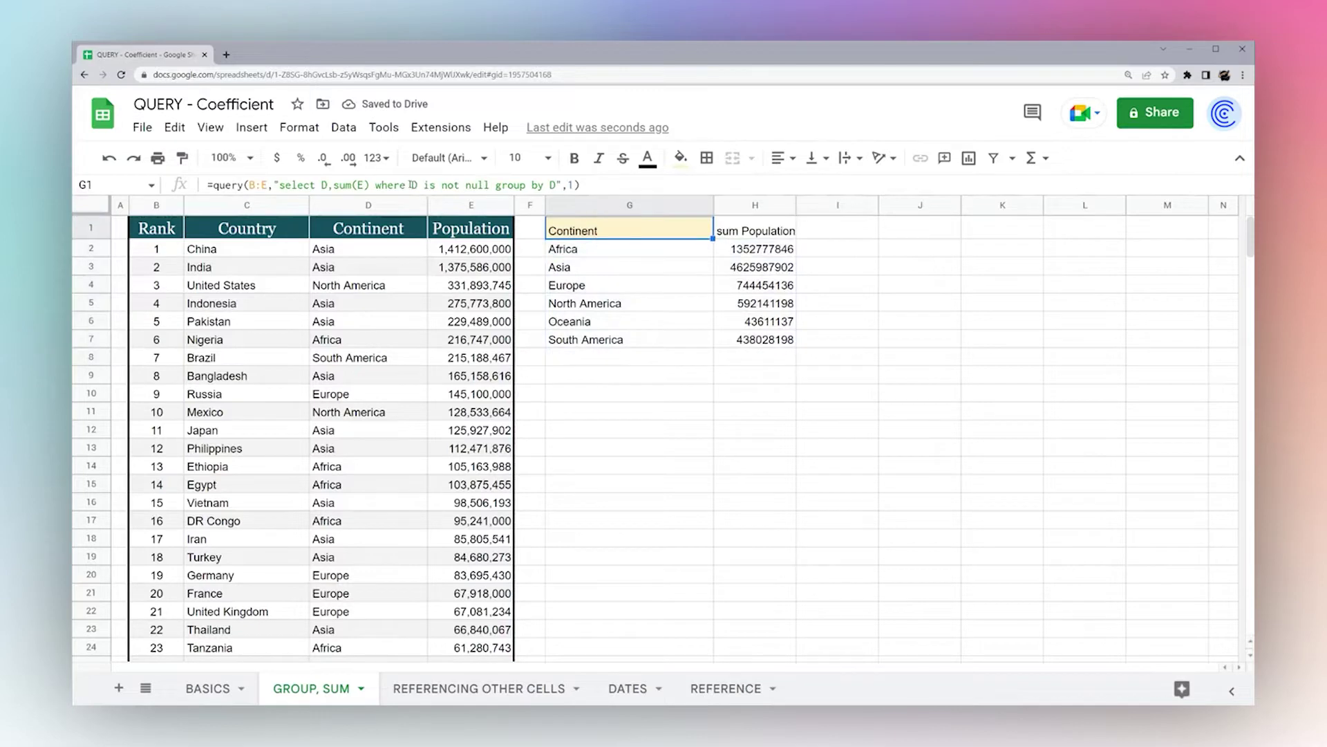
pyautogui.moveTo(412, 185); pyautogui.dragTo(491, 185)
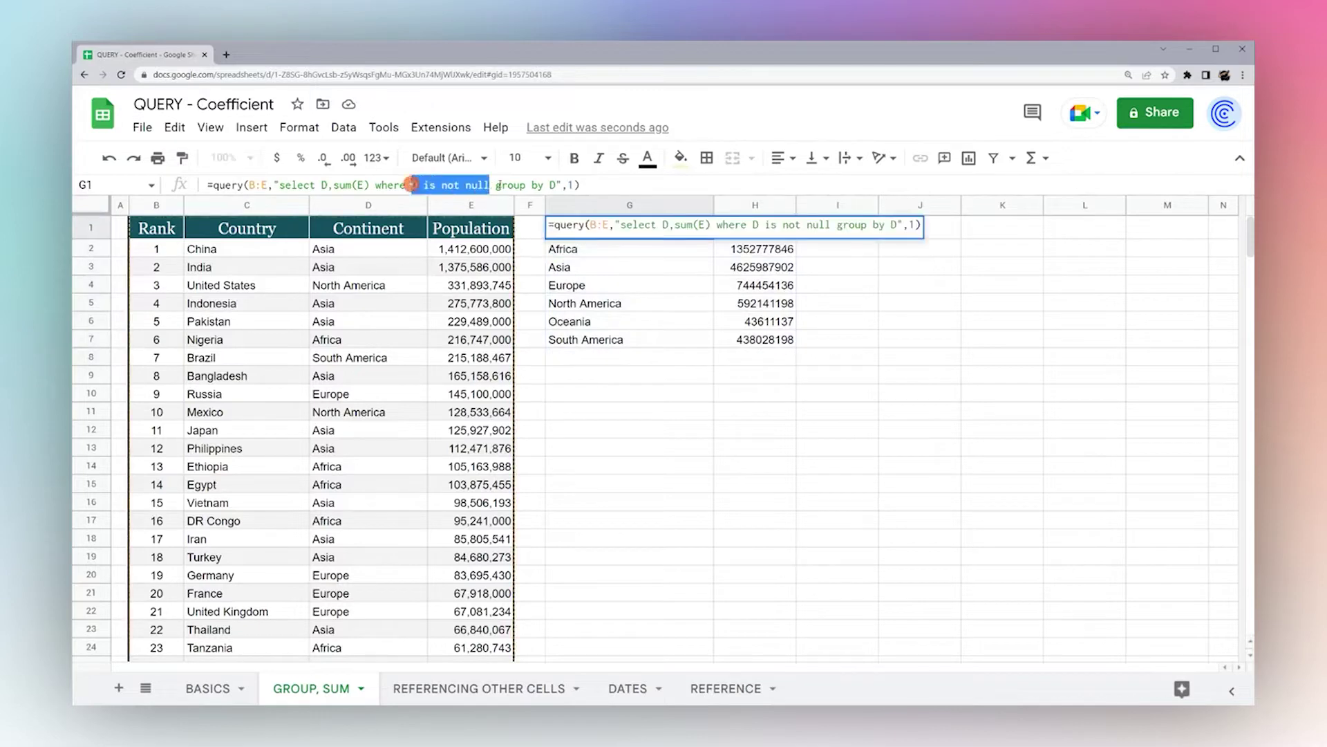
pyautogui.click(264, 185)
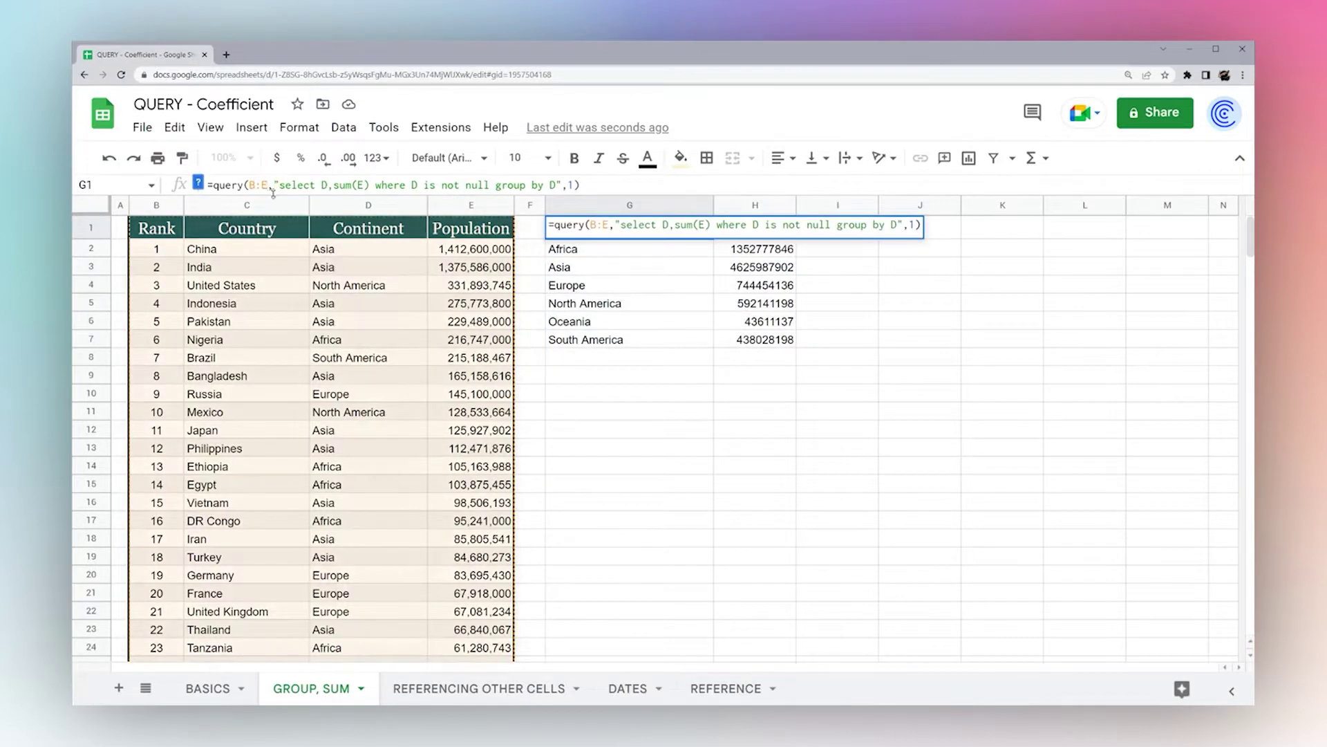
pyautogui.scroll(-1, 268, 221)
pyautogui.scroll(1, 266, 230)
pyautogui.scroll(-20, 445, 229)
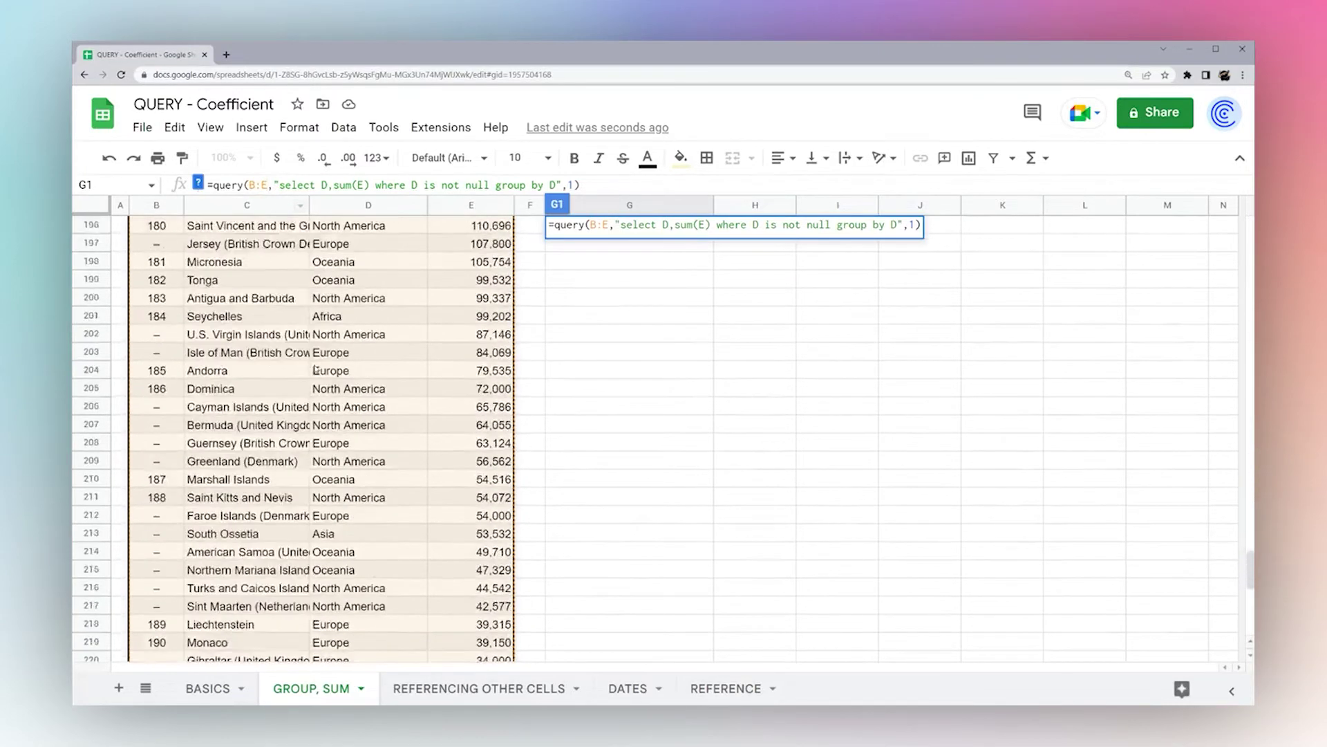
pyautogui.scroll(-9, 316, 369)
pyautogui.scroll(20, 304, 562)
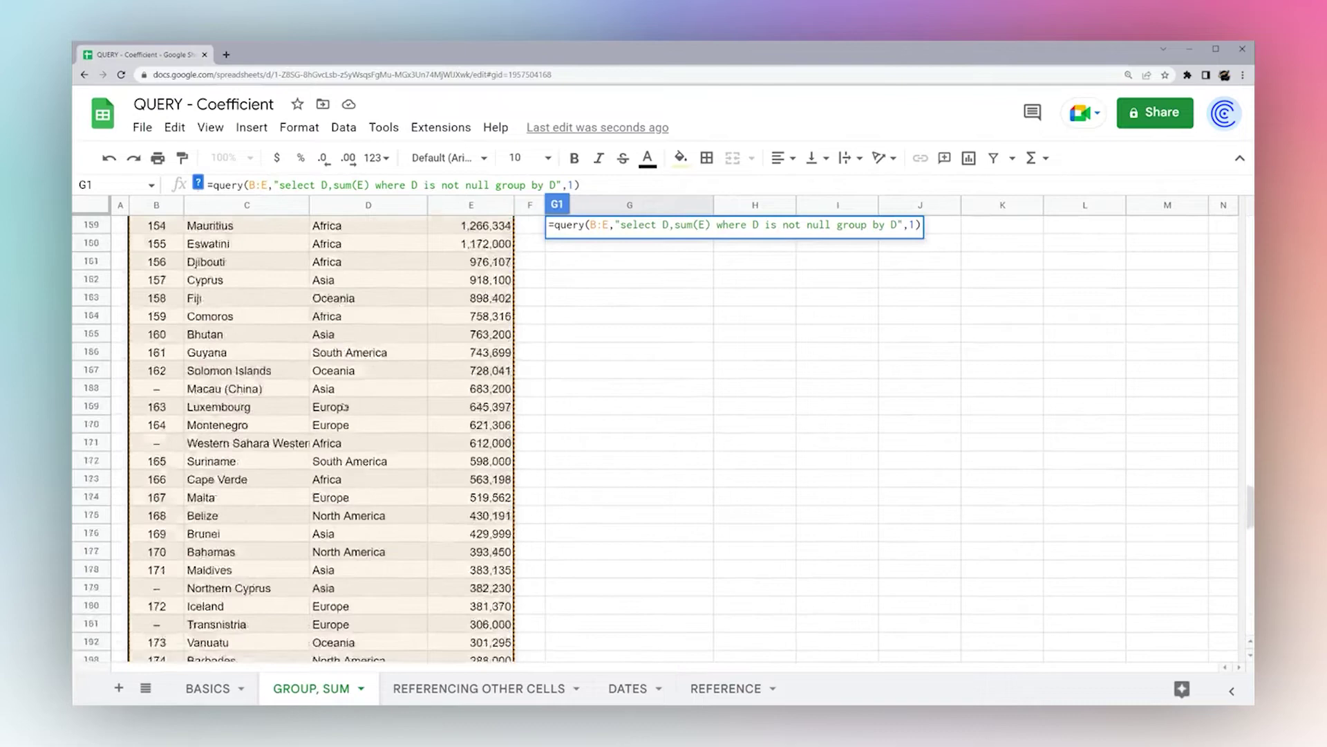
pyautogui.press('Escape')
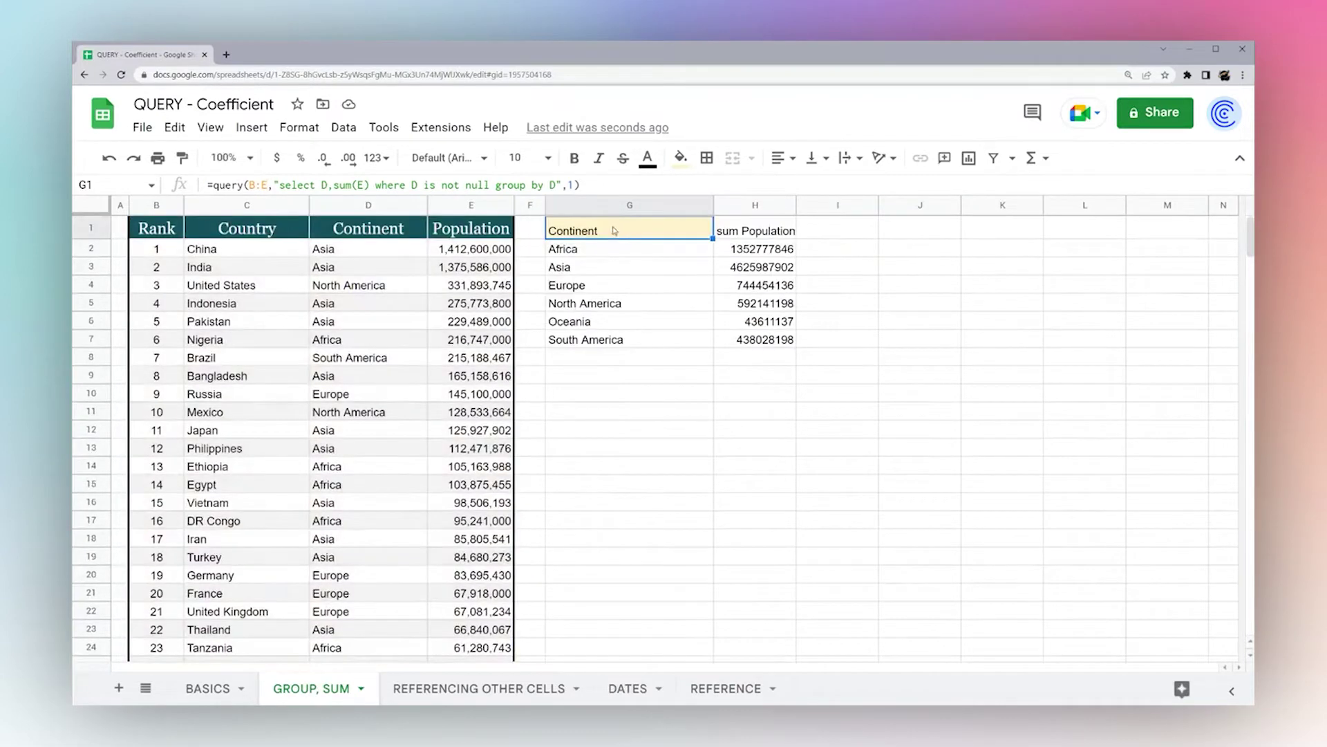
pyautogui.moveTo(412, 185); pyautogui.dragTo(488, 184)
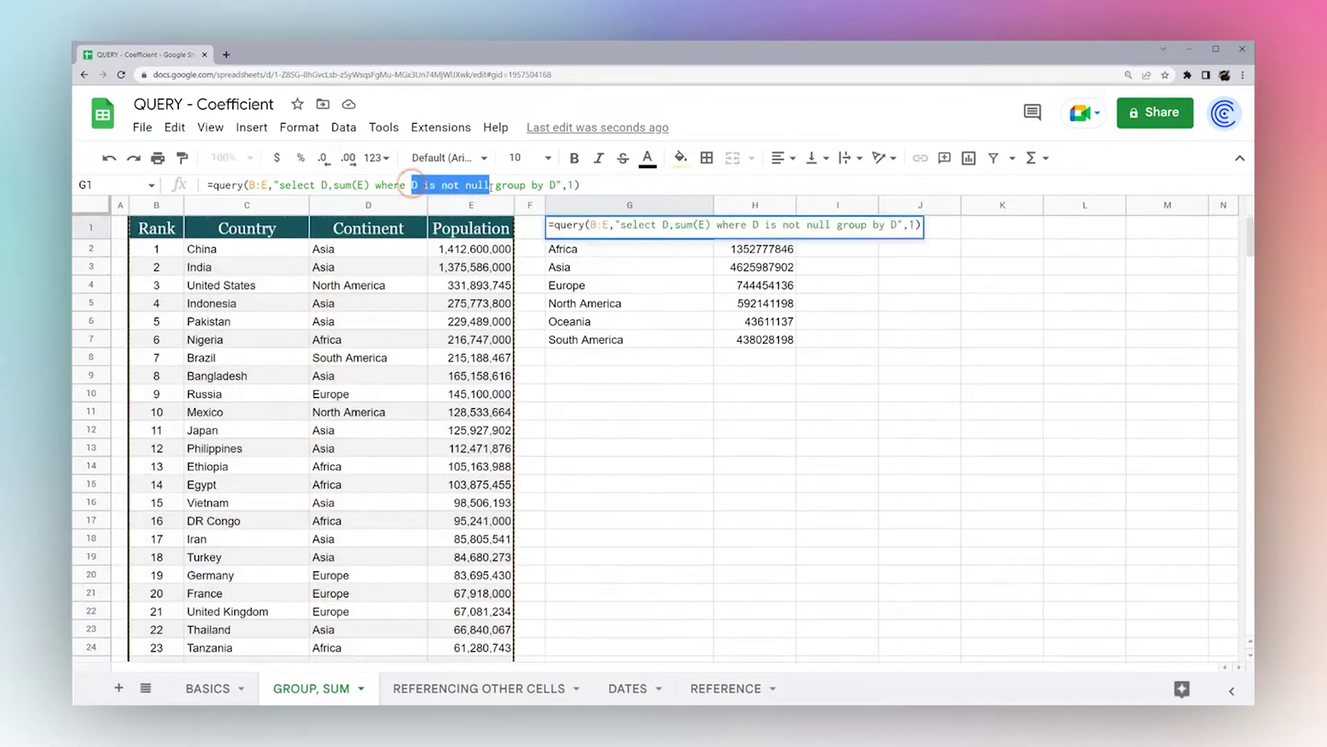
# Change G1's condition to D = 'Africa', then place the caret before D
pyautogui.click(435, 185)
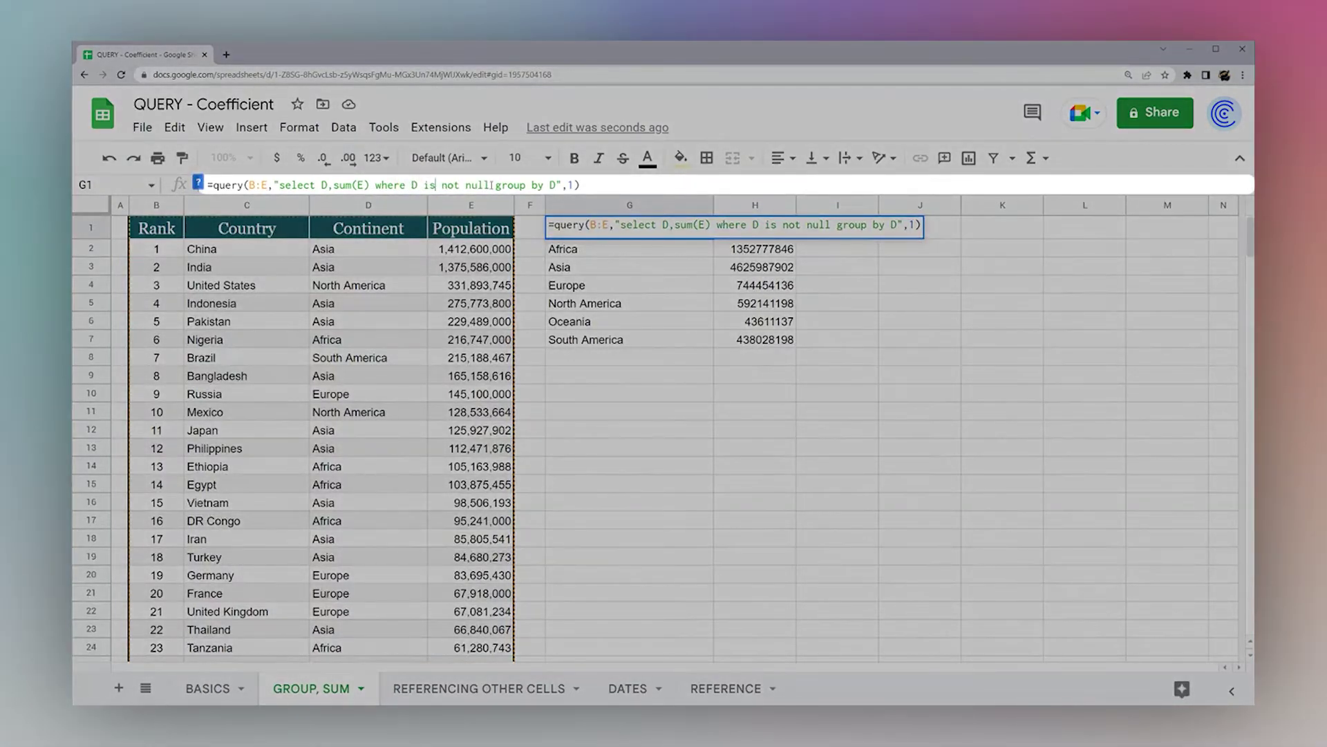
pyautogui.moveTo(491, 185); pyautogui.dragTo(424, 185)
pyautogui.write("= 'Africa'")
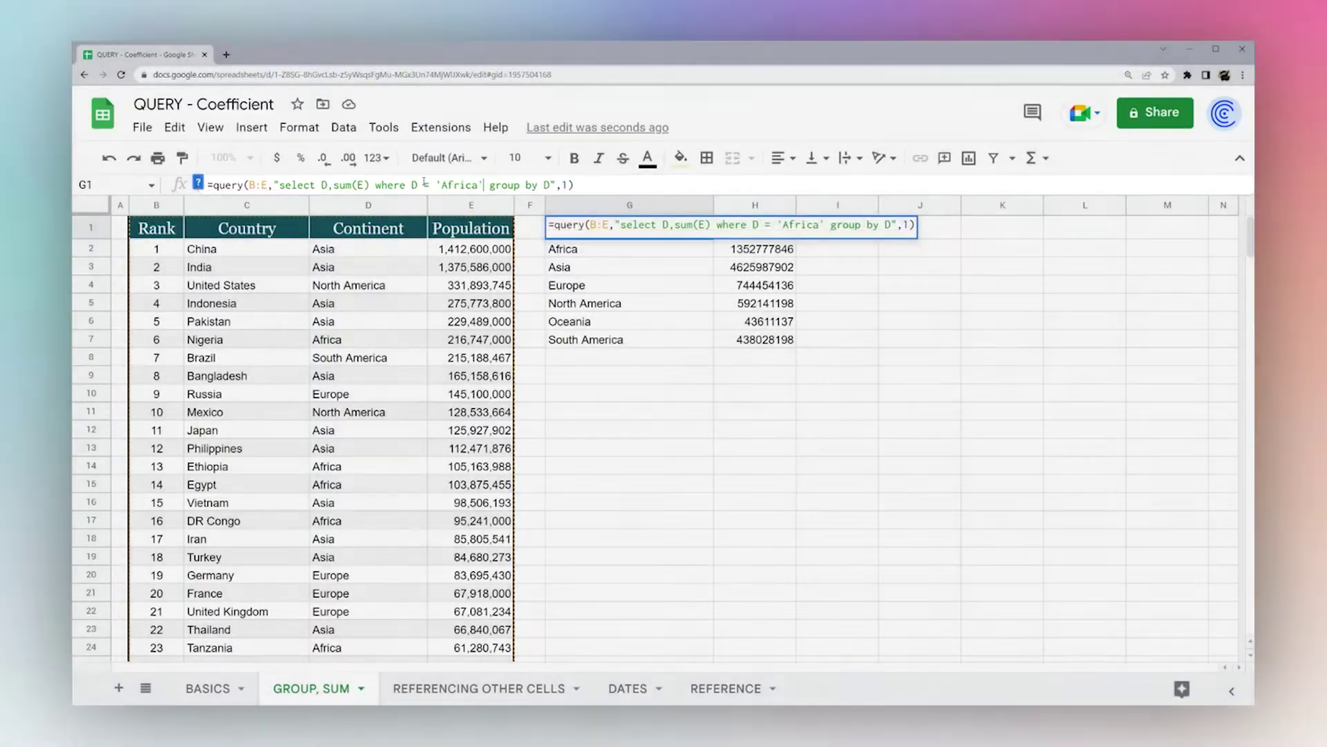
pyautogui.press('Return')
pyautogui.click(633, 229)
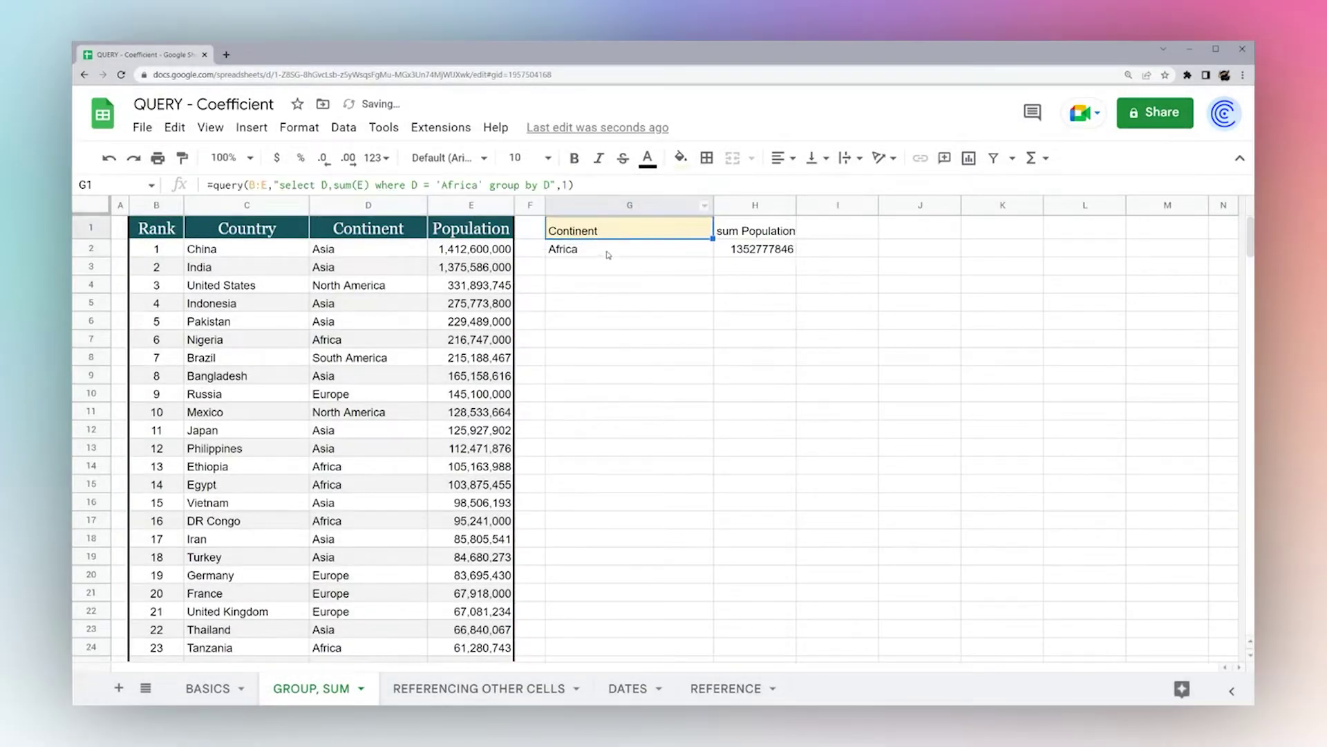
pyautogui.click(413, 185)
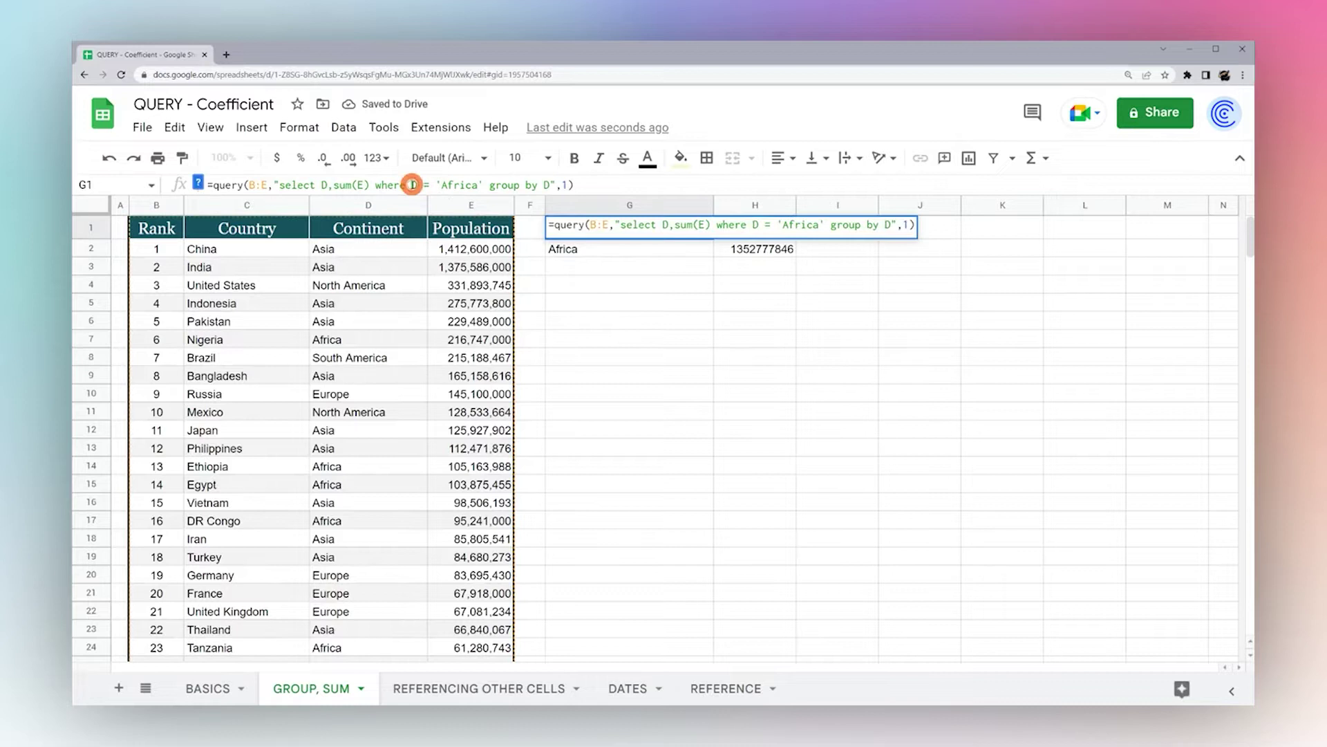
# Negate the condition to where not D = 'Africa' and inspect the blank result row
pyautogui.write('not')
pyautogui.press('Return')
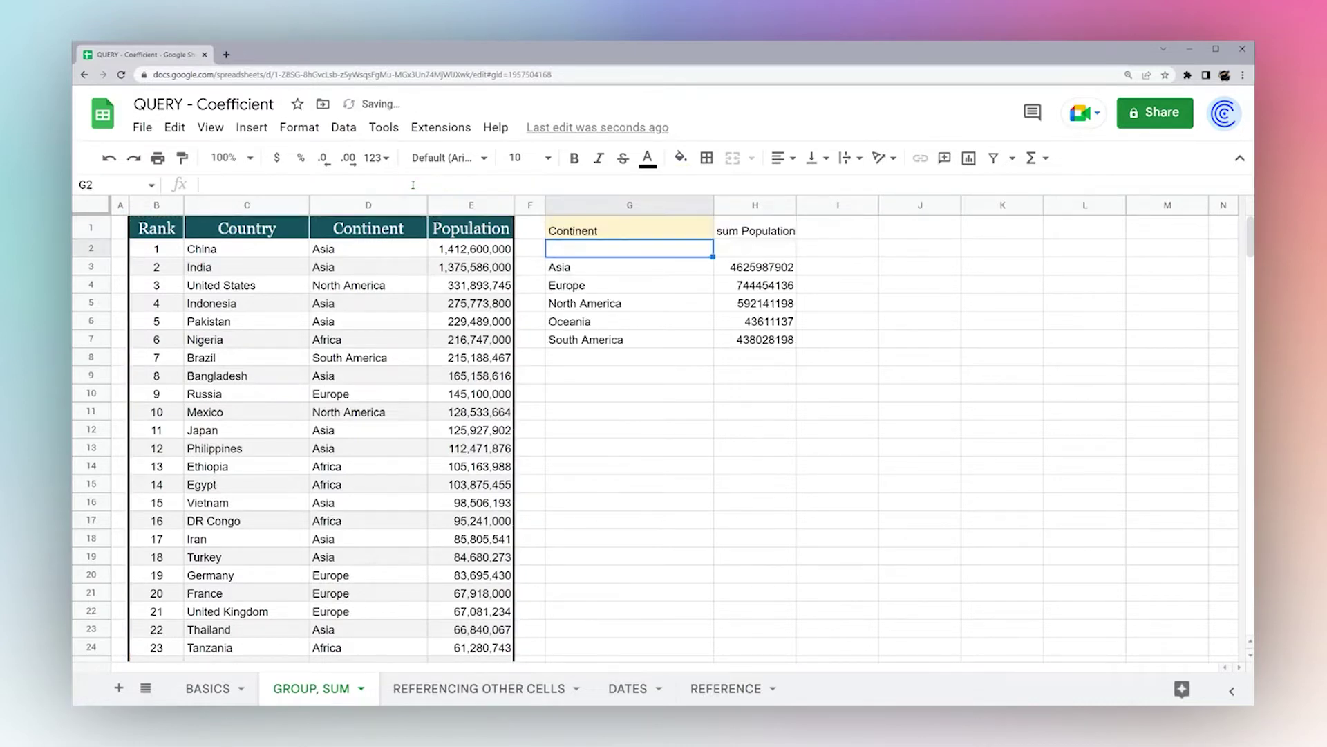
pyautogui.click(587, 234)
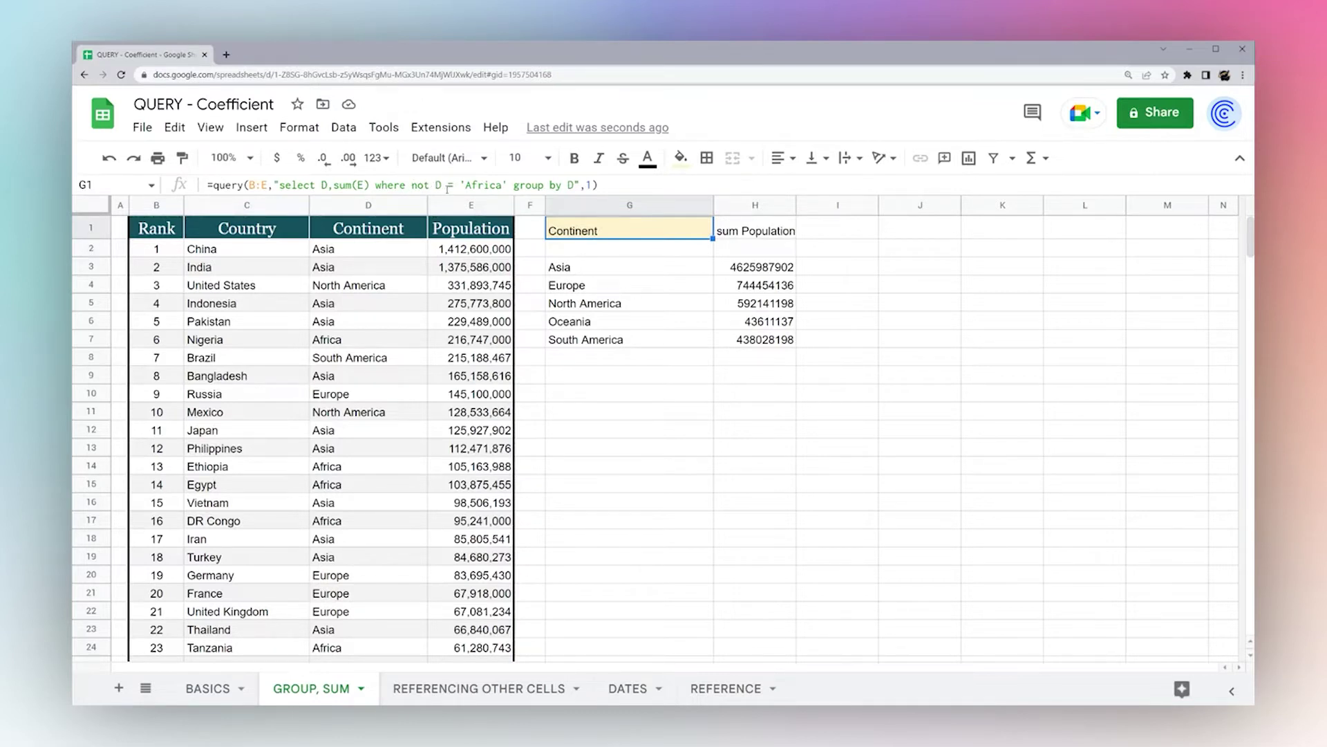
pyautogui.moveTo(585, 247); pyautogui.dragTo(760, 338)
pyautogui.moveTo(640, 248); pyautogui.dragTo(757, 249)
pyautogui.click(587, 231)
# Add 'and D is not null' and change 'Africa' to 'Asia' in G1's condition
pyautogui.click(512, 185)
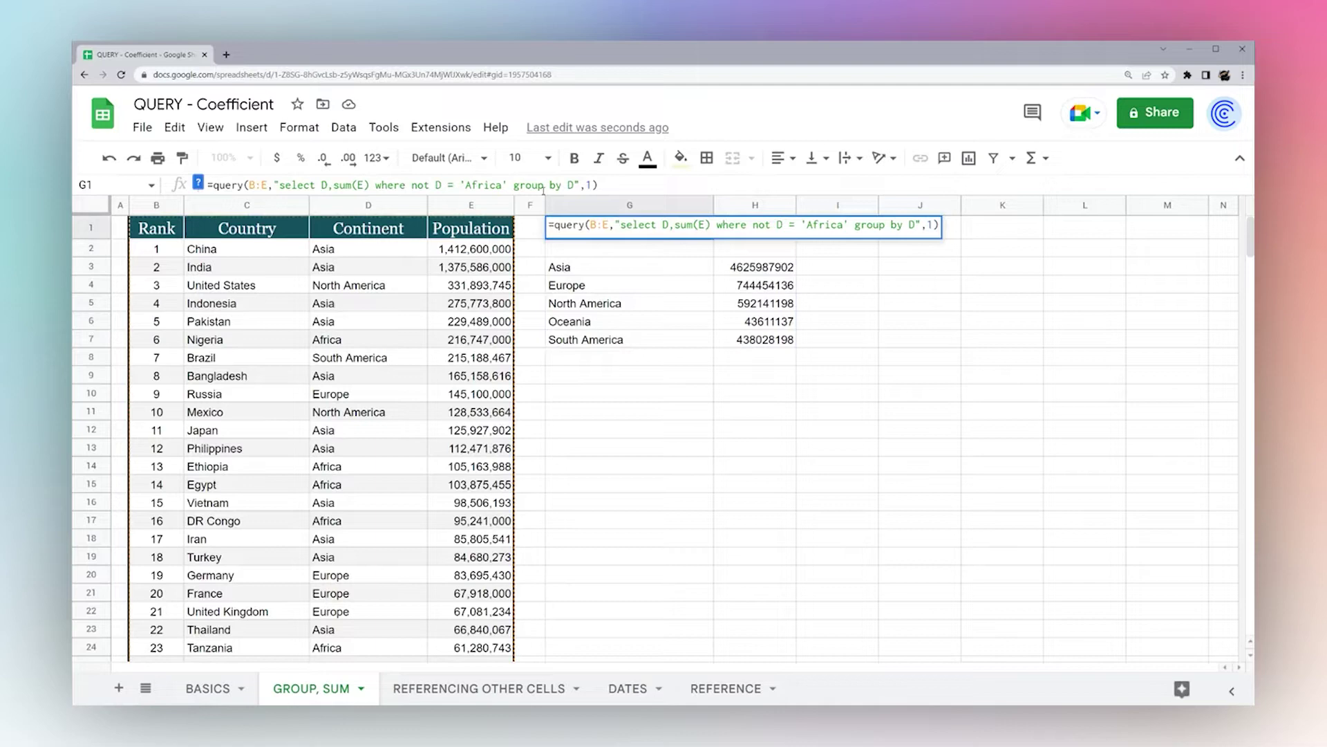
pyautogui.write('and D is not n')
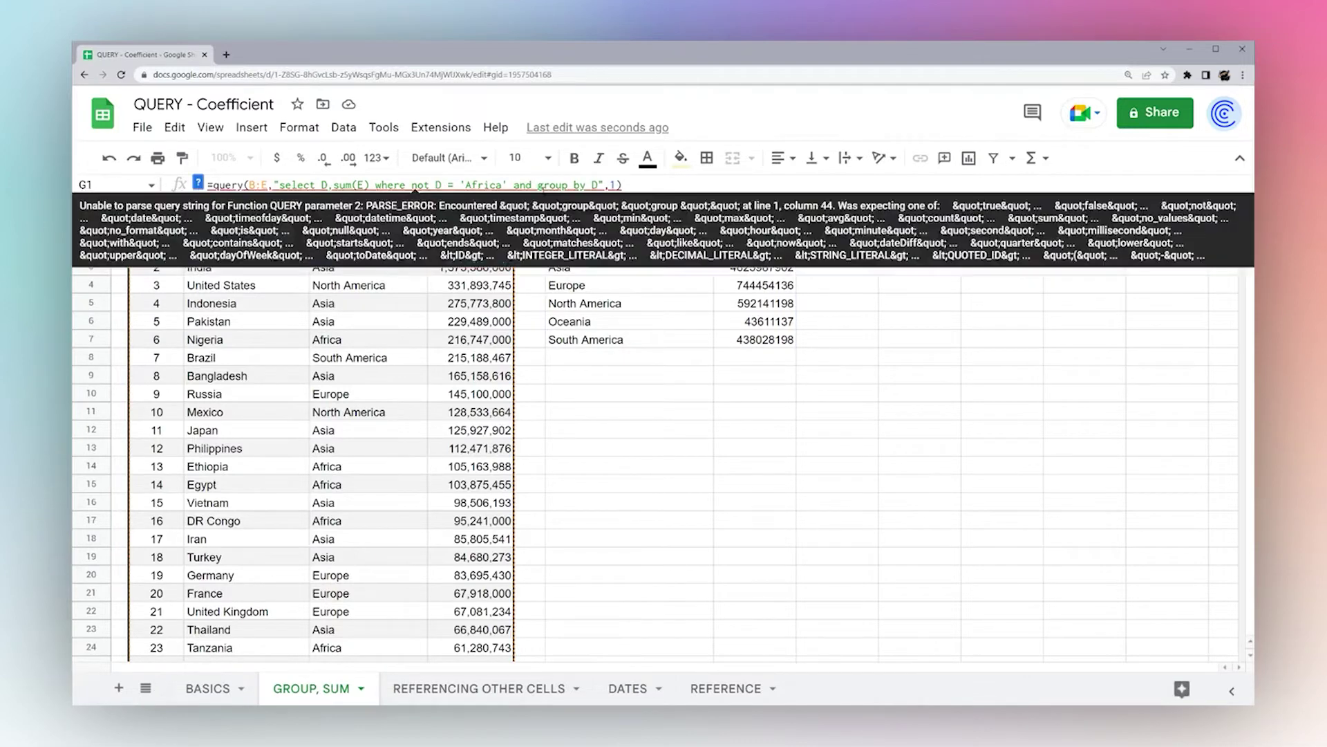
pyautogui.write('ull')
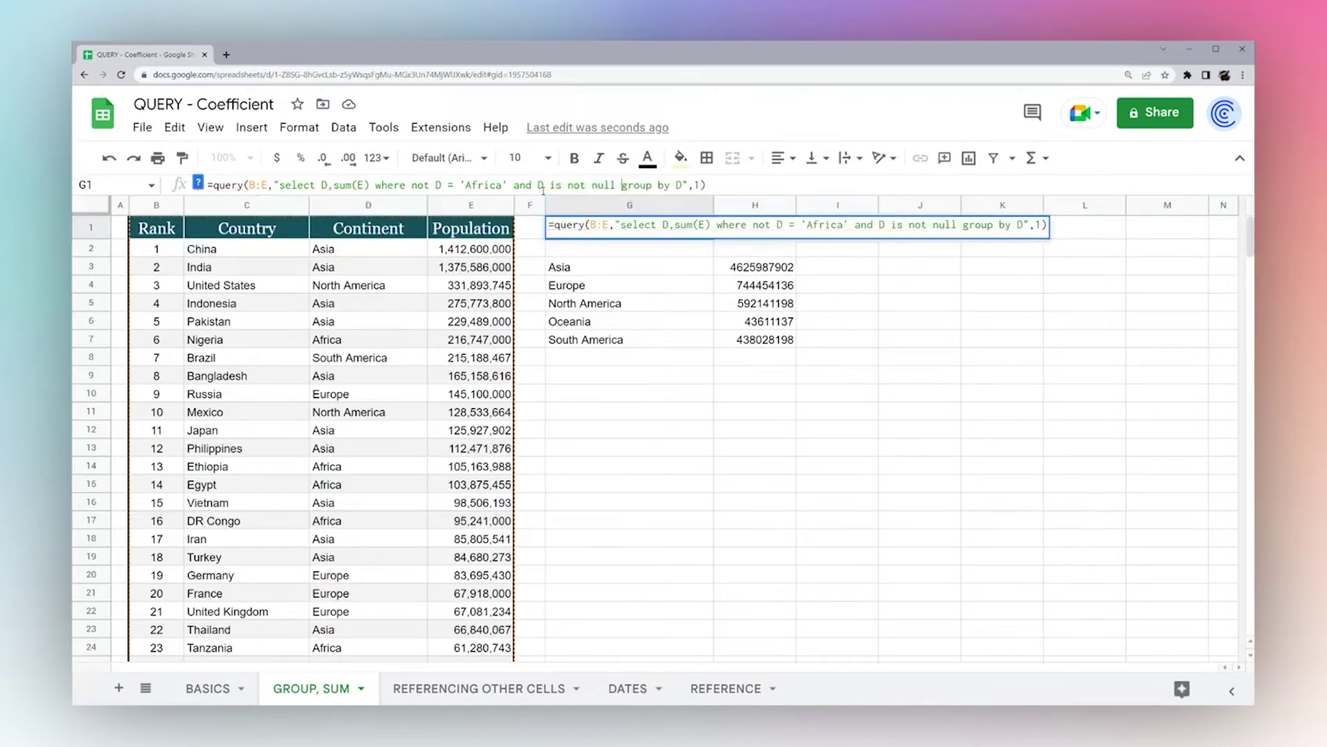
pyautogui.press('Return')
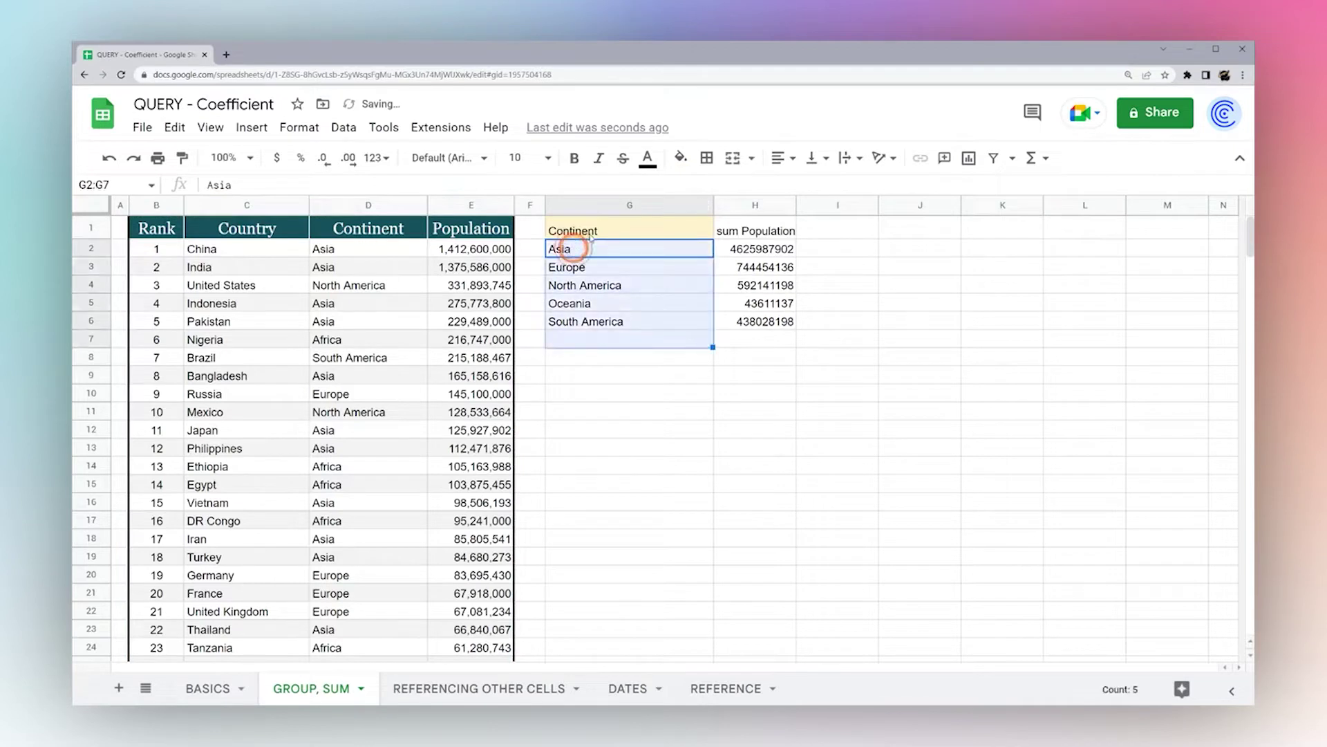
pyautogui.click(574, 232)
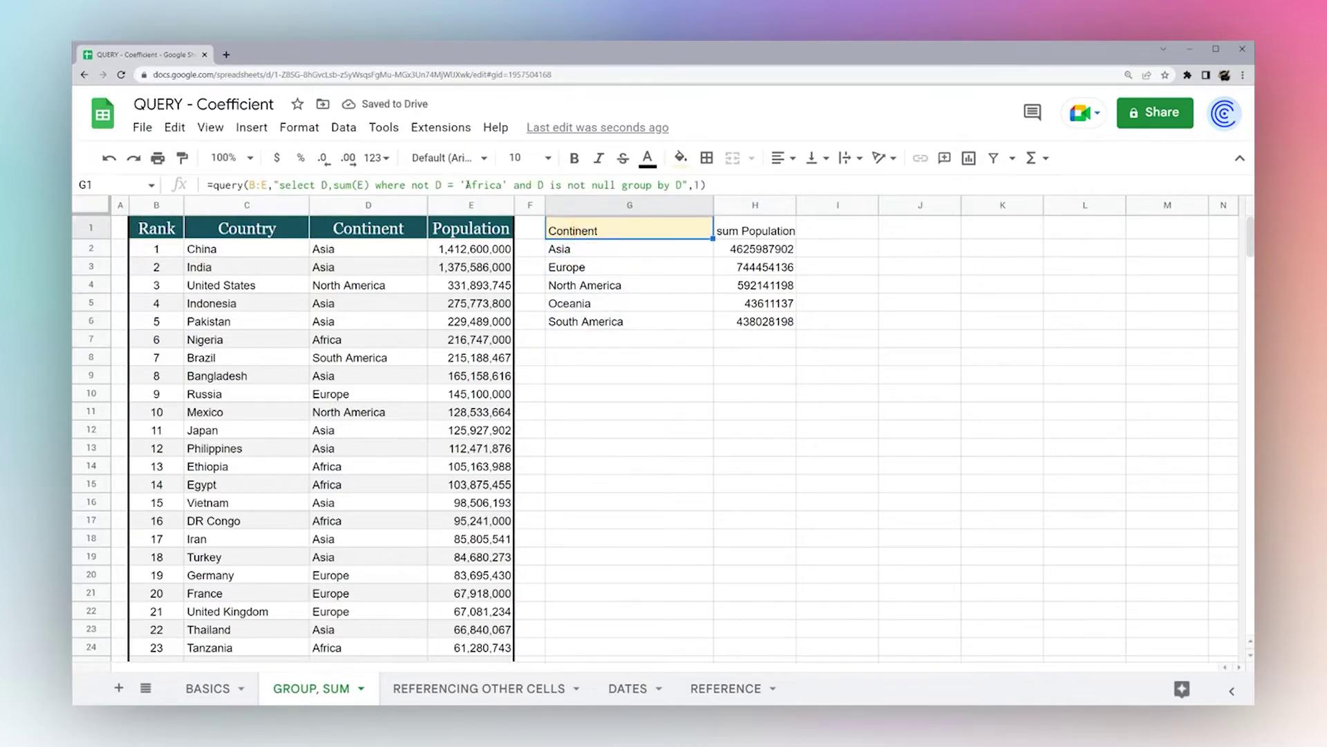
pyautogui.click(467, 185)
pyautogui.moveTo(465, 185); pyautogui.dragTo(499, 184)
pyautogui.write('Asia')
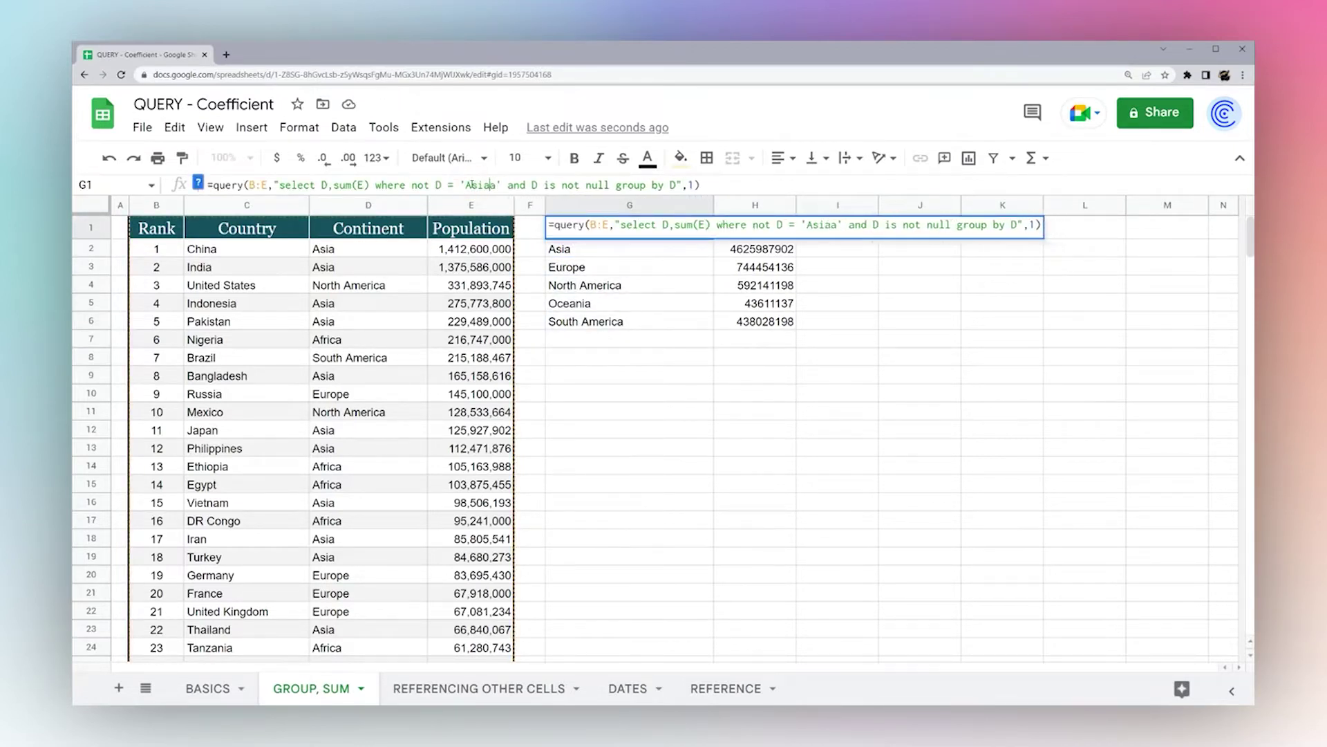
pyautogui.press('Delete')
pyautogui.press('Return')
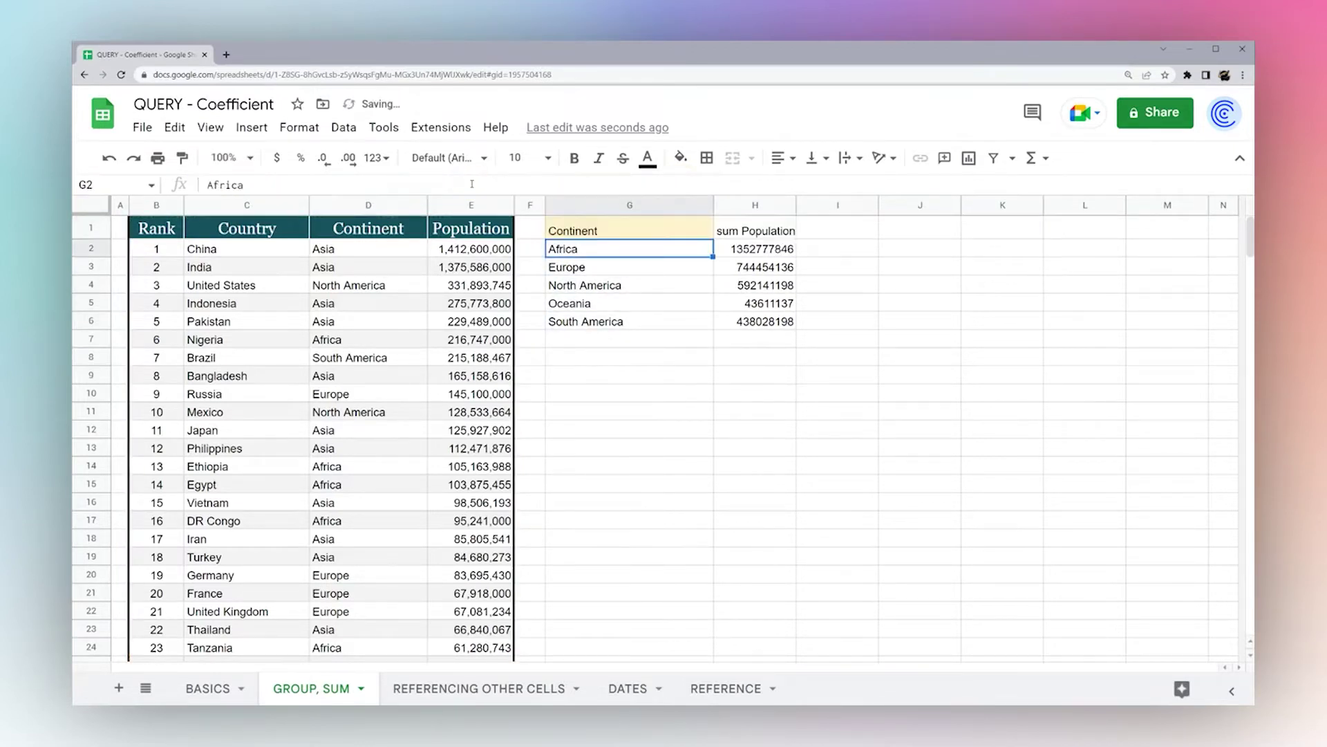
pyautogui.click(580, 231)
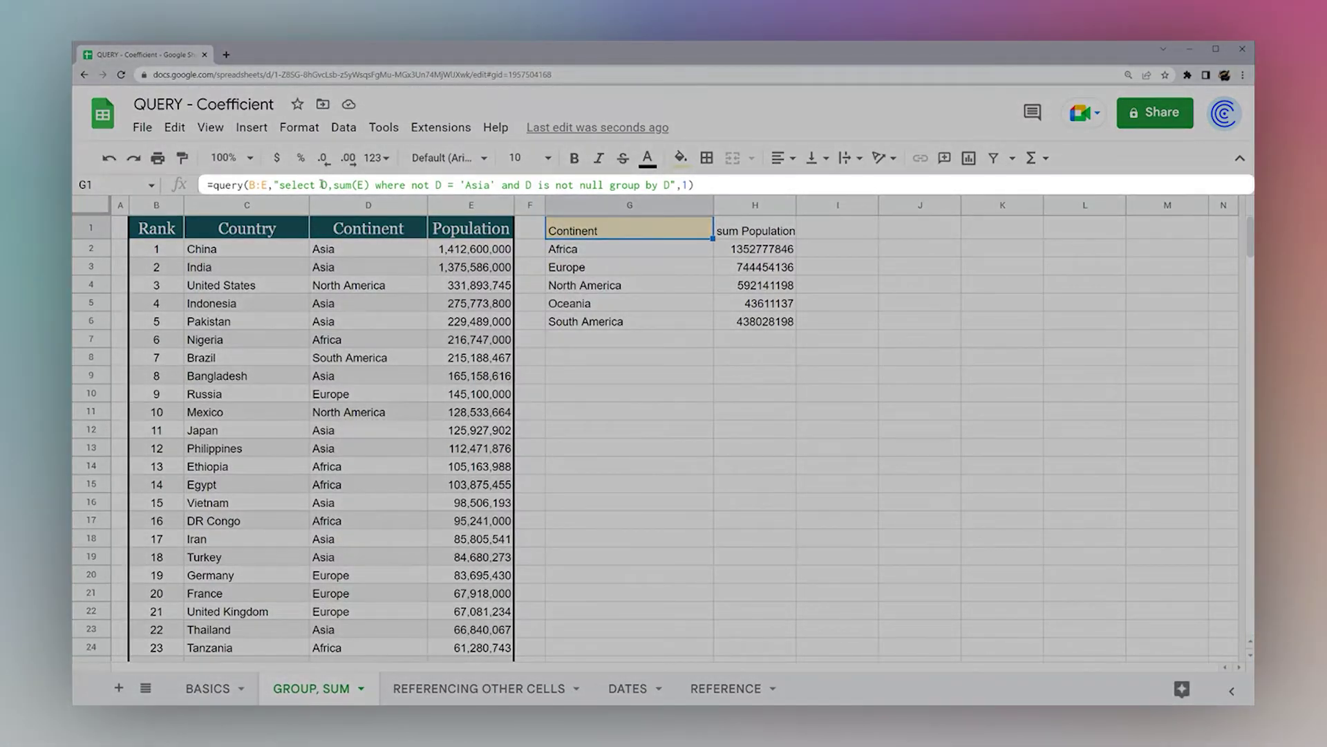
# Rewrite G1's query as "select C,sum(E) where C is not null group by C pivot D" with header 1
pyautogui.moveTo(322, 185); pyautogui.dragTo(813, 184)
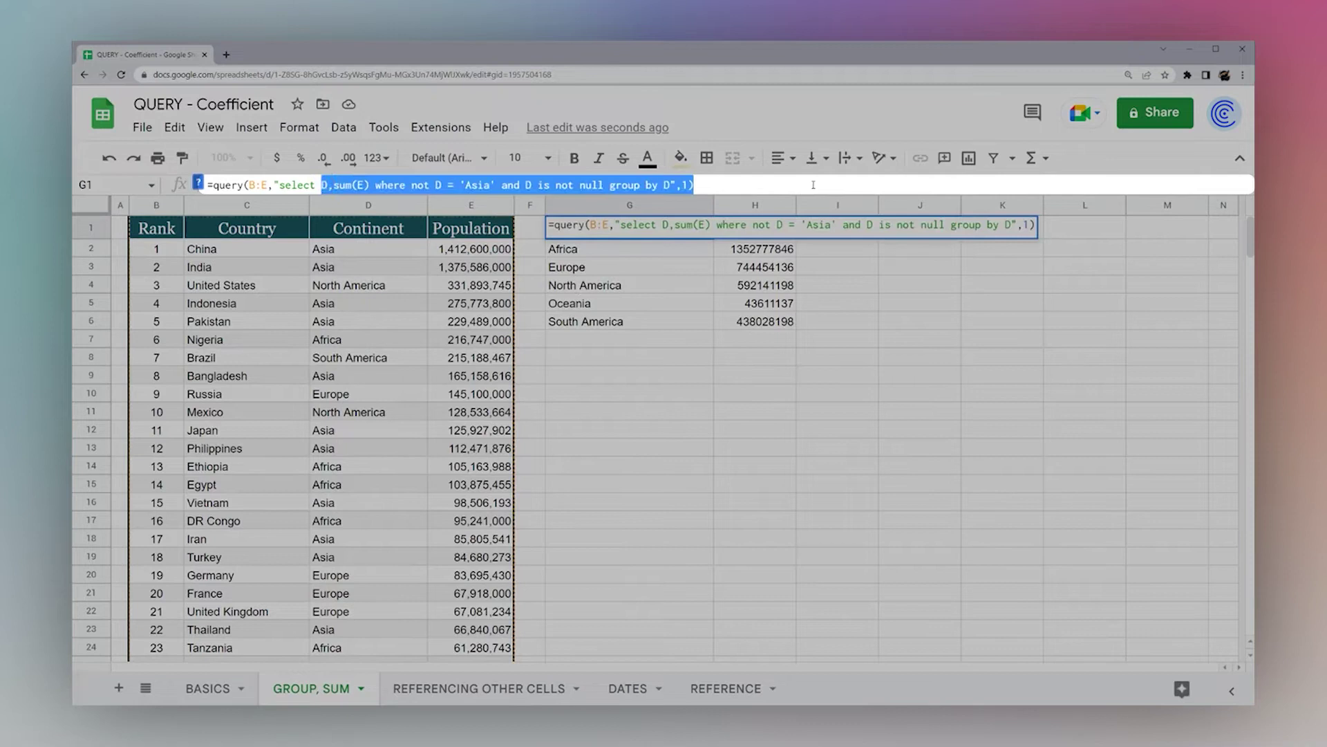
pyautogui.press('BackSpace')
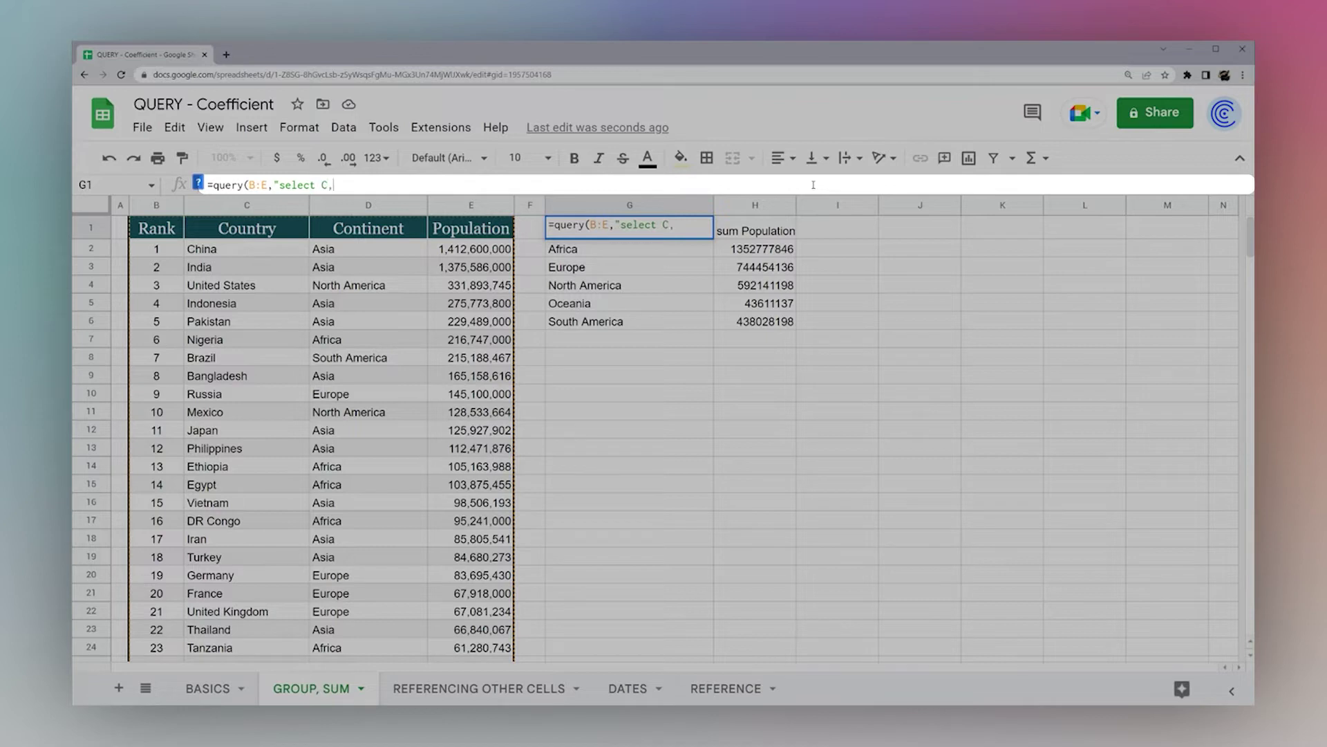
pyautogui.write('C,sum(E) where C is not null')
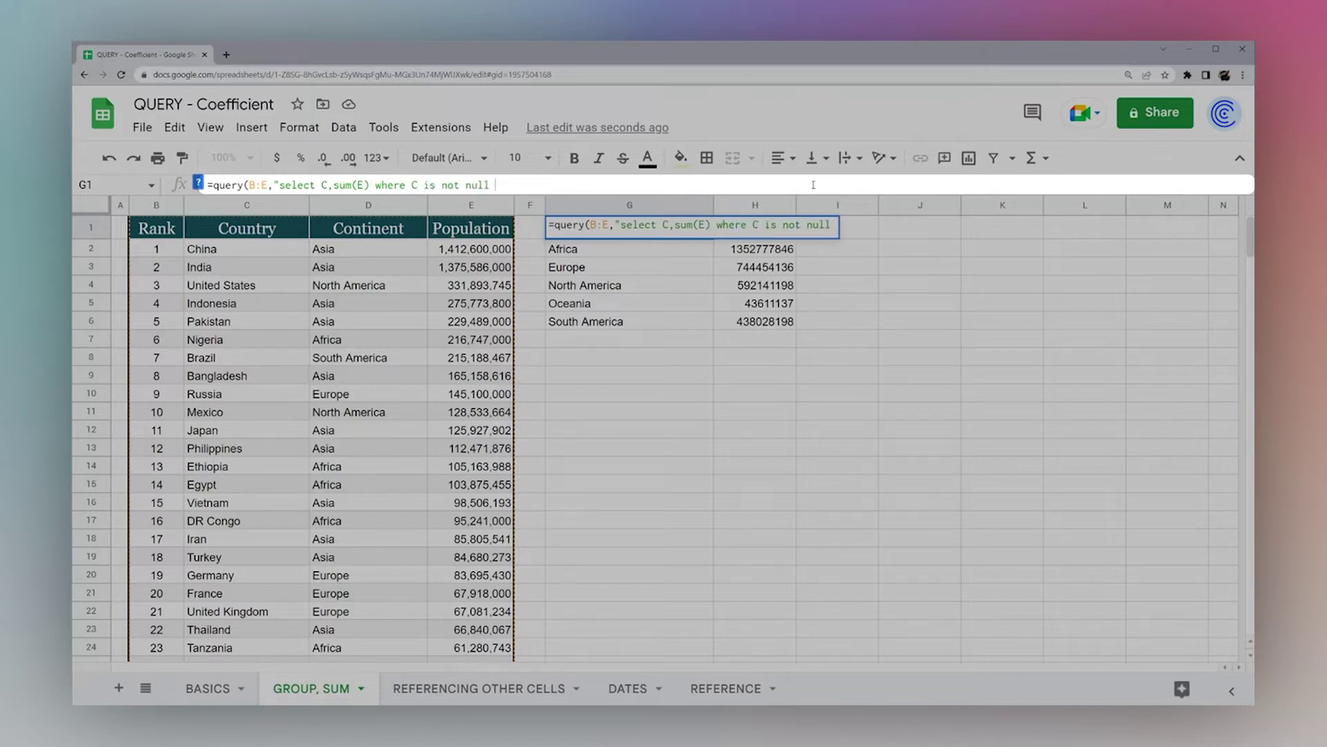
pyautogui.write(' group by C')
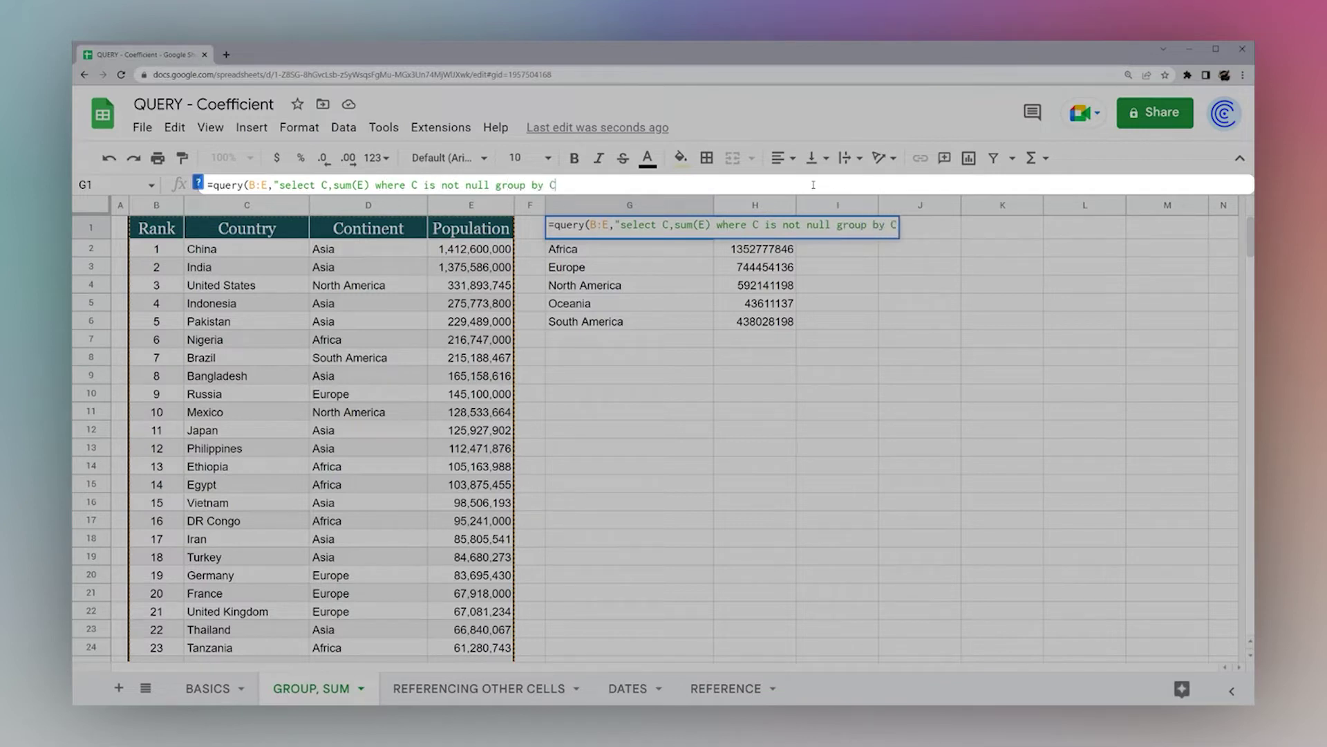
pyautogui.write(' pivot D')
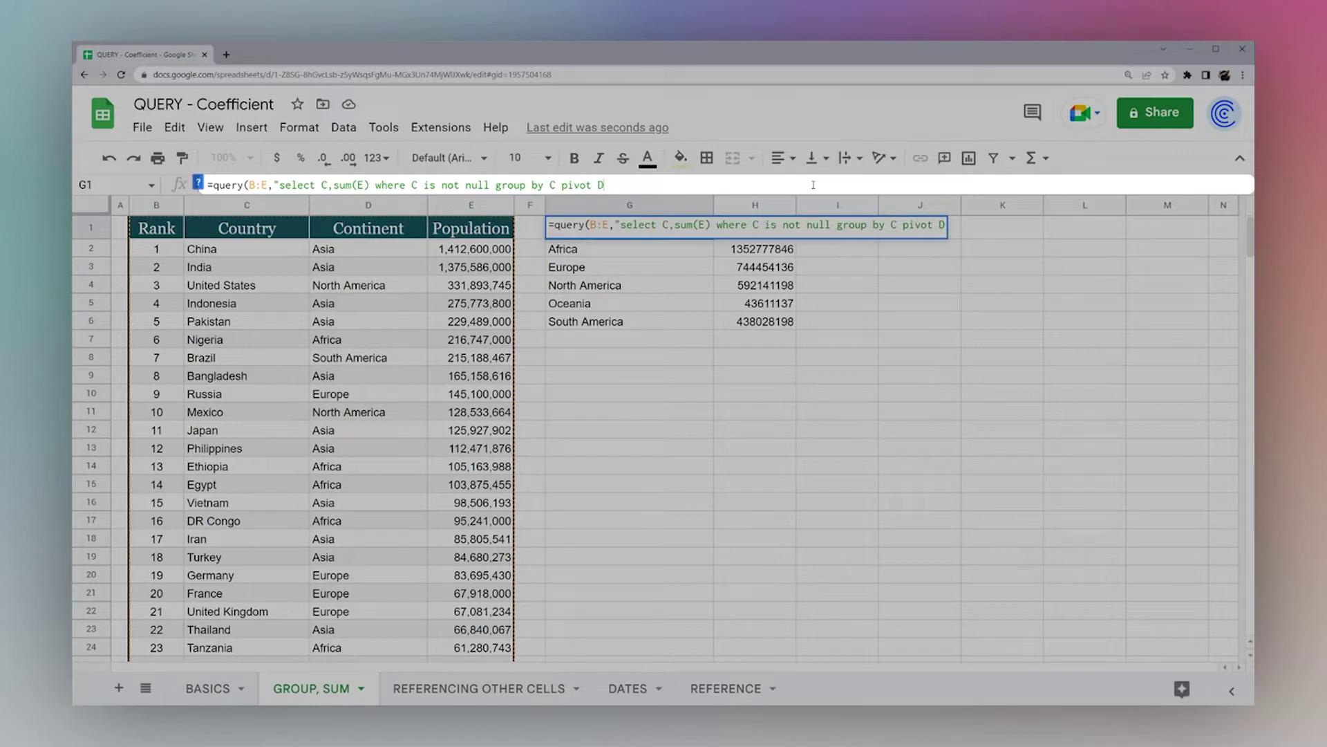
pyautogui.moveTo(321, 185); pyautogui.dragTo(370, 185)
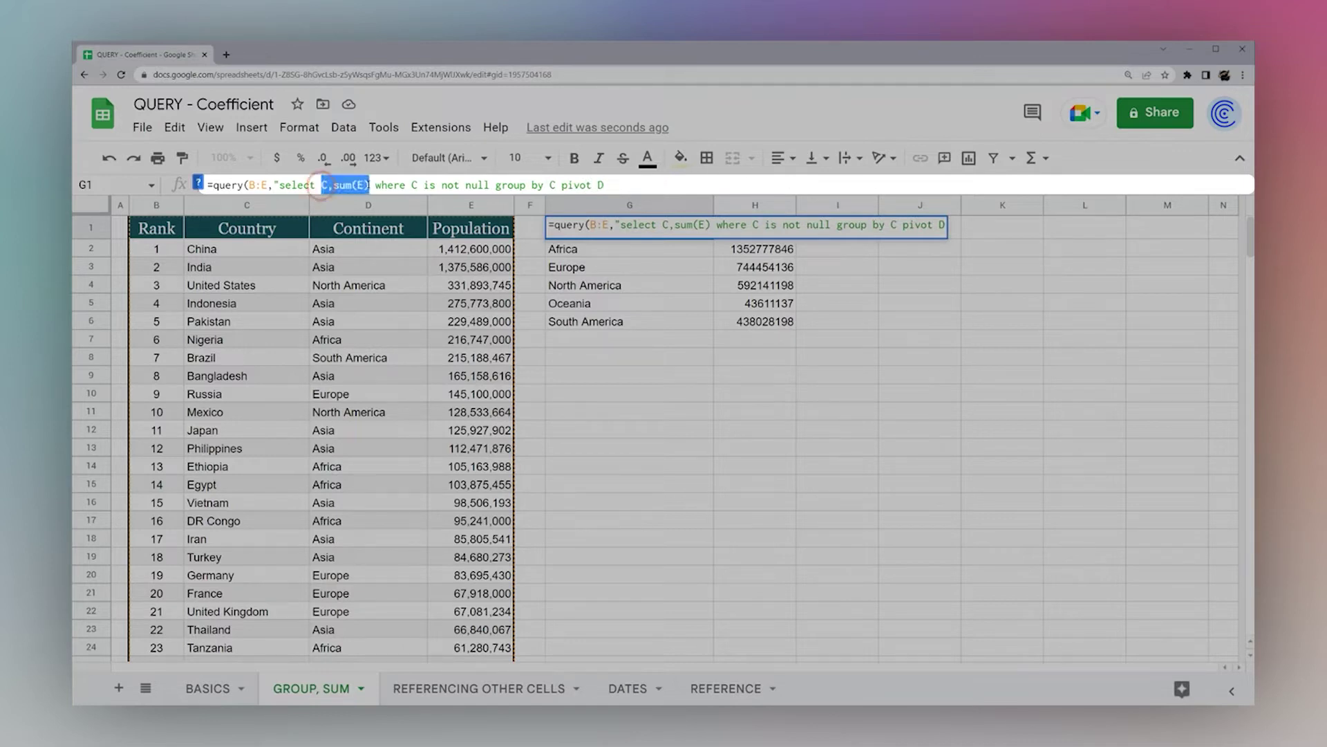
pyautogui.click(617, 185)
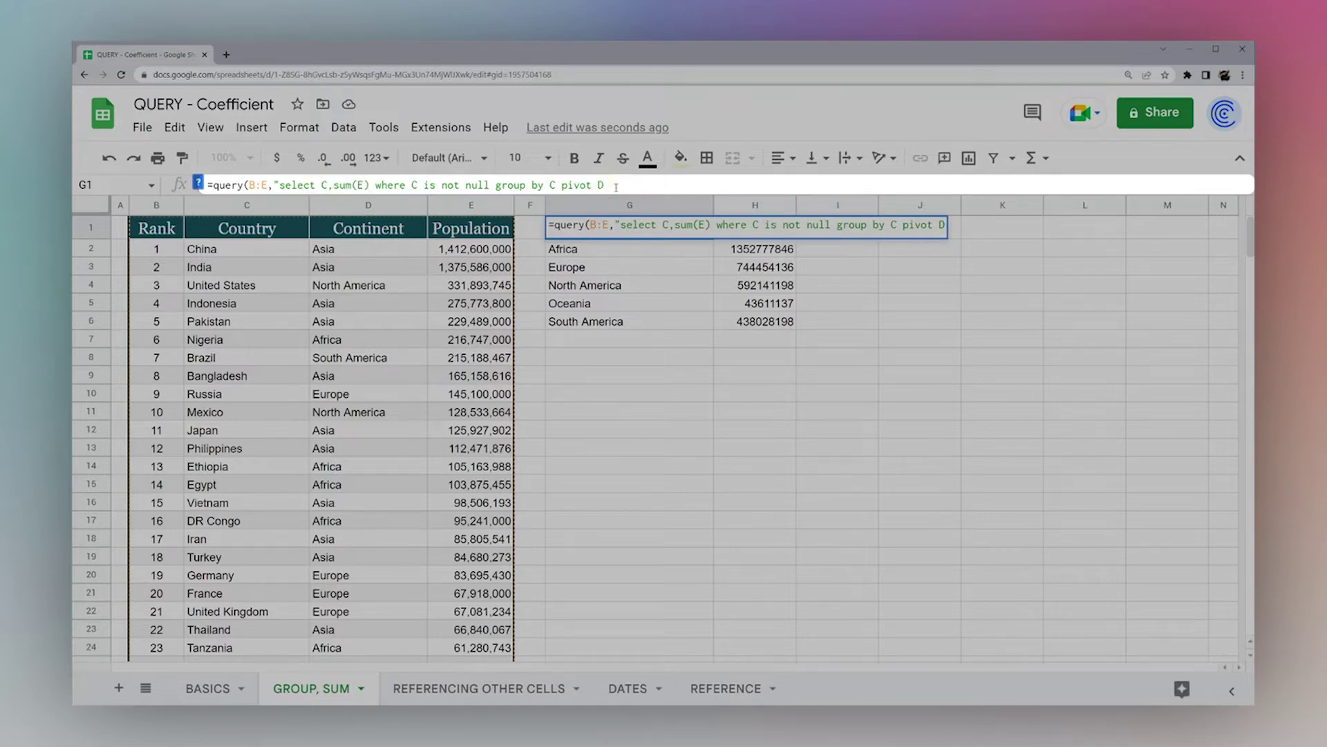
pyautogui.write(',1)')
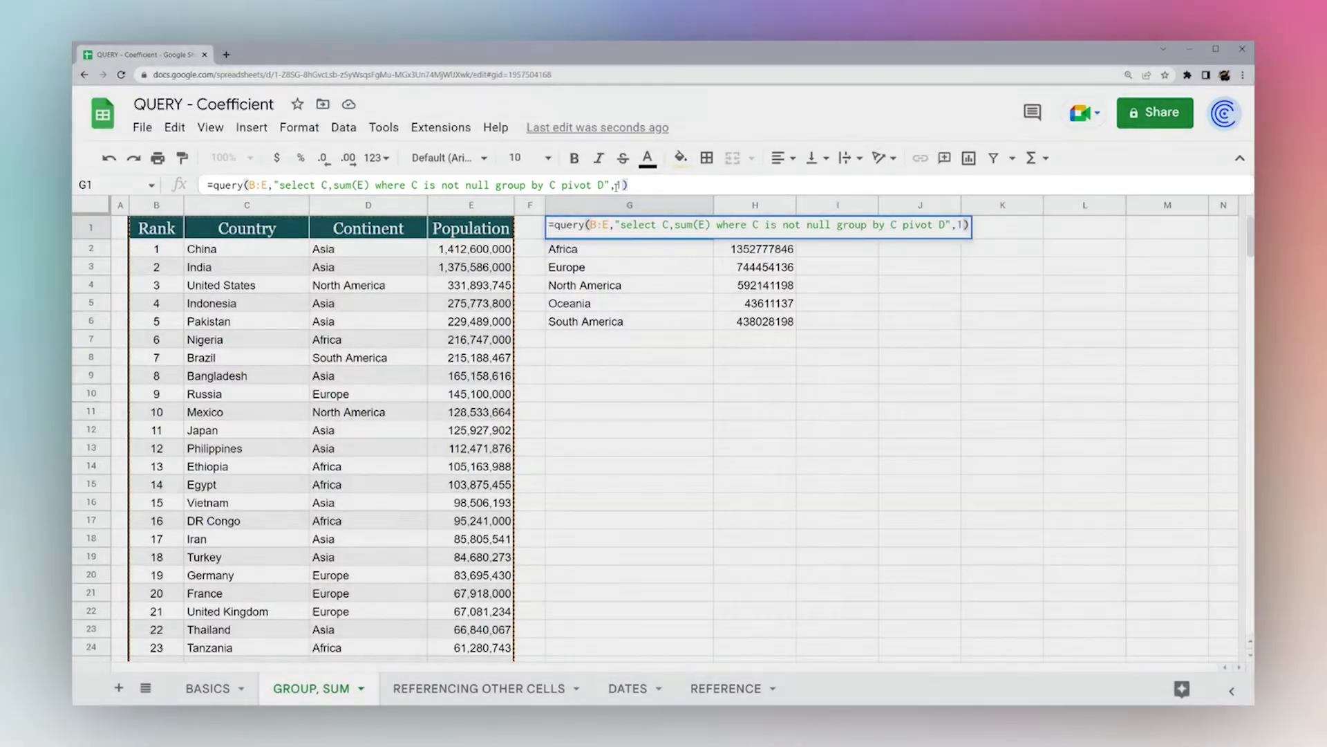
pyautogui.press('Return')
# Review the pivot query's sum(E) and pivot D parts and the country names in column G
pyautogui.click(611, 230)
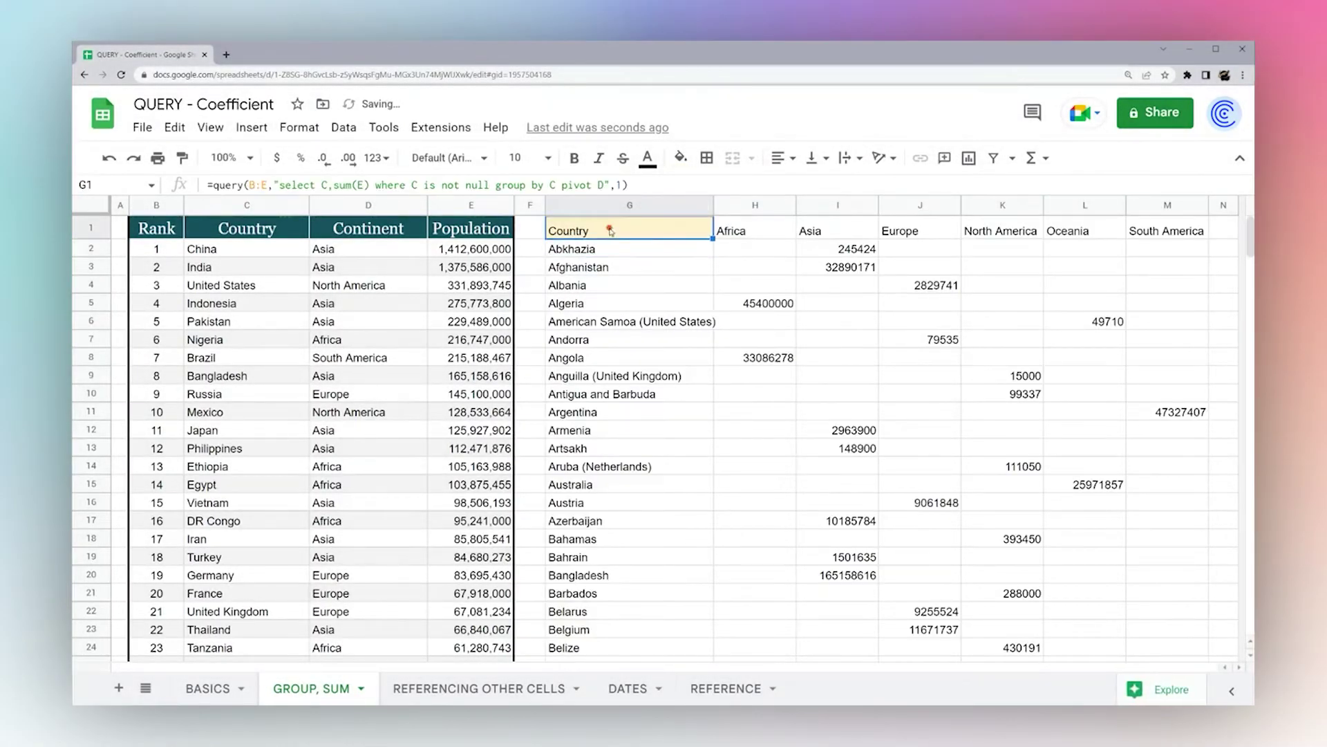
pyautogui.doubleClick(324, 185)
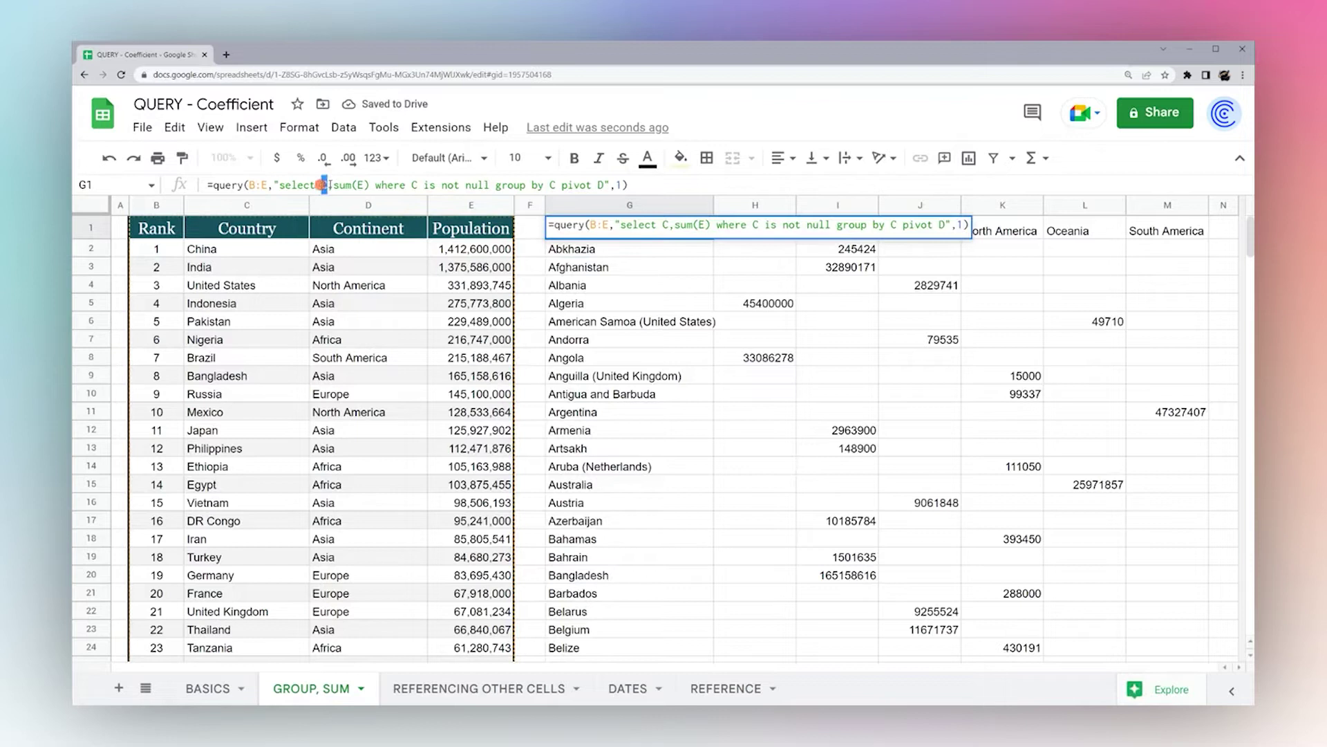
pyautogui.moveTo(580, 251); pyautogui.dragTo(622, 575)
pyautogui.click(635, 233)
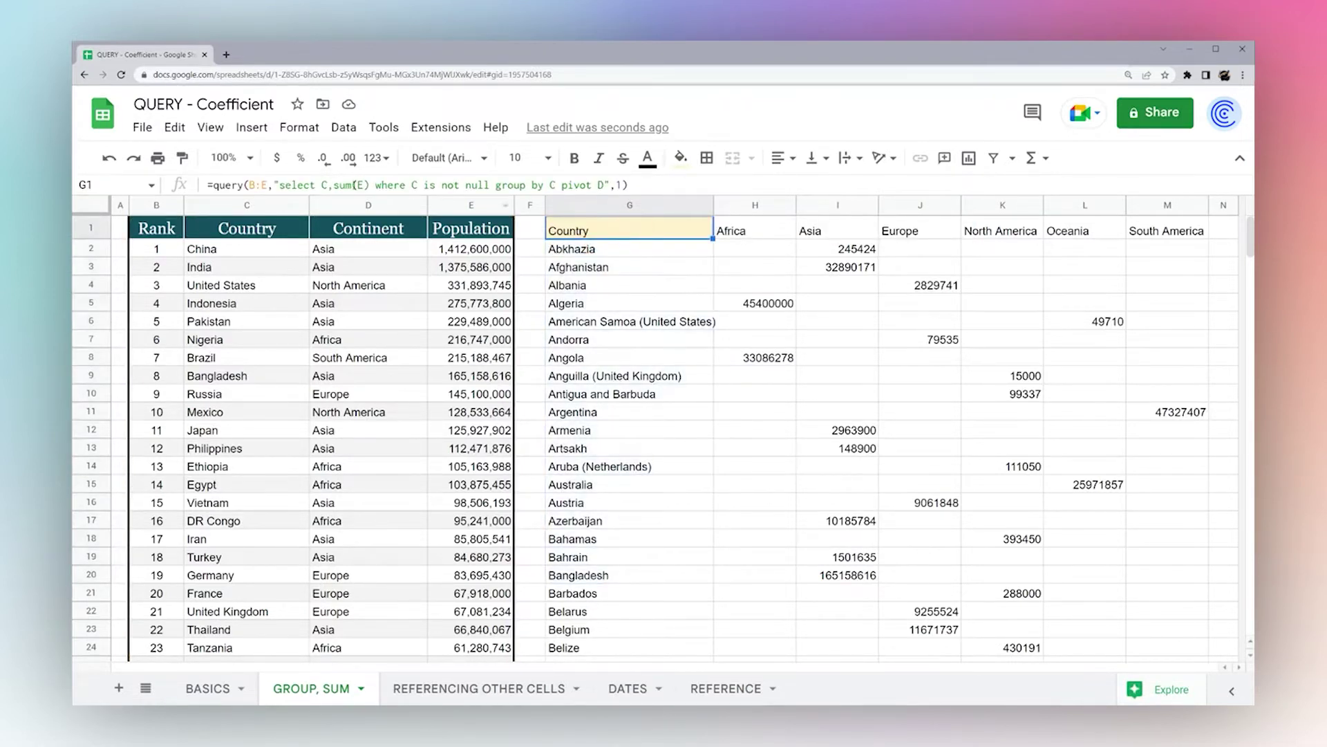
pyautogui.moveTo(337, 185); pyautogui.dragTo(369, 185)
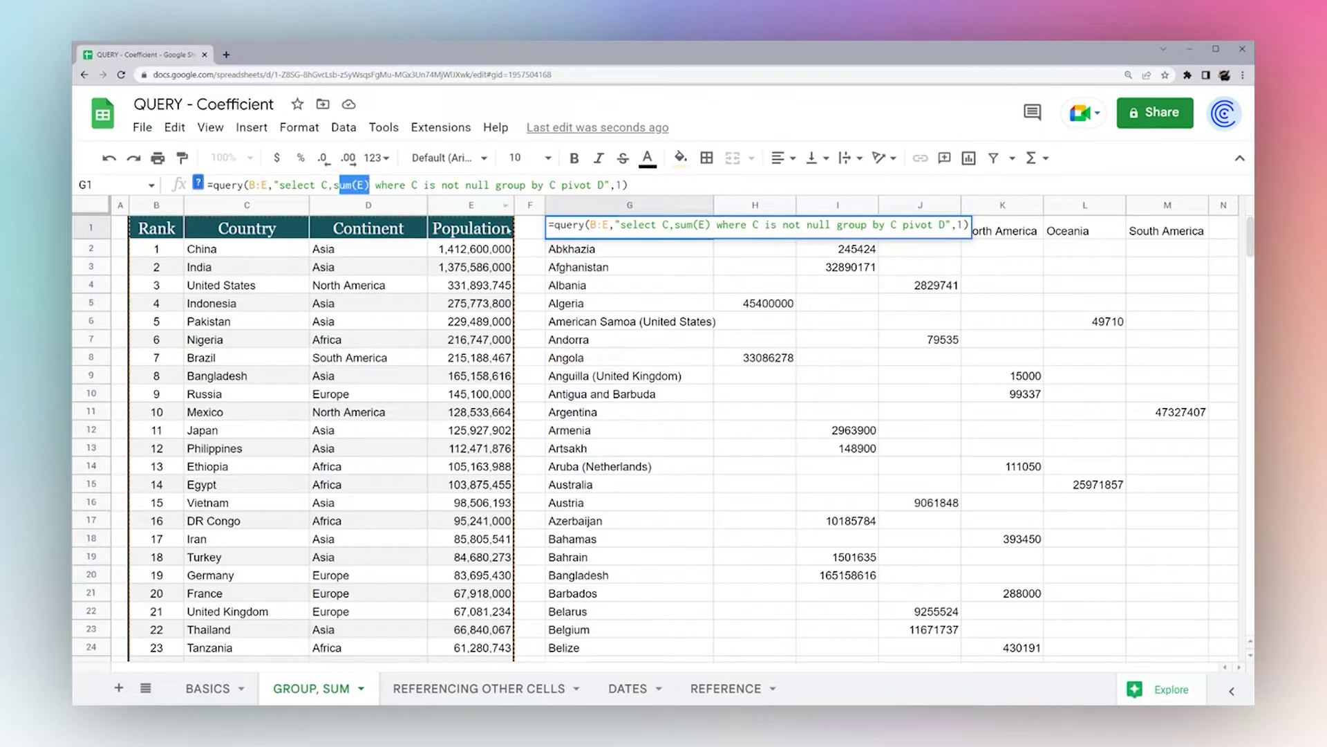
pyautogui.moveTo(568, 186); pyautogui.dragTo(614, 185)
pyautogui.press('Escape')
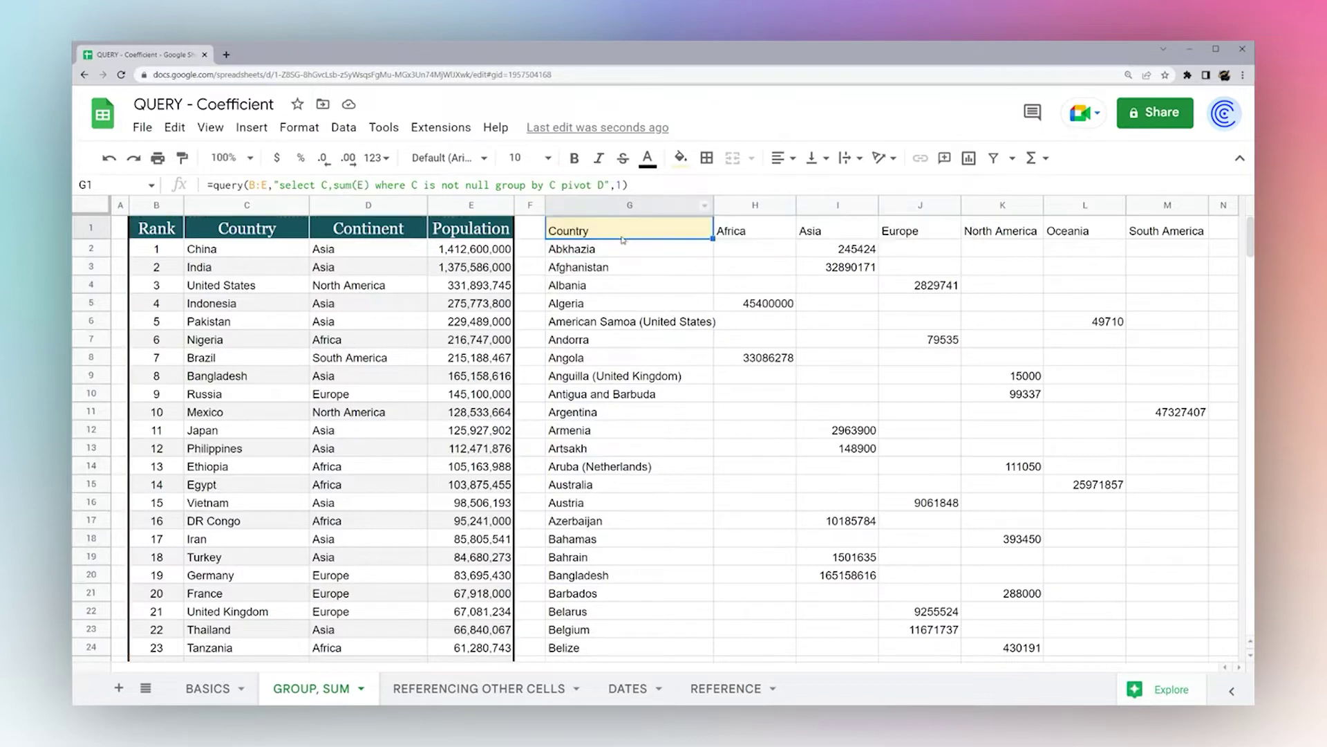
# Inspect the Africa through South America pivot headers and their population columns
pyautogui.click(754, 235)
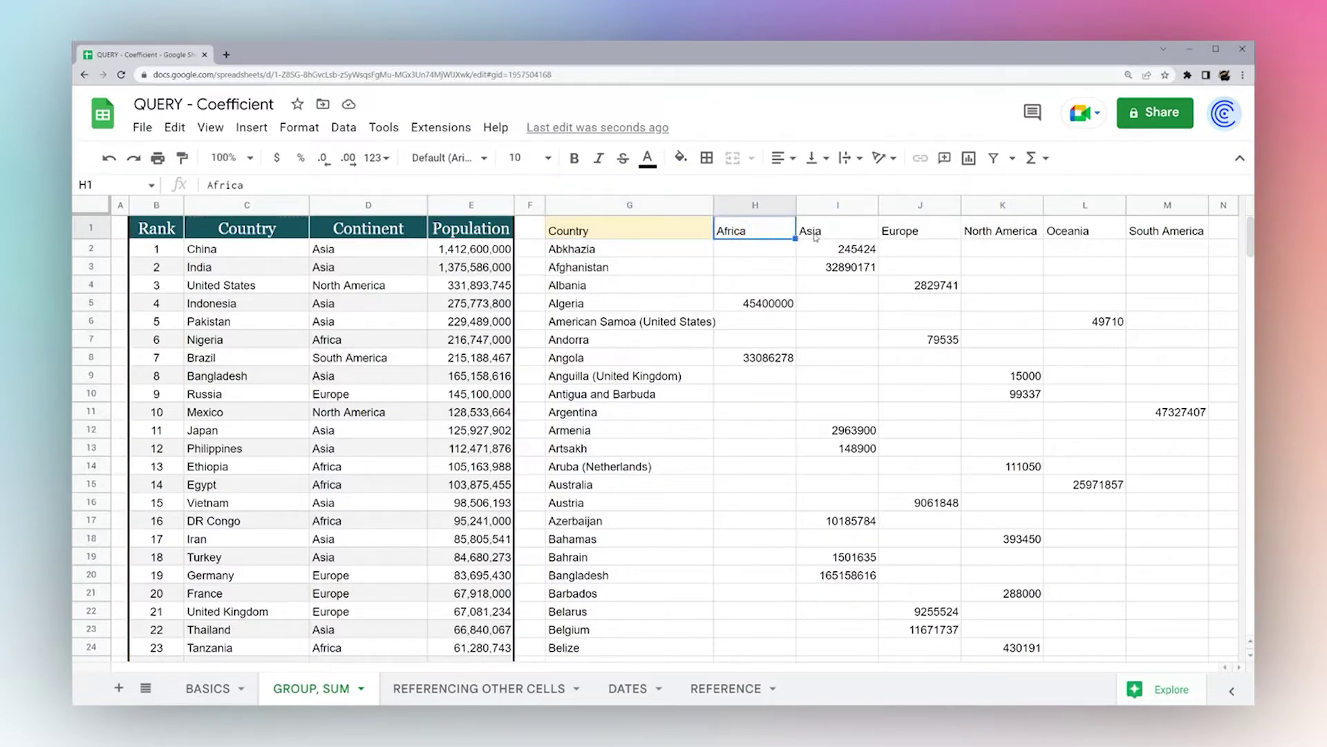
pyautogui.click(836, 233)
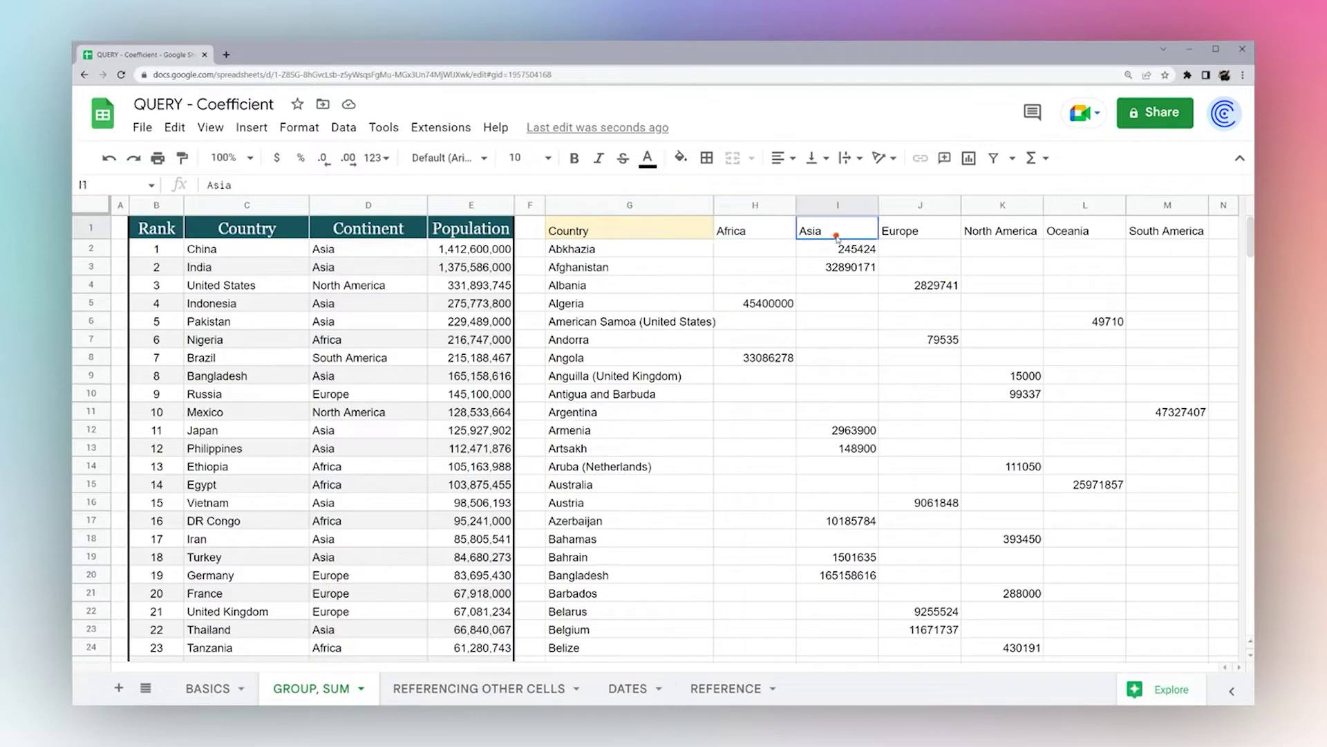
pyautogui.click(927, 234)
pyautogui.click(1003, 232)
pyautogui.click(1093, 232)
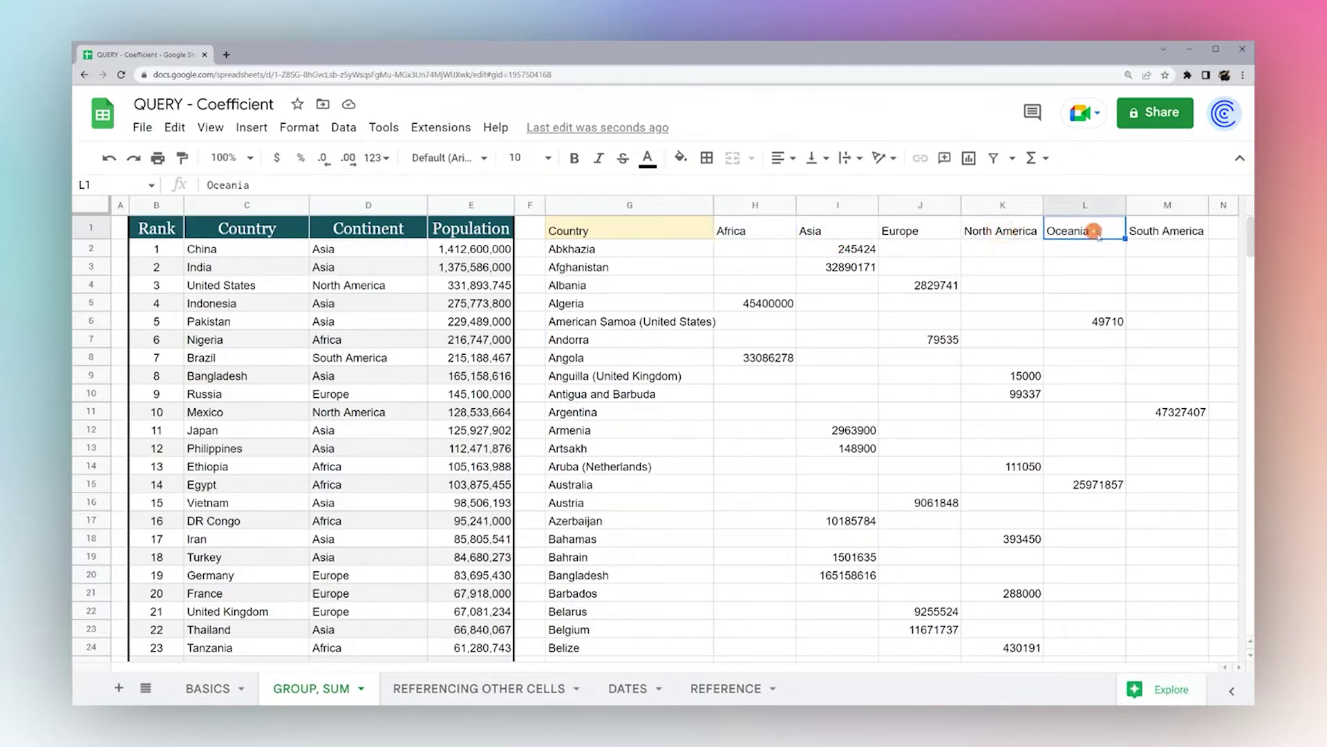
pyautogui.click(1178, 234)
pyautogui.moveTo(823, 250); pyautogui.dragTo(833, 488)
pyautogui.moveTo(763, 250); pyautogui.dragTo(756, 488)
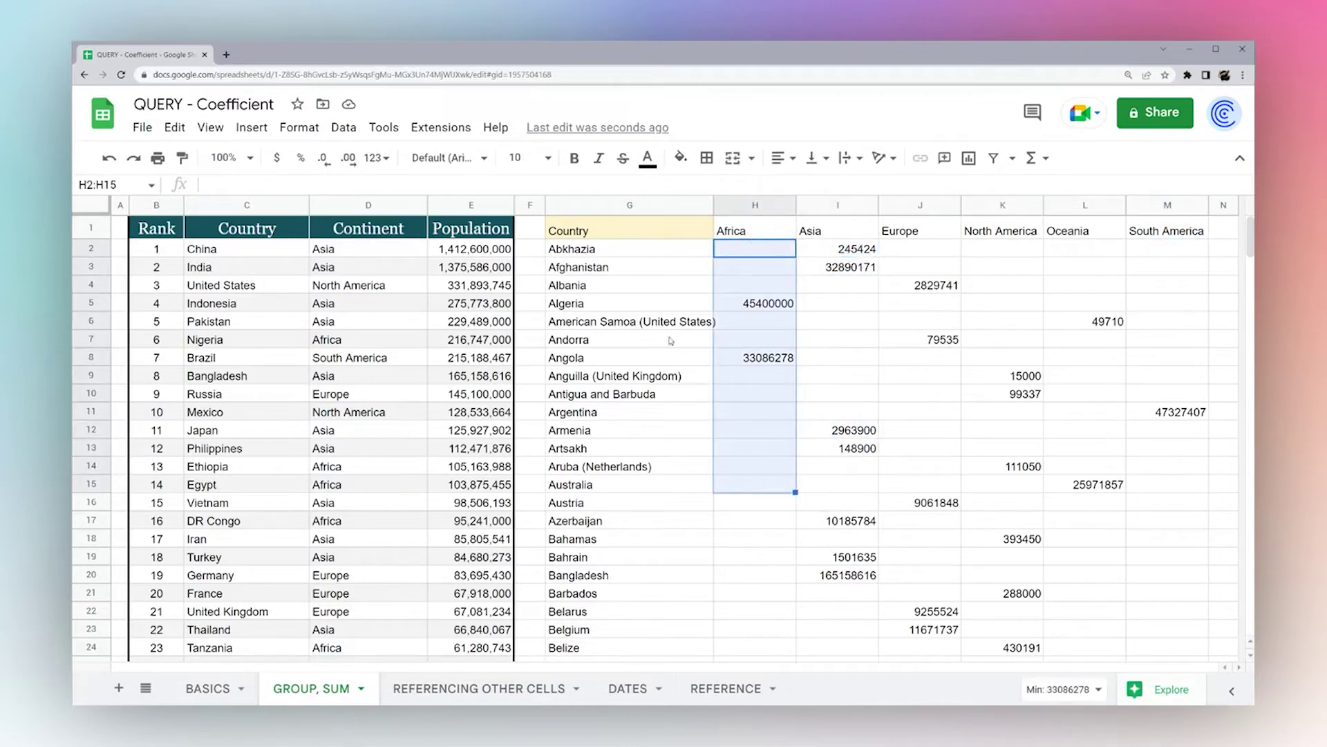
# Trace Afghanistan, Albania and American Samoa to their continent populations, then open REFERENCING OTHER CELLS
pyautogui.click(591, 250)
pyautogui.click(575, 269)
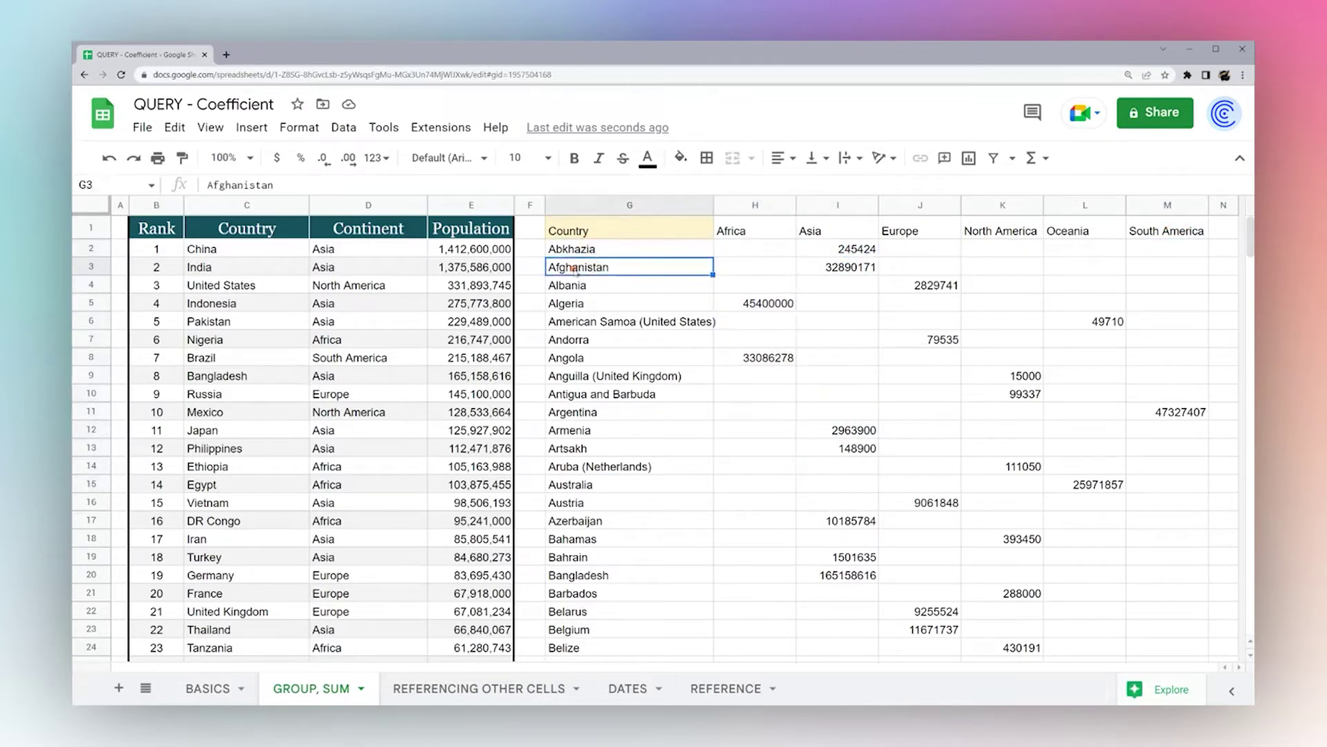
pyautogui.click(832, 269)
pyautogui.click(598, 286)
pyautogui.click(917, 284)
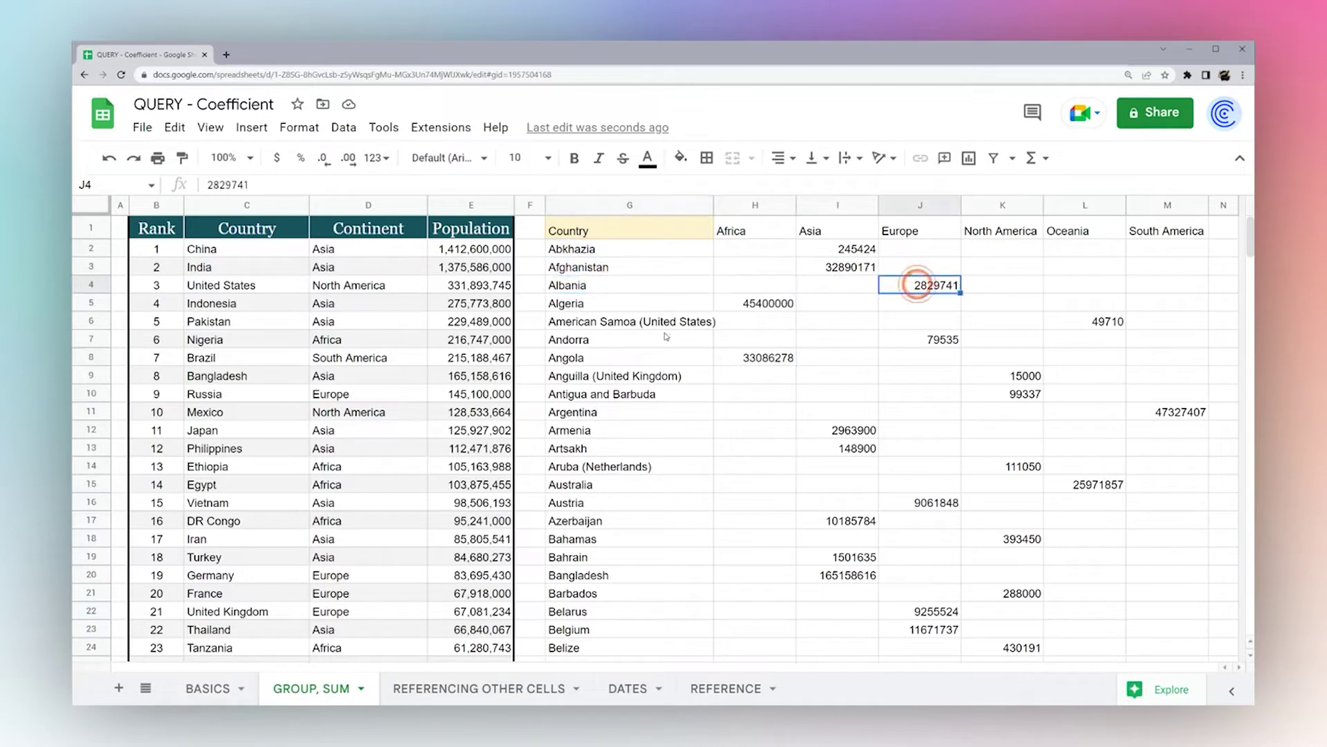
pyautogui.click(633, 323)
pyautogui.click(1106, 322)
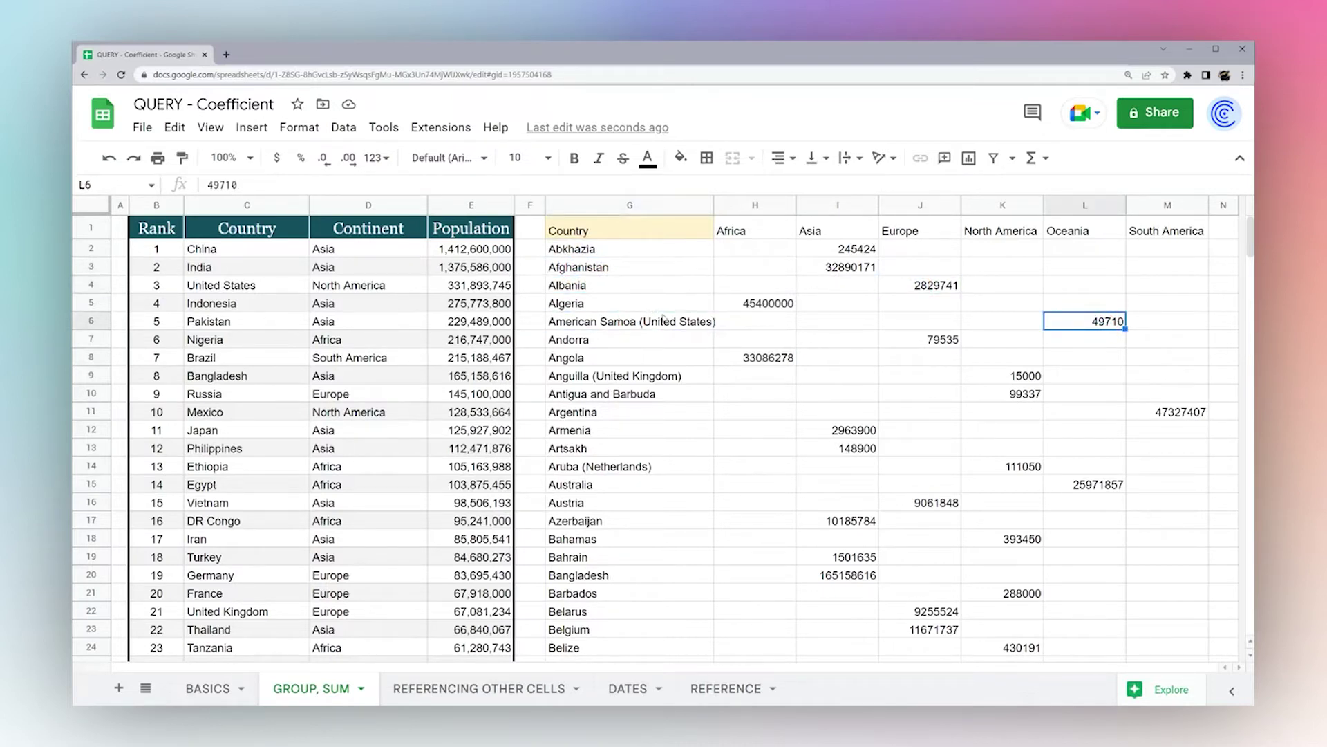
pyautogui.click(592, 233)
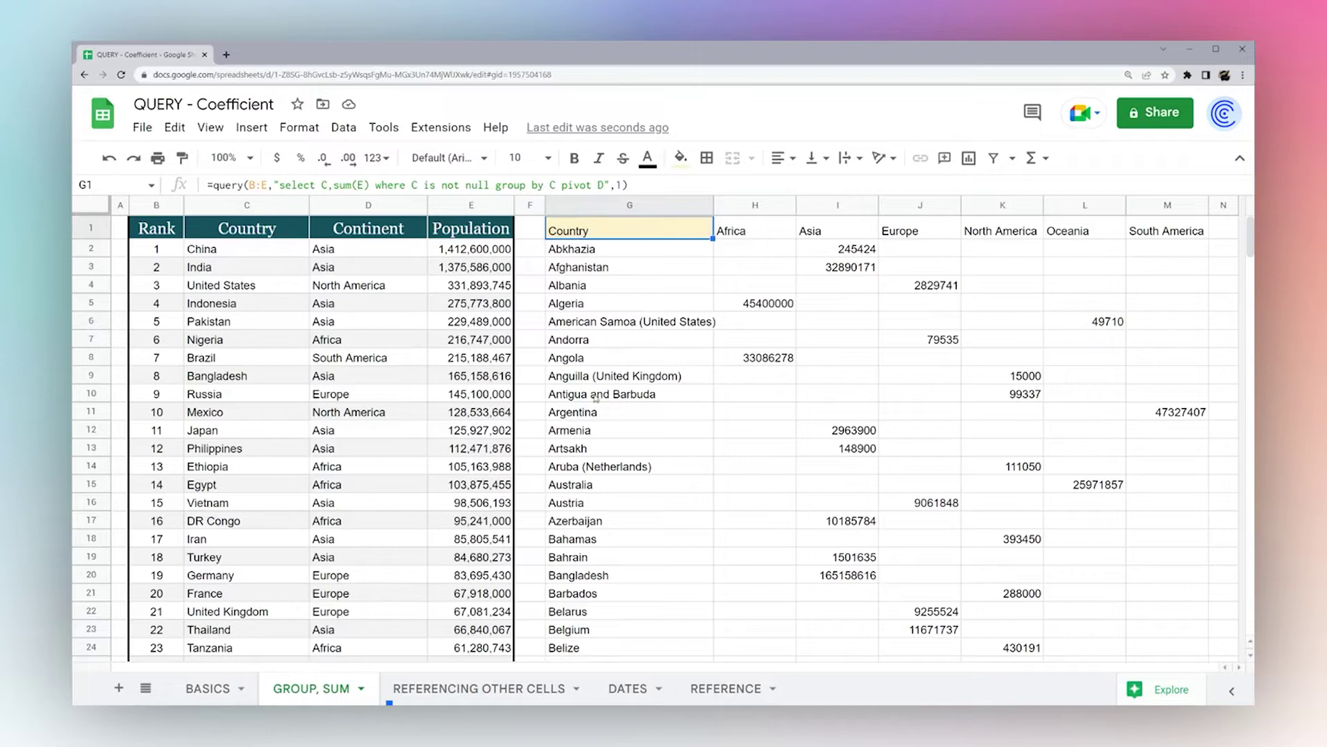
pyautogui.click(453, 686)
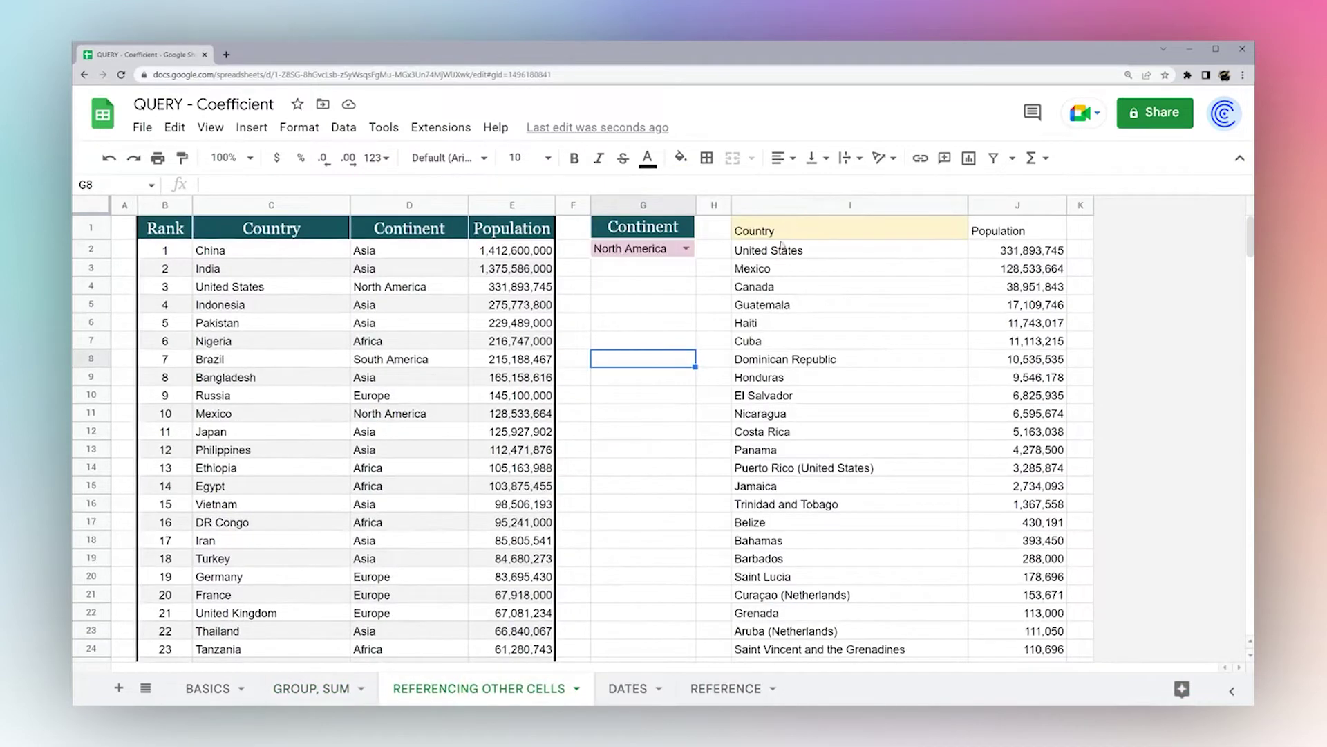
# Hard-code the I1 query's continent as North America, then as Asia
pyautogui.click(806, 231)
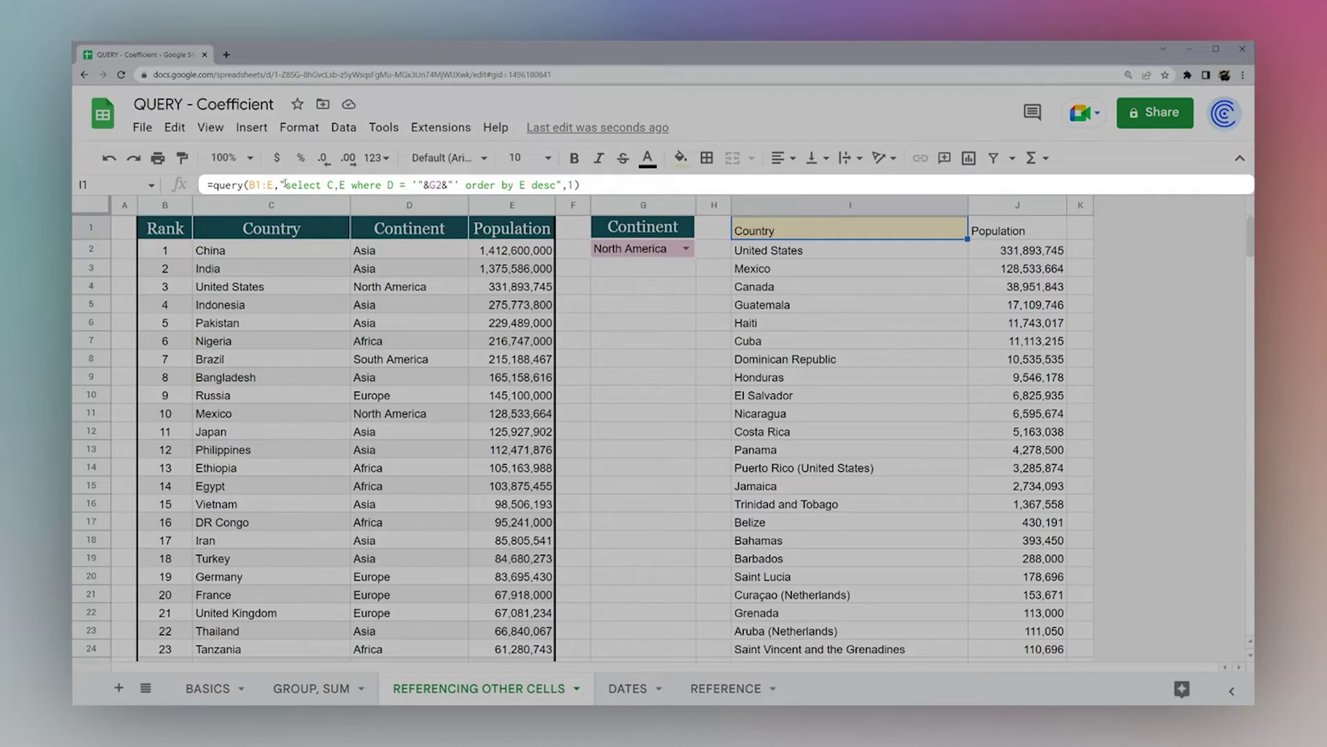
pyautogui.click(414, 180)
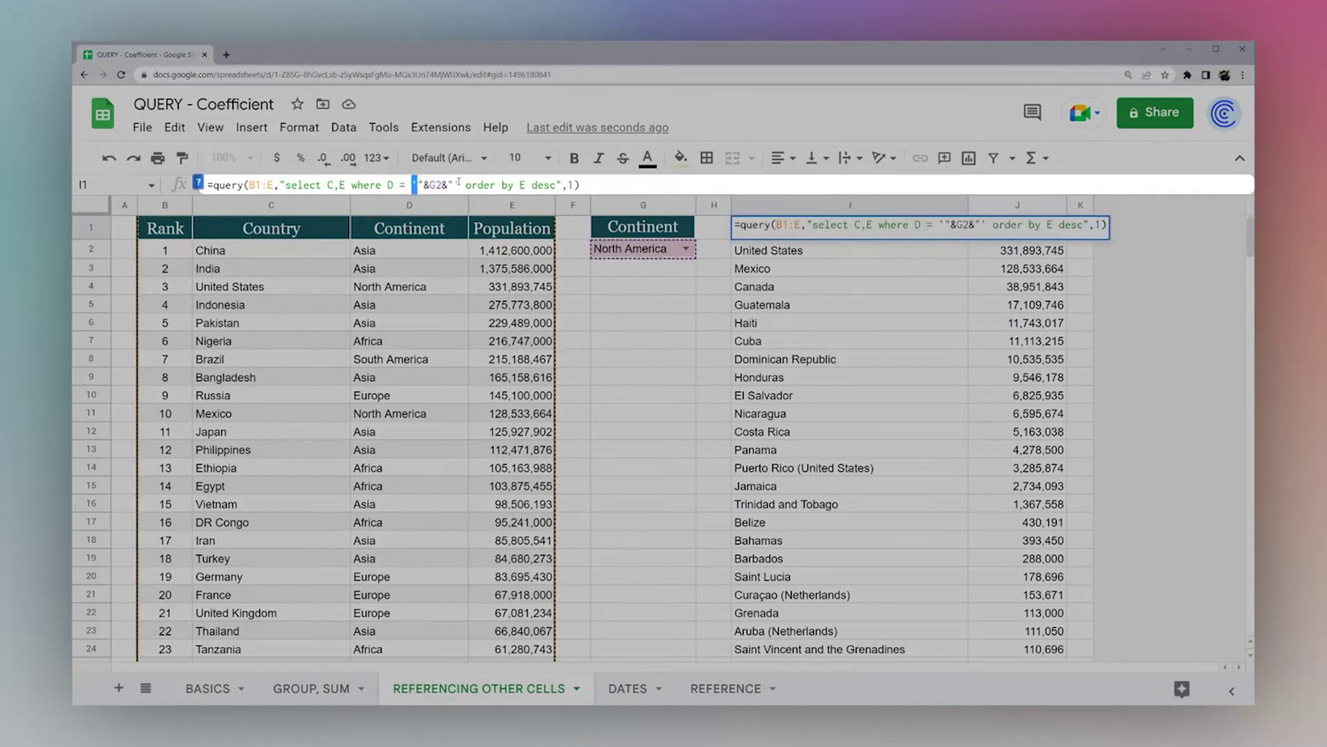
pyautogui.click(456, 185)
pyautogui.moveTo(418, 185); pyautogui.dragTo(454, 184)
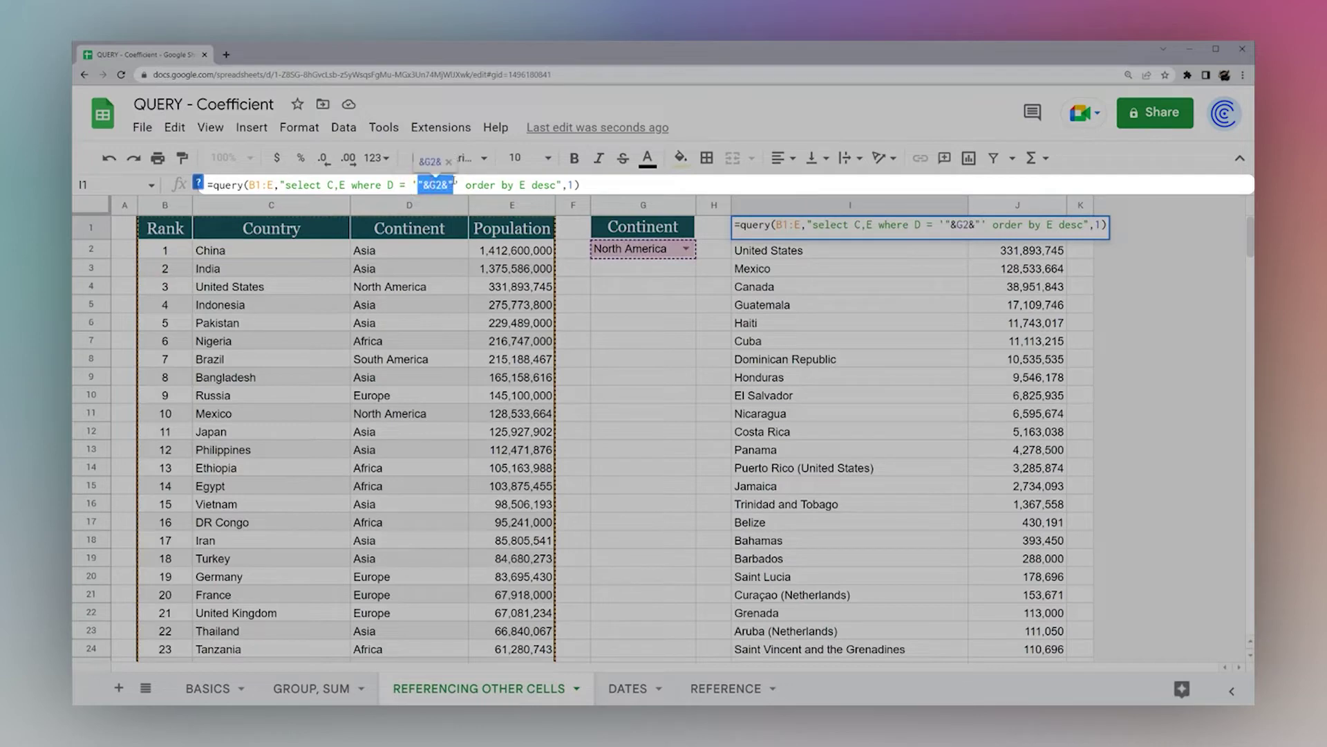
pyautogui.write('North Ameri')
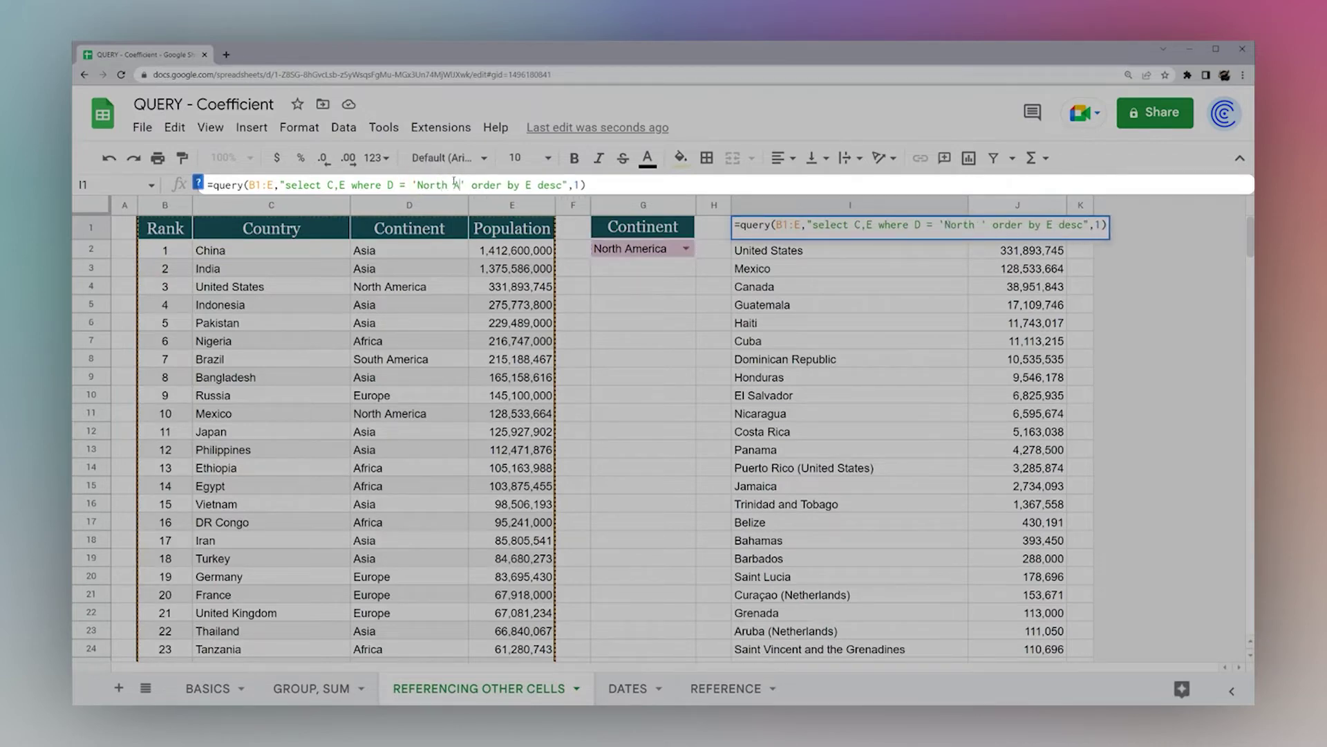
pyautogui.write('ca')
pyautogui.press('Return')
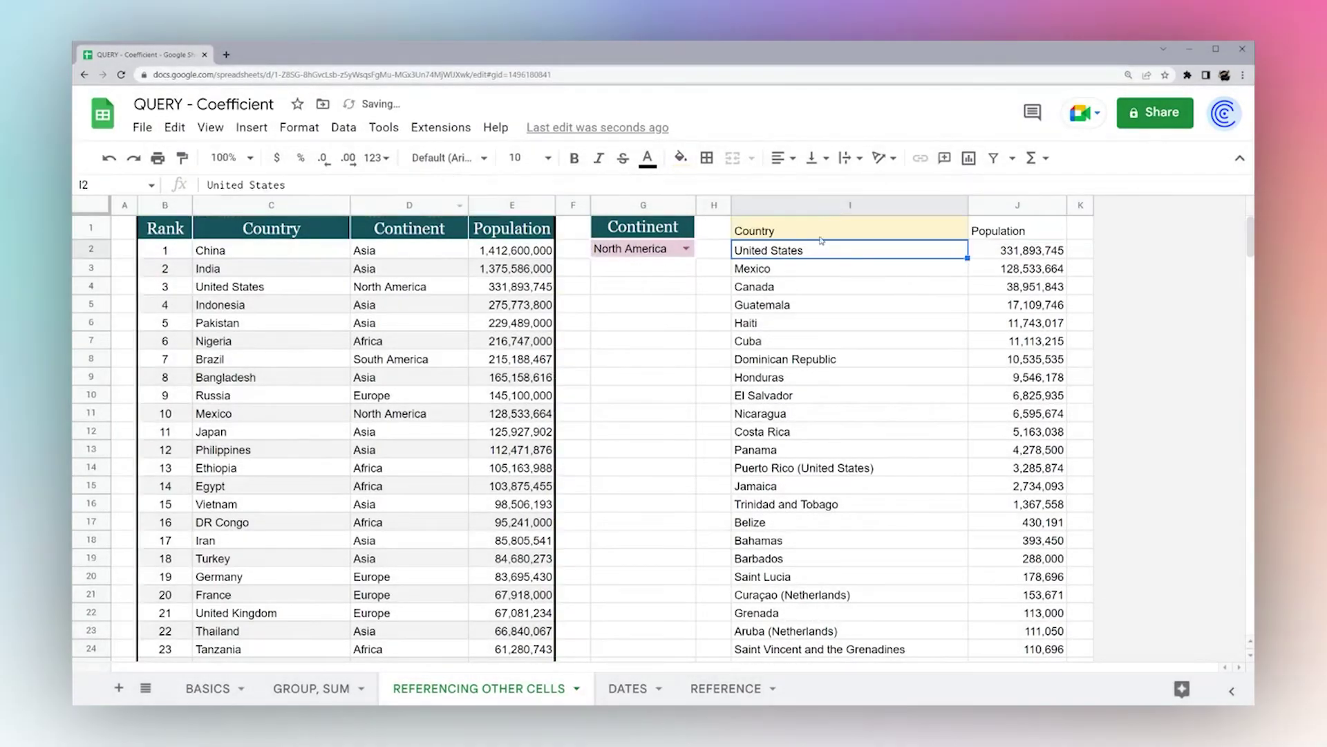
pyautogui.click(816, 231)
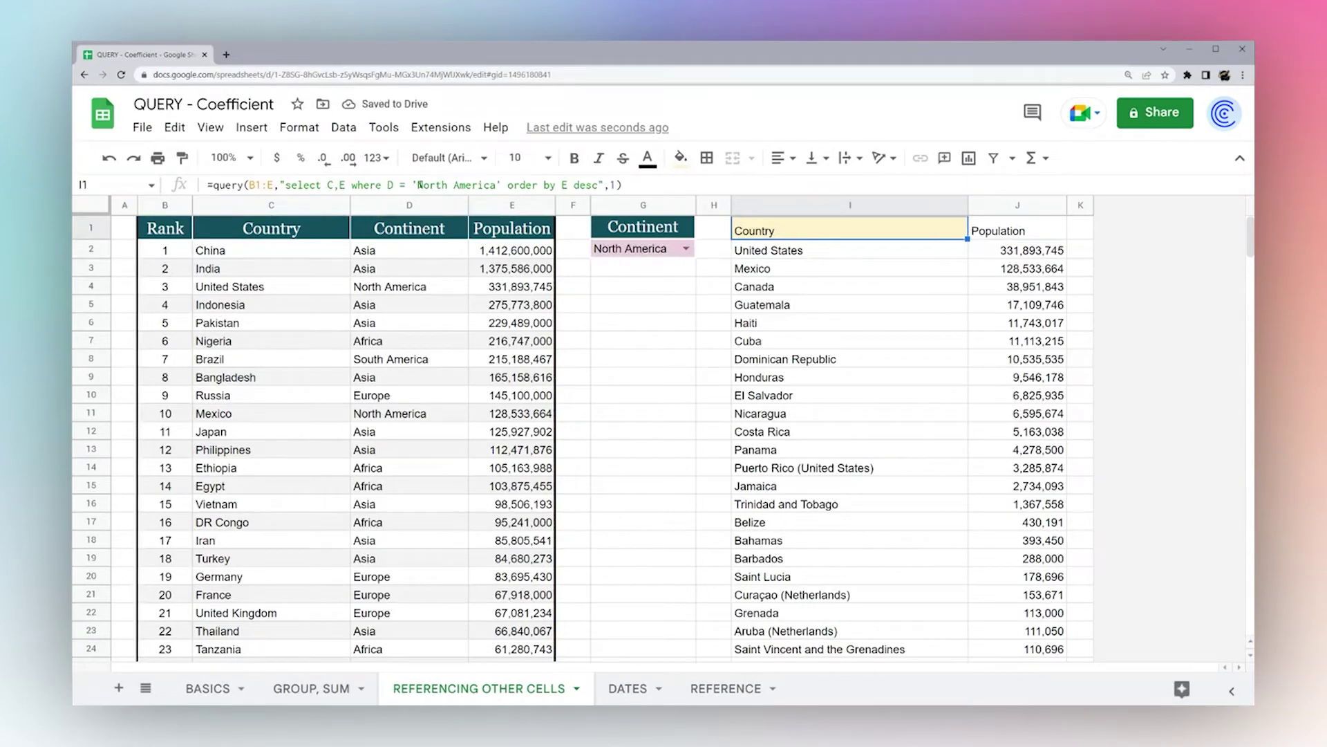
pyautogui.moveTo(418, 184); pyautogui.dragTo(497, 185)
pyautogui.write('Asi')
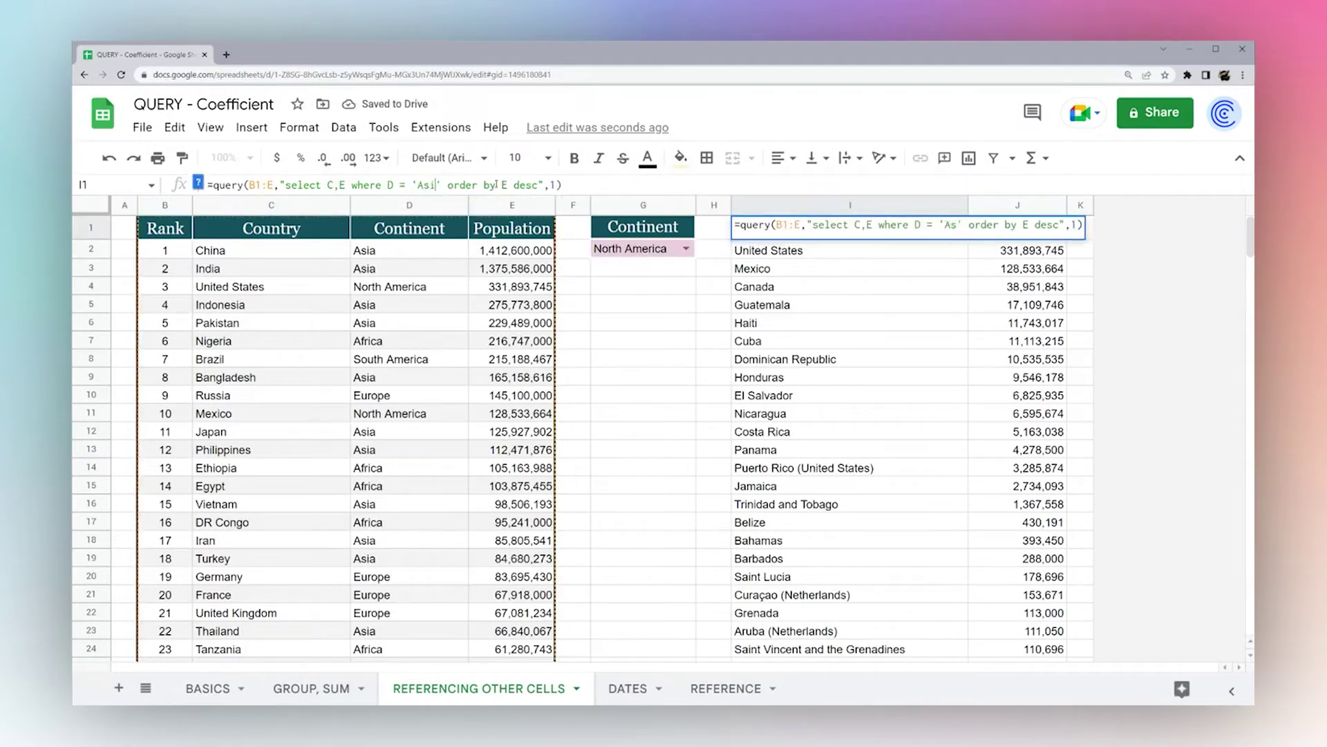
pyautogui.write('a')
pyautogui.press('Return')
# Set G2 to Africa and delete the hard-coded Asia from I1's query
pyautogui.click(816, 230)
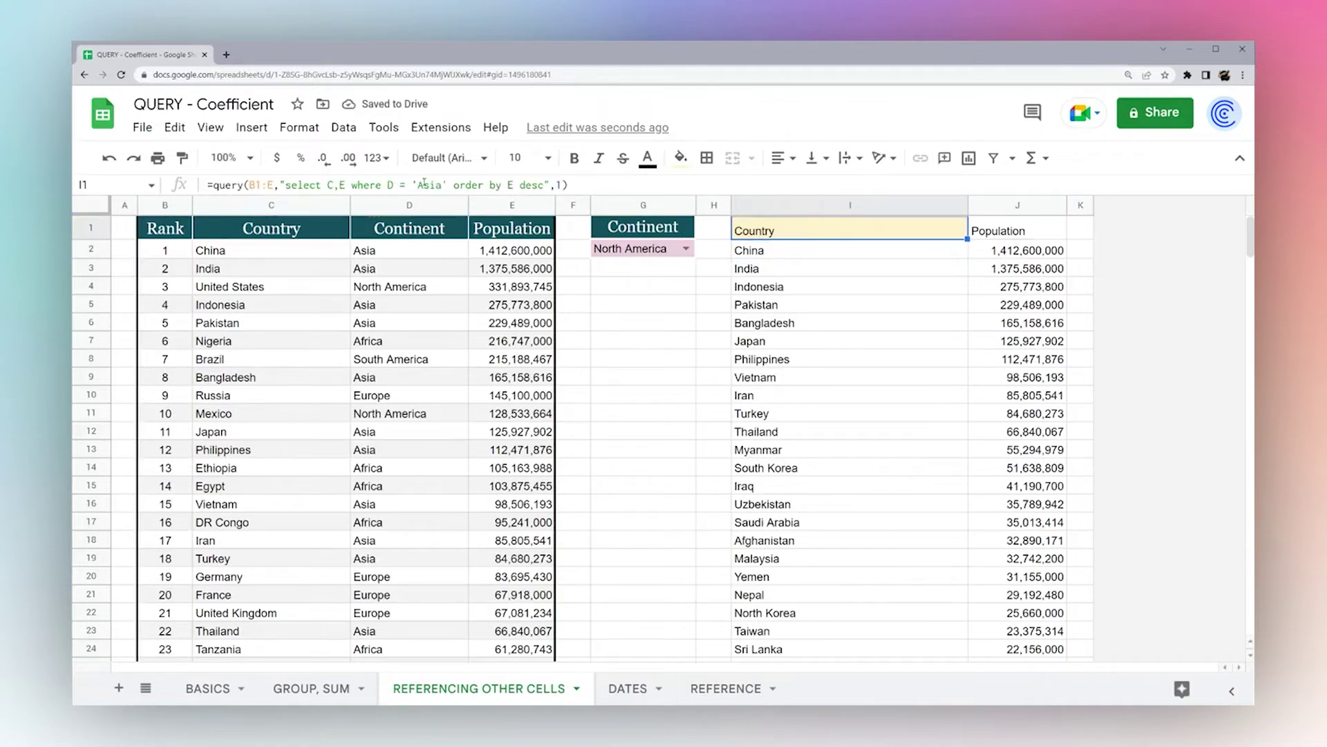
pyautogui.click(686, 248)
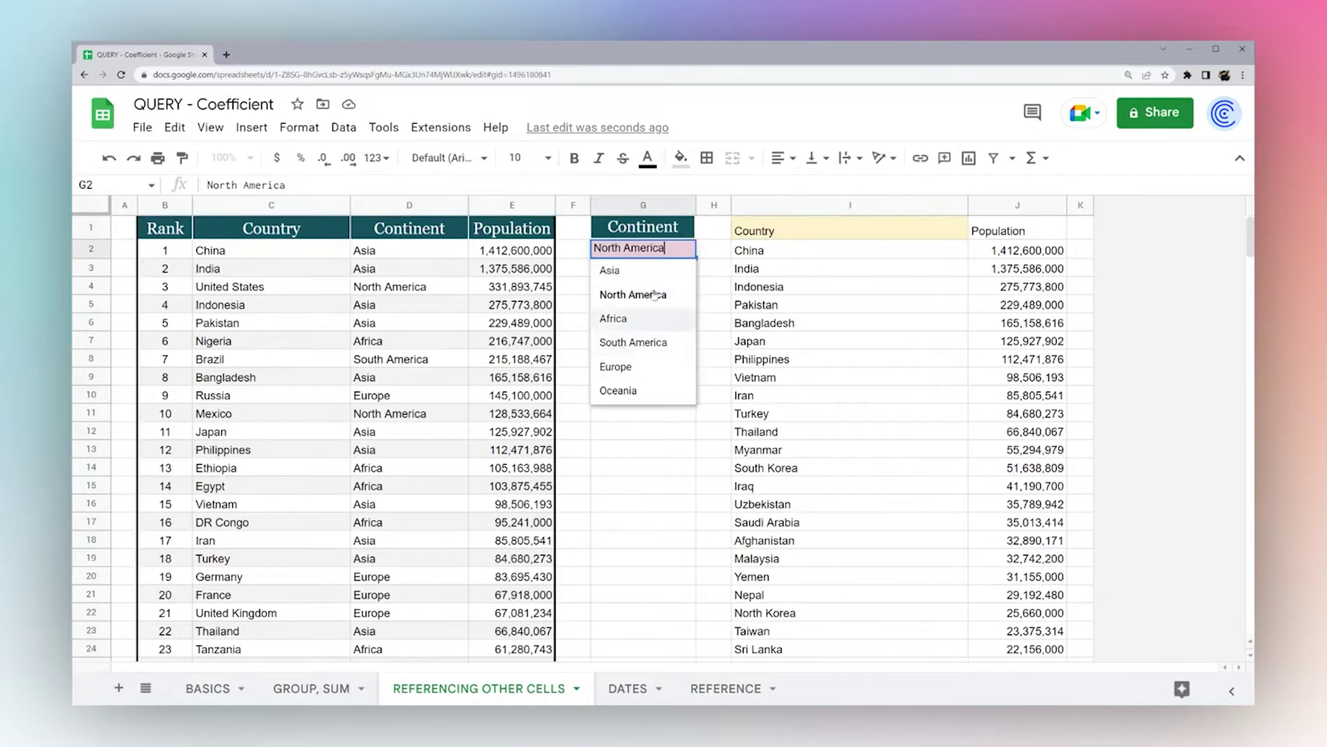
pyautogui.click(627, 318)
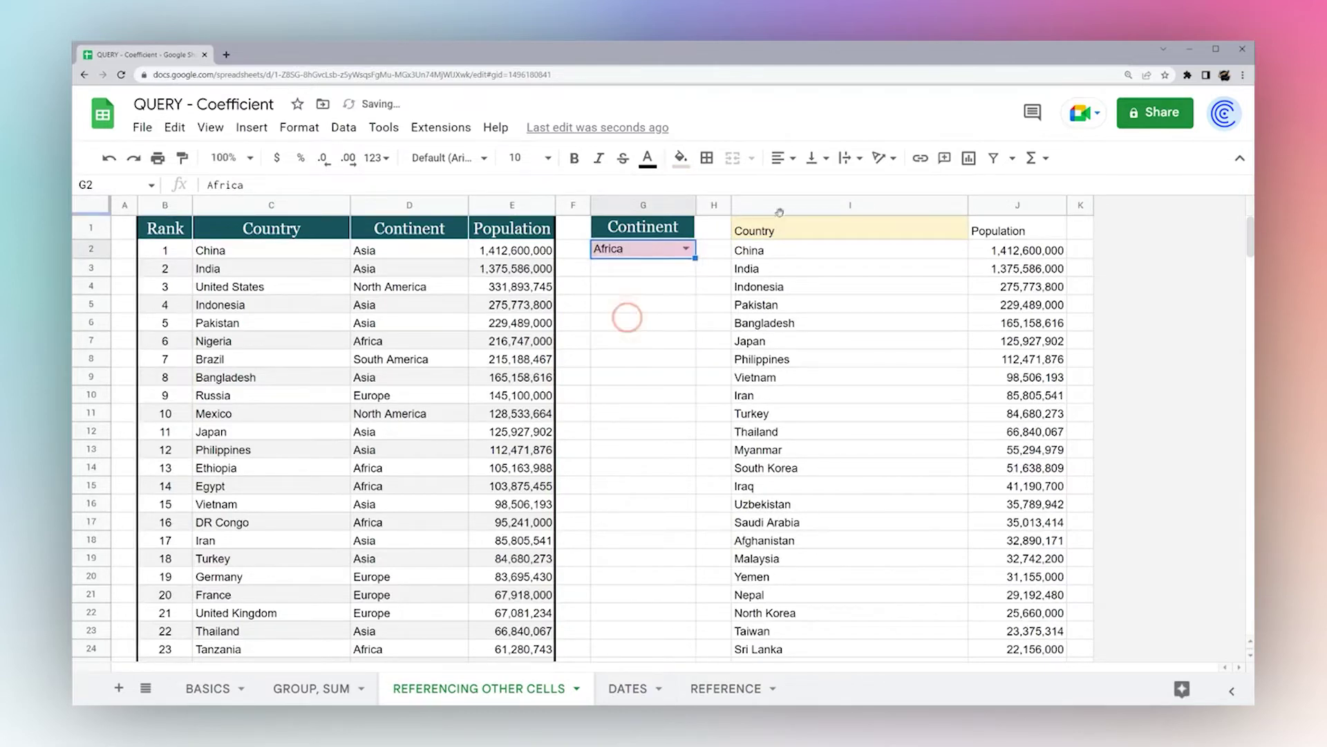
pyautogui.click(789, 232)
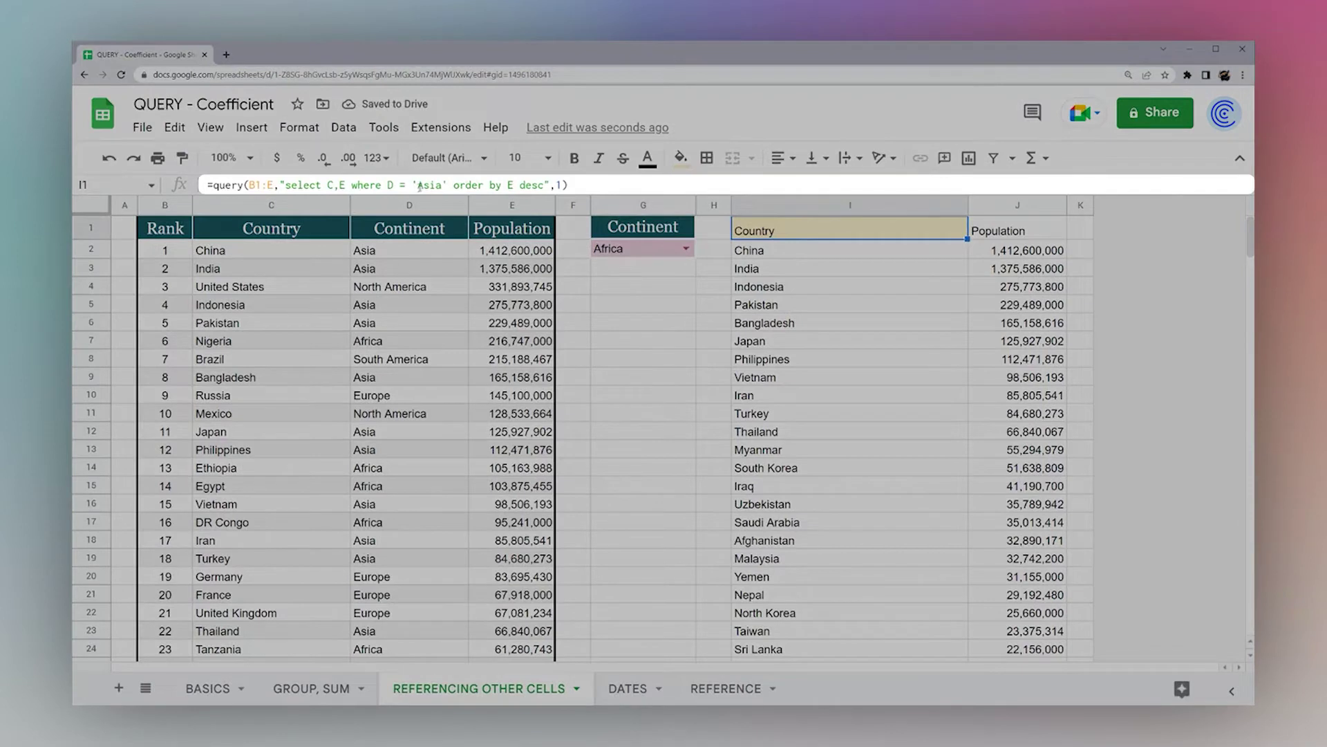
pyautogui.doubleClick(432, 184)
pyautogui.press('BackSpace')
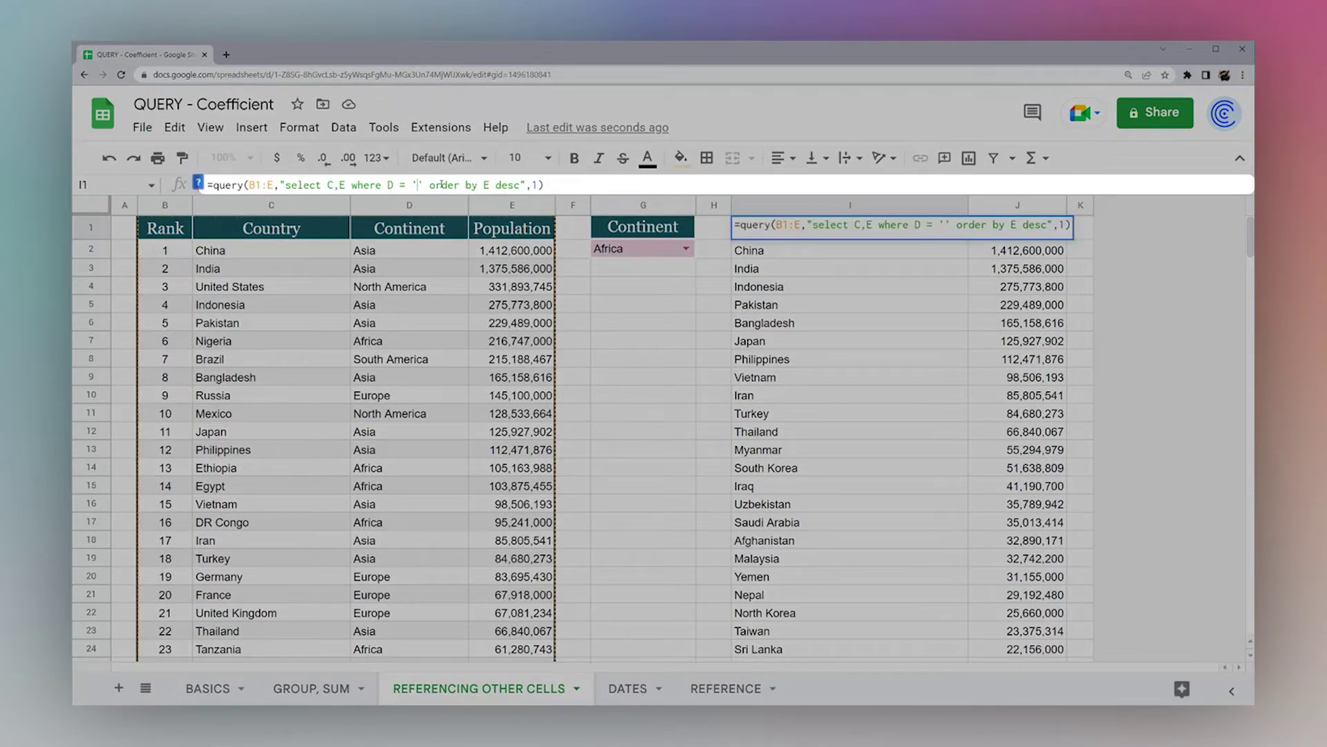
pyautogui.write('Asia')
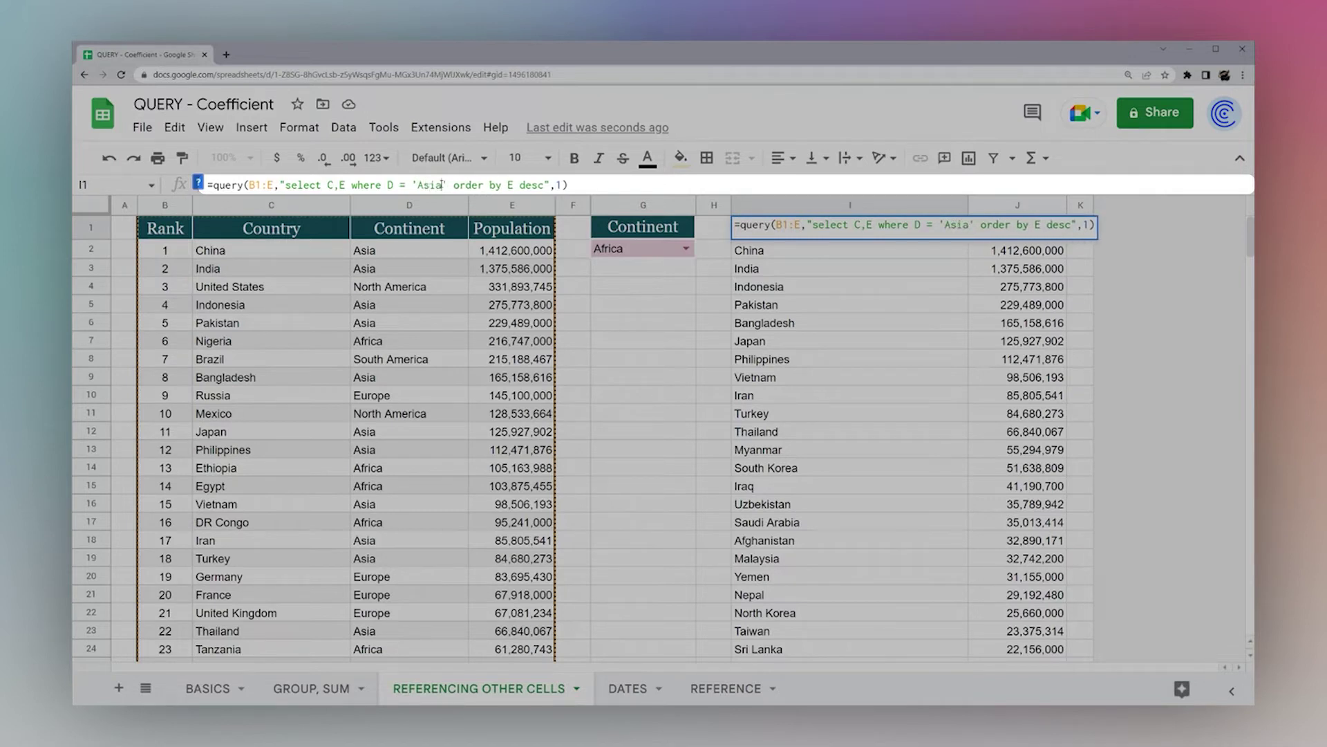
pyautogui.press('BackSpace')
pyautogui.press('BackSpace')
pyautogui.press('BackSpace')
pyautogui.press('BackSpace')
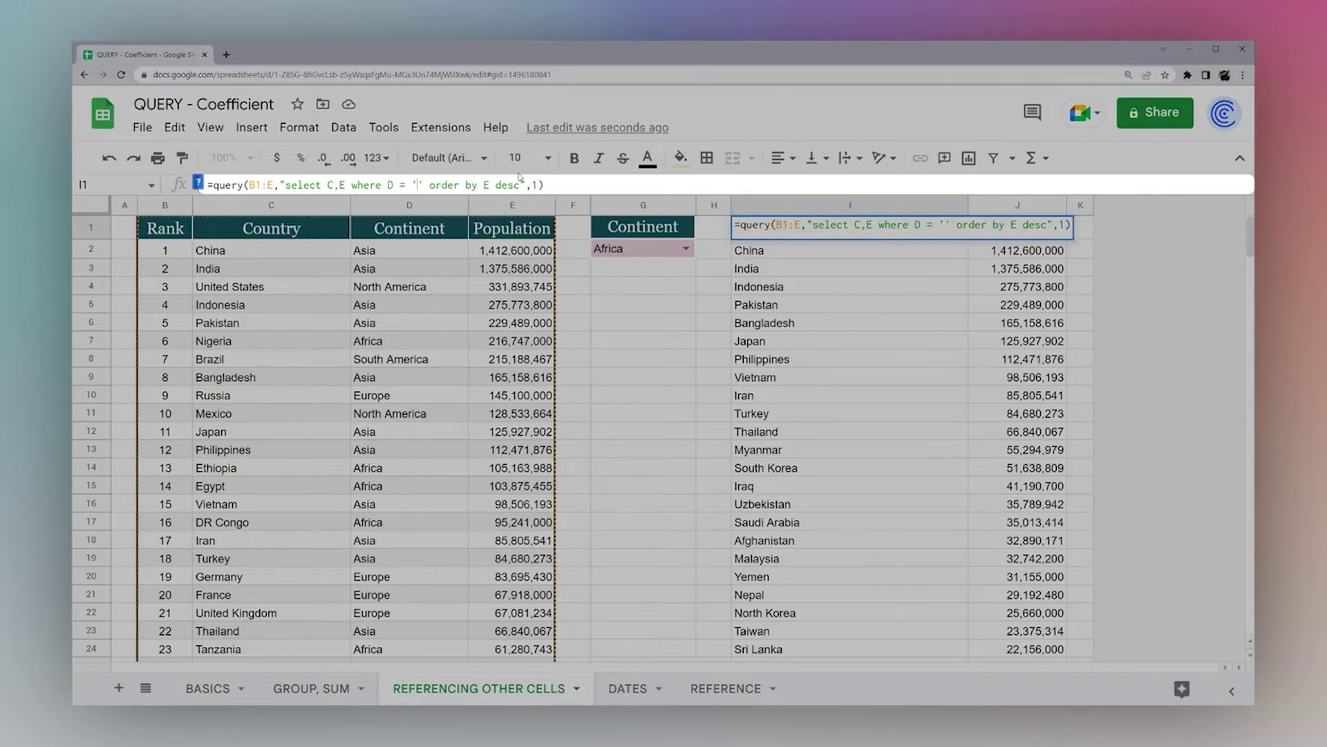
# Insert a "&G2&" concatenation between the quotes so I1's query reads G2's continent
pyautogui.doubleClick(521, 186)
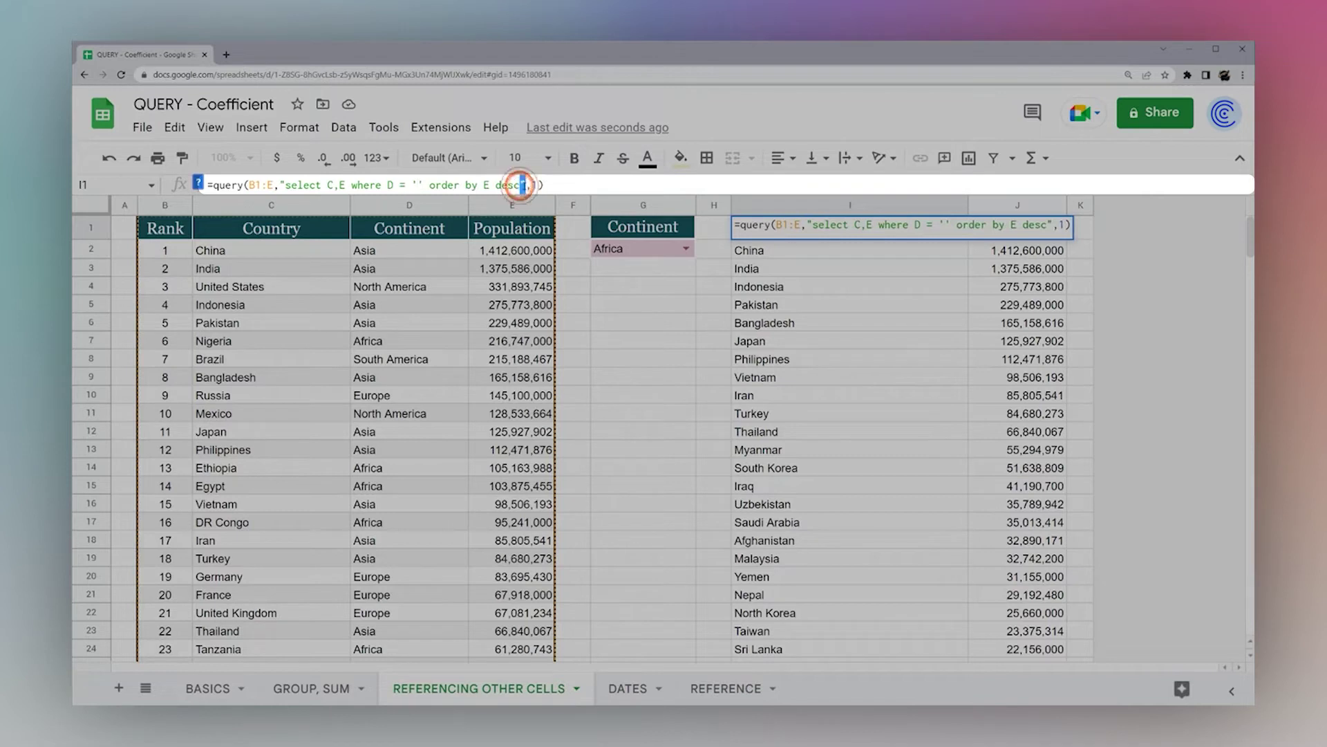
pyautogui.click(418, 185)
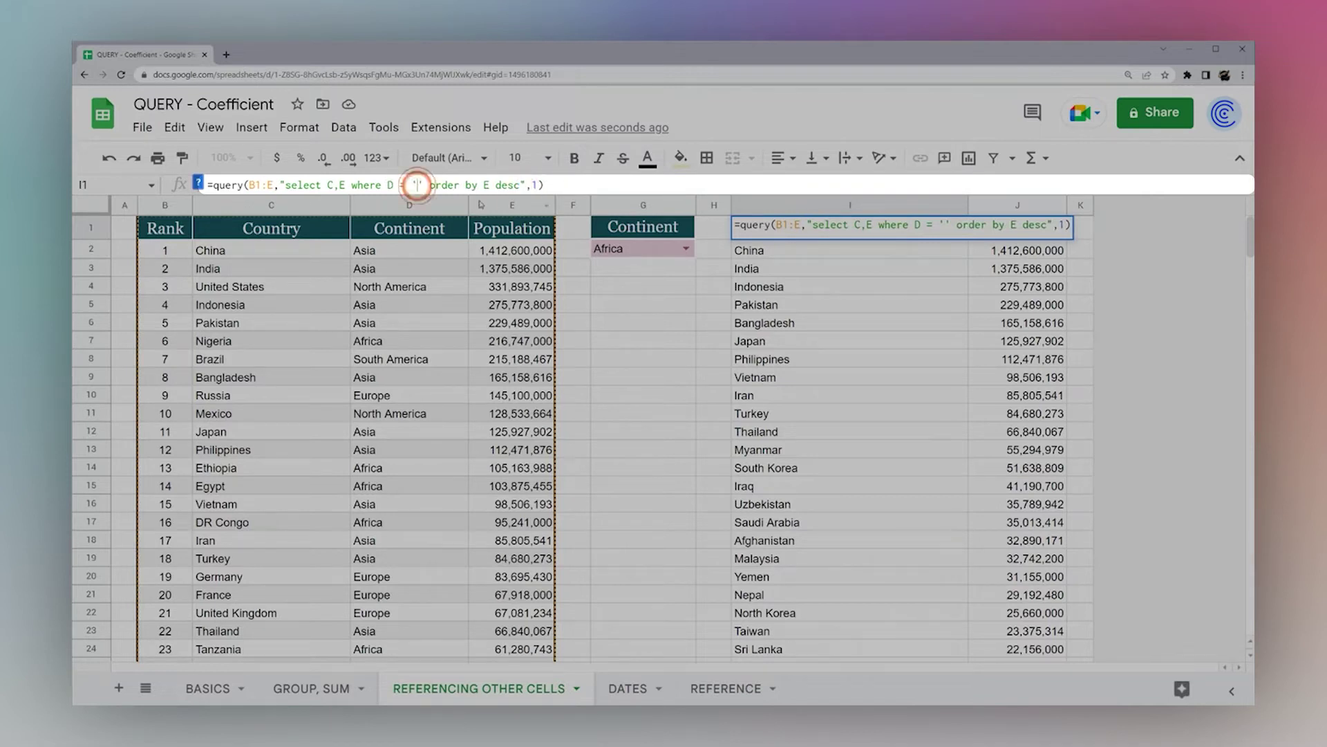
pyautogui.write('""')
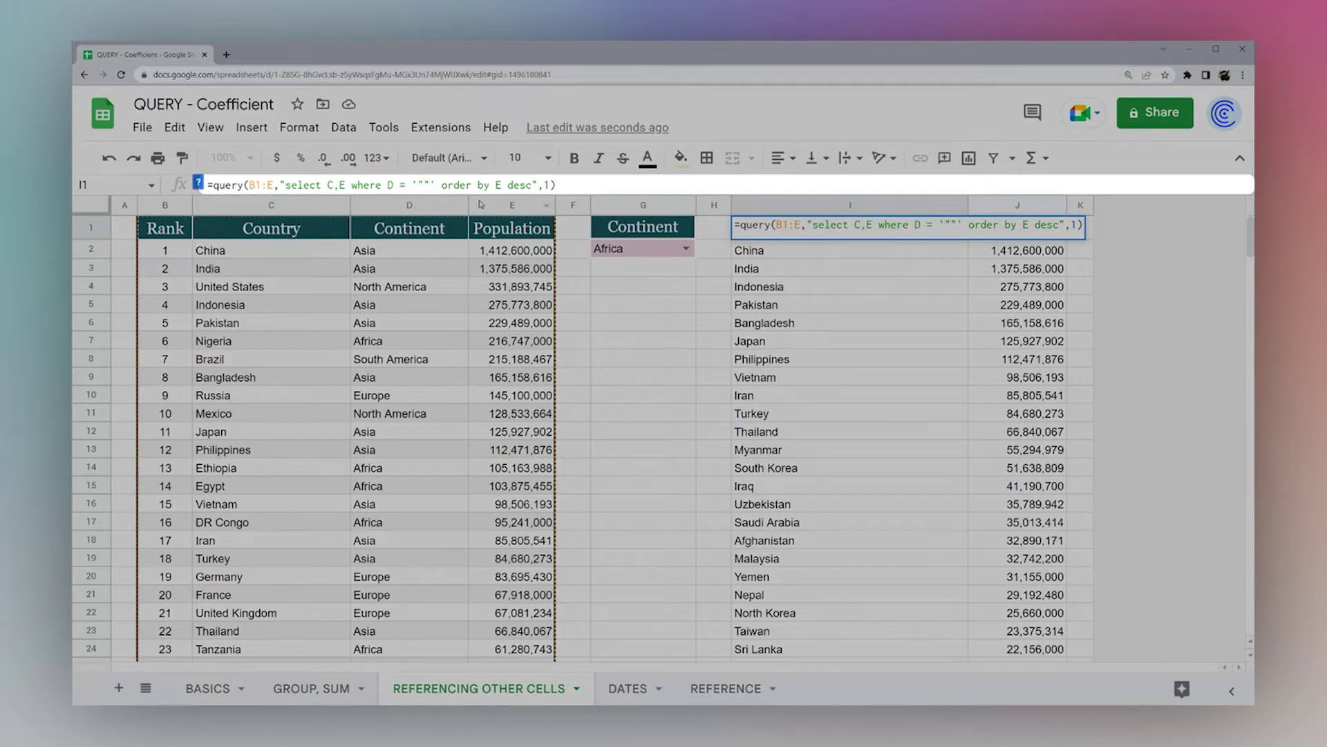
pyautogui.write('&&')
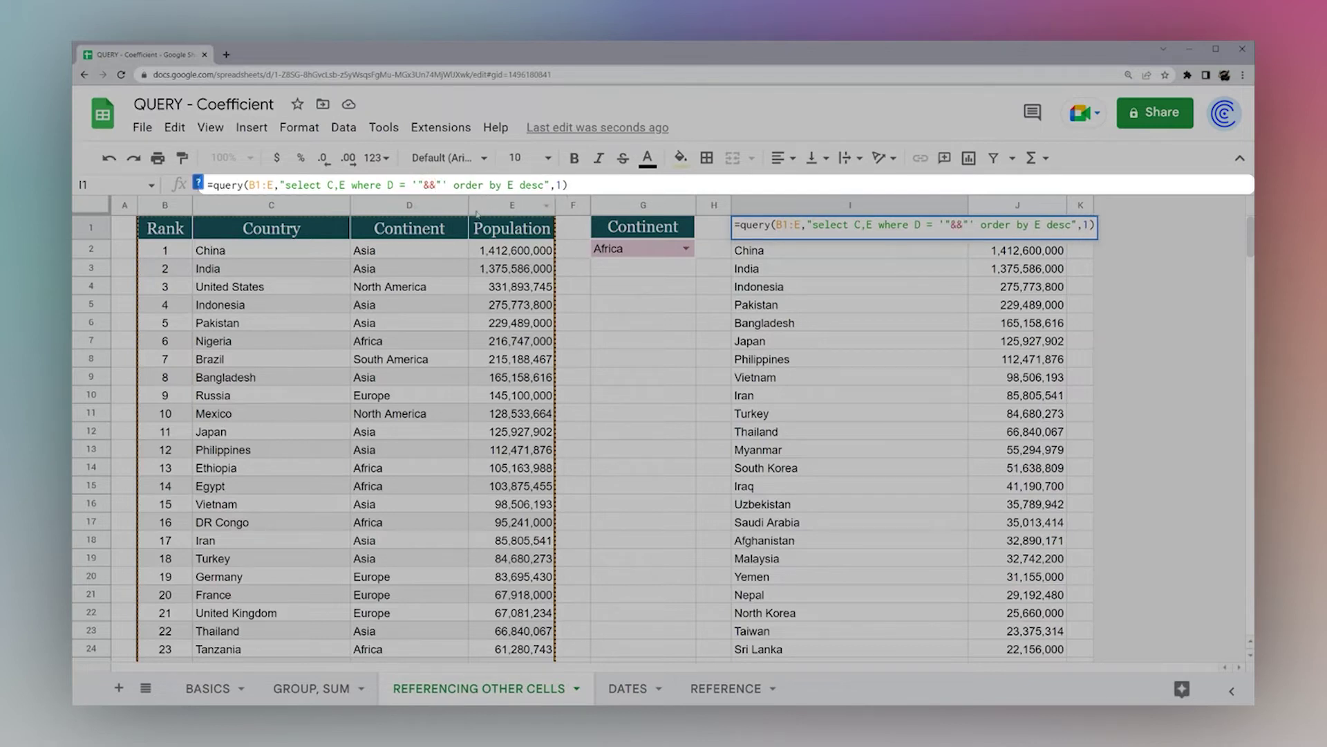
pyautogui.click(639, 250)
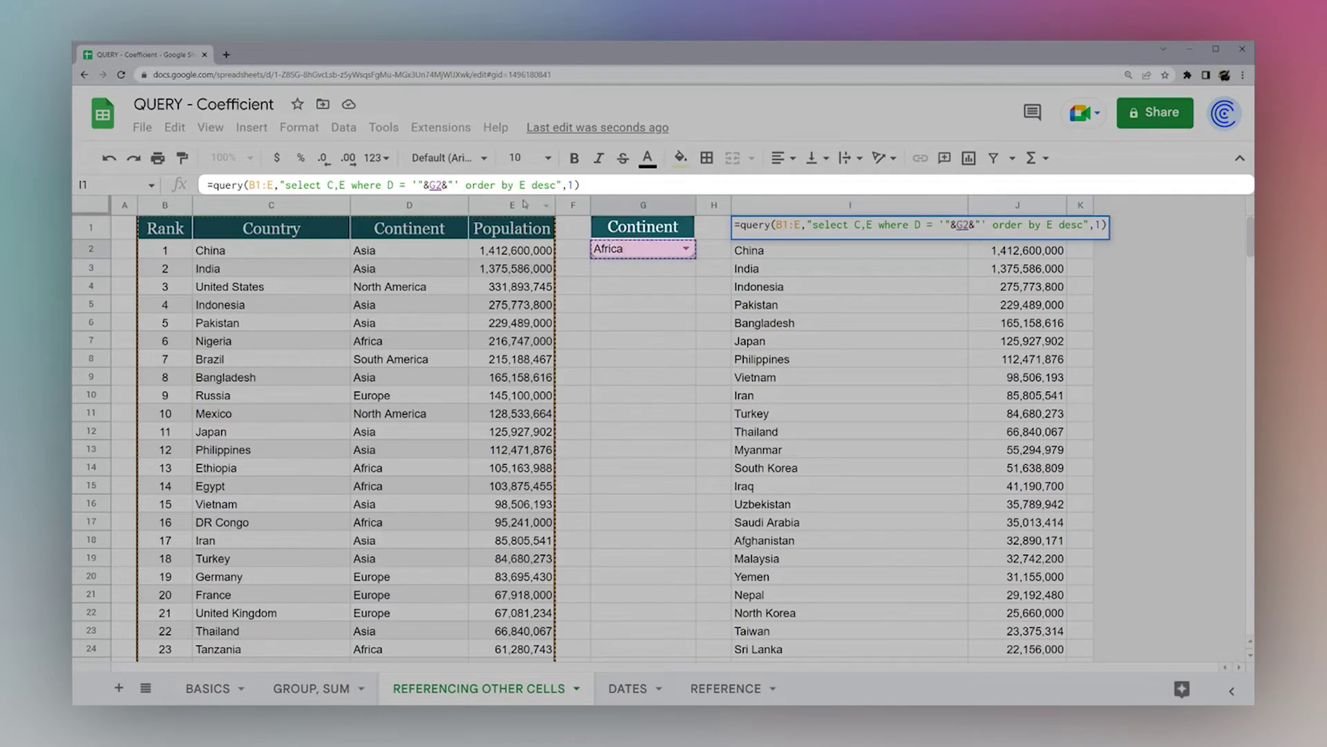
pyautogui.press('Return')
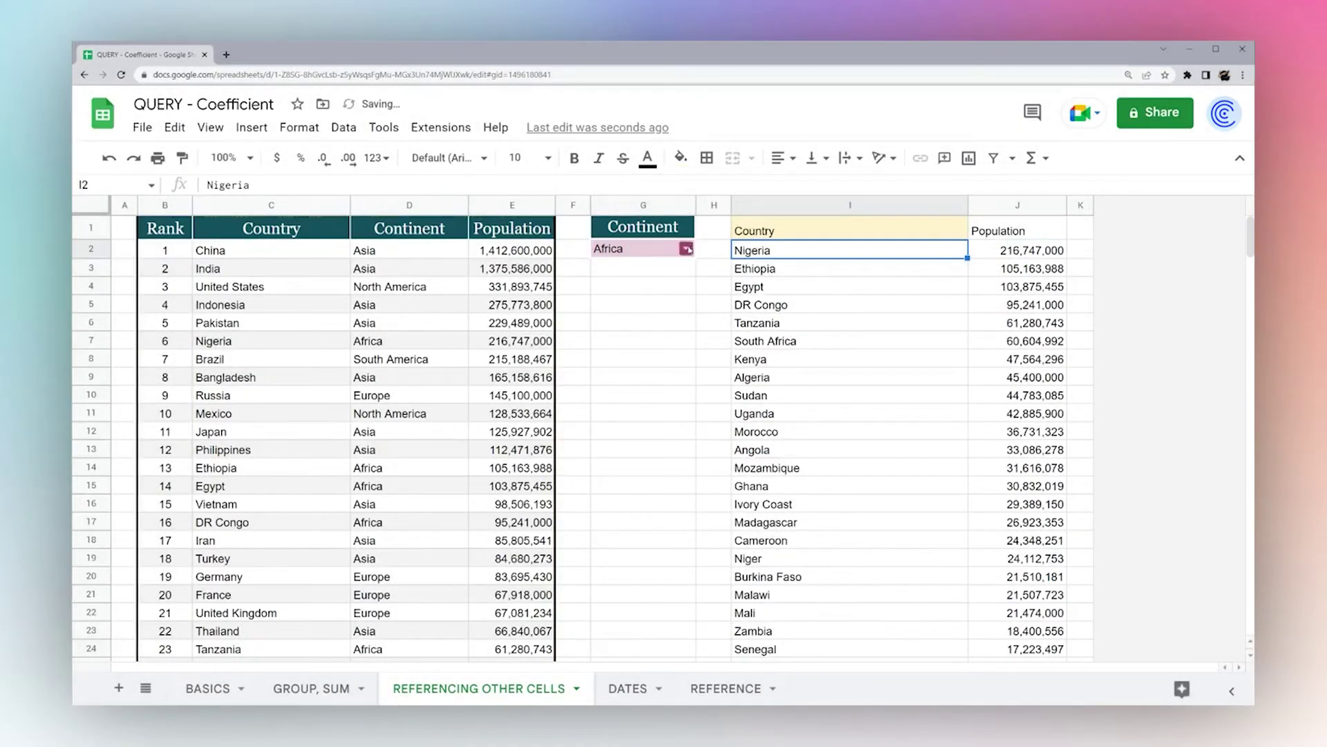
pyautogui.click(776, 232)
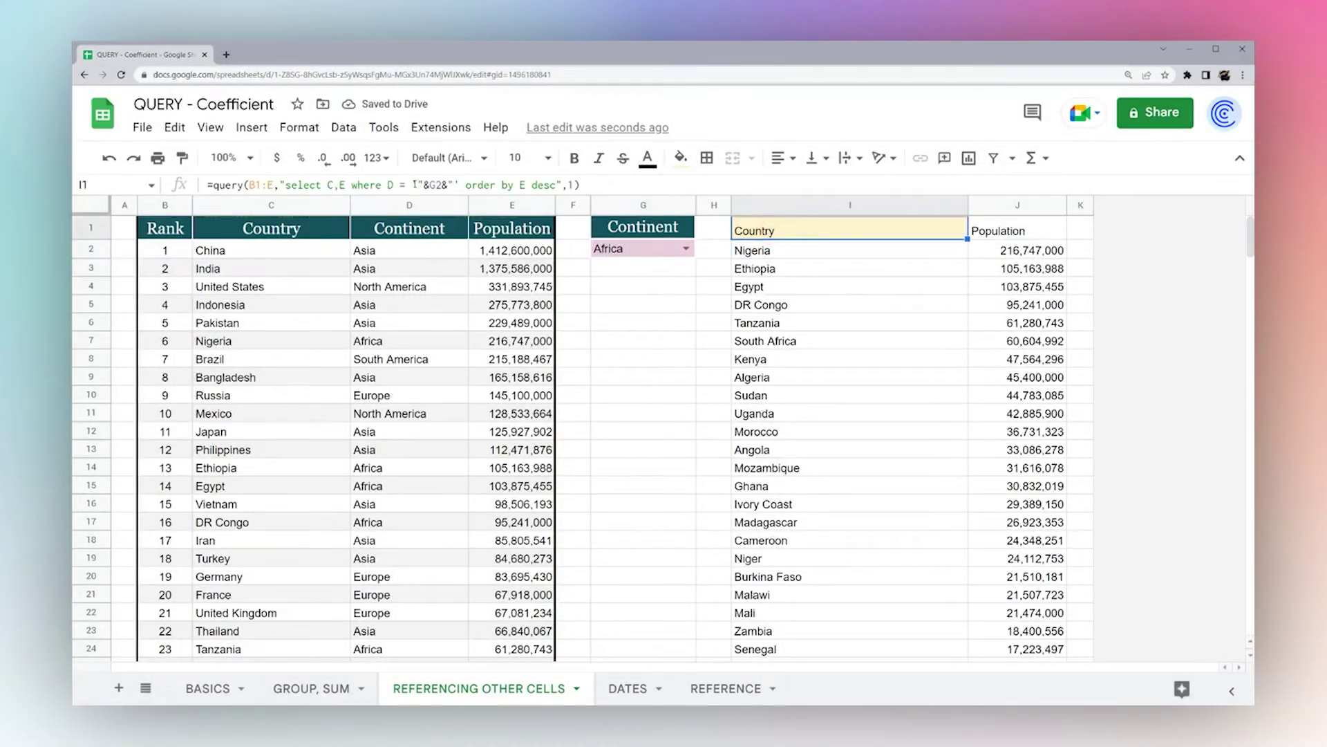
pyautogui.moveTo(414, 184); pyautogui.dragTo(458, 184)
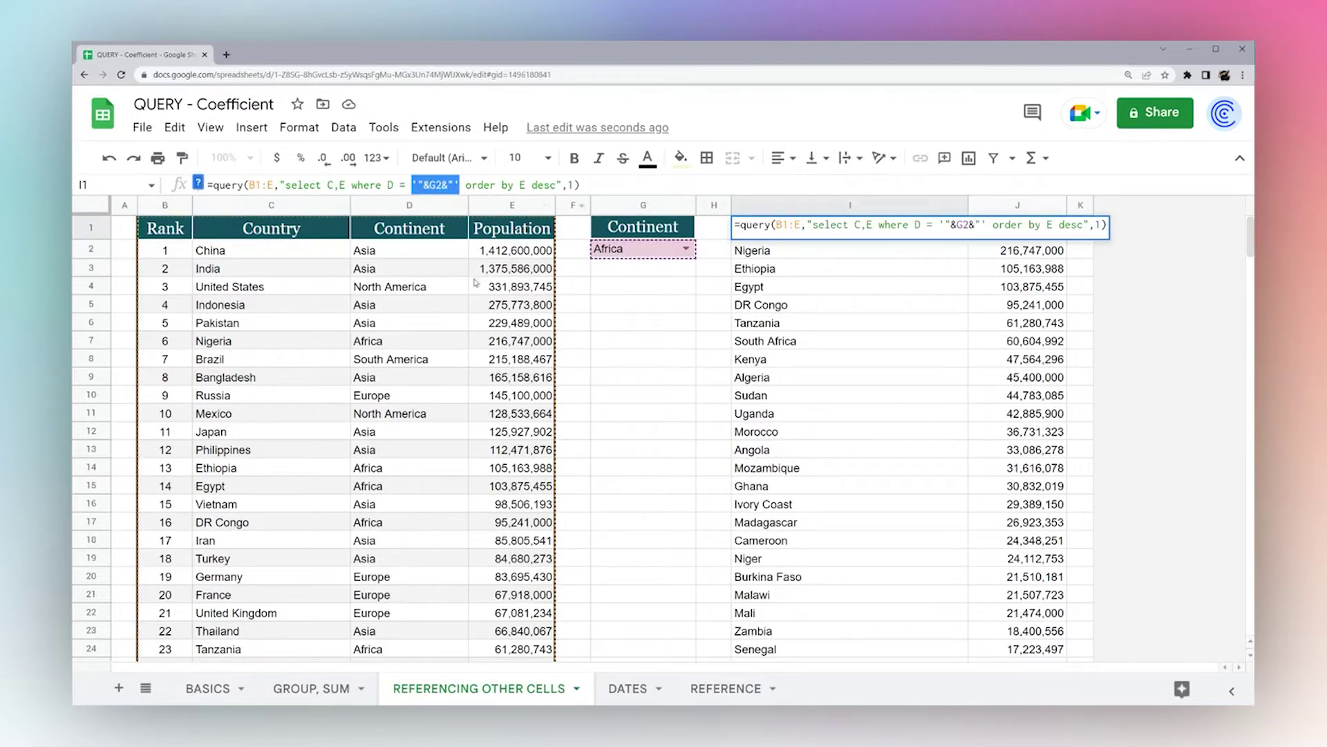
# Switch G2 through North America and Europe to Oceania, checking the Oceanian country list
pyautogui.click(614, 247)
pyautogui.click(686, 248)
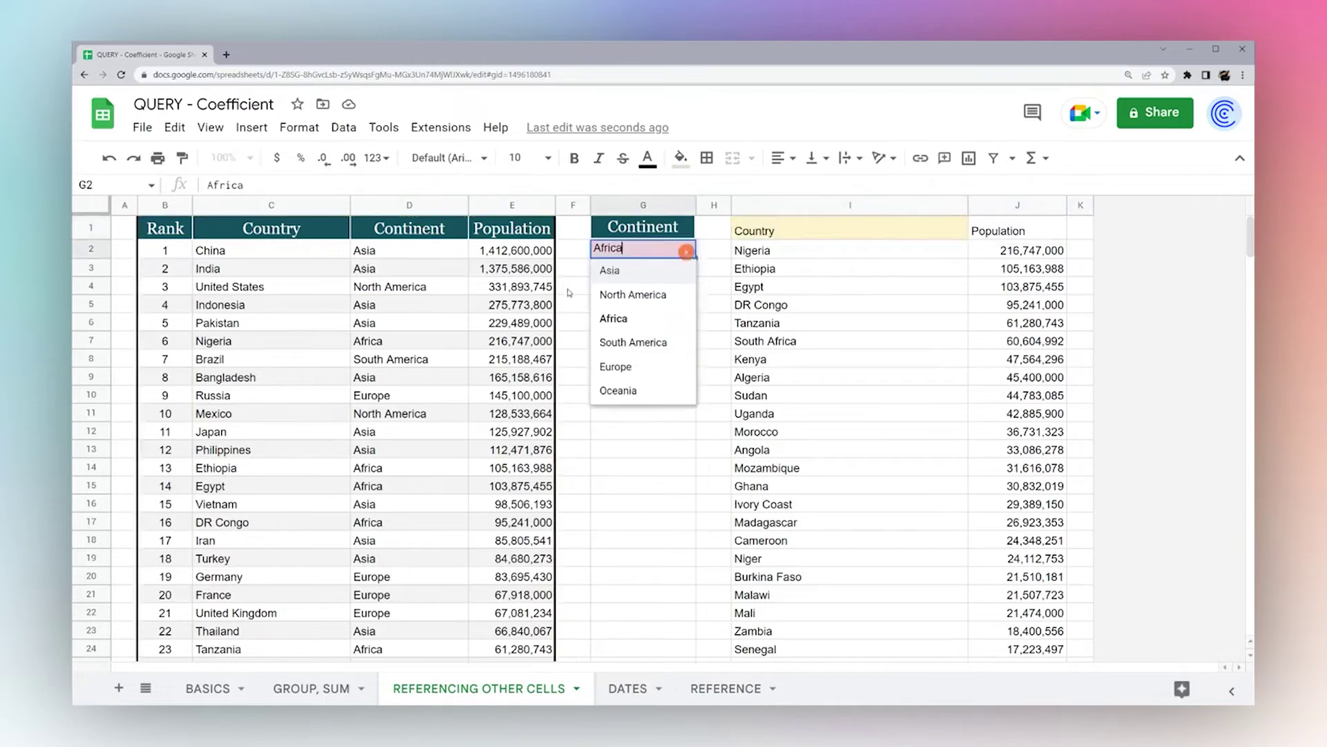
pyautogui.click(616, 295)
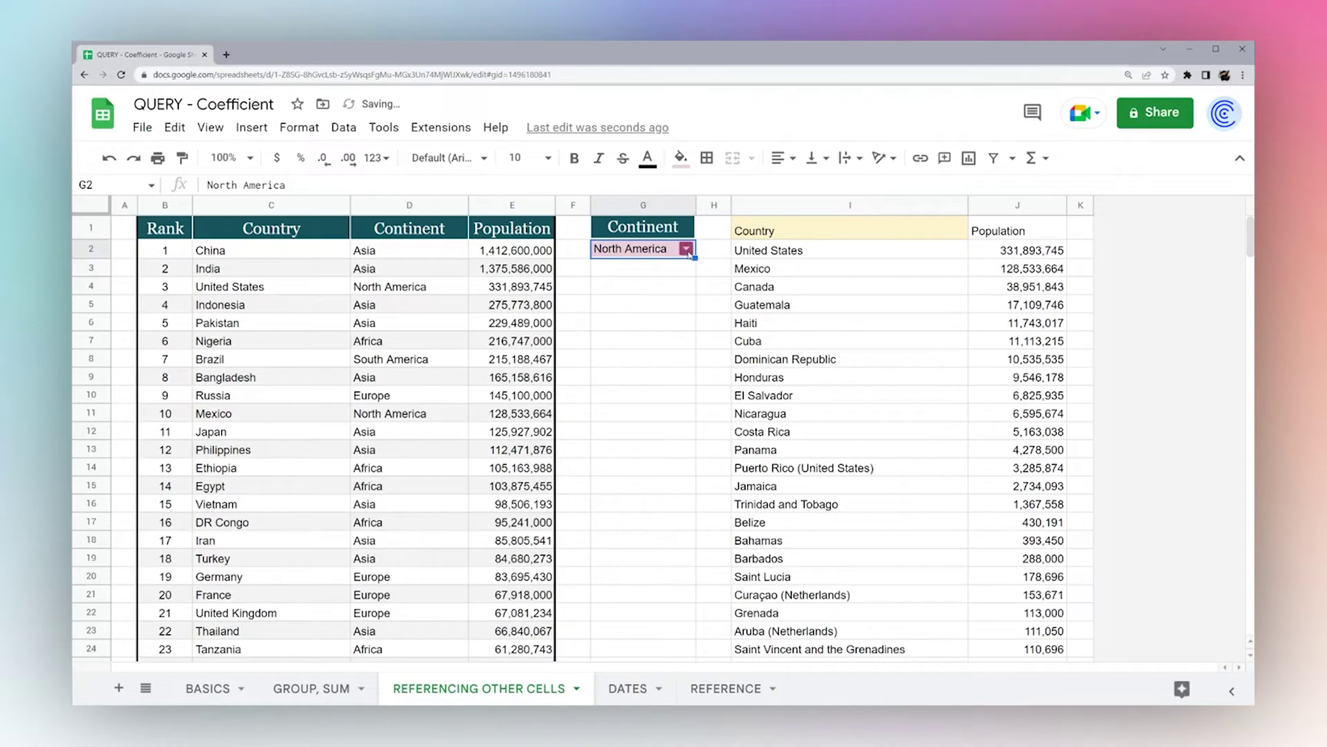
pyautogui.click(687, 248)
pyautogui.click(616, 367)
pyautogui.click(776, 249)
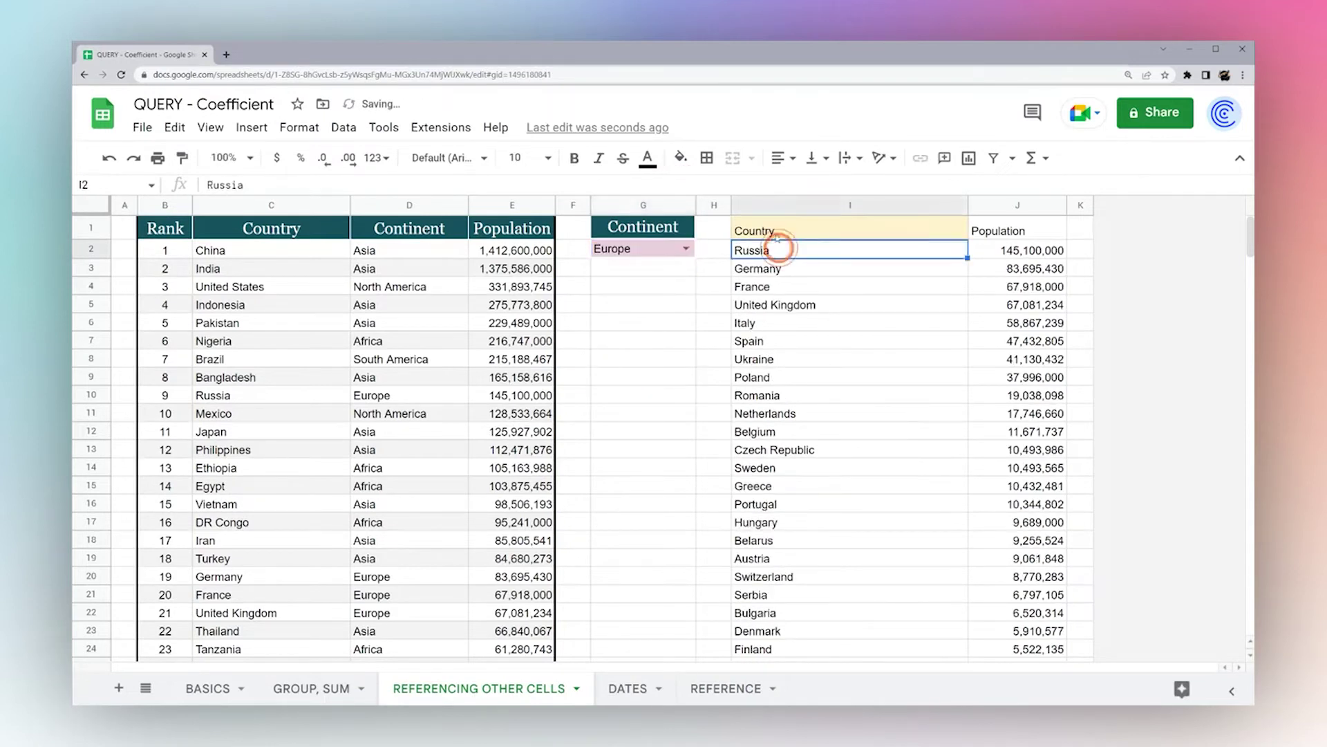
pyautogui.click(687, 248)
pyautogui.click(615, 392)
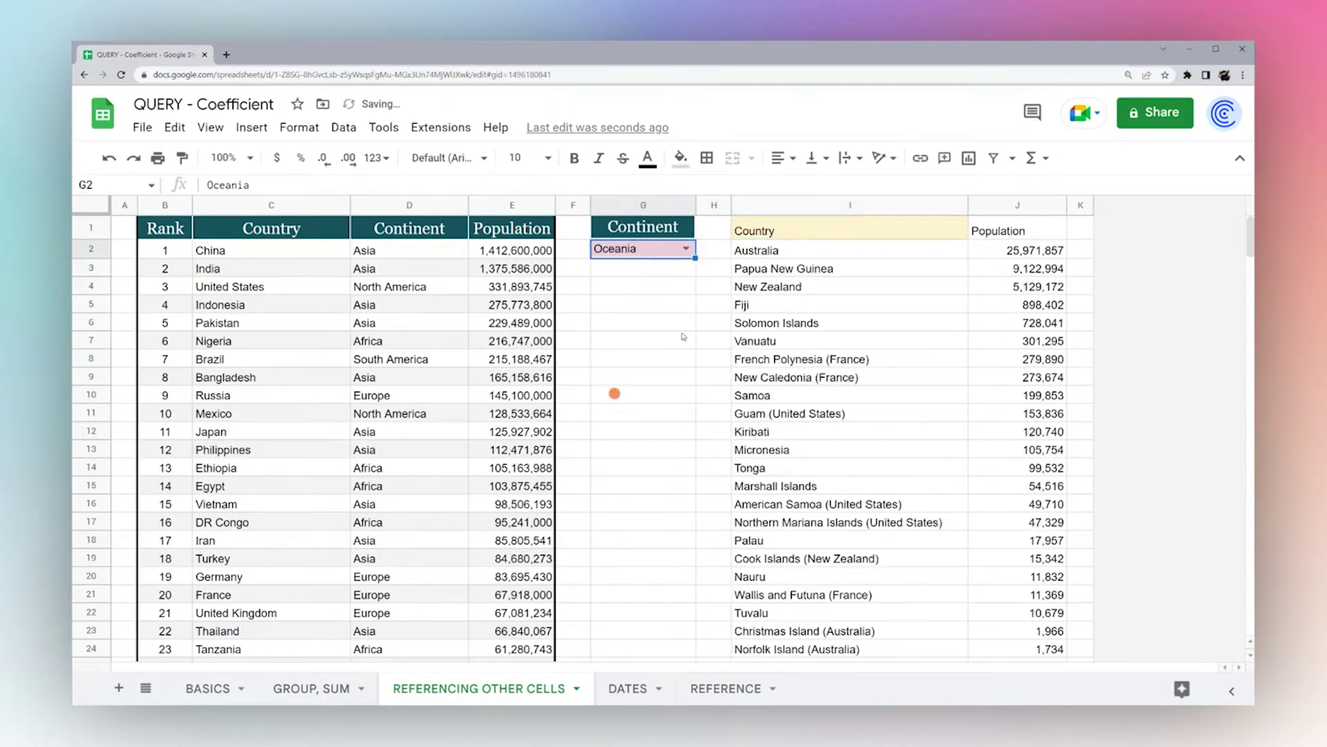
pyautogui.moveTo(771, 260); pyautogui.dragTo(774, 508)
pyautogui.click(759, 229)
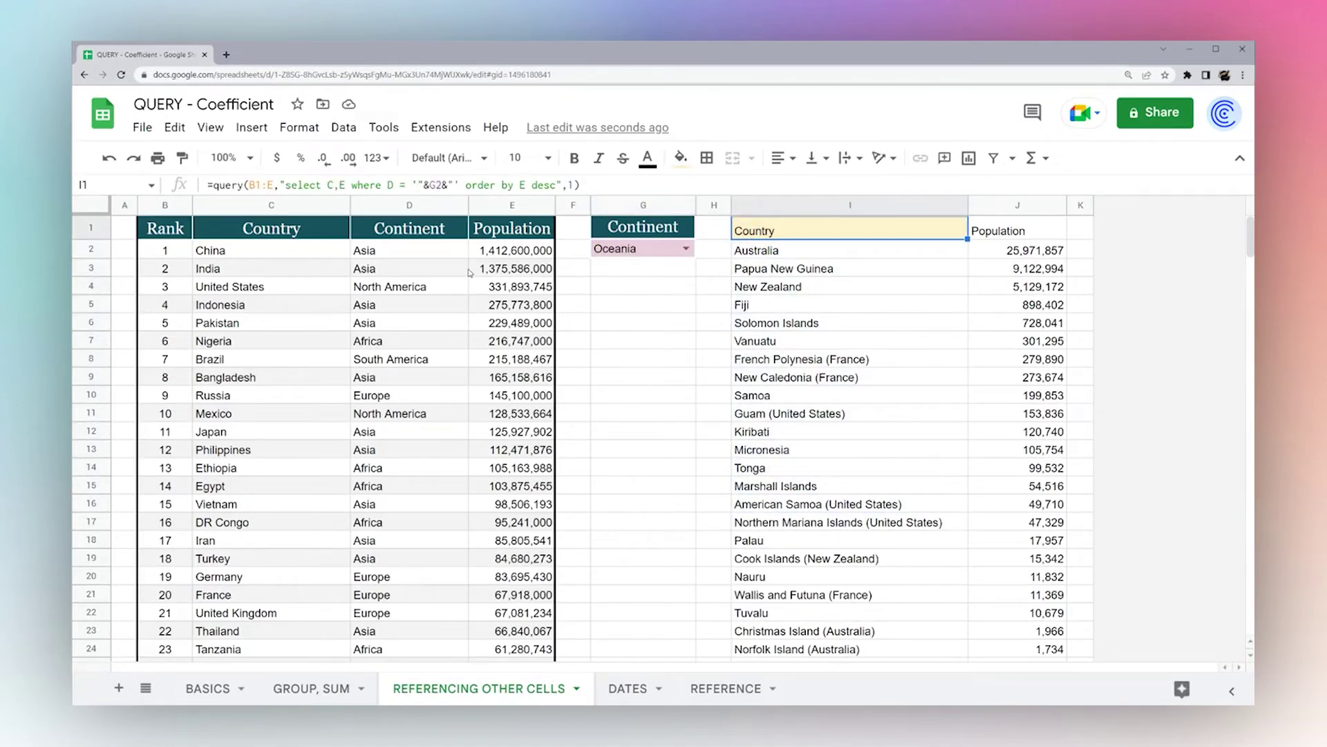
# On the DATES sheet, center-align the values in column I
pyautogui.click(617, 690)
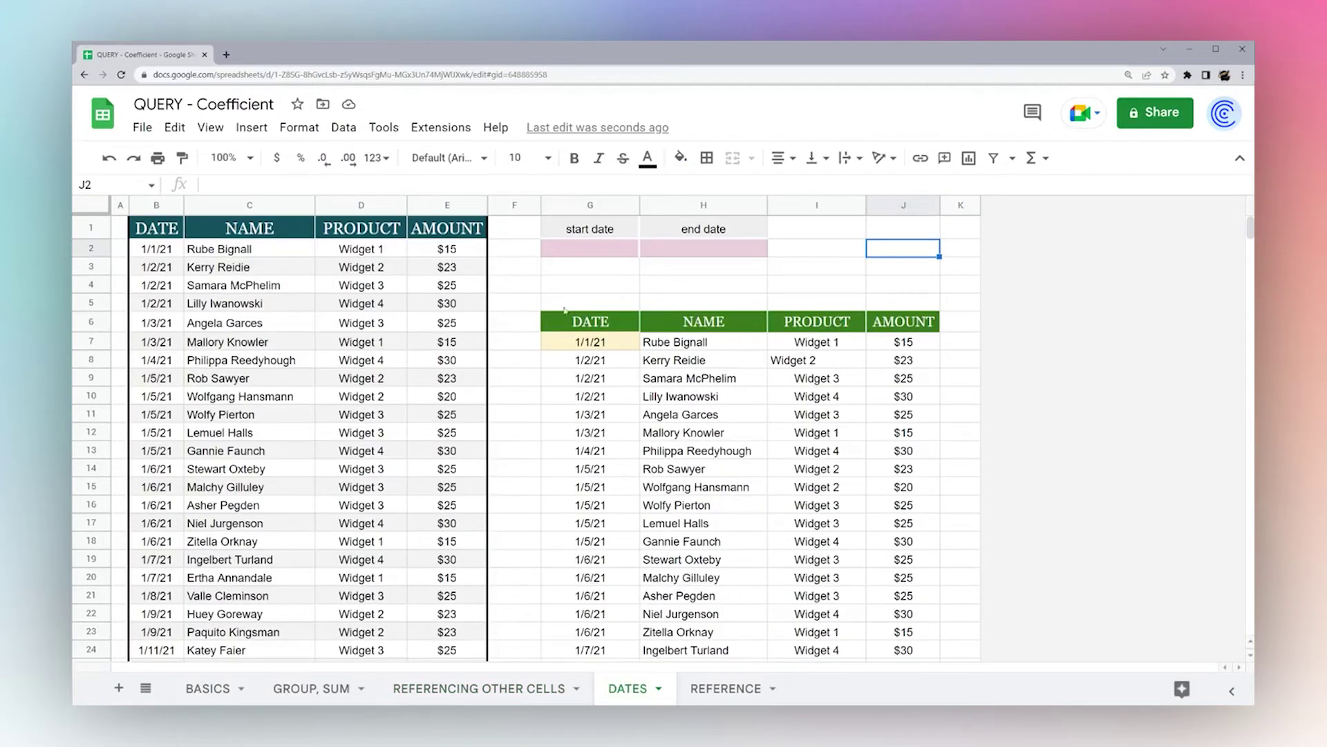
pyautogui.click(816, 205)
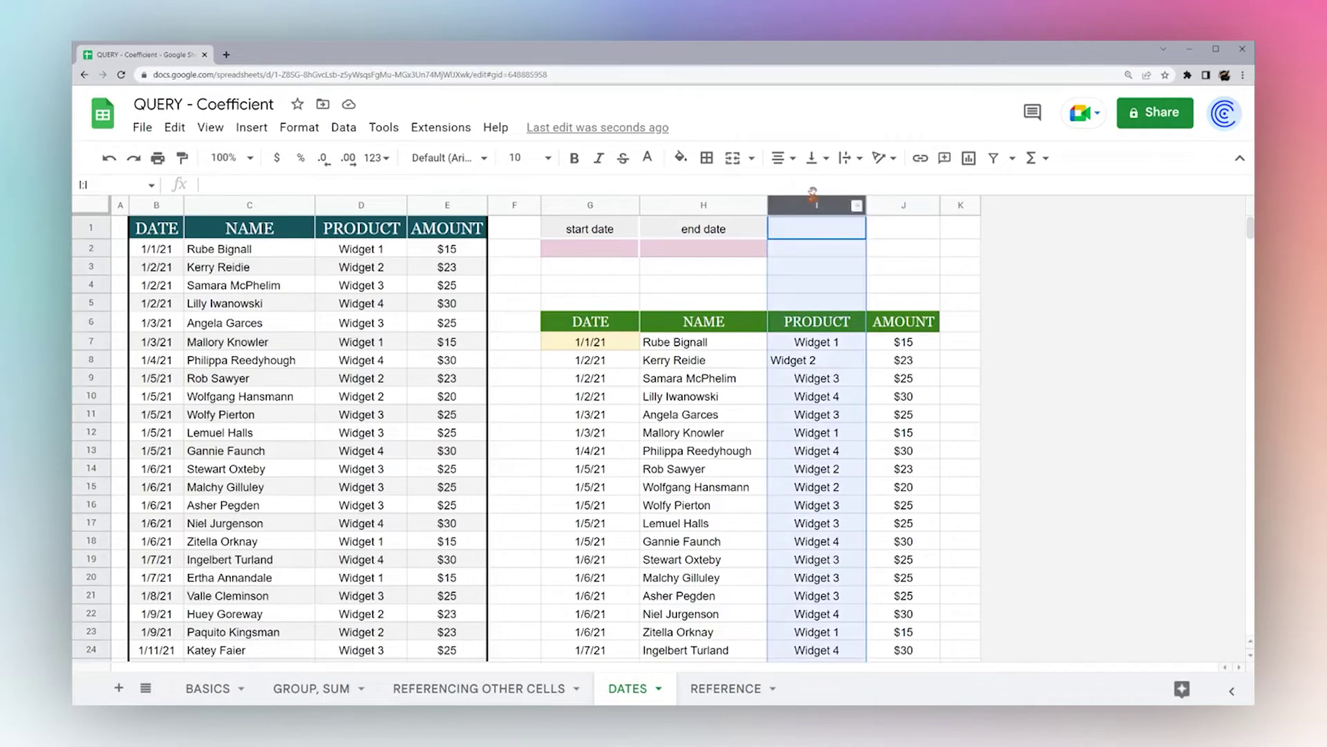
pyautogui.click(784, 157)
pyautogui.click(795, 184)
pyautogui.click(595, 339)
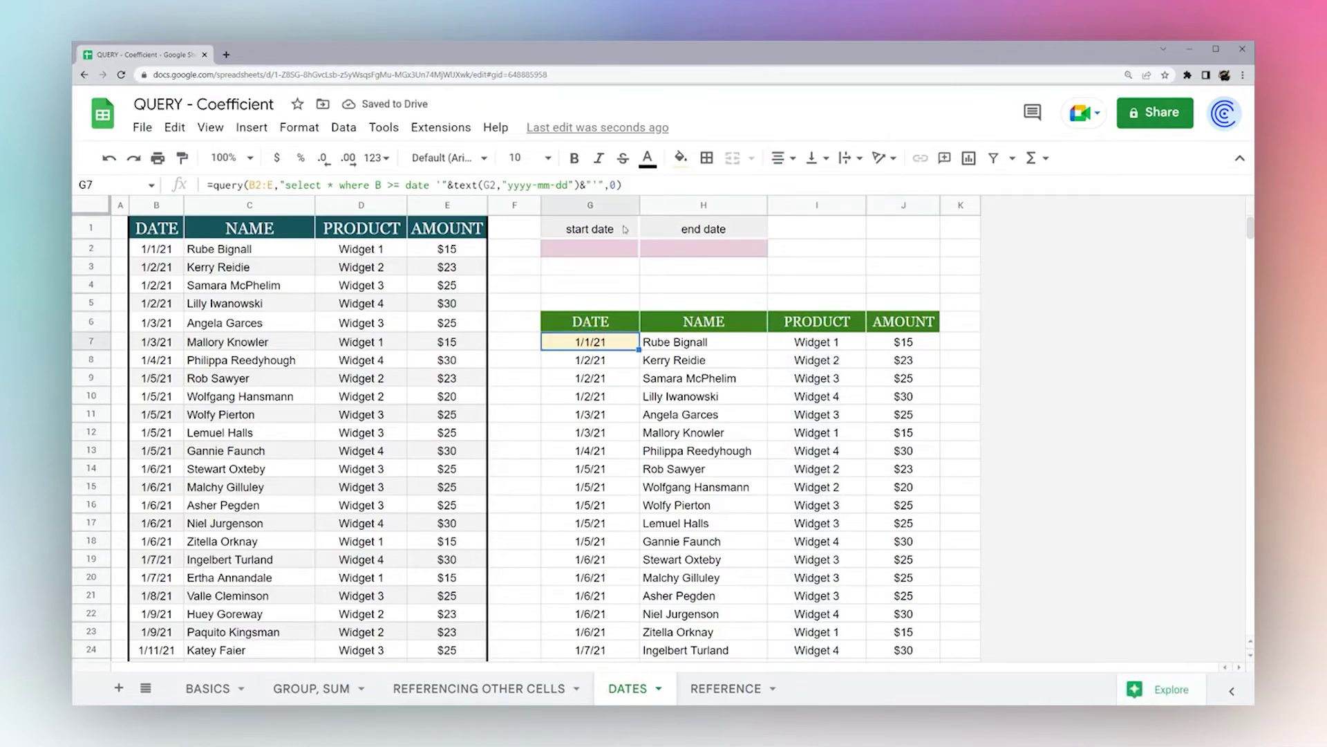
# Enter 6/1/21 as the start date in G2
pyautogui.doubleClick(578, 252)
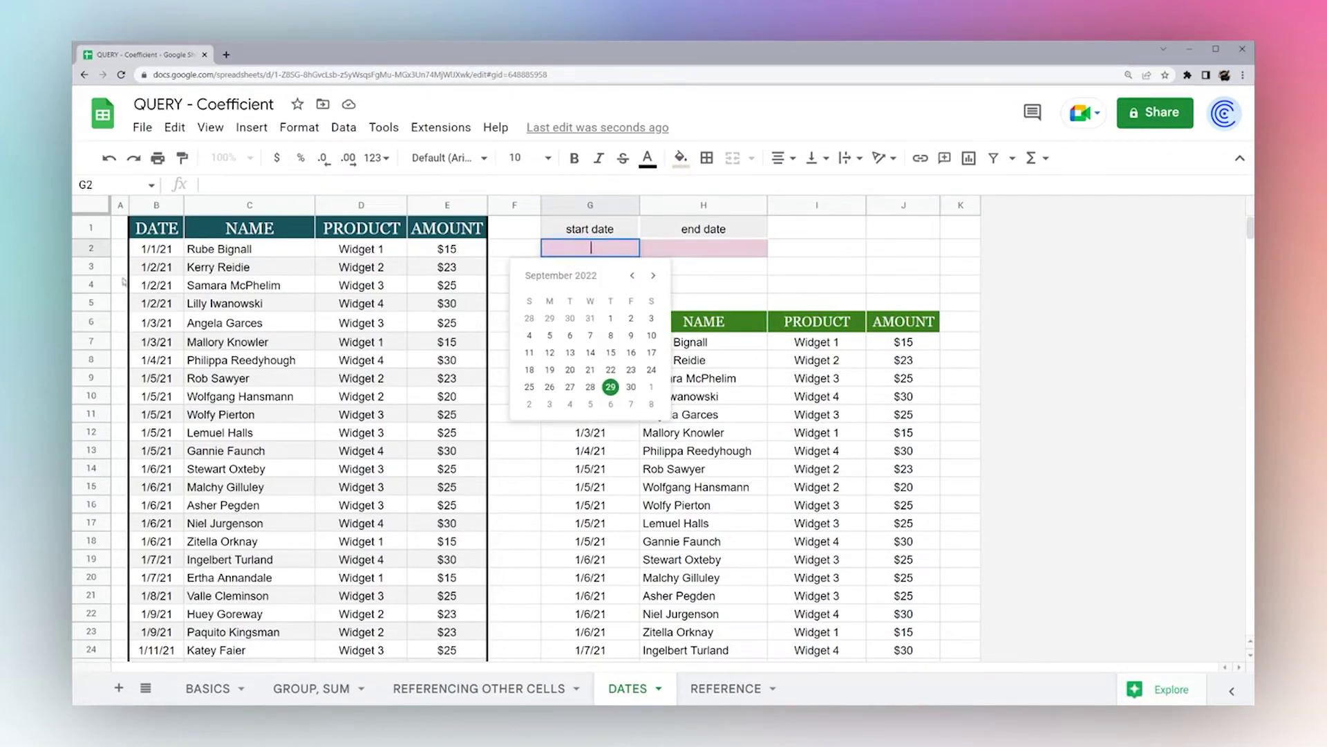
pyautogui.click(149, 251)
pyautogui.click(592, 252)
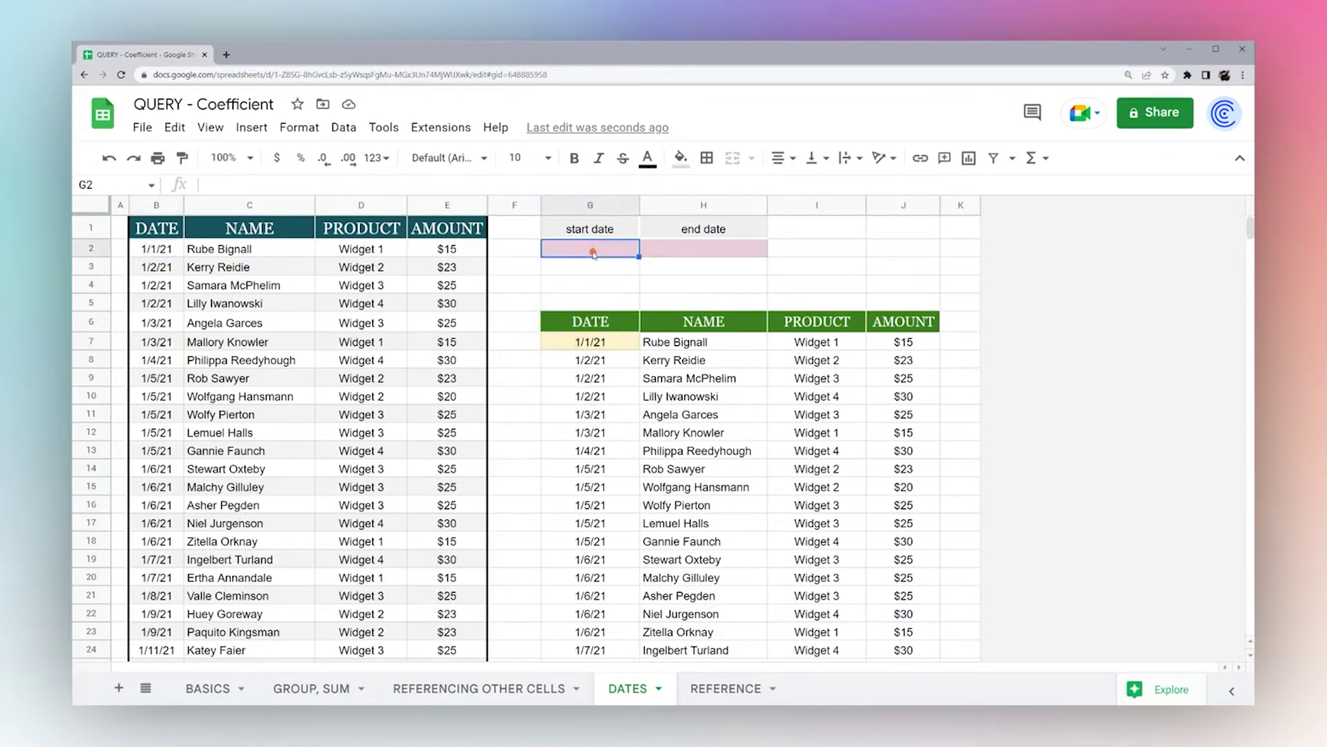
pyautogui.doubleClick(593, 251)
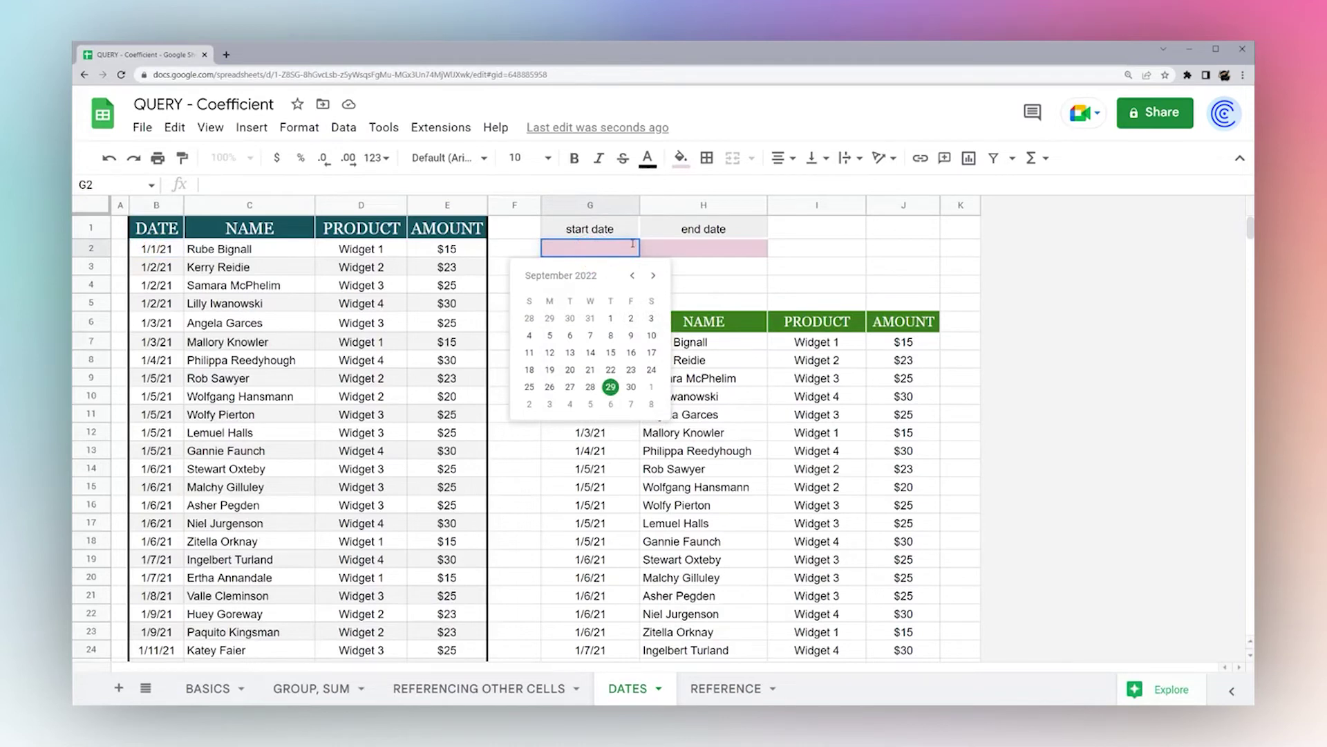
pyautogui.write('6/1/21')
pyautogui.press('Return')
# Put =text(G2,"yyyy-mm-dd") in G4 so it shows 2021-06-01
pyautogui.click(611, 342)
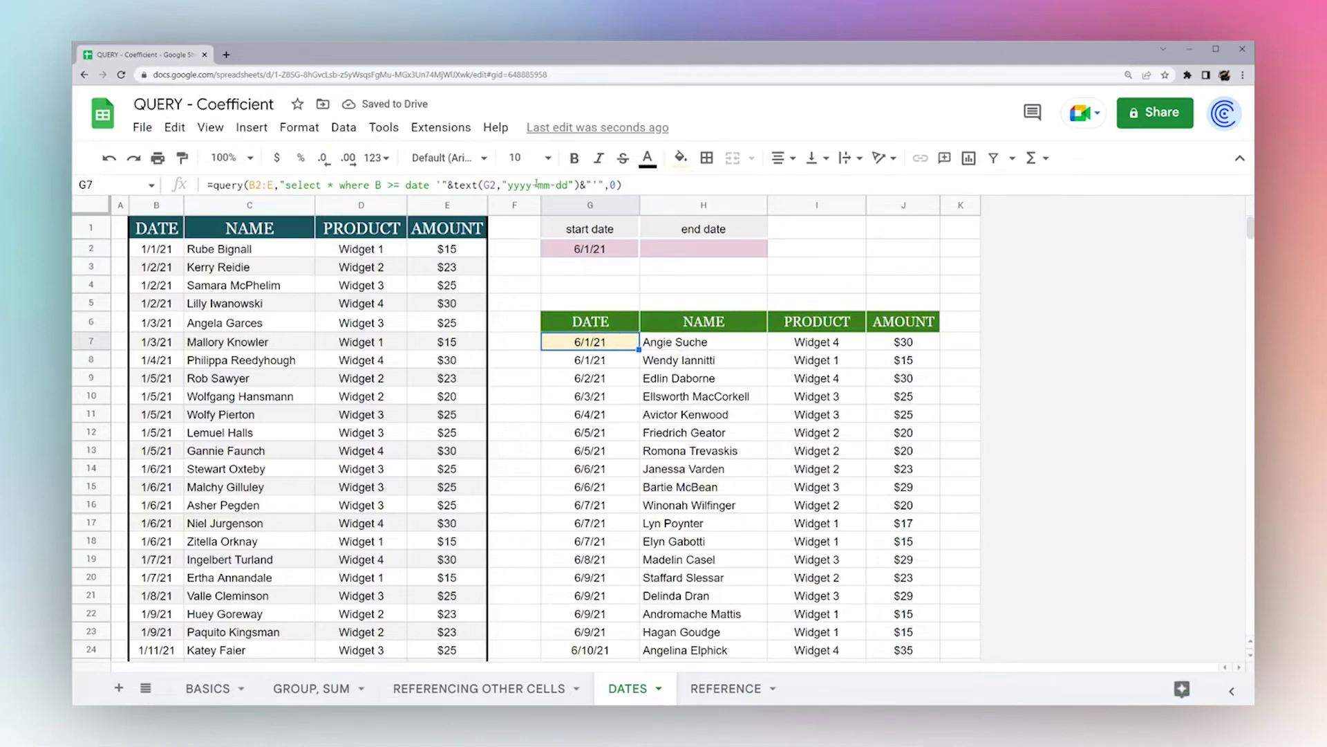
pyautogui.click(450, 185)
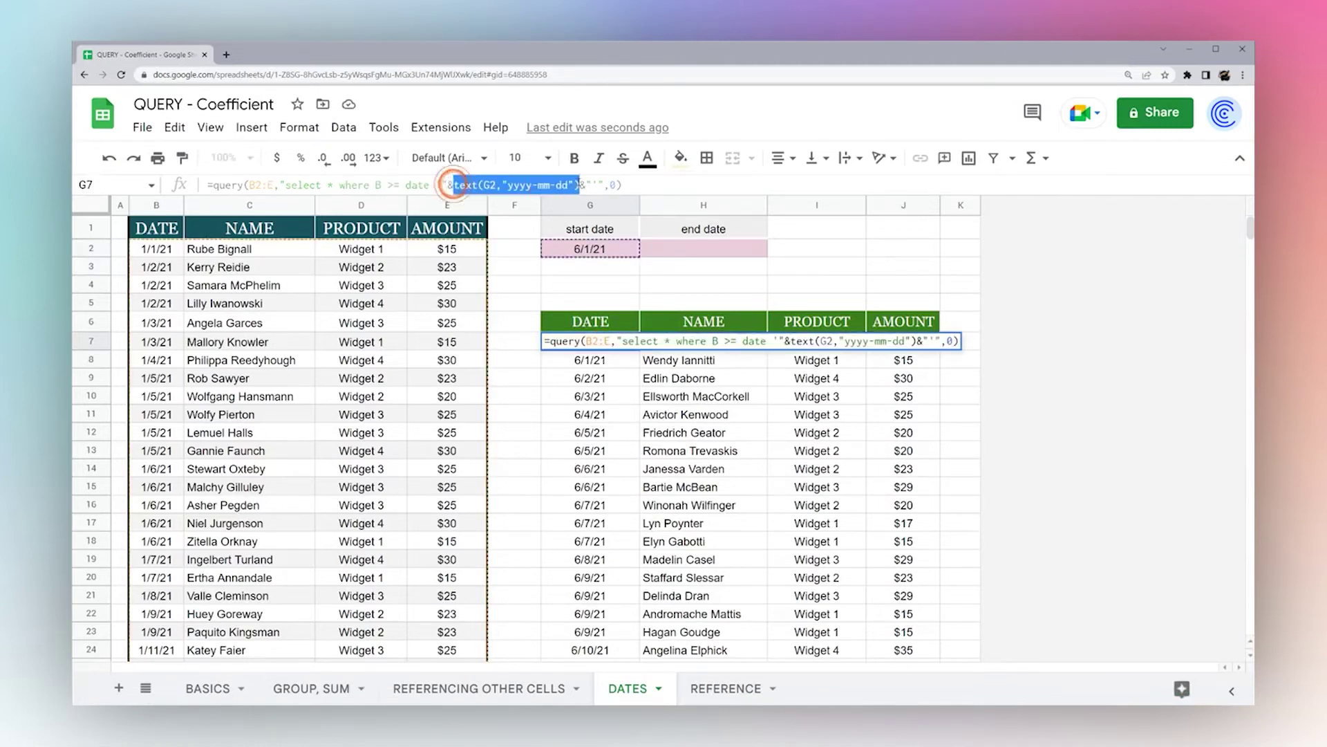
pyautogui.press('Escape')
pyautogui.click(608, 283)
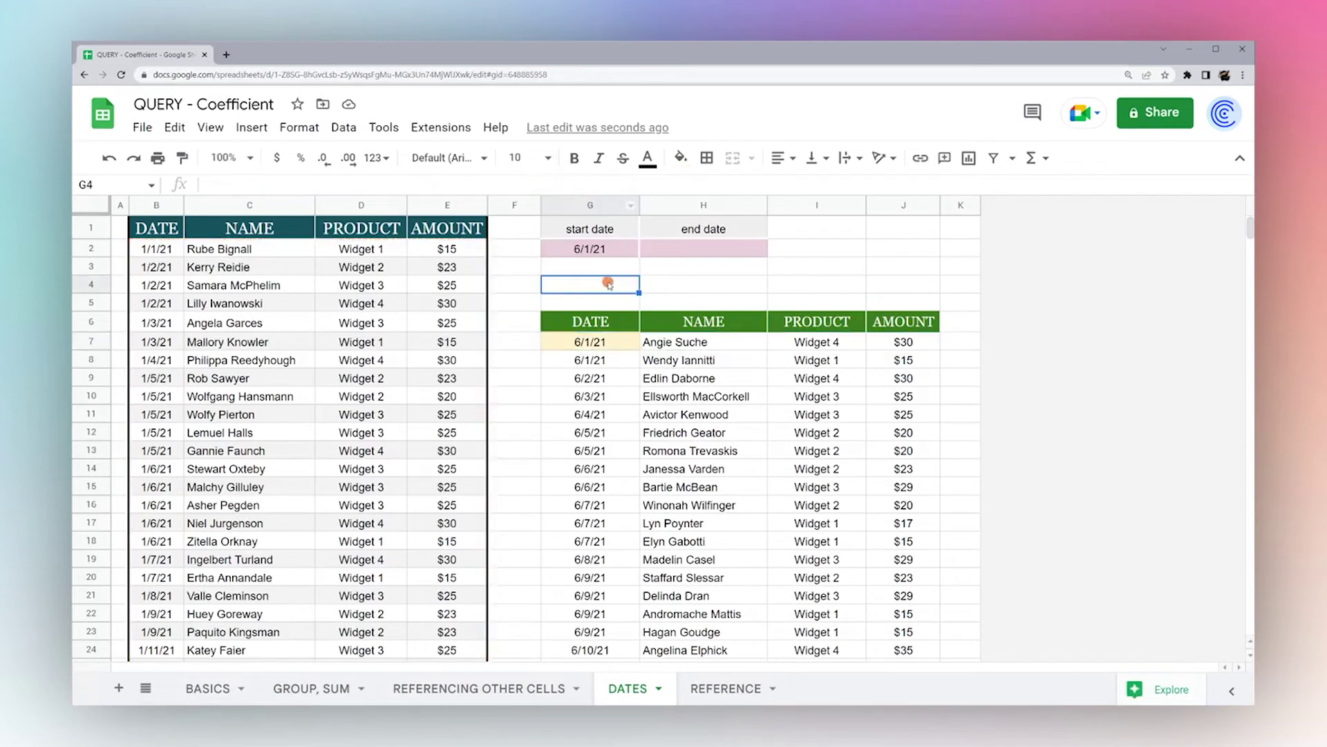
pyautogui.write('=')
pyautogui.write('text(G2,"yyyy-mm-dd")')
pyautogui.press('Return')
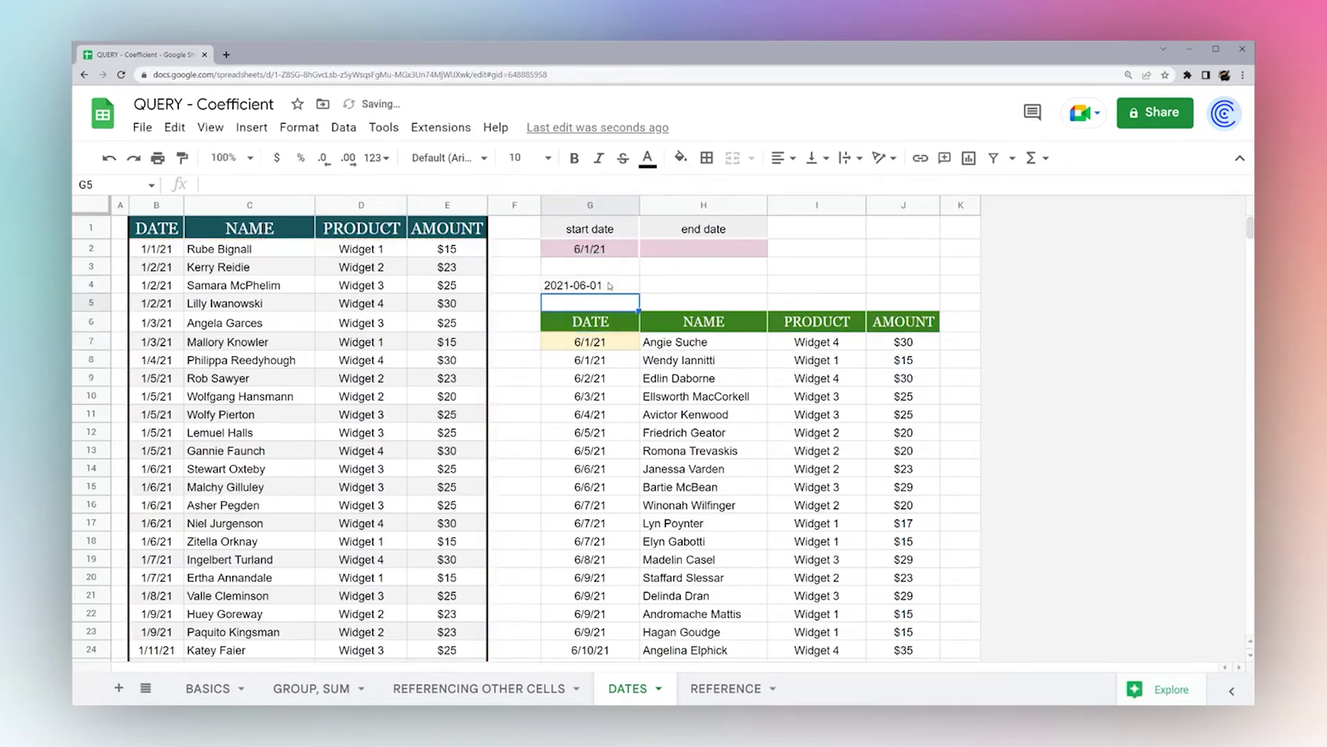
pyautogui.click(609, 283)
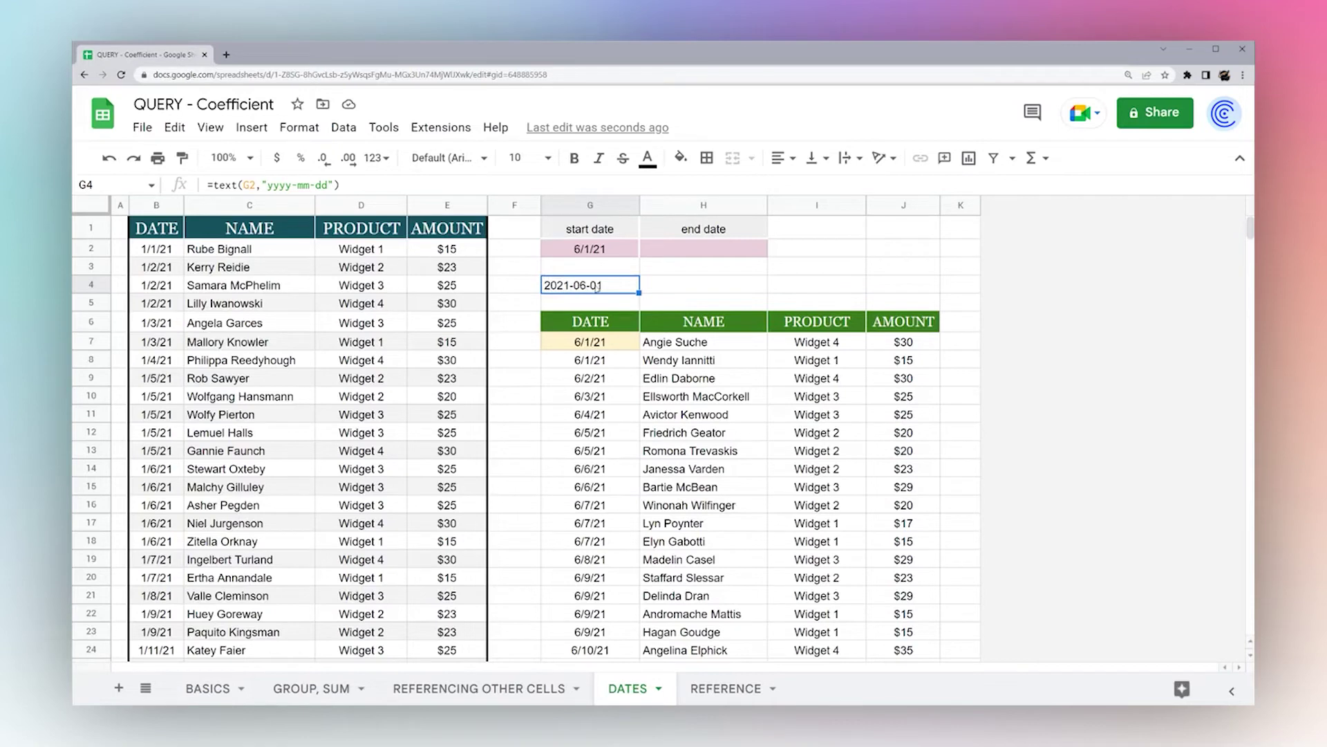
# Strip the text() conversion from around G2 in G7's QUERY condition
pyautogui.click(597, 342)
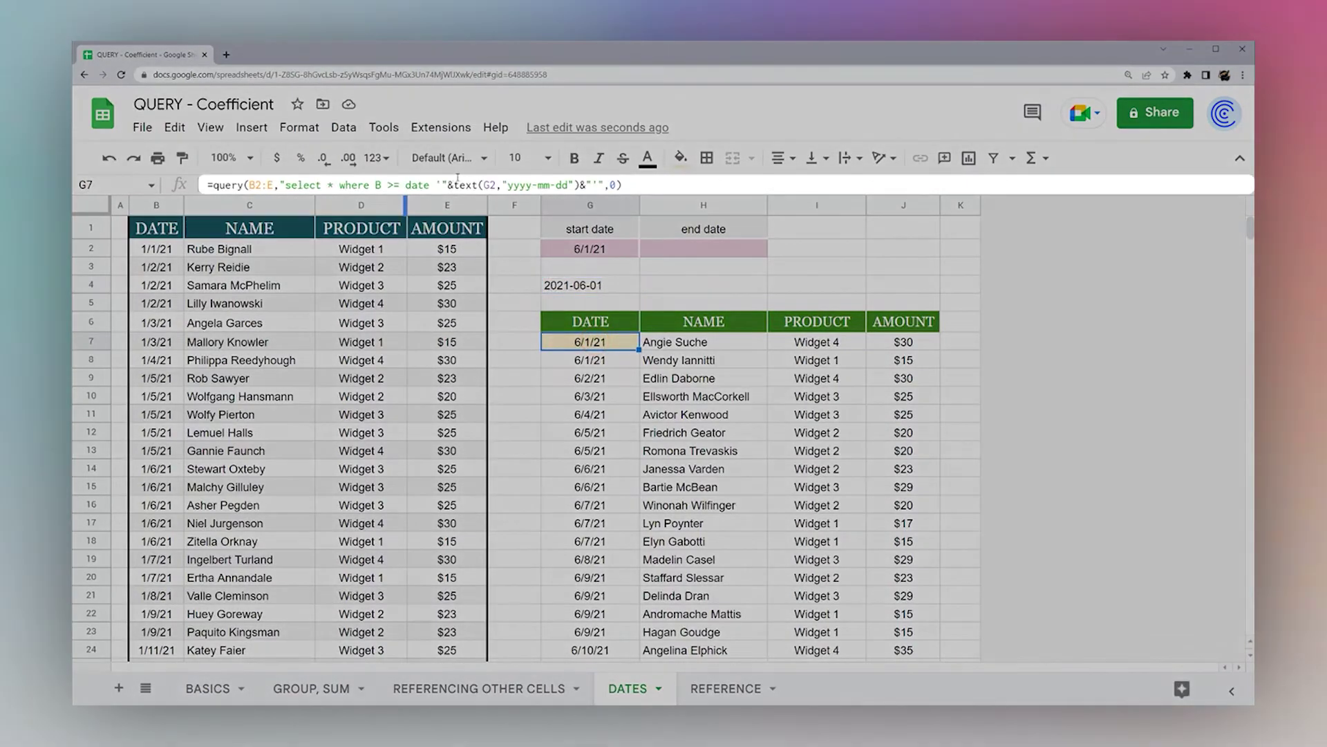
pyautogui.click(456, 184)
pyautogui.doubleClick(456, 184)
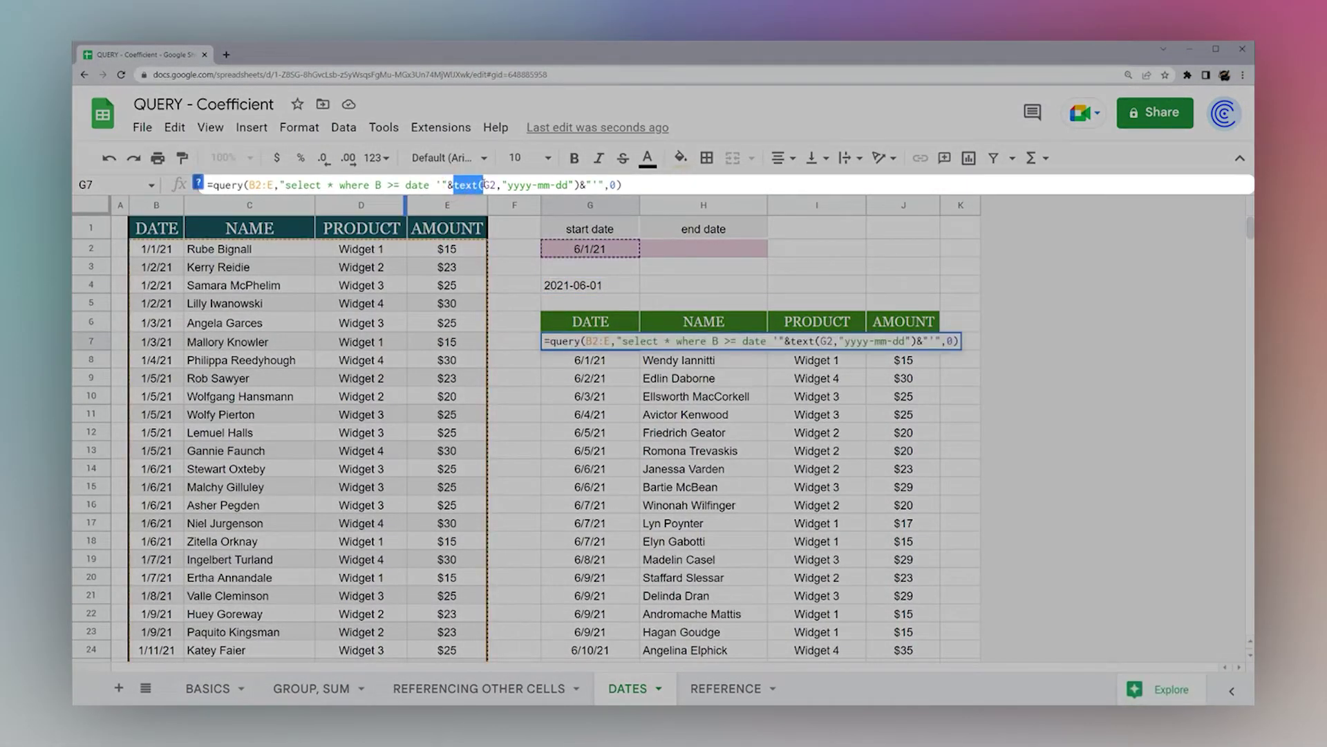
pyautogui.press('Delete')
pyautogui.press('Delete')
pyautogui.press('Right')
pyautogui.press('Right')
pyautogui.press('Delete')
pyautogui.press('Delete')
pyautogui.press('Delete')
pyautogui.press('Delete')
pyautogui.press('Delete')
pyautogui.press('Delete')
pyautogui.press('Delete')
pyautogui.press('Delete')
pyautogui.press('Delete')
pyautogui.press('Delete')
pyautogui.press('Delete')
pyautogui.press('Delete')
pyautogui.press('Delete')
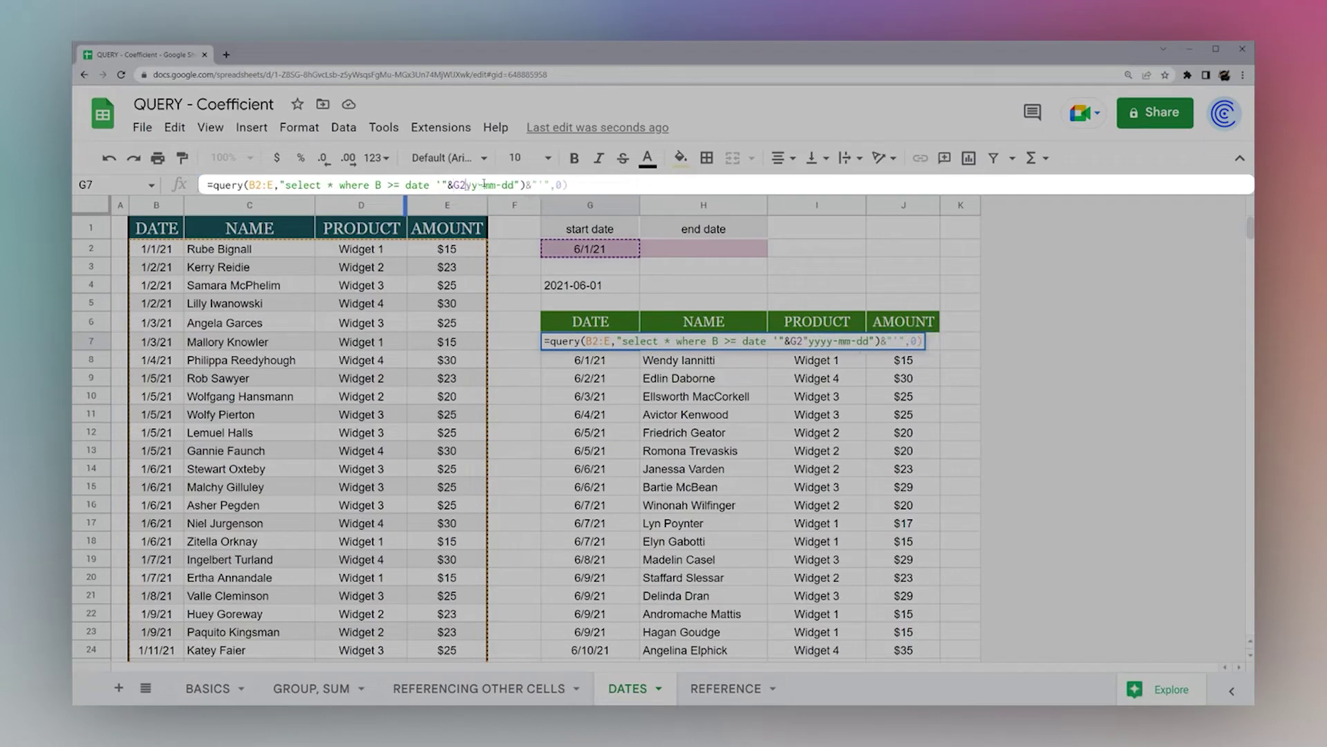
pyautogui.press('Delete')
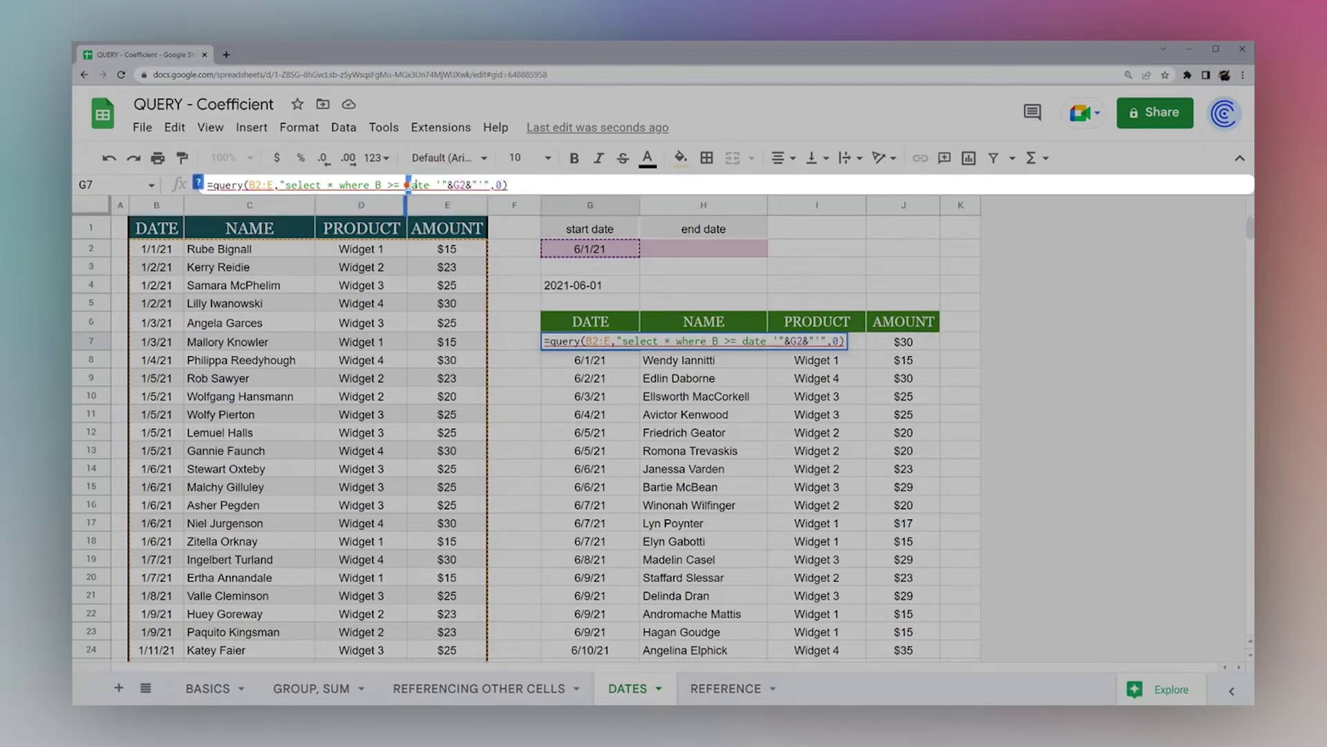
# Move the date keyword so the condition reads B >= date '"&G2&"'
pyautogui.doubleClick(413, 186)
pyautogui.press('Delete')
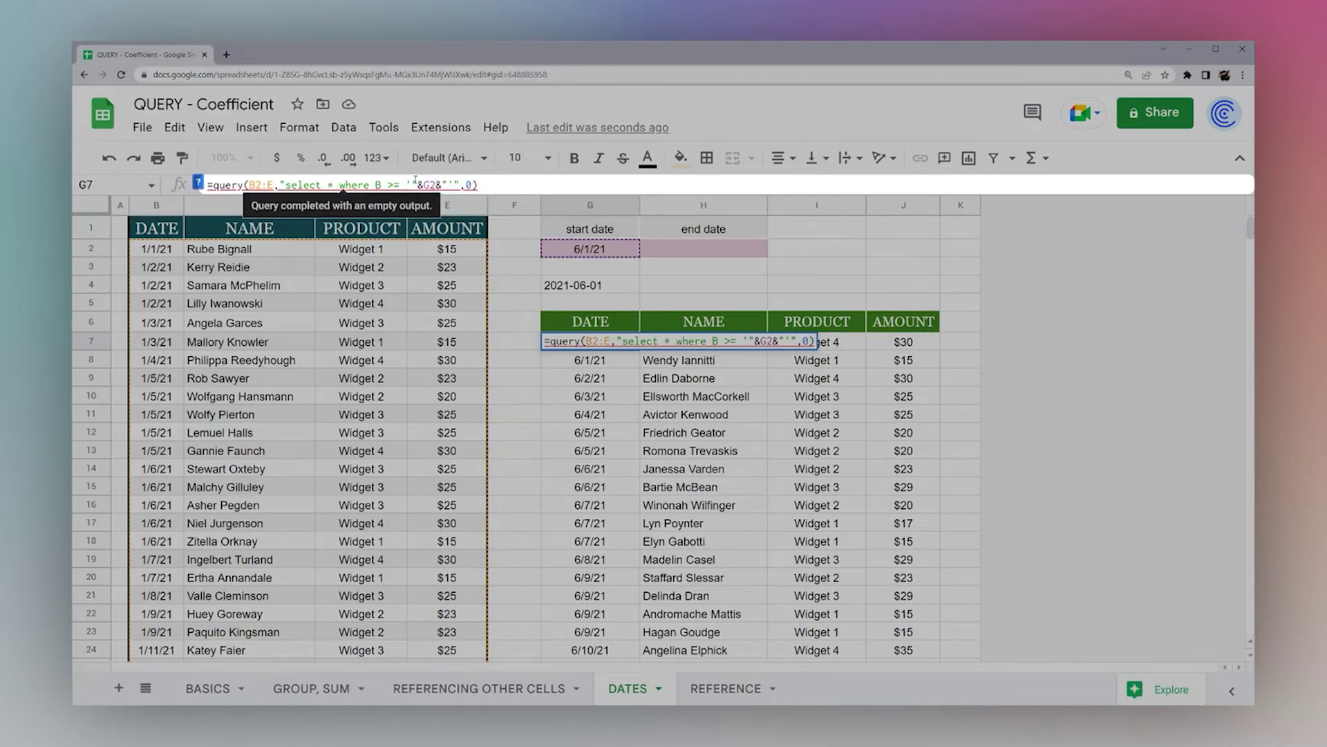
pyautogui.doubleClick(429, 185)
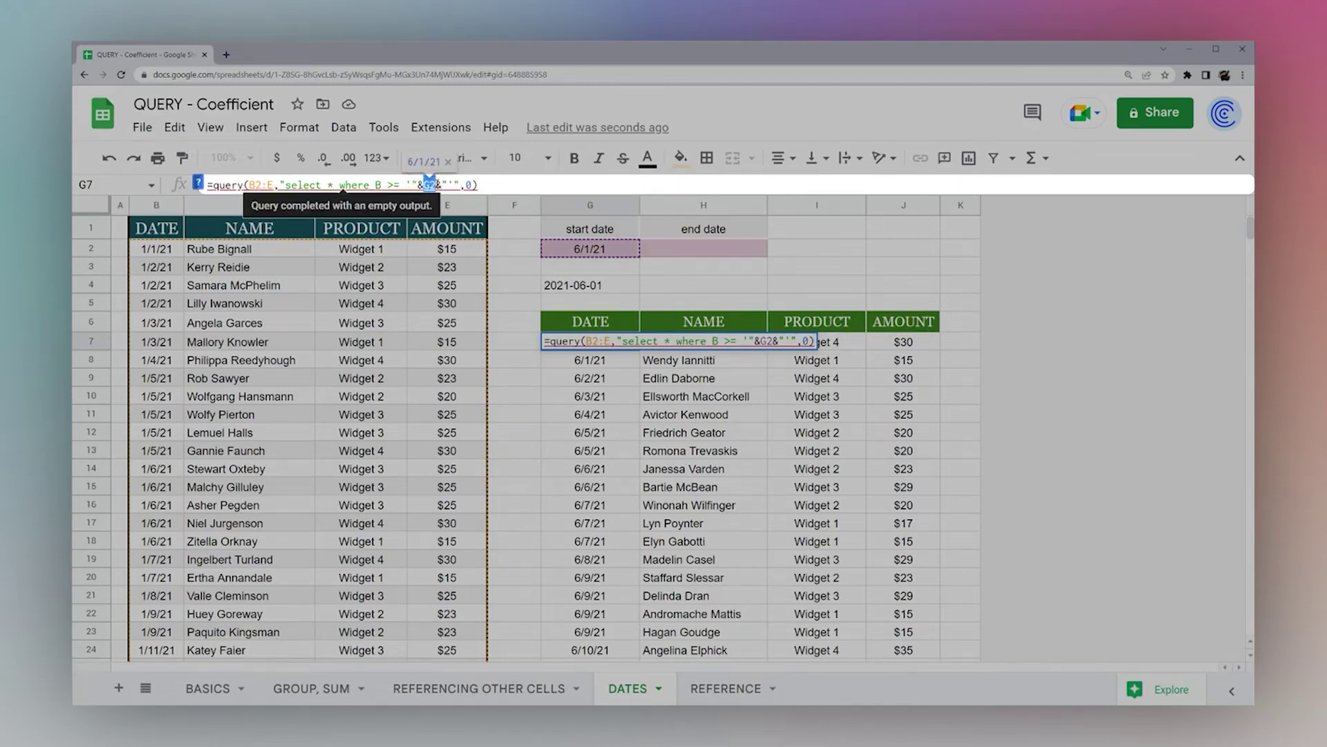
pyautogui.moveTo(453, 185); pyautogui.dragTo(407, 185)
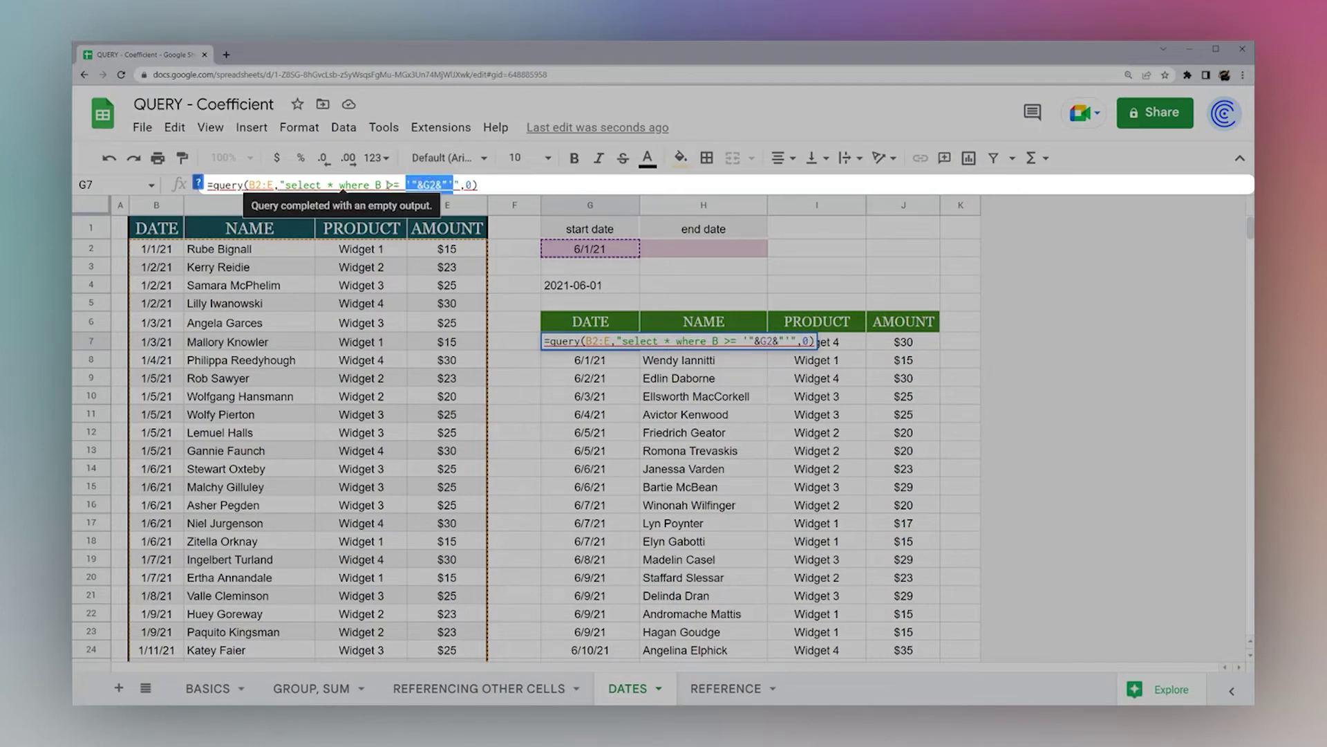
pyautogui.click(424, 185)
pyautogui.write('date')
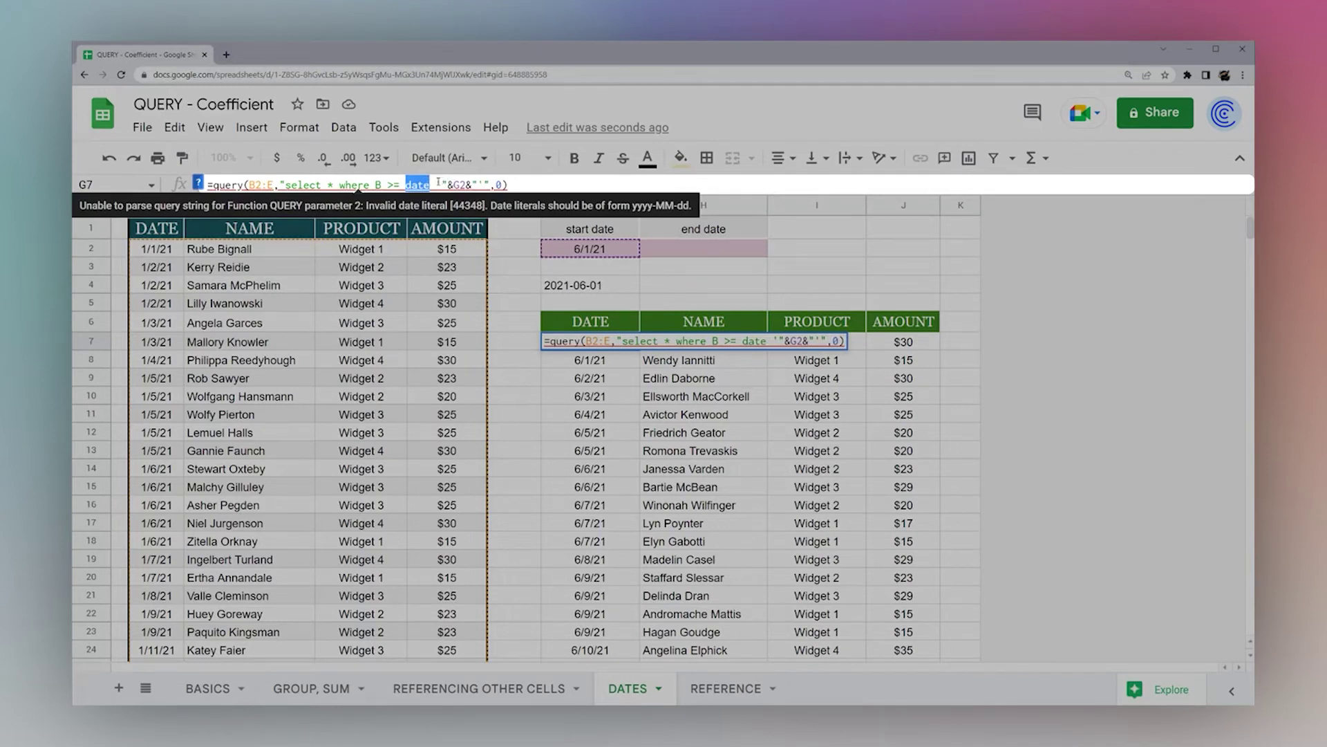
# Commit the query and read the #VALUE! invalid date literal error in G7
pyautogui.click(359, 192)
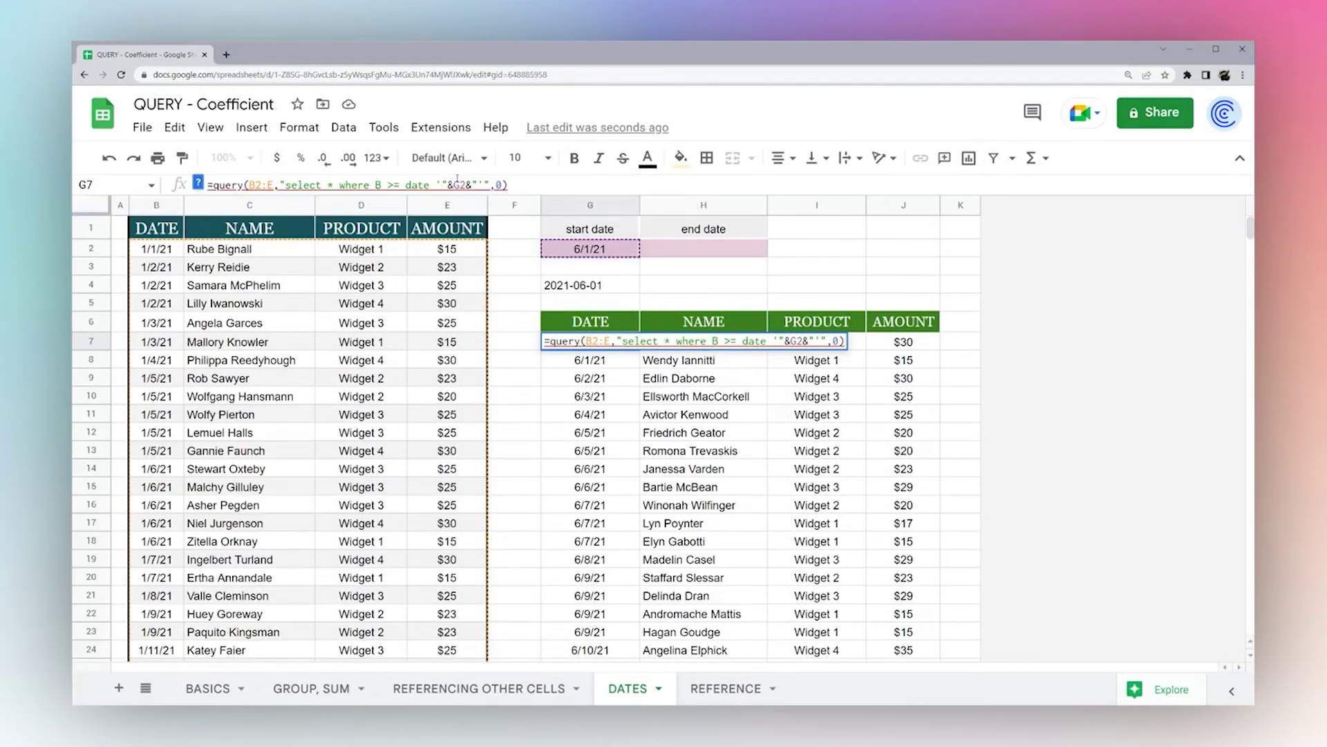
pyautogui.press('Return')
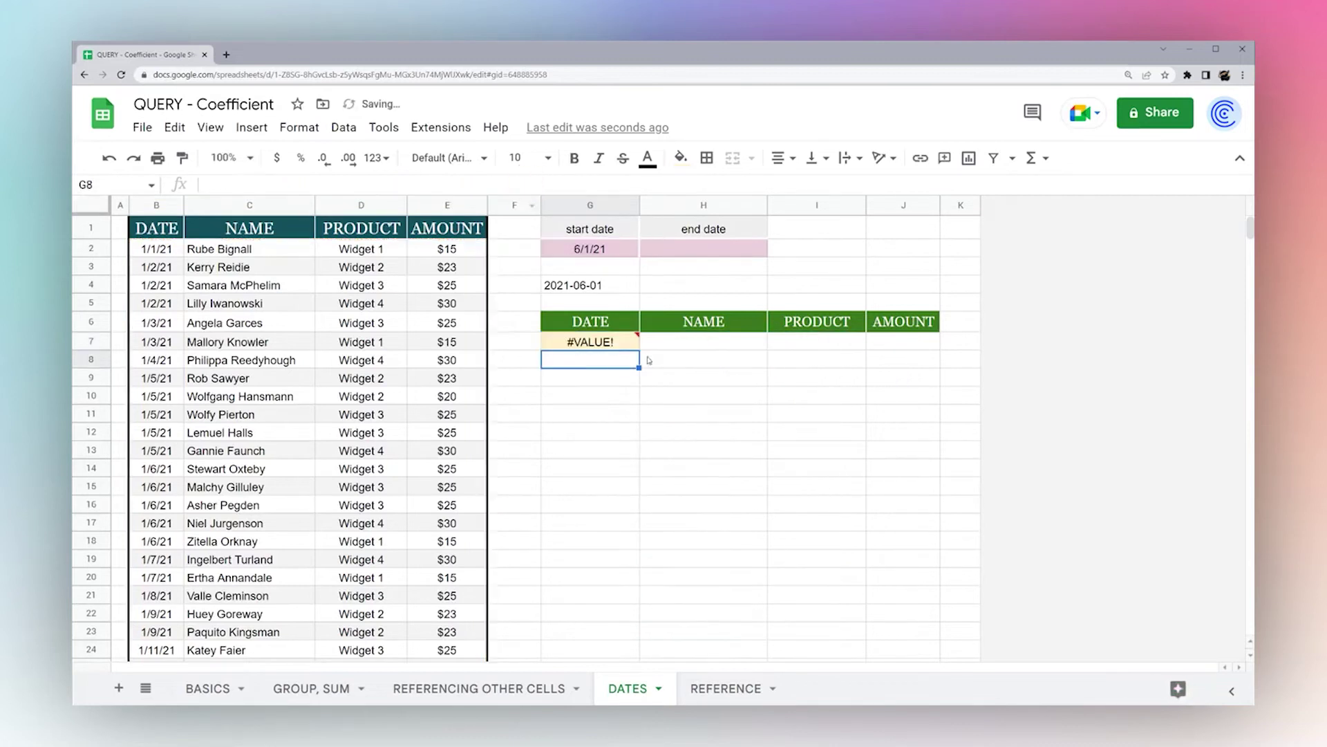
pyautogui.click(598, 340)
pyautogui.moveTo(599, 340)
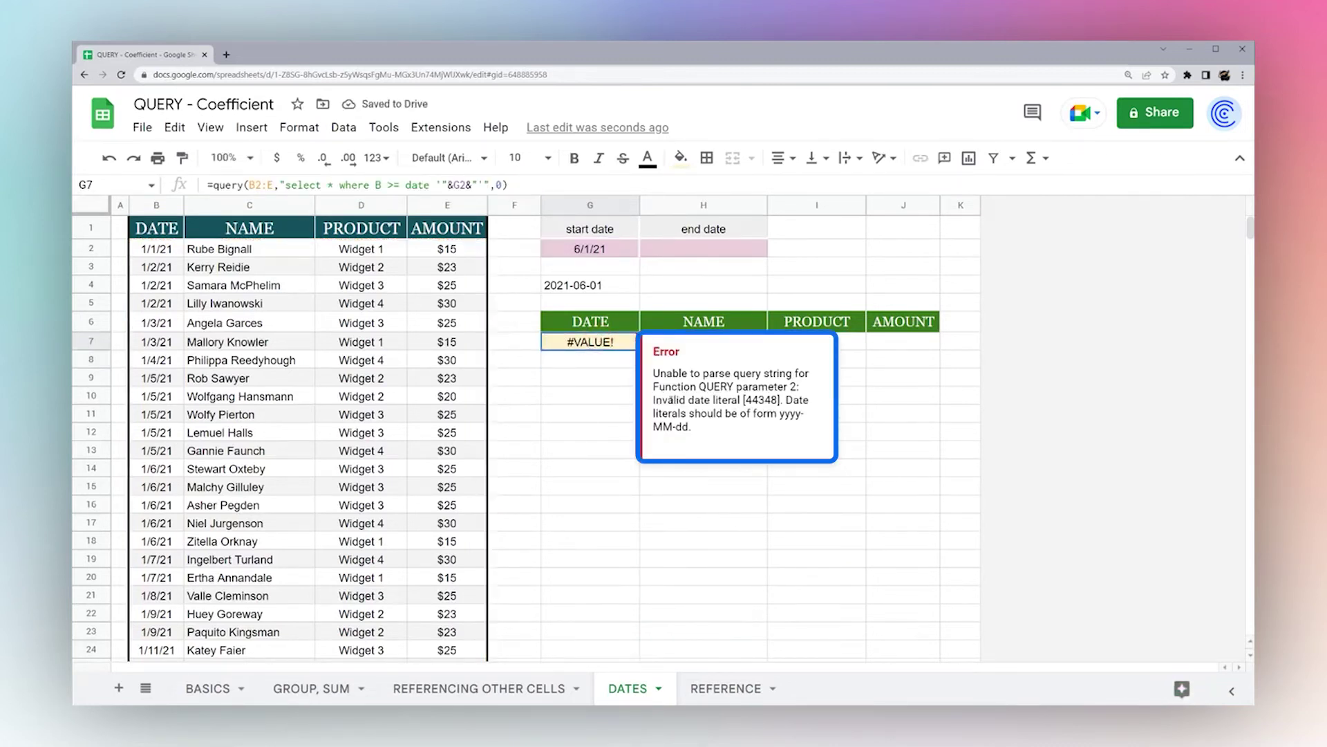
pyautogui.moveTo(656, 399); pyautogui.dragTo(800, 425)
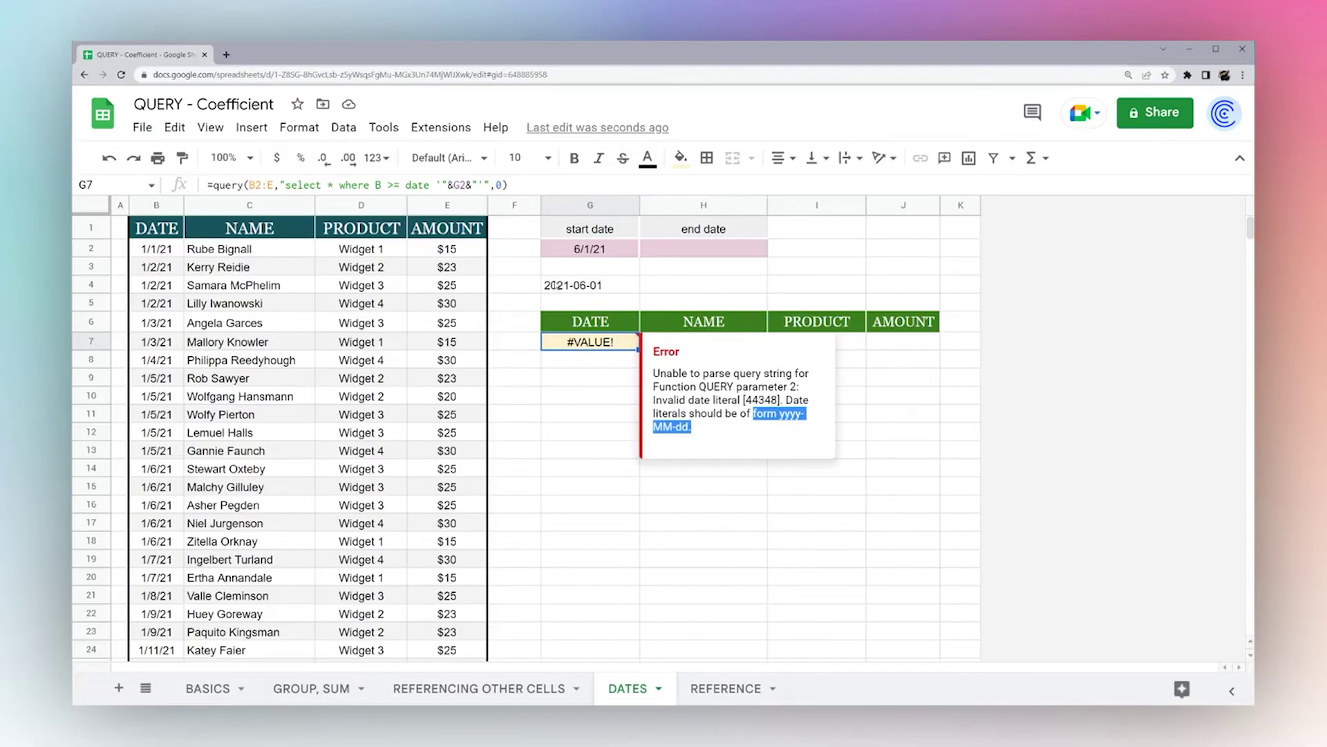
# Review G4's TEXT formula and copy the text(G2,"yyyy-mm-dd") expression
pyautogui.click(557, 285)
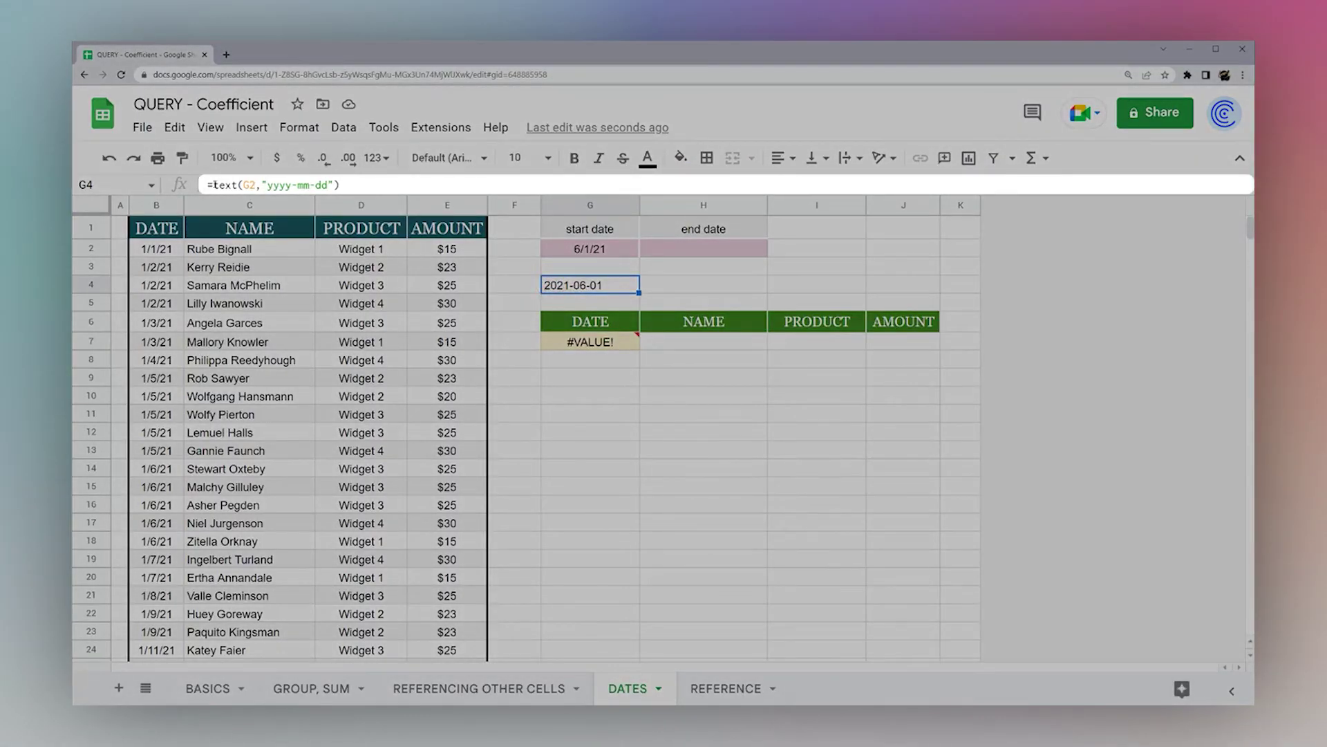
pyautogui.click(215, 184)
pyautogui.click(247, 185)
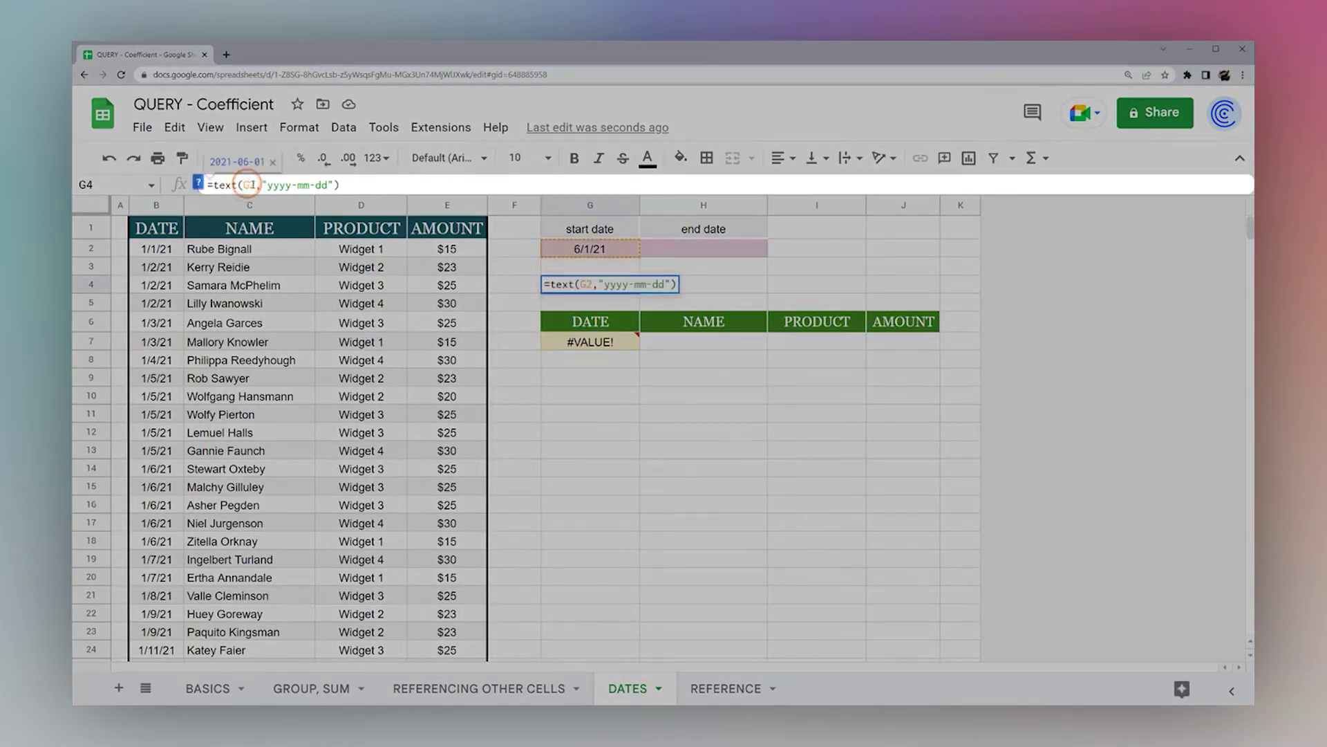
pyautogui.moveTo(243, 185); pyautogui.dragTo(248, 185)
pyautogui.click(200, 184)
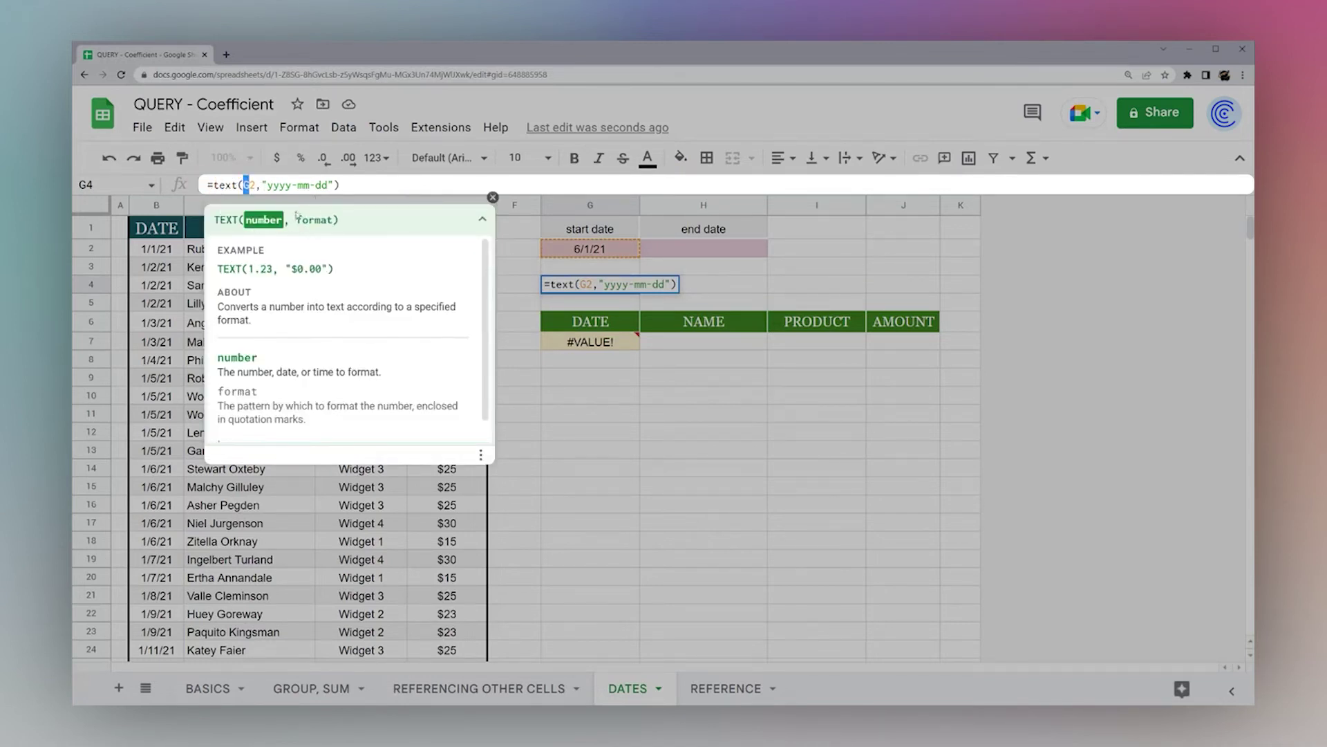
pyautogui.click(492, 197)
pyautogui.click(269, 185)
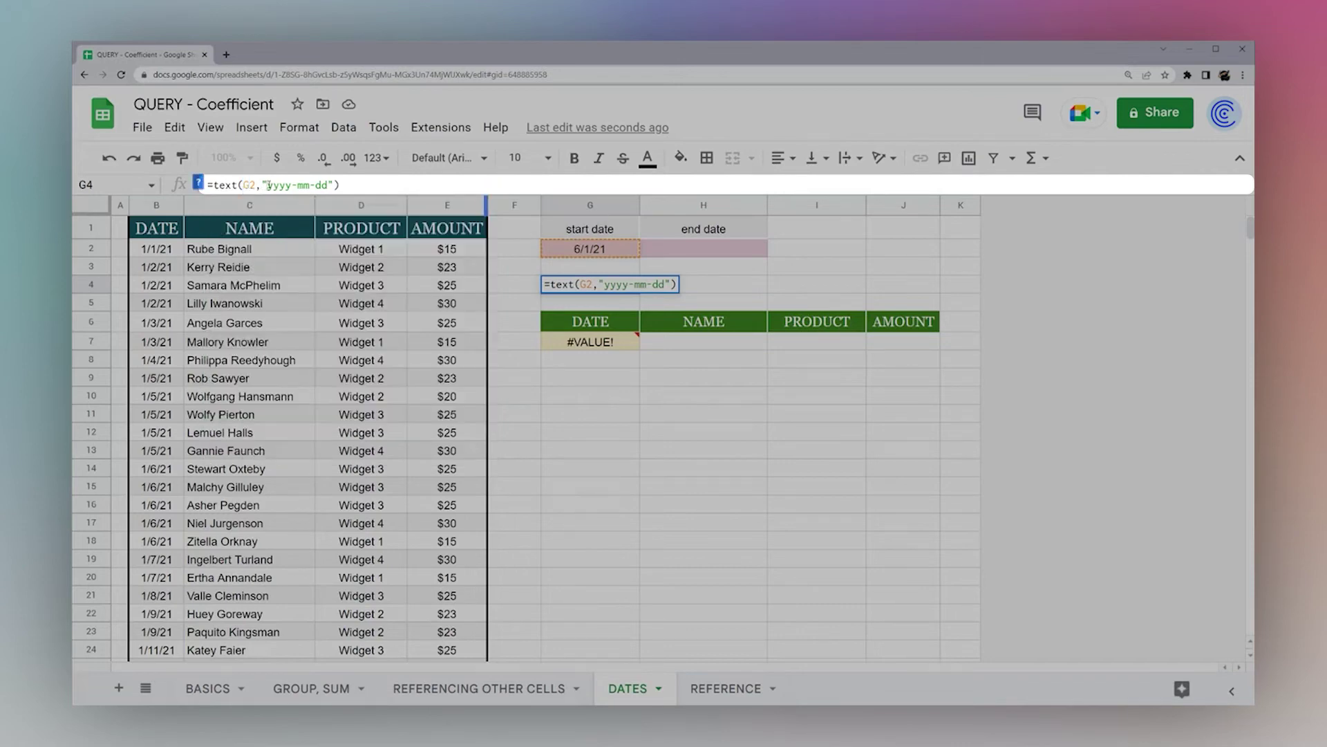
pyautogui.doubleClick(271, 185)
pyautogui.press('Return')
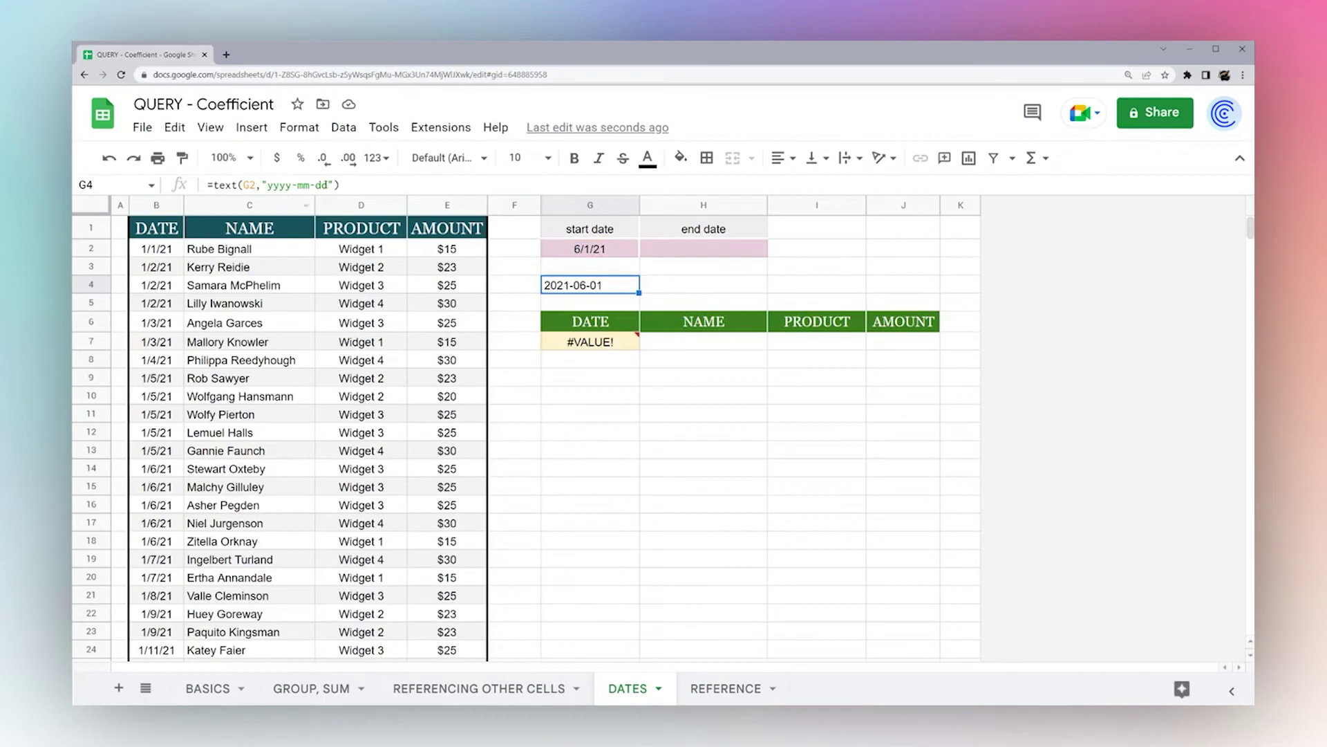
pyautogui.moveTo(340, 185); pyautogui.dragTo(213, 184)
pyautogui.hotkey('ctrl', 'c')
pyautogui.press('Escape')
# Replace G2 in G7's QUERY with text(G2,"yyyy-mm-dd") and commit it
pyautogui.click(600, 345)
pyautogui.doubleClick(458, 185)
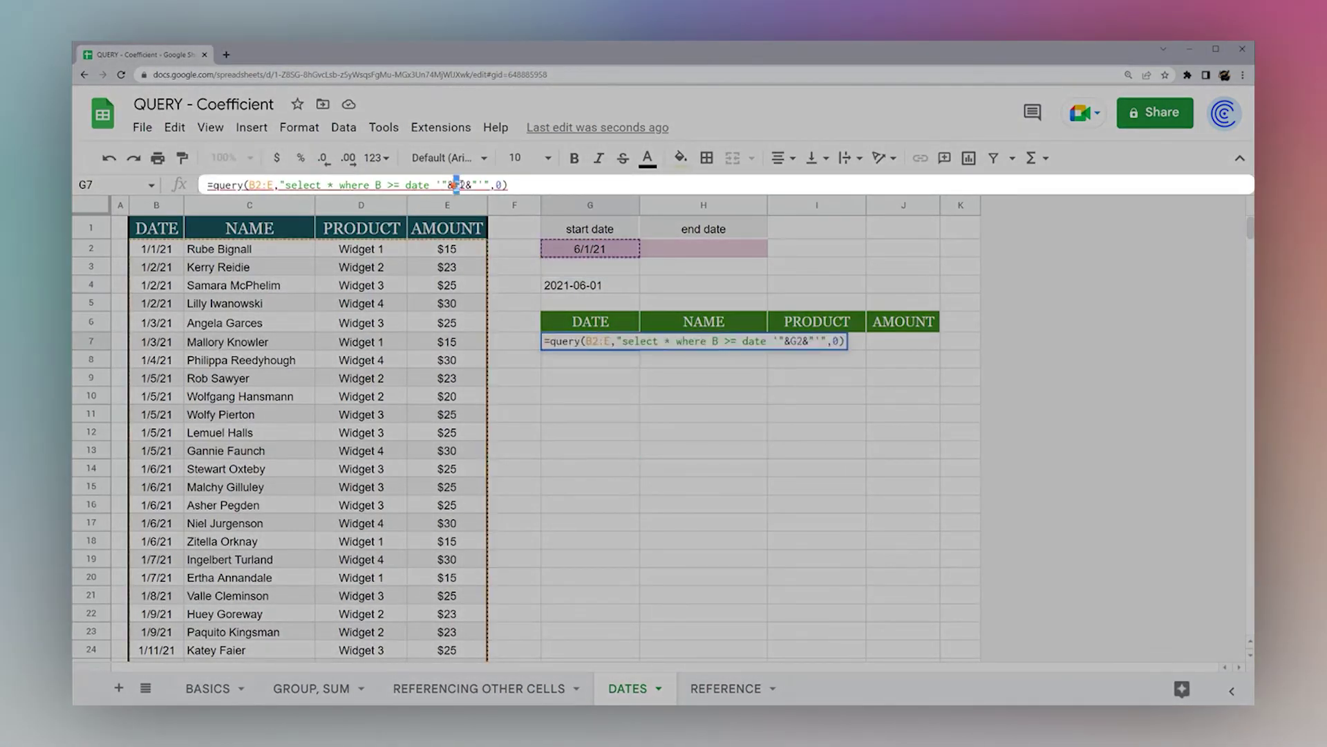
pyautogui.hotkey('ctrl', 'v')
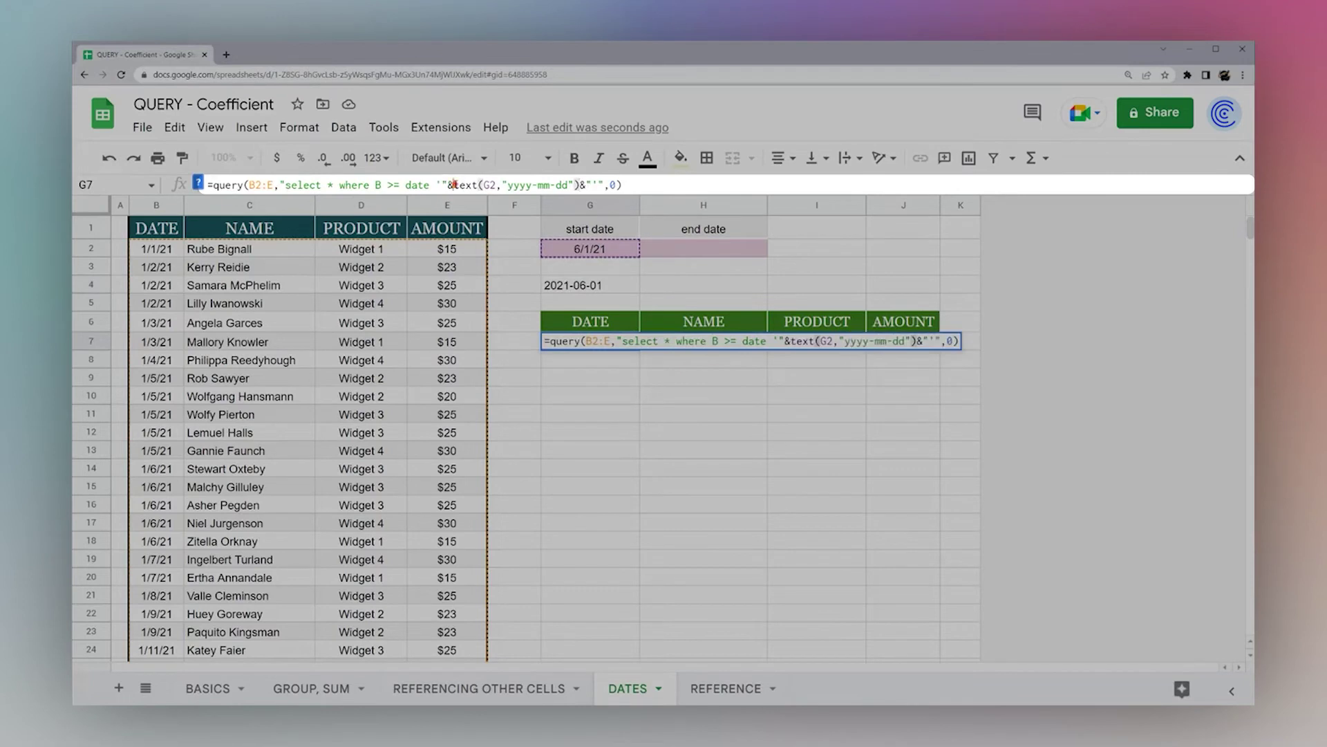
pyautogui.doubleClick(455, 185)
pyautogui.moveTo(455, 184); pyautogui.dragTo(579, 184)
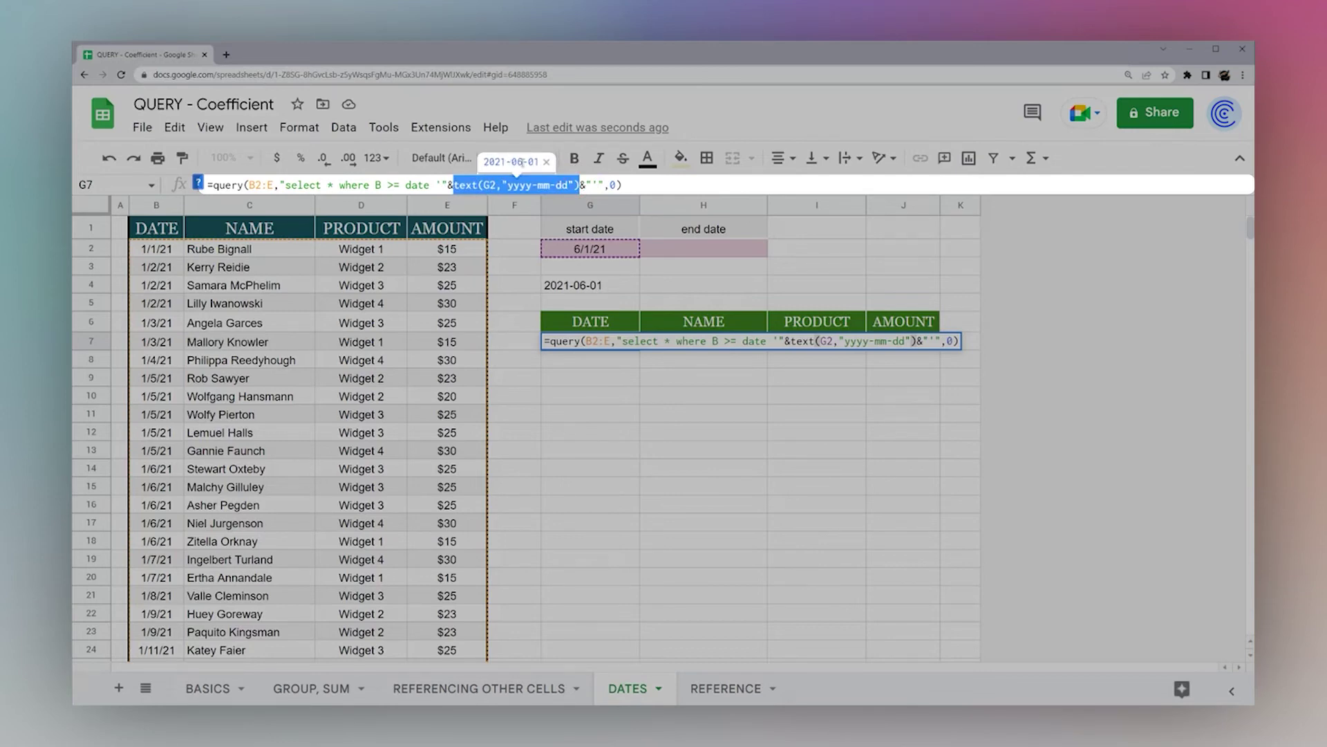
pyautogui.press('Return')
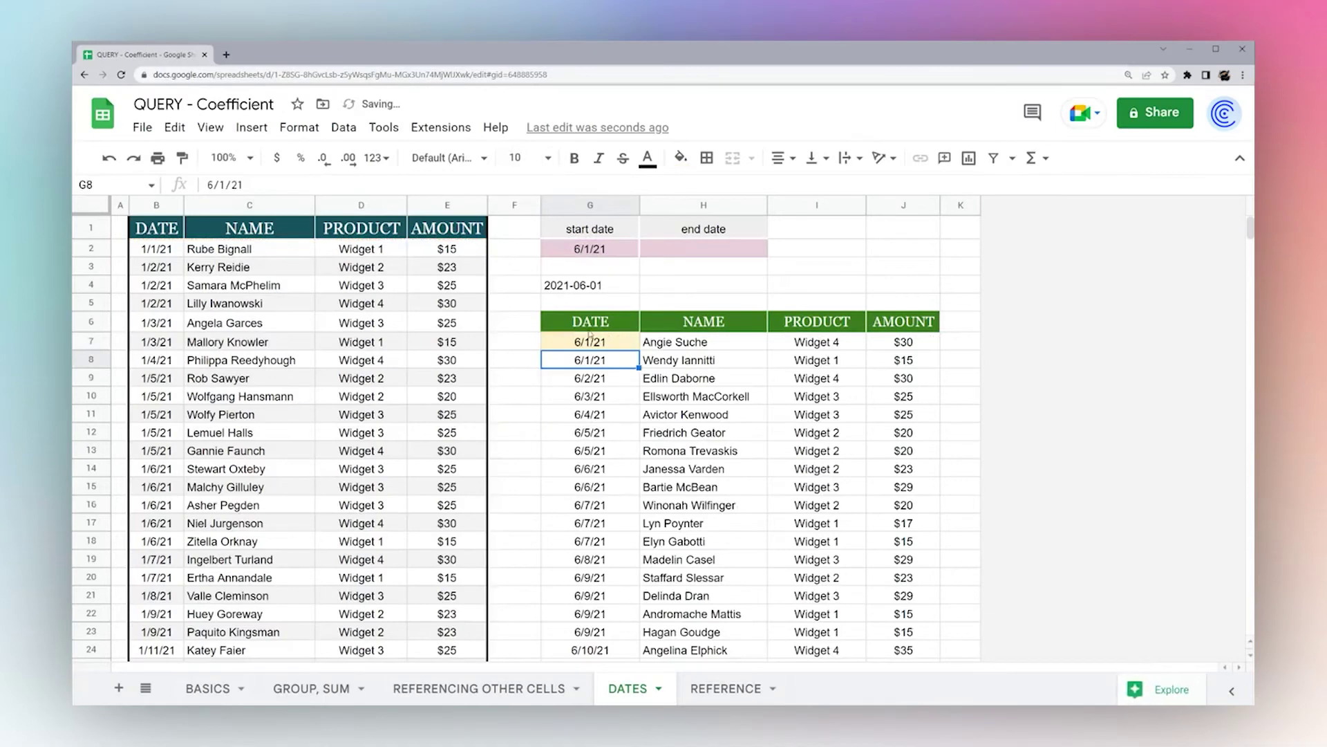
pyautogui.click(588, 342)
pyautogui.scroll(-3, 730, 374)
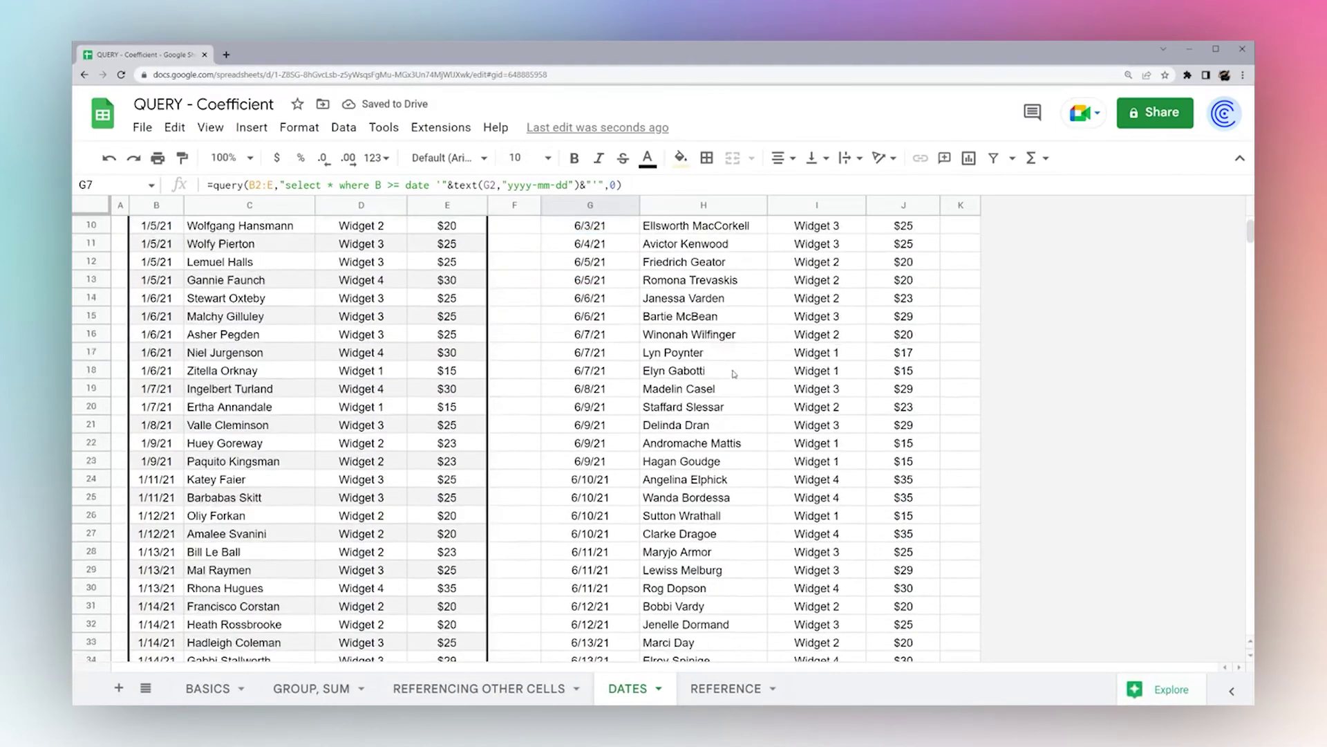
pyautogui.scroll(3, 622, 292)
# Change the start date in G2 to 4/1/21 using the calendar picker
pyautogui.click(592, 250)
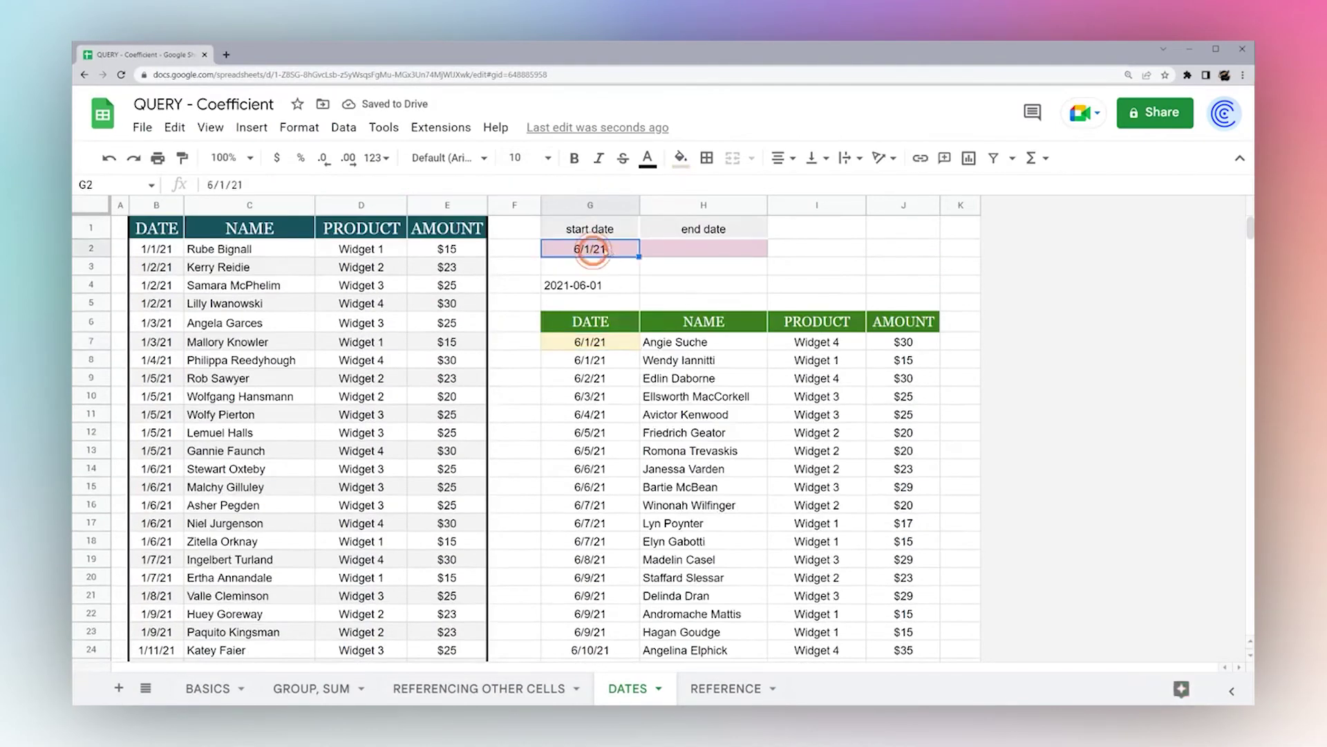
pyautogui.doubleClick(577, 247)
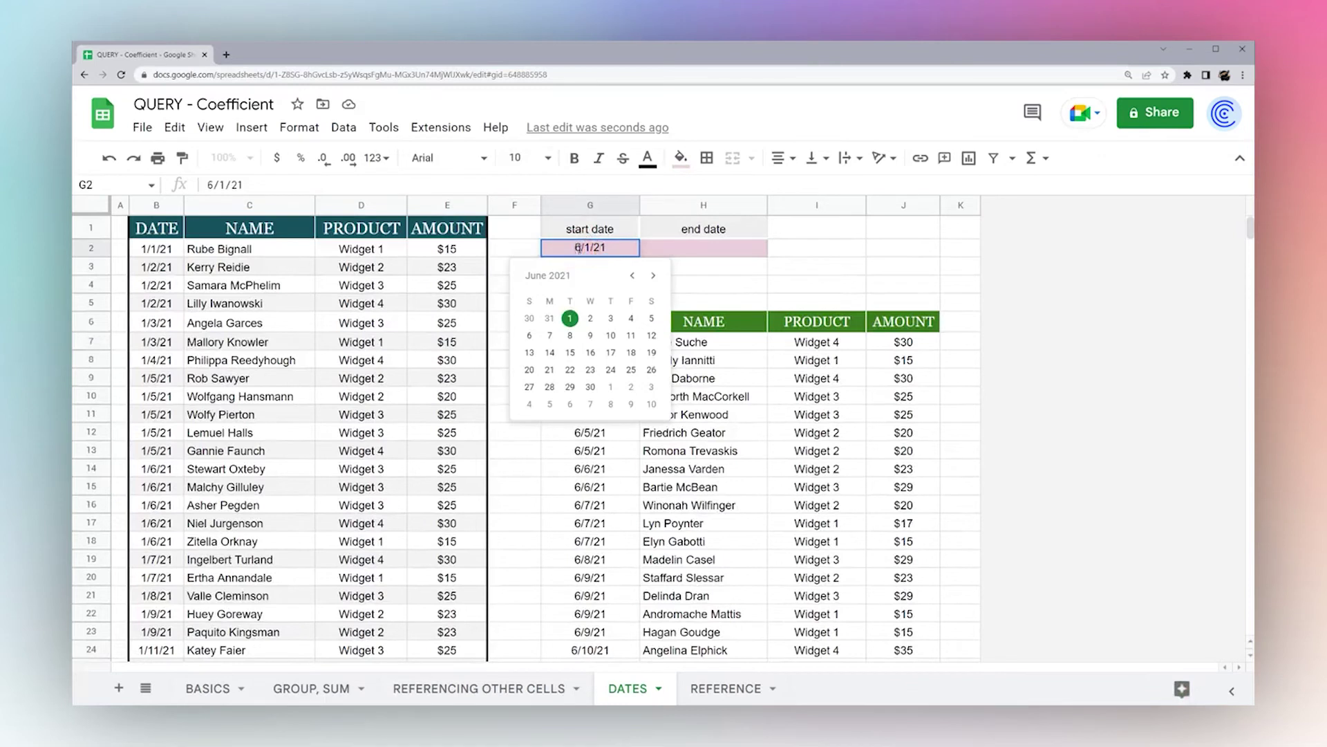
pyautogui.write('5')
pyautogui.press('Return')
pyautogui.click(590, 341)
pyautogui.click(566, 250)
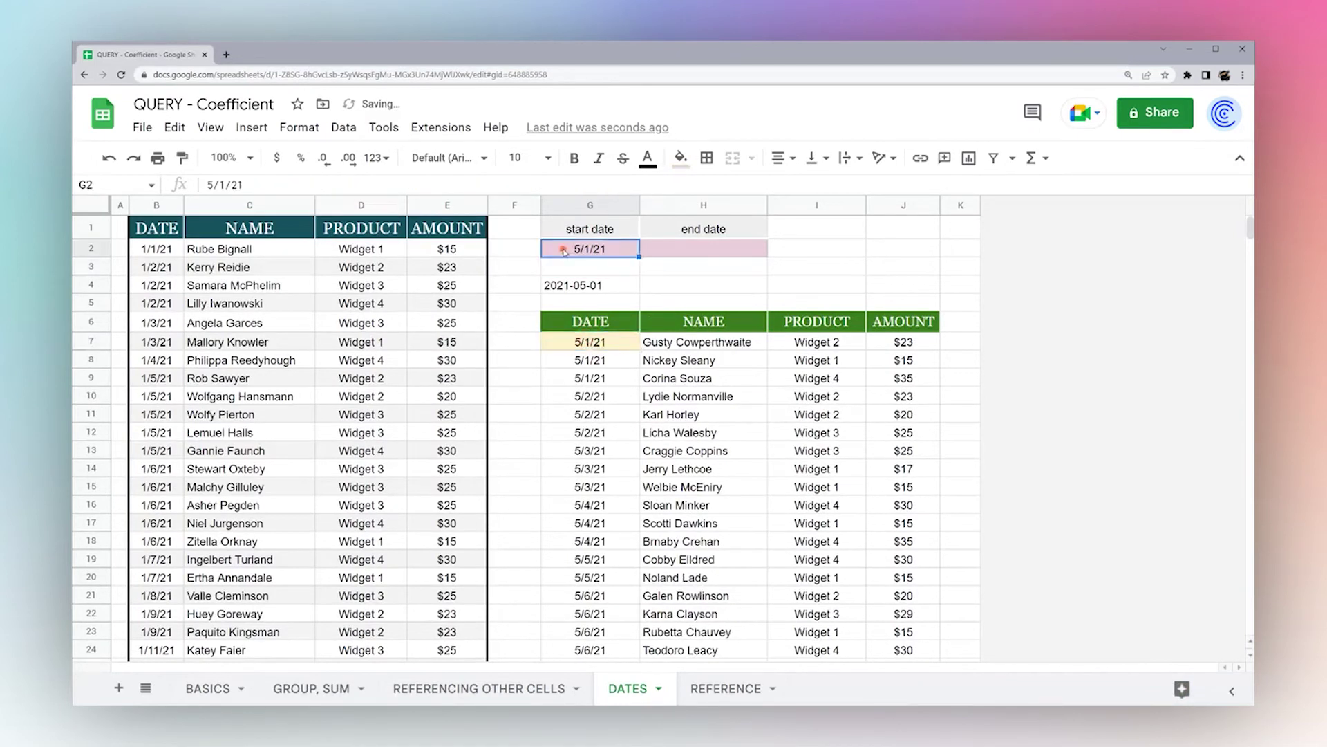
pyautogui.doubleClick(564, 248)
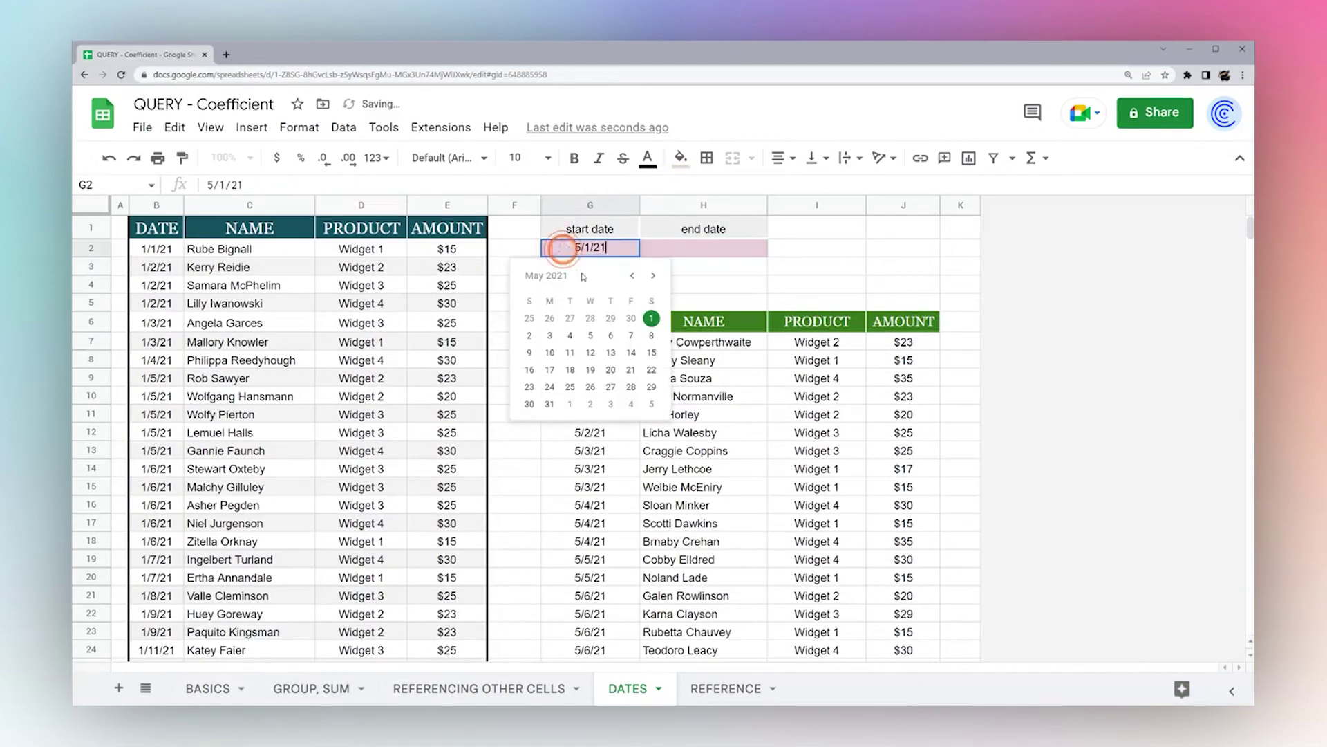
pyautogui.click(634, 278)
pyautogui.click(612, 320)
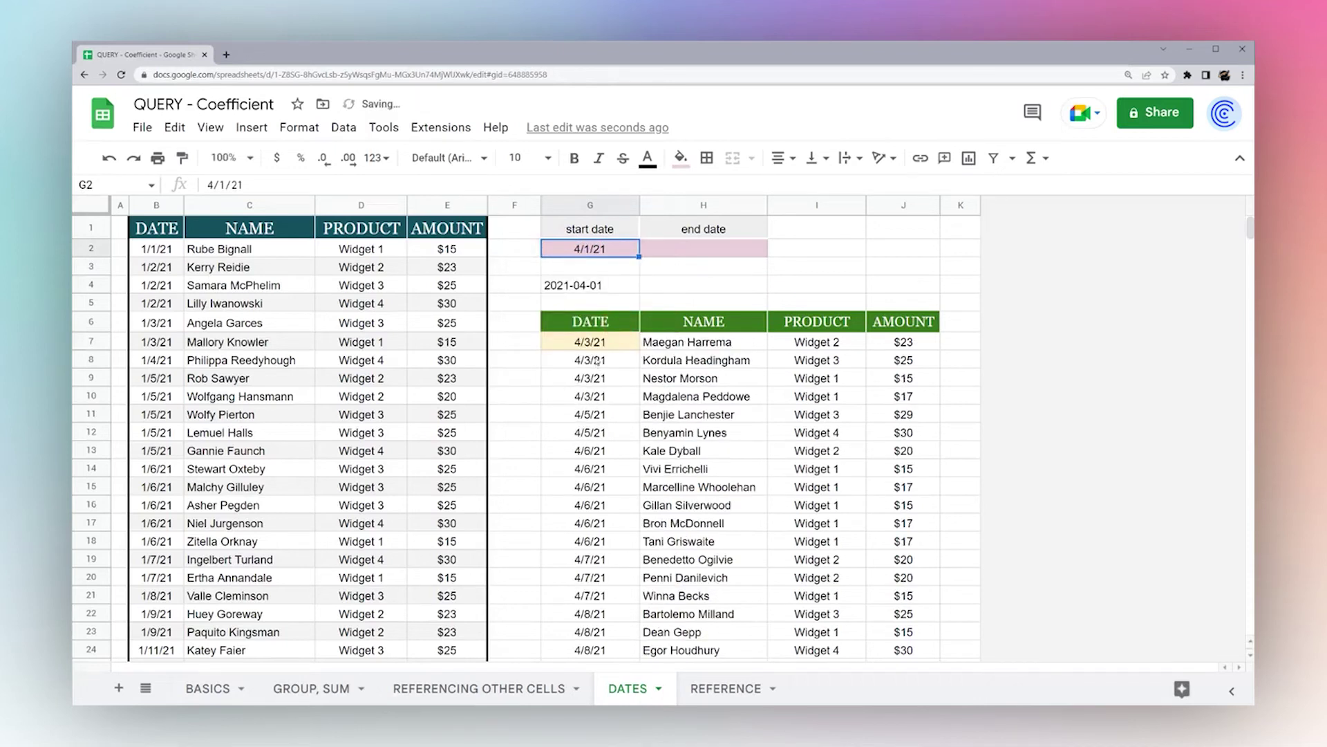
pyautogui.click(591, 342)
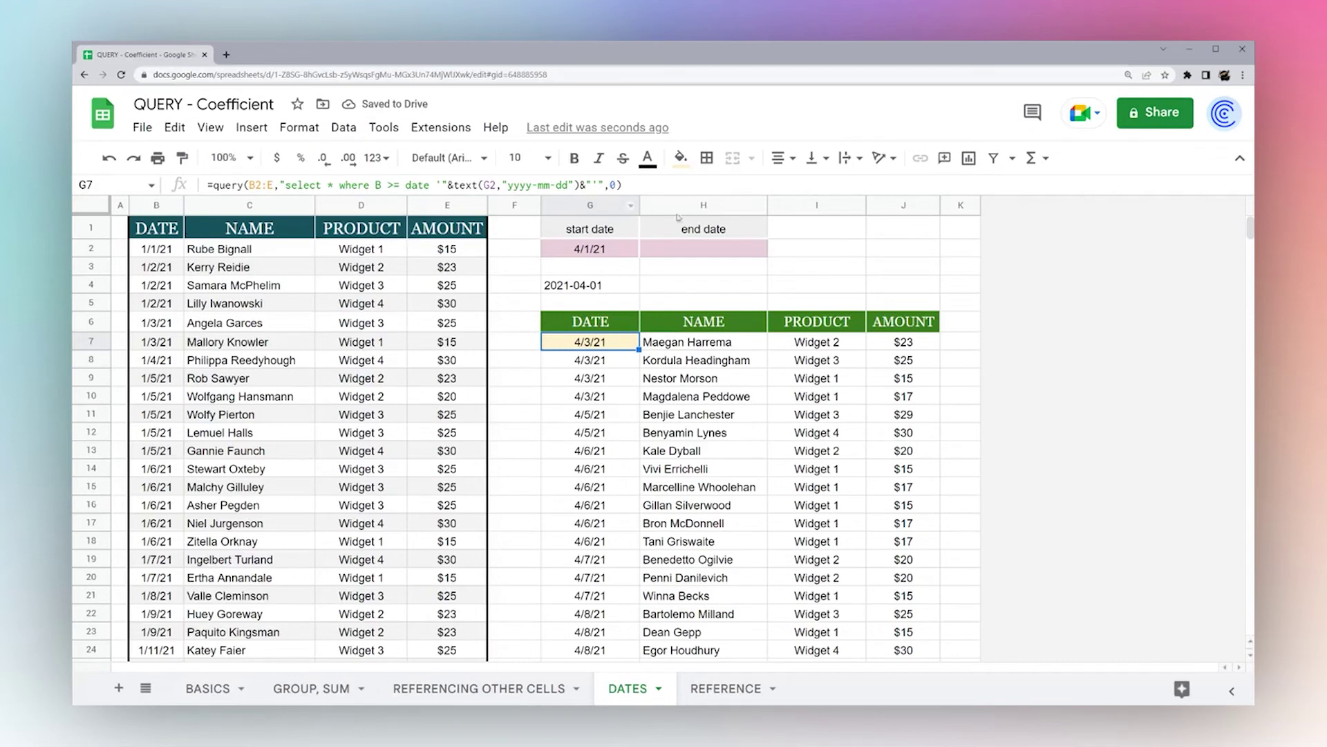
# Set end date H2 to 4/30/21 and apply the 9/26/08 short date format
pyautogui.doubleClick(674, 249)
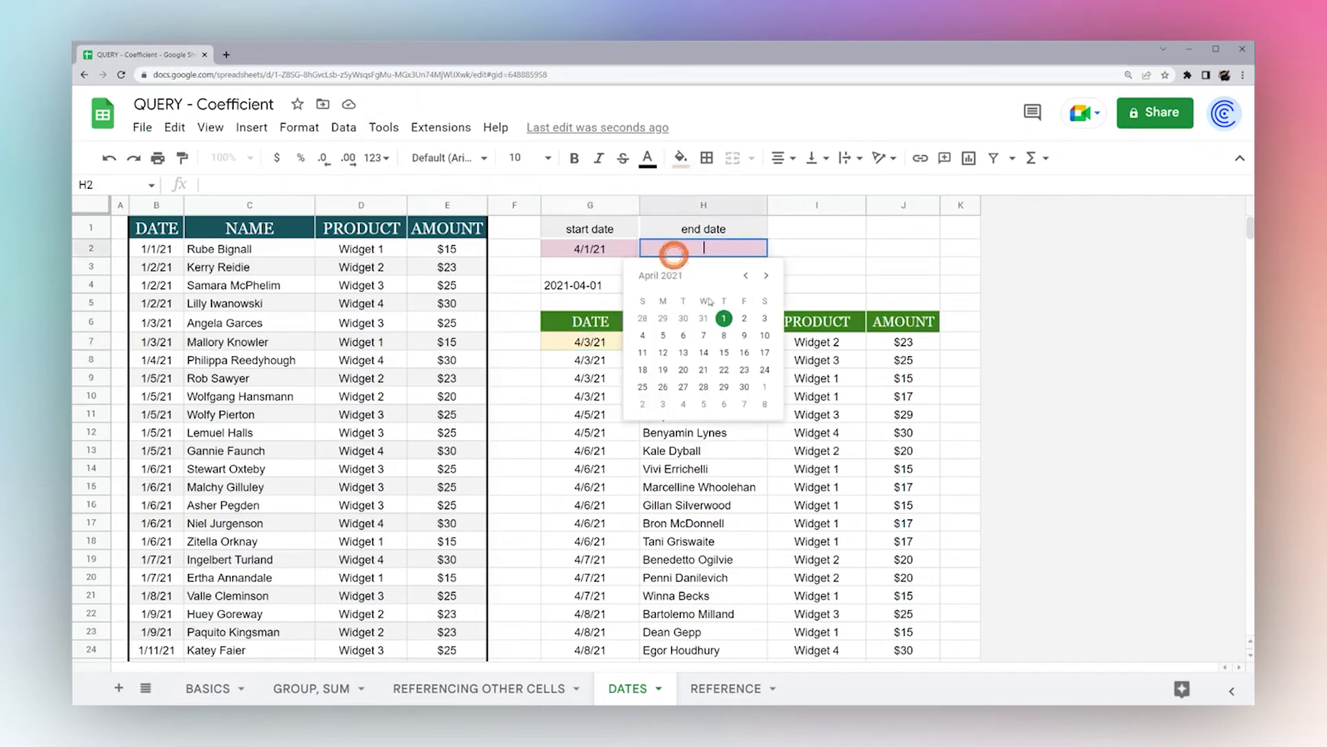
pyautogui.click(744, 387)
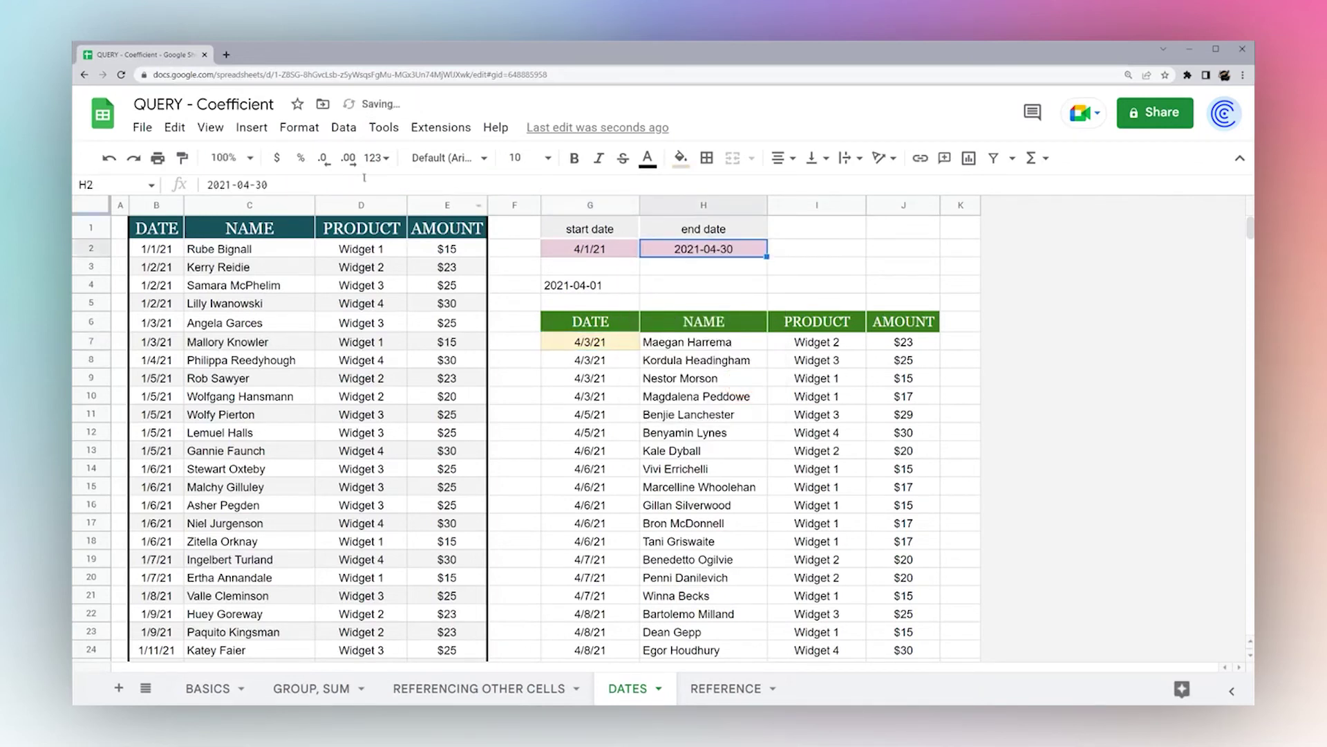
pyautogui.click(376, 158)
pyautogui.click(433, 653)
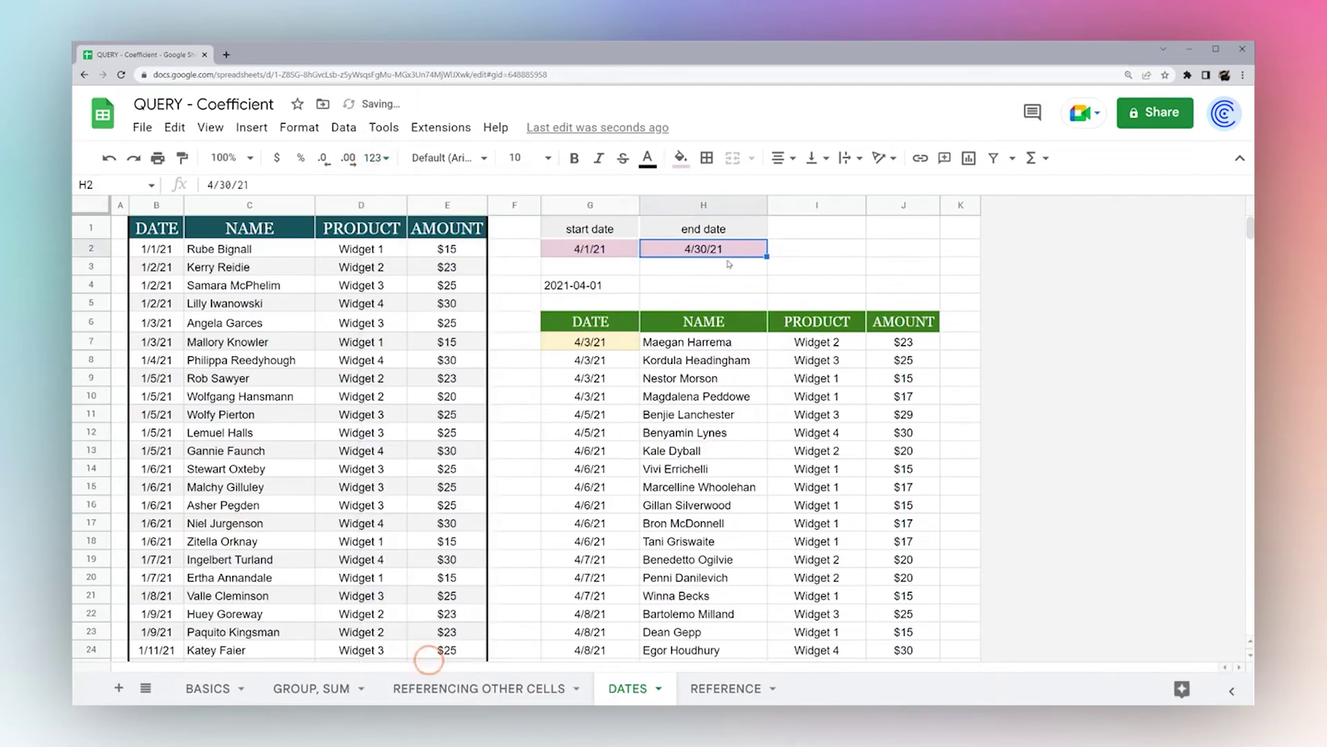
pyautogui.click(722, 267)
# Scroll through the query results to see where the April sales end
pyautogui.click(698, 250)
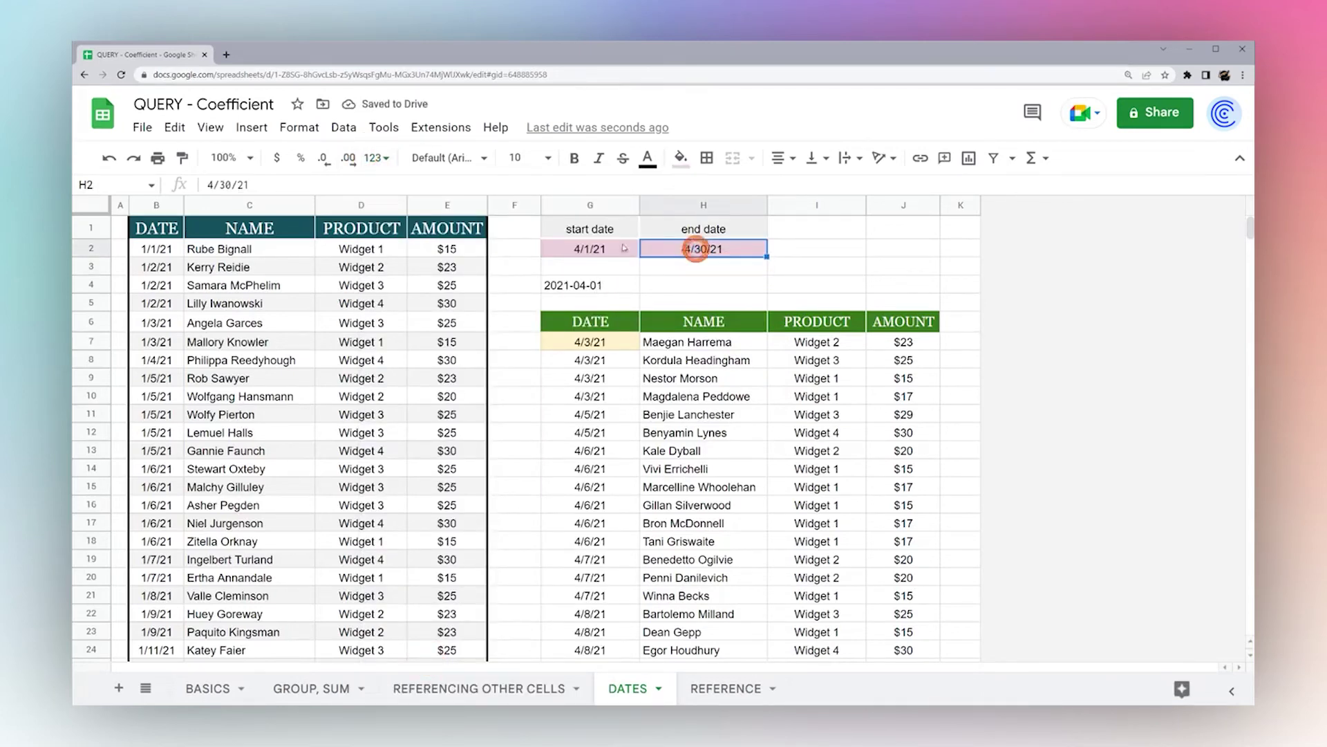
pyautogui.scroll(-8, 612, 374)
pyautogui.scroll(-10, 615, 413)
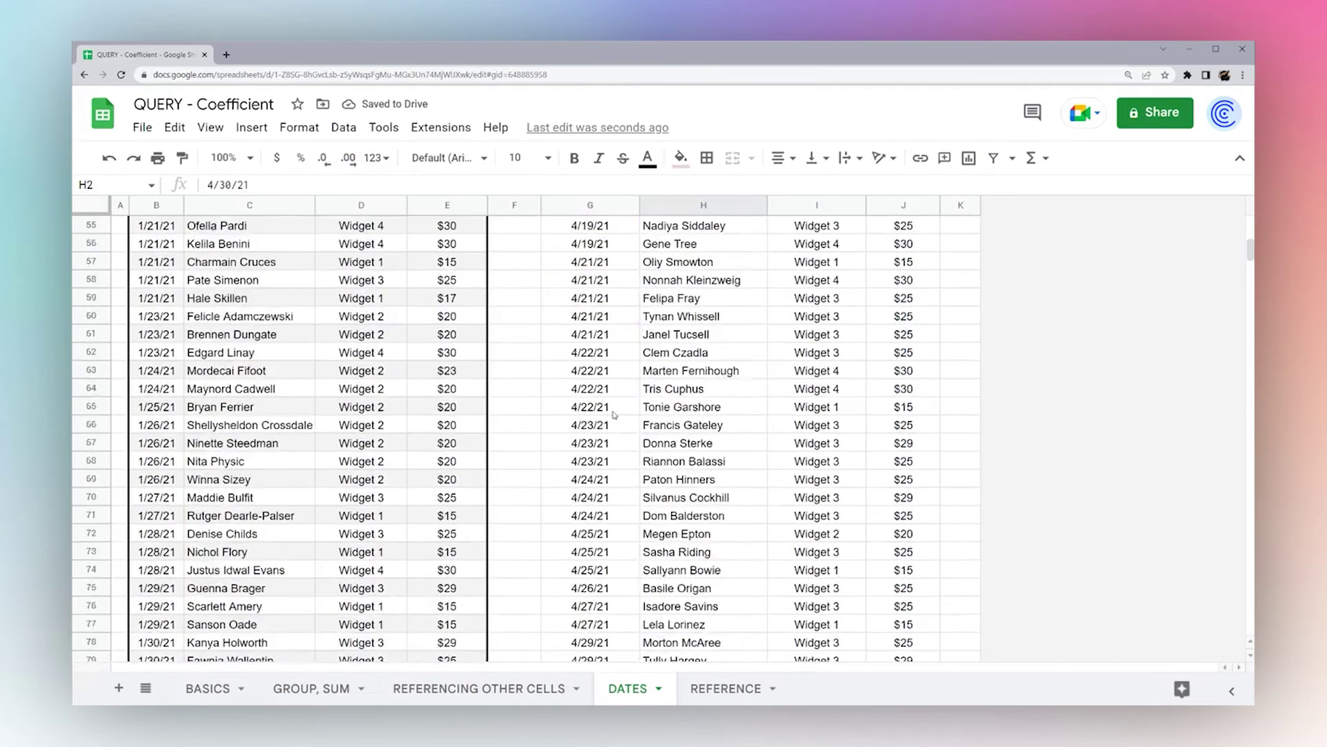
pyautogui.click(596, 425)
pyautogui.scroll(18, 593, 387)
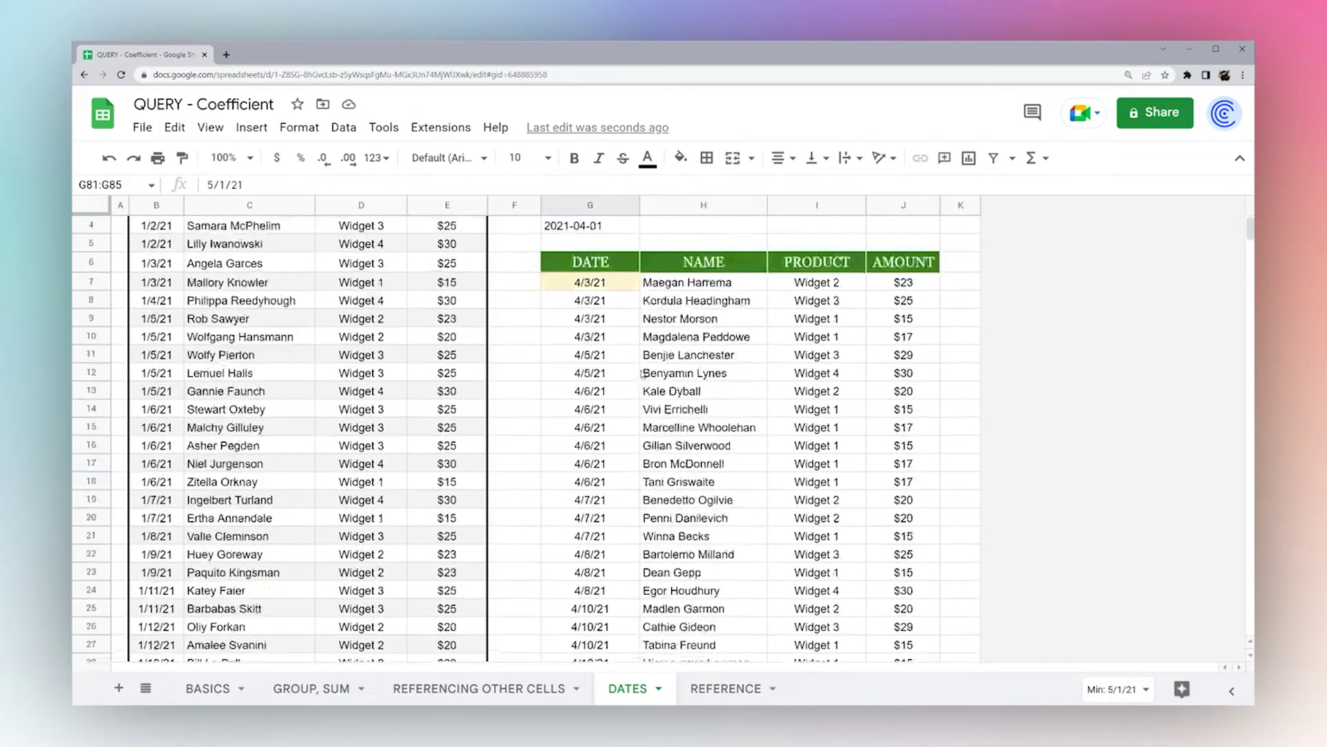
pyautogui.click(588, 341)
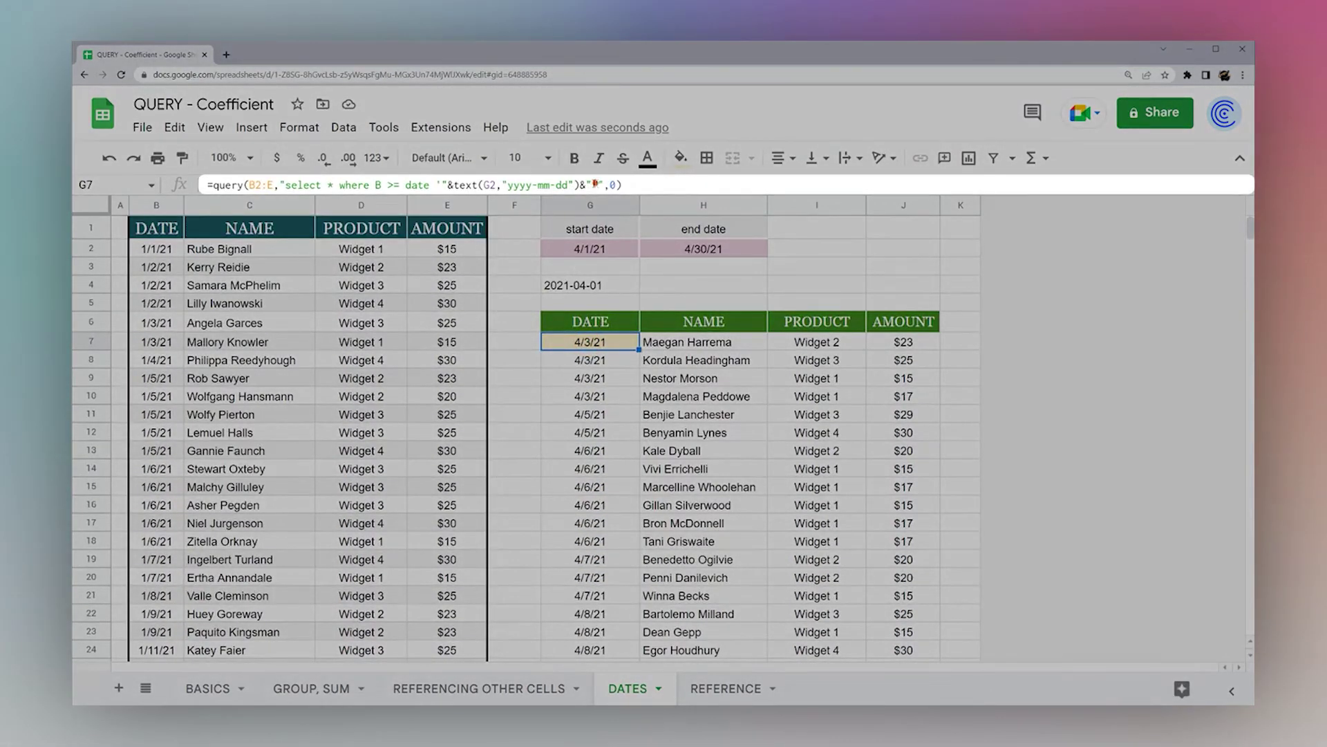
# Duplicate the start-date condition in G7's QUERY, joined with 'and'
pyautogui.moveTo(595, 184); pyautogui.dragTo(377, 184)
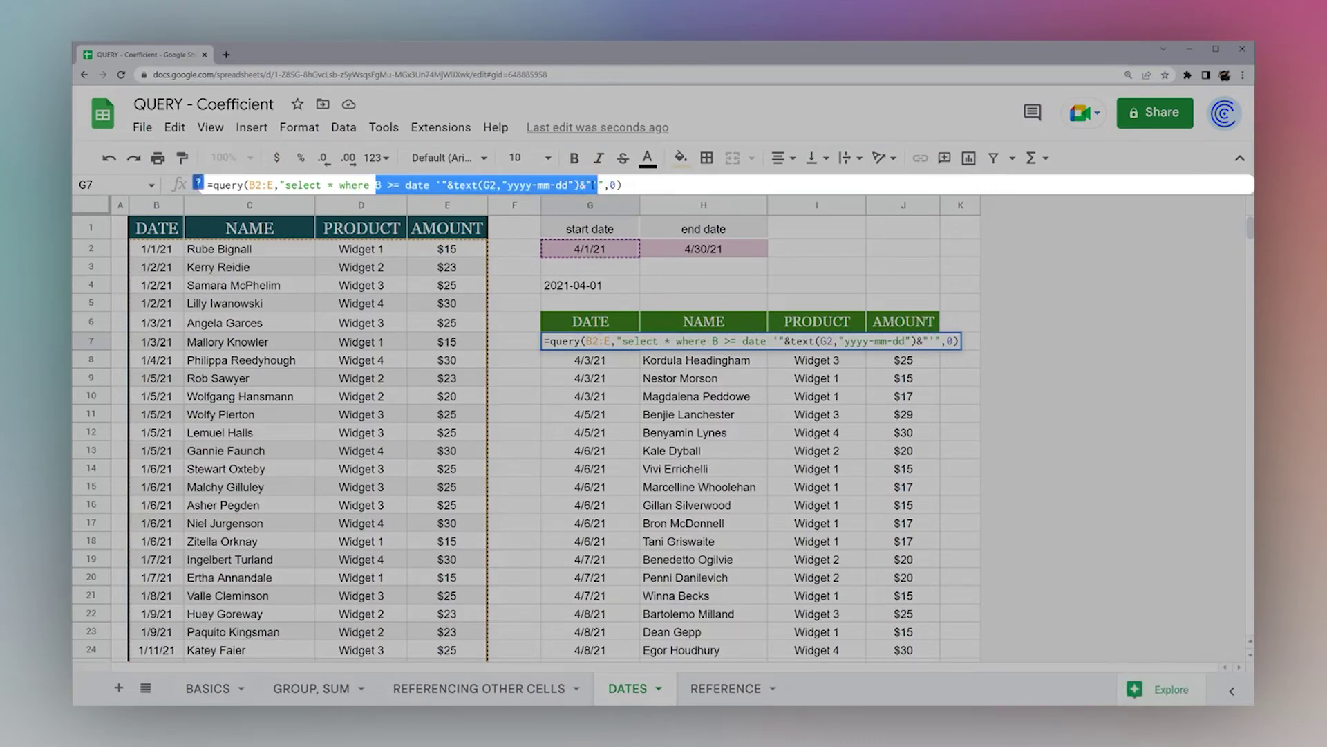
pyautogui.click(505, 222)
pyautogui.click(600, 184)
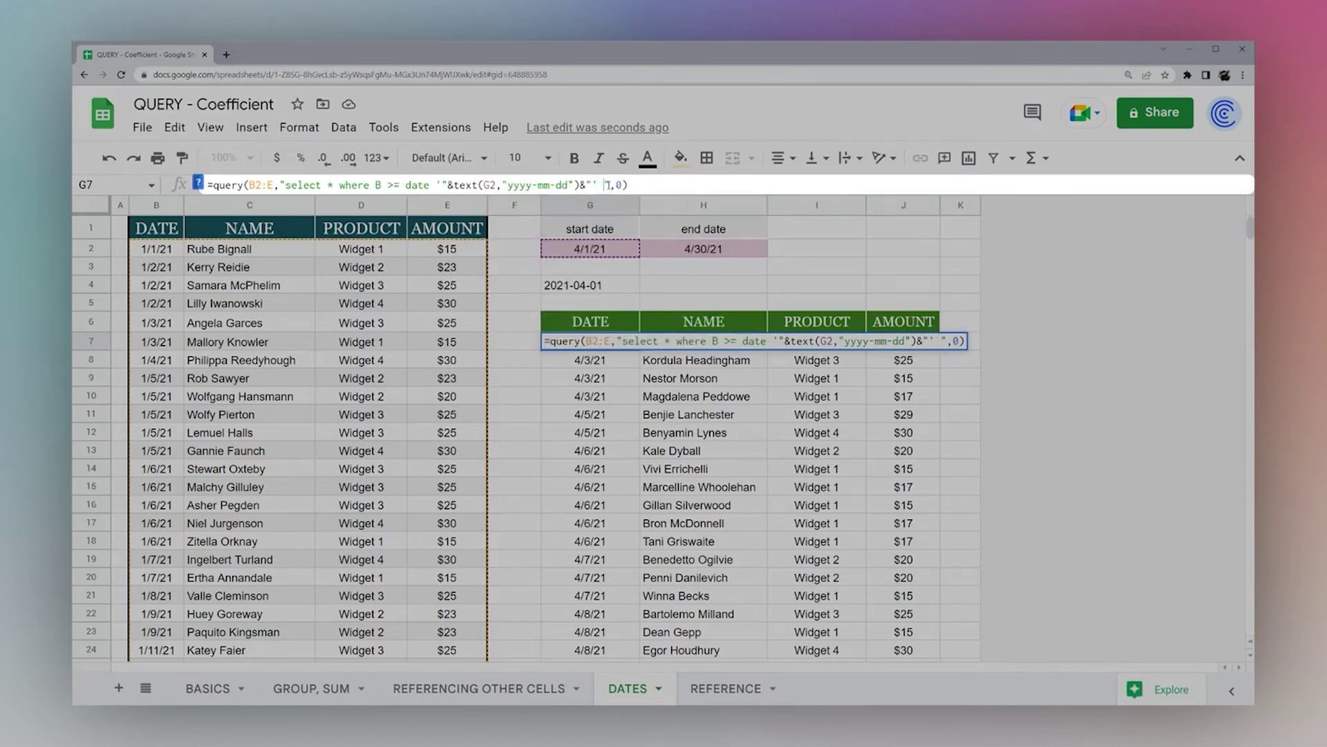
pyautogui.hotkey('ctrl', 'v')
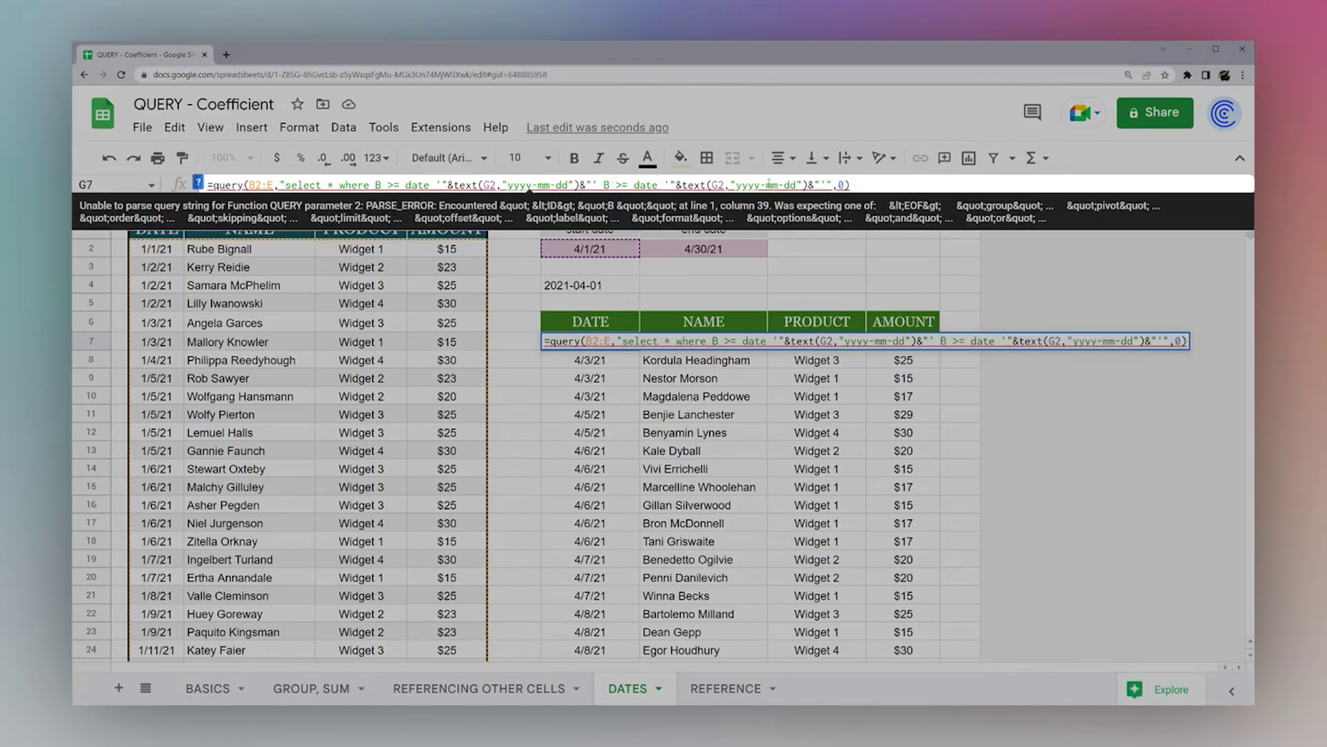
pyautogui.click(607, 185)
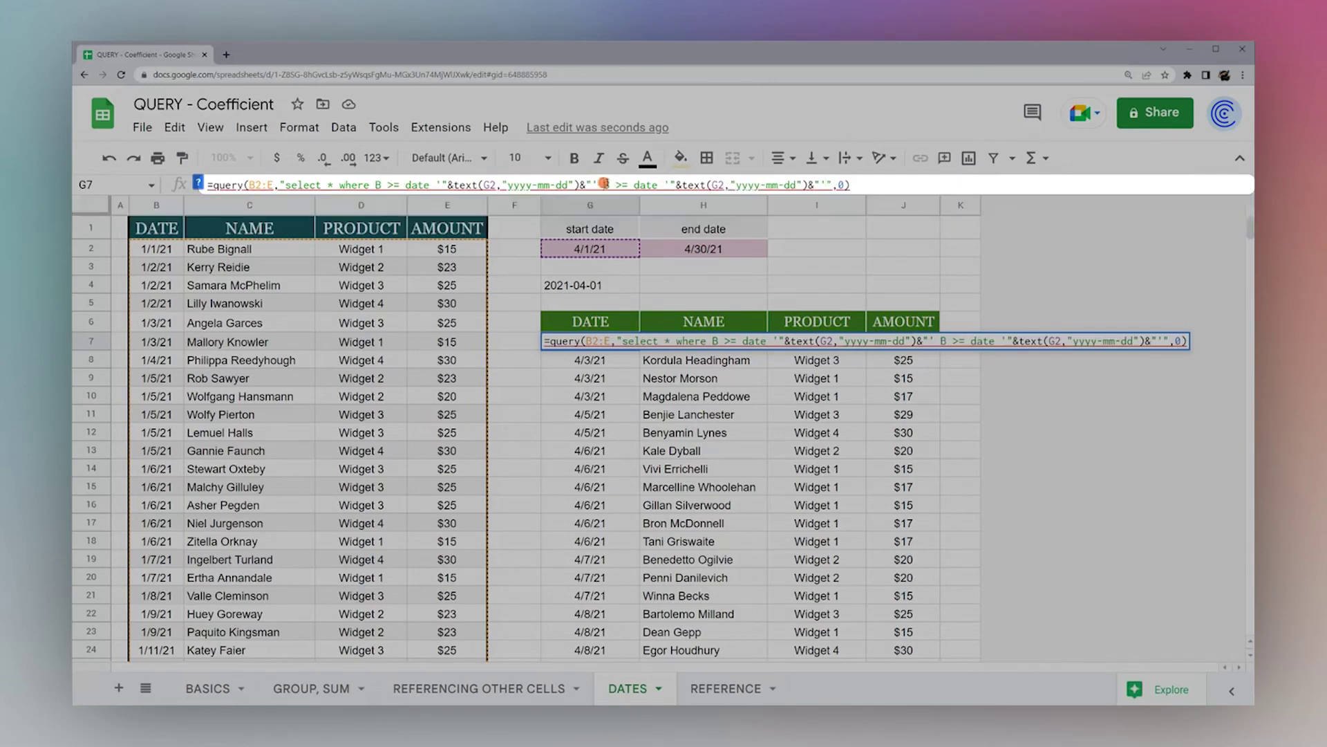
pyautogui.write('and')
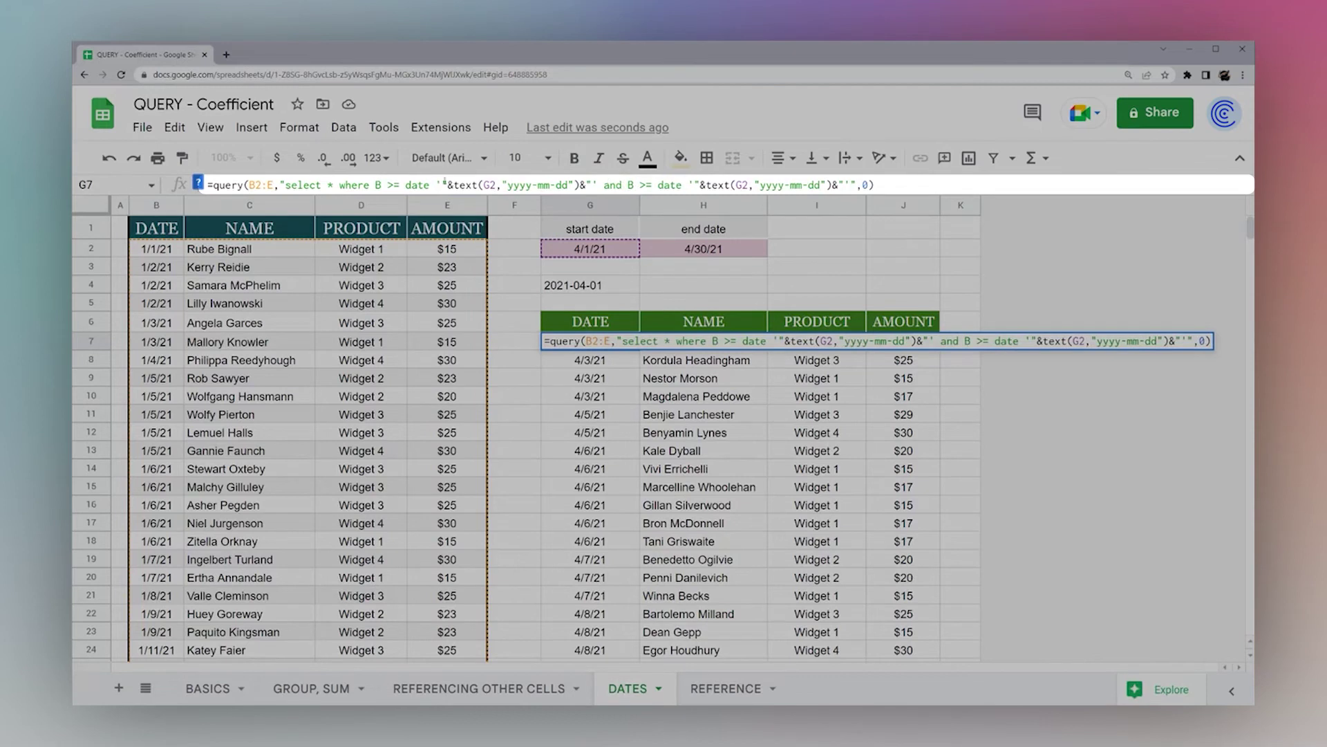
pyautogui.doubleClick(609, 185)
# Make the second condition B <= date text(H2,"yyyy-mm-dd") and commit the query
pyautogui.click(639, 185)
pyautogui.write('<')
pyautogui.press('Delete')
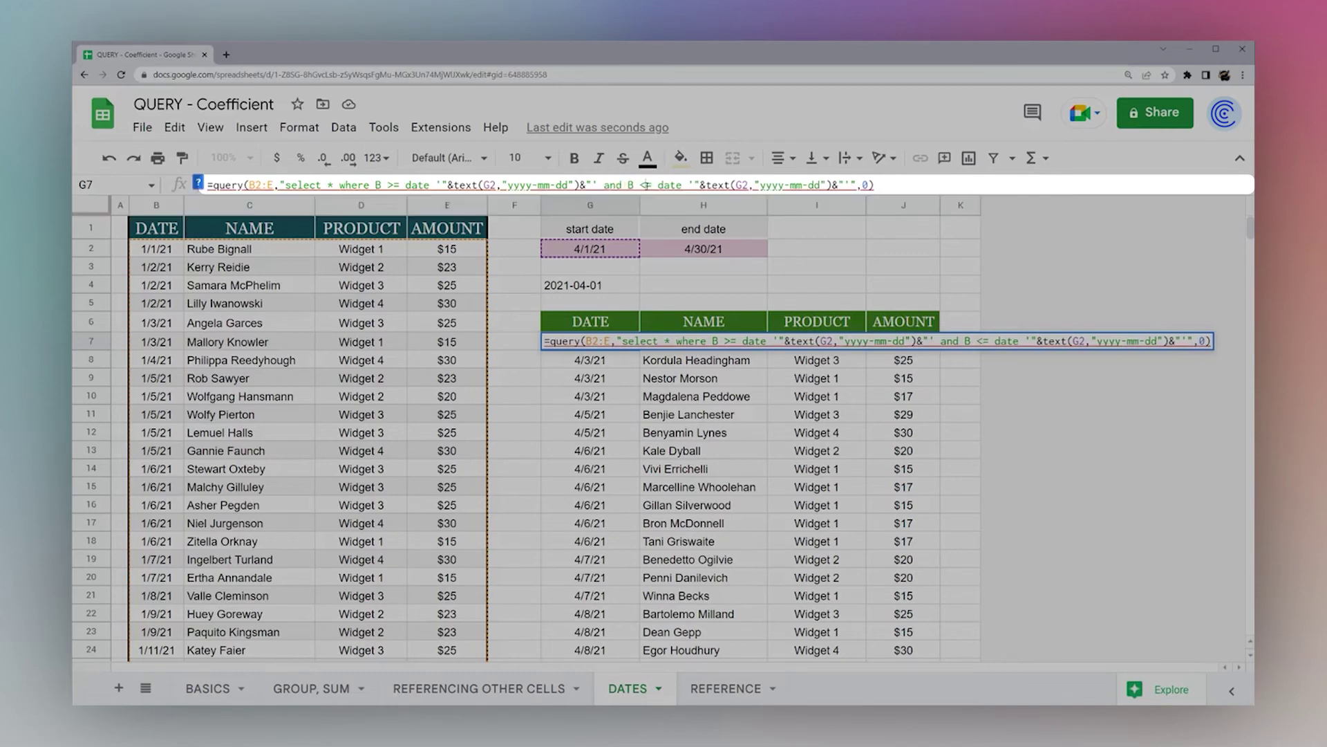
pyautogui.click(395, 185)
pyautogui.press('Delete')
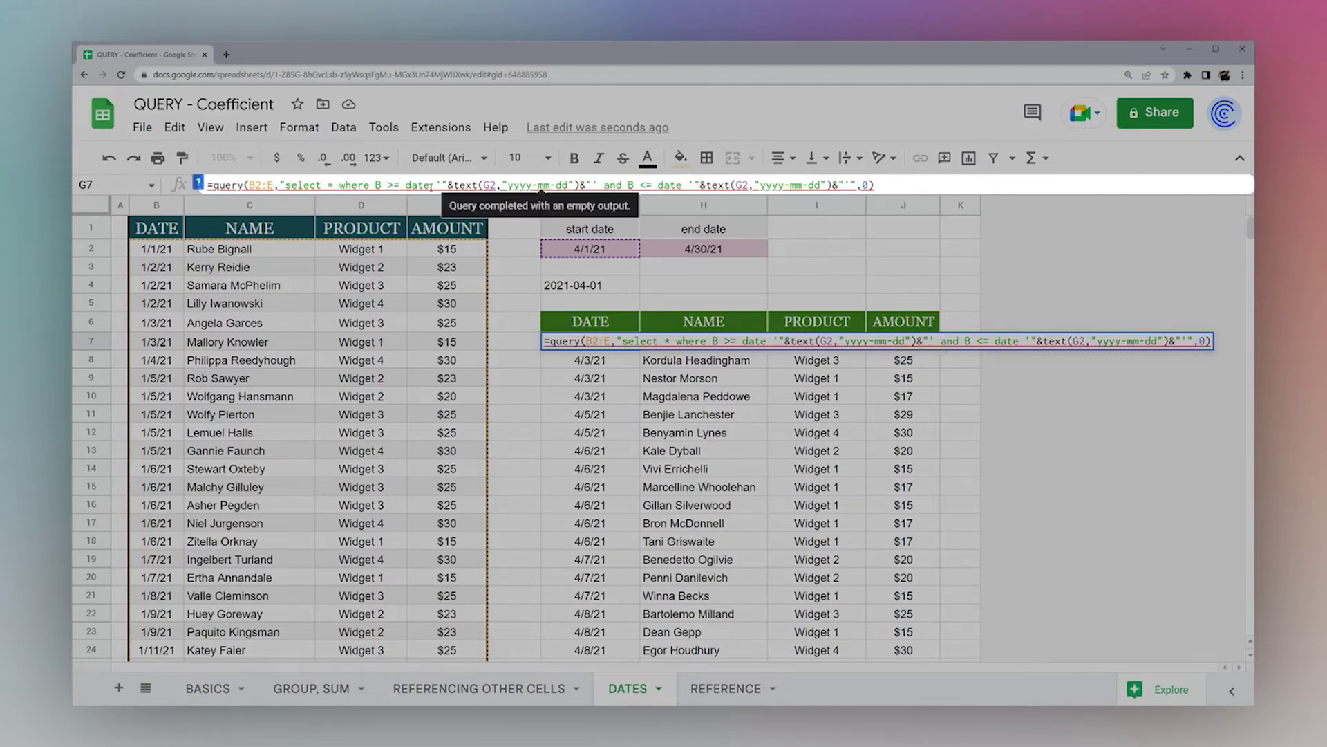
pyautogui.write('=')
pyautogui.click(649, 184)
pyautogui.press('Delete')
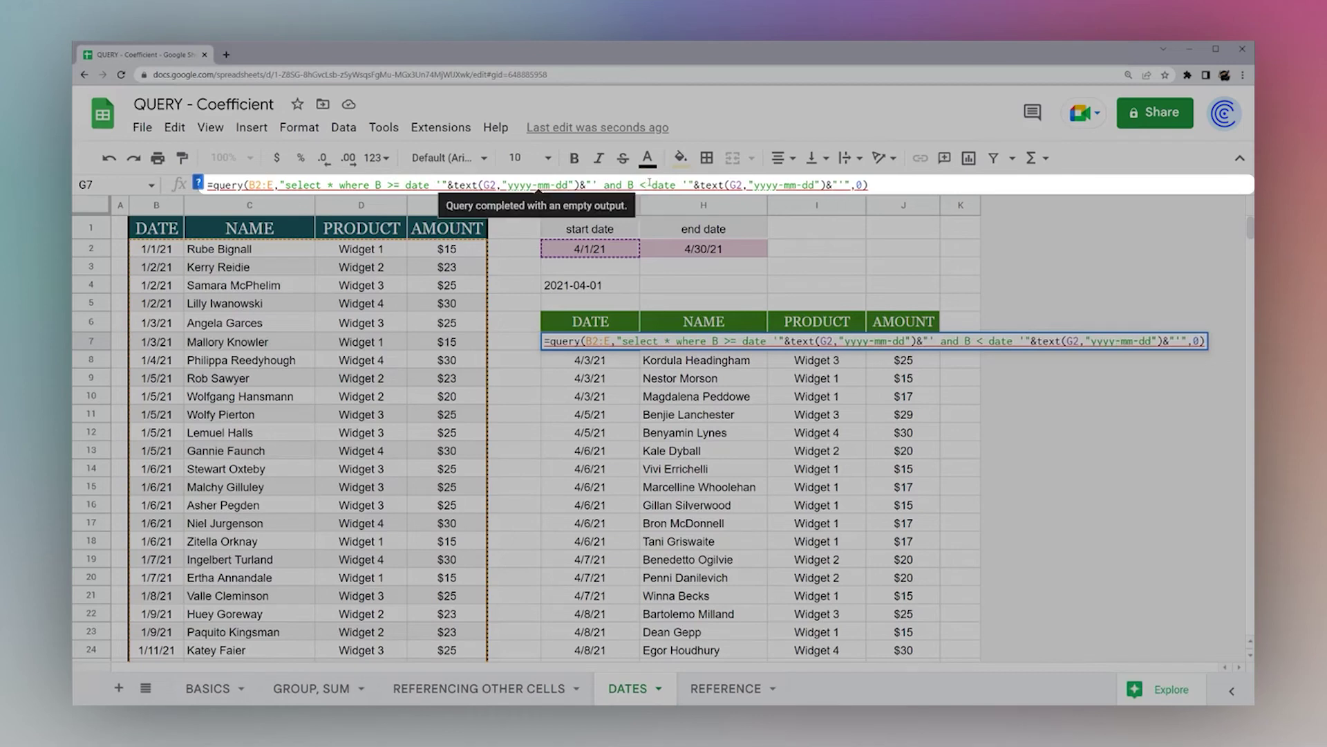
pyautogui.write('=')
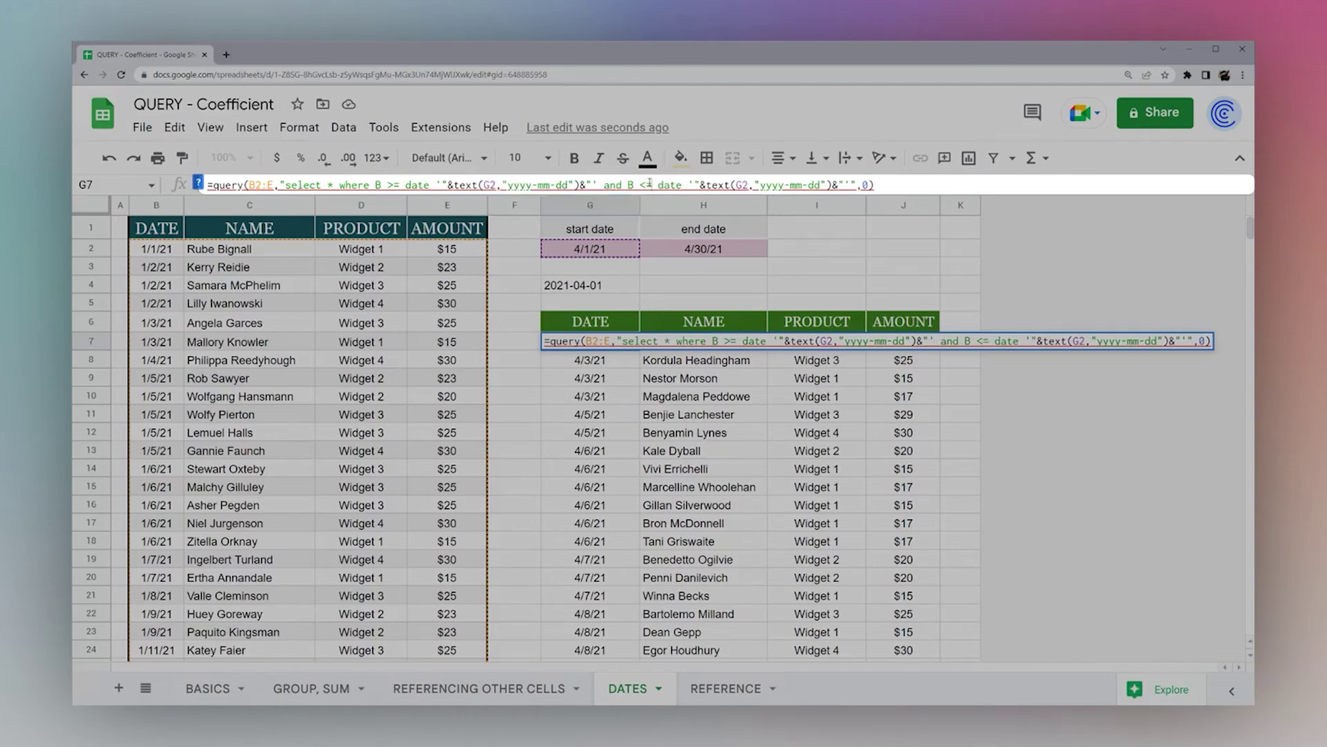
pyautogui.click(738, 185)
pyautogui.press('Delete')
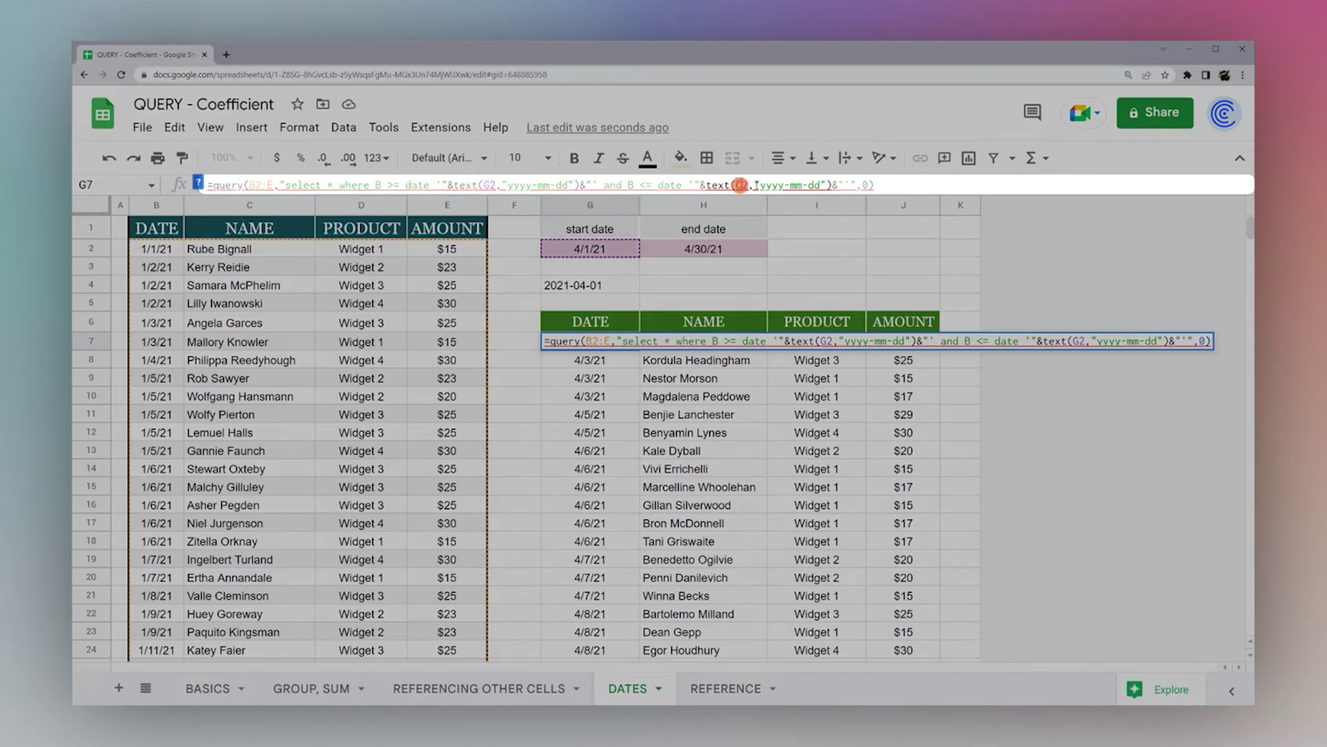
pyautogui.write('H')
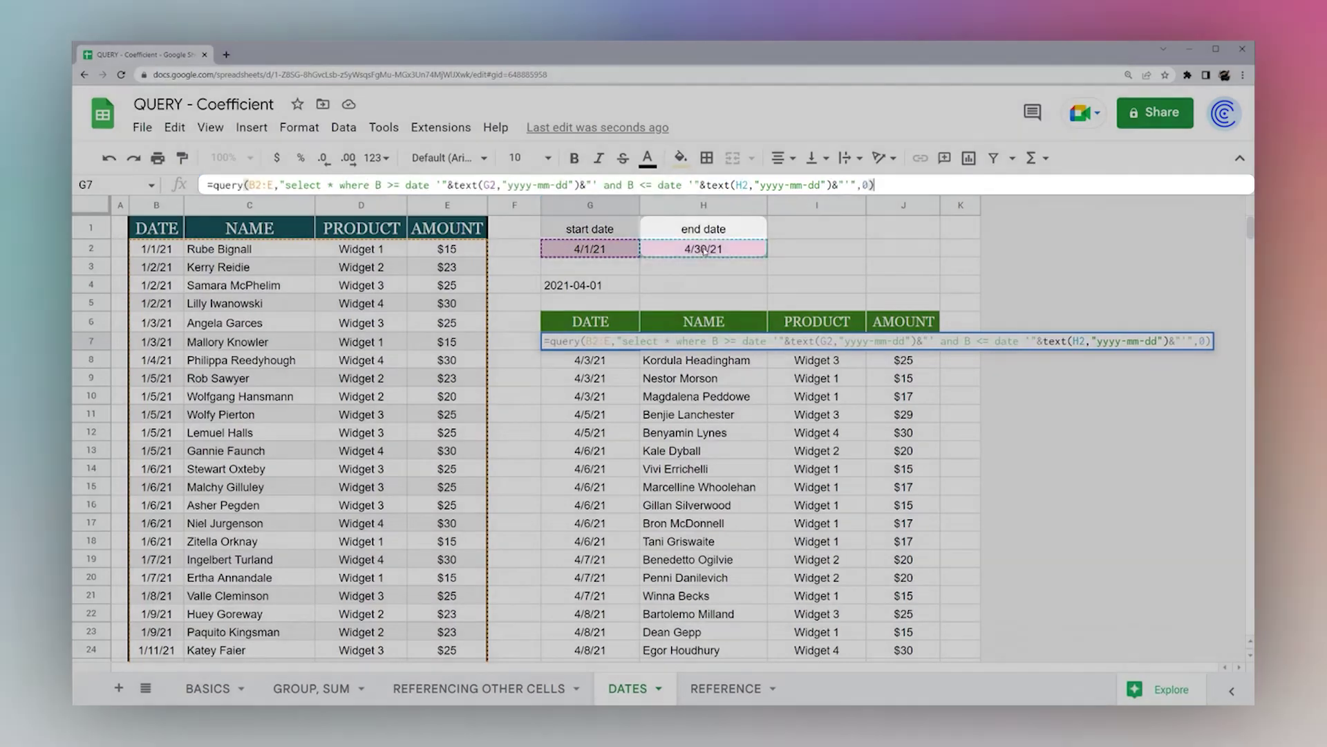
pyautogui.press('Return')
# Scroll the results to confirm they currently end at 4/29/21
pyautogui.click(573, 339)
pyautogui.scroll(-17, 615, 427)
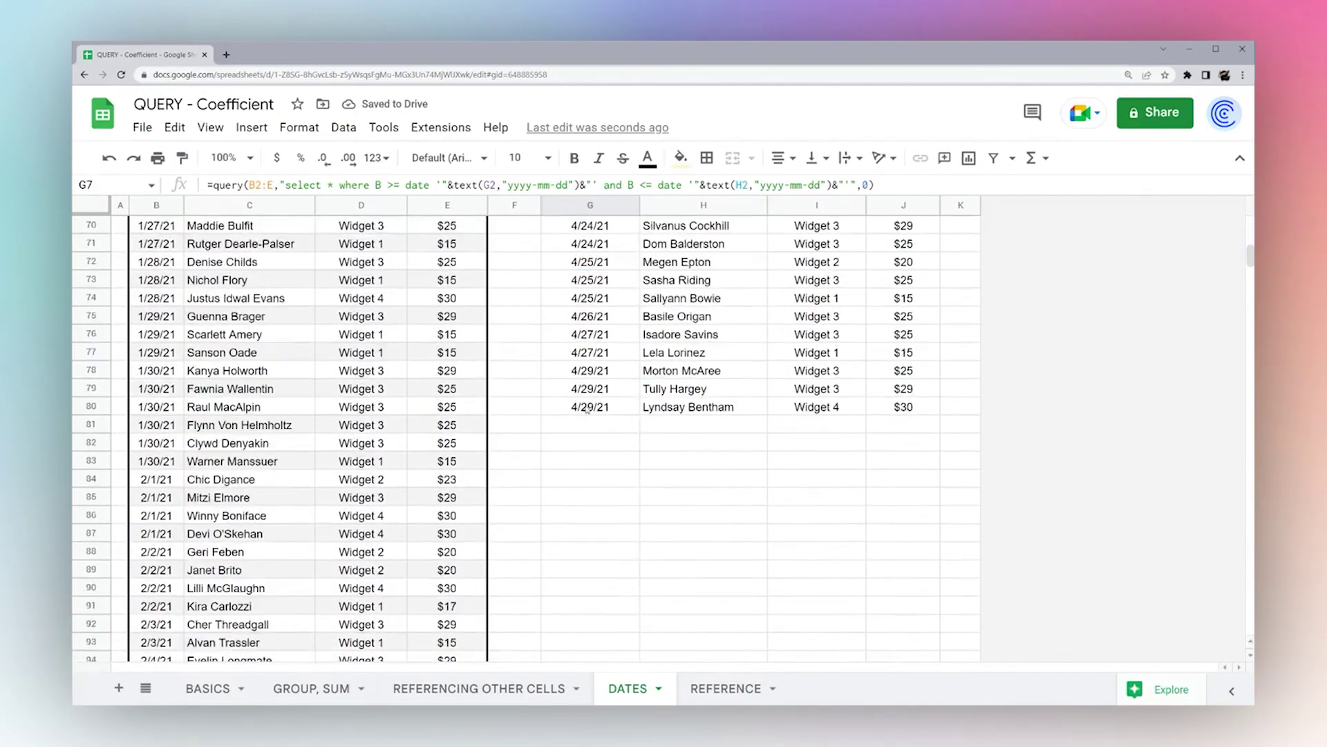
pyautogui.click(587, 408)
pyautogui.scroll(17, 608, 517)
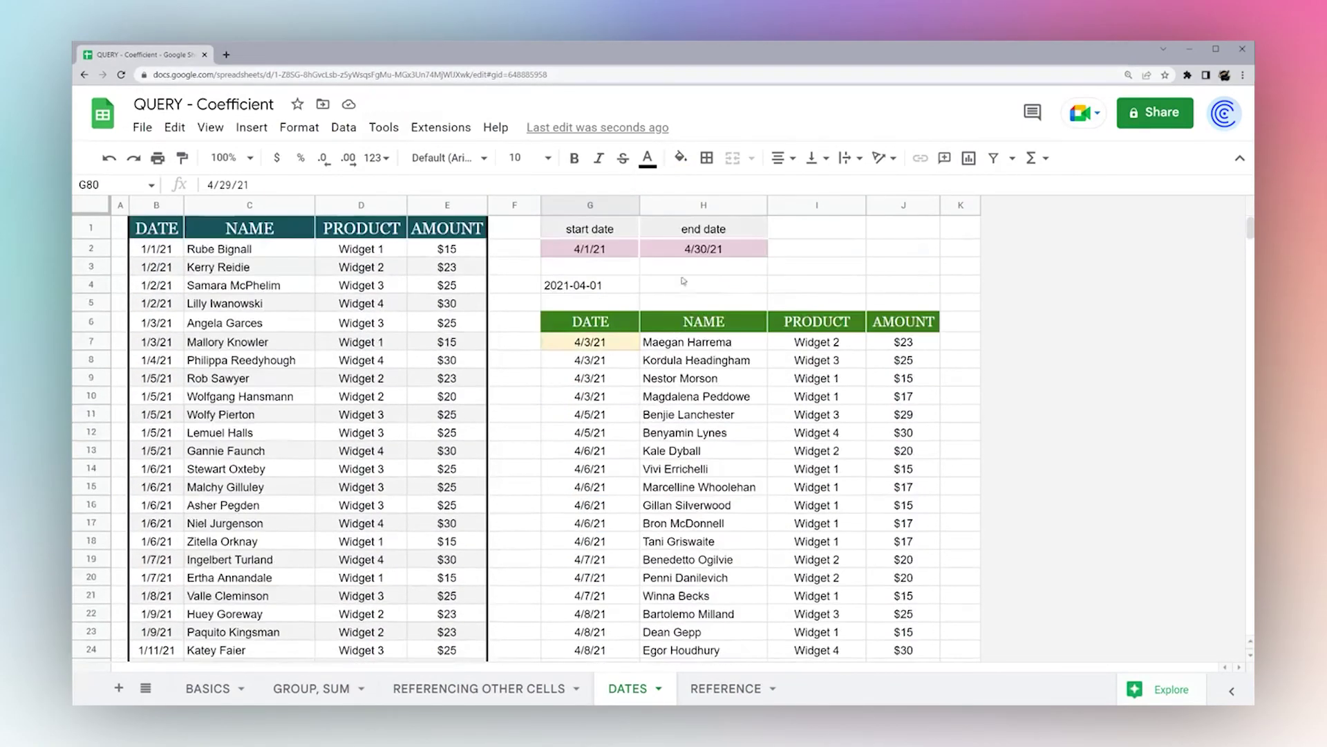
# Change the end date in H2 to 4/15/21 and confirm results stop there
pyautogui.doubleClick(699, 249)
pyautogui.click(719, 353)
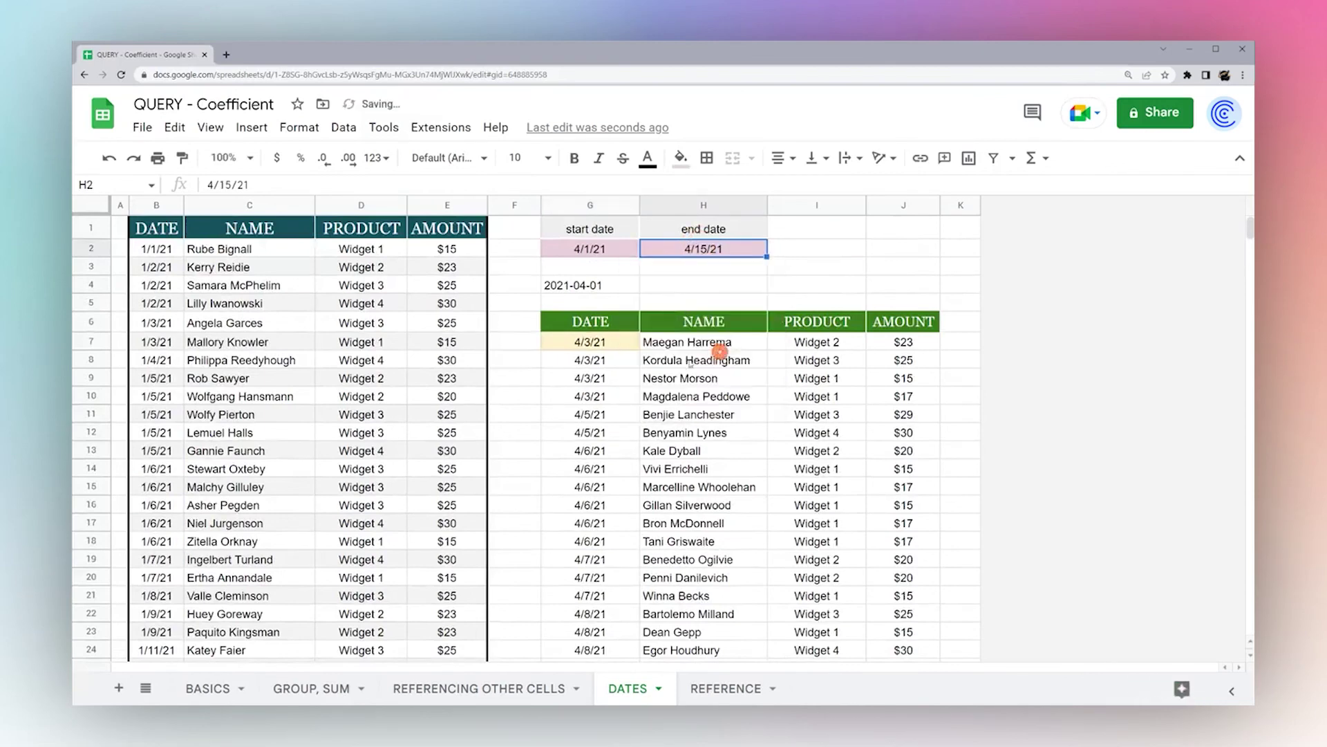
pyautogui.scroll(-7, 719, 352)
pyautogui.click(592, 462)
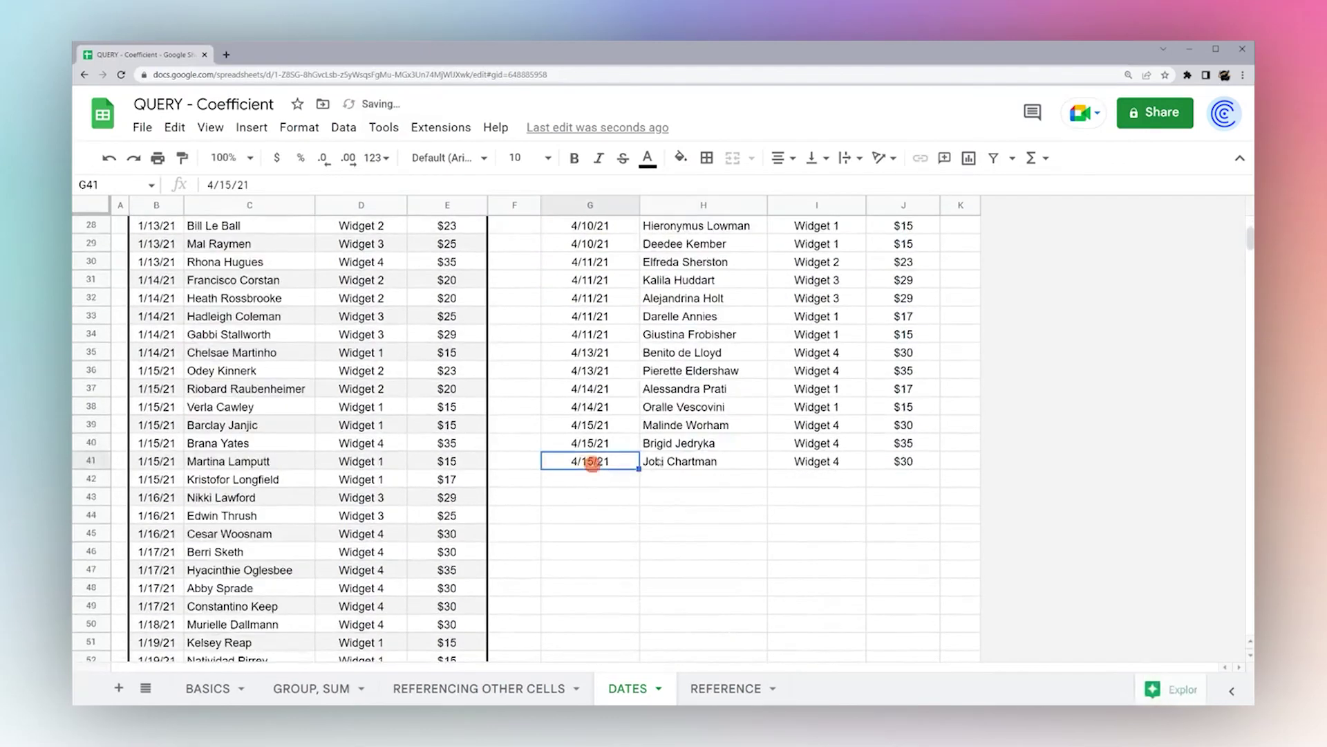
pyautogui.scroll(7, 591, 462)
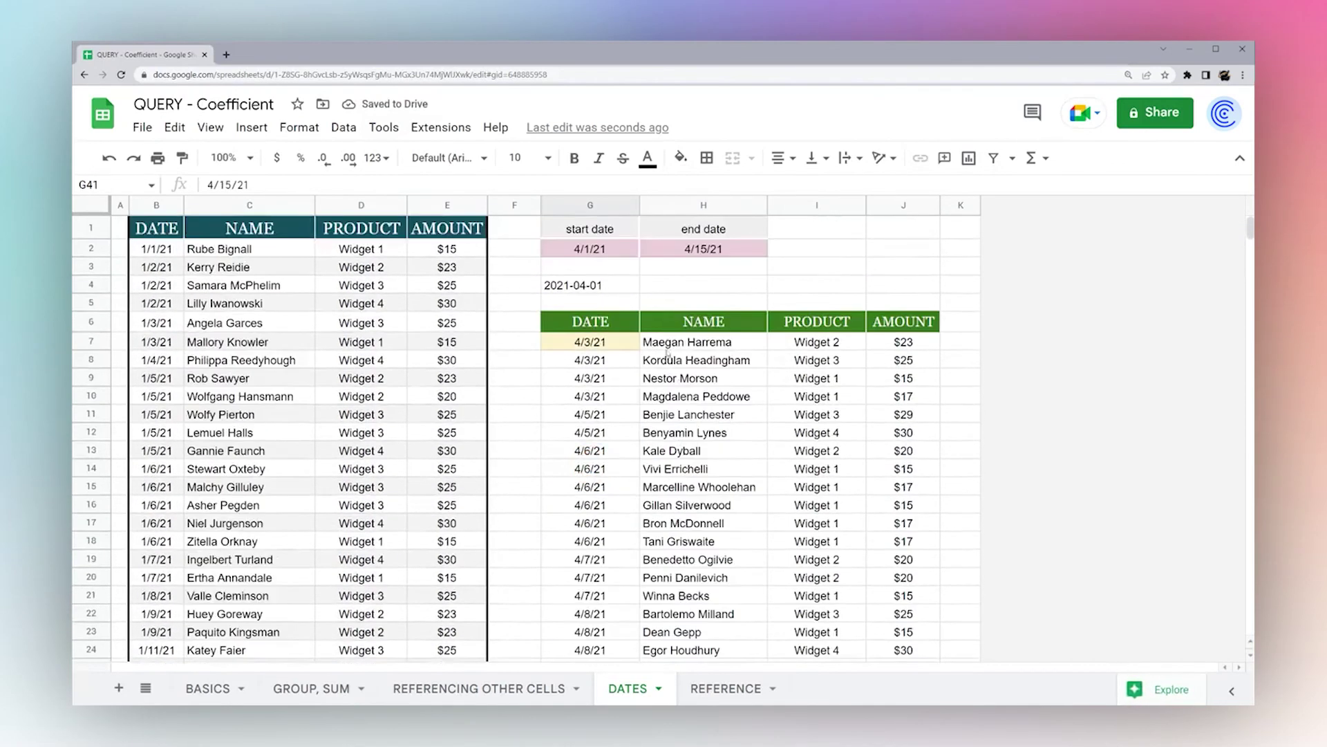
pyautogui.click(583, 288)
# Clear G4 and replace the start-date text() expression in G7 with '2021-04-01'
pyautogui.press('Delete')
pyautogui.click(581, 338)
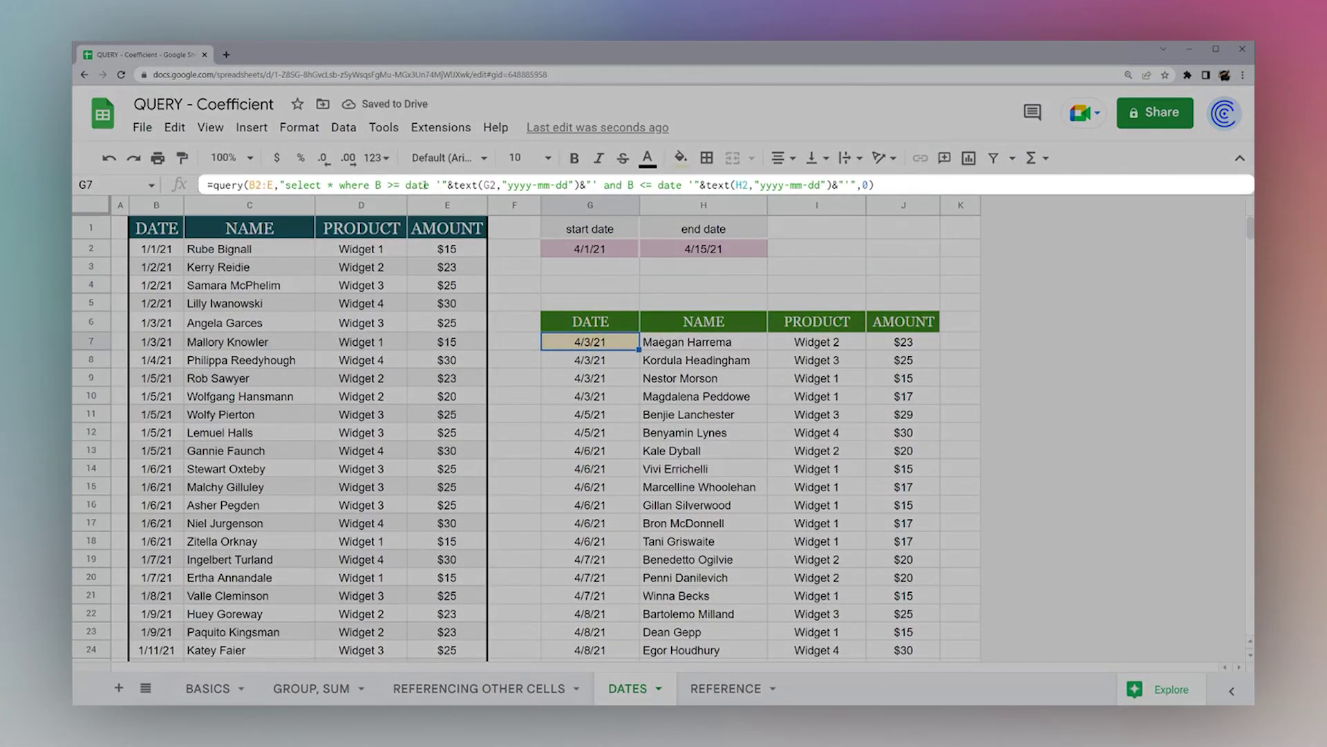
pyautogui.moveTo(435, 185); pyautogui.dragTo(598, 186)
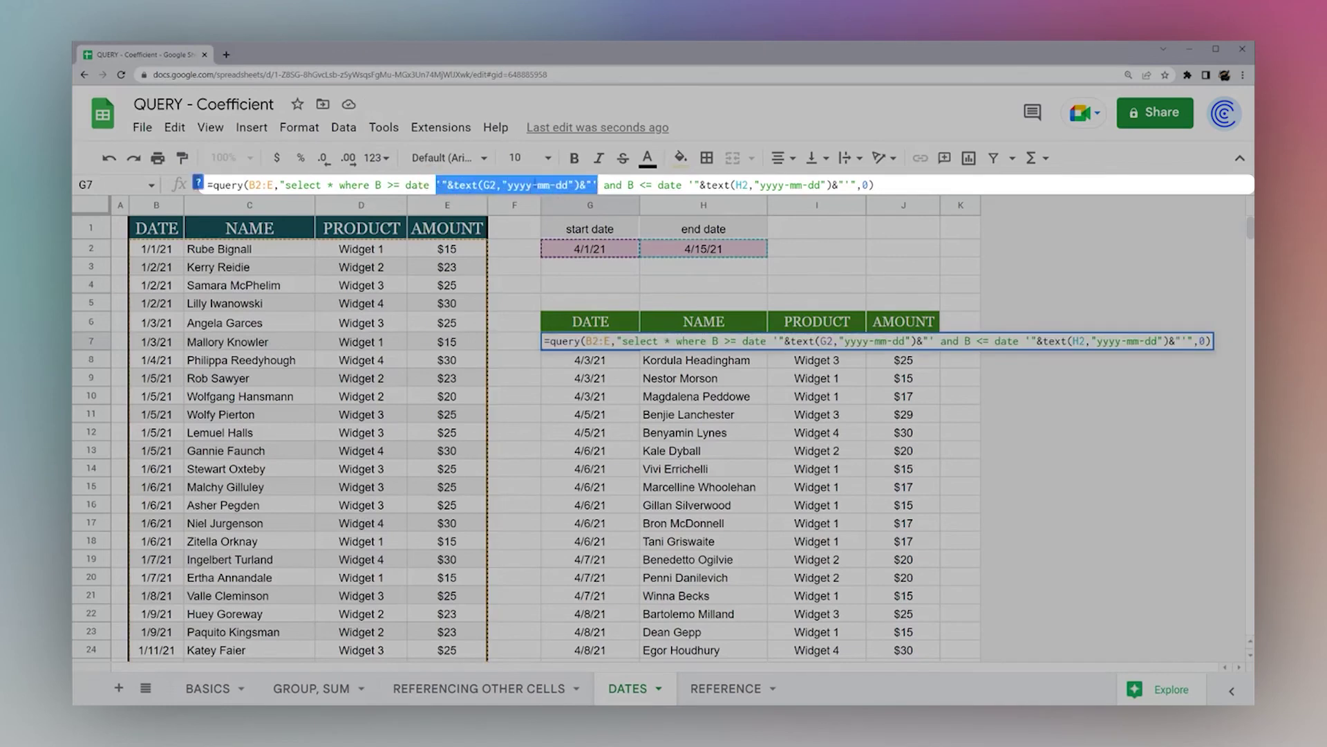
pyautogui.click(464, 185)
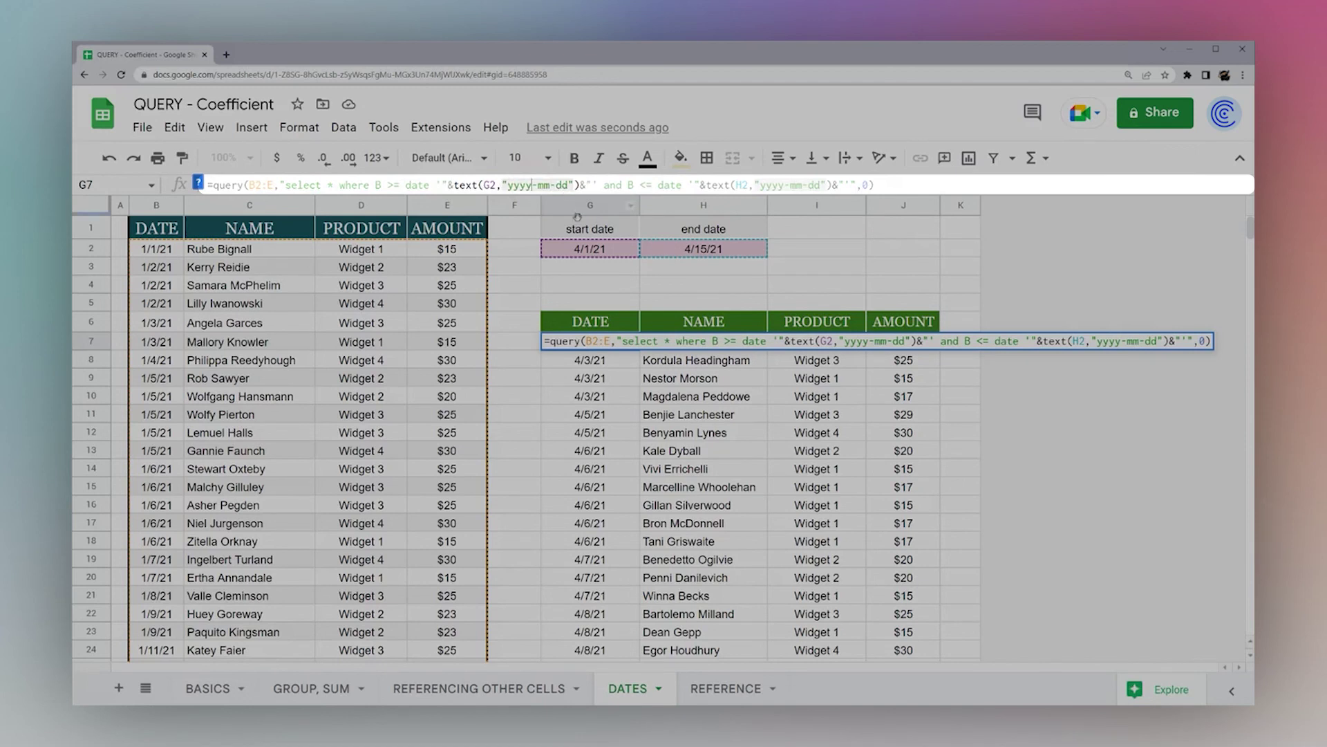
pyautogui.press('Escape')
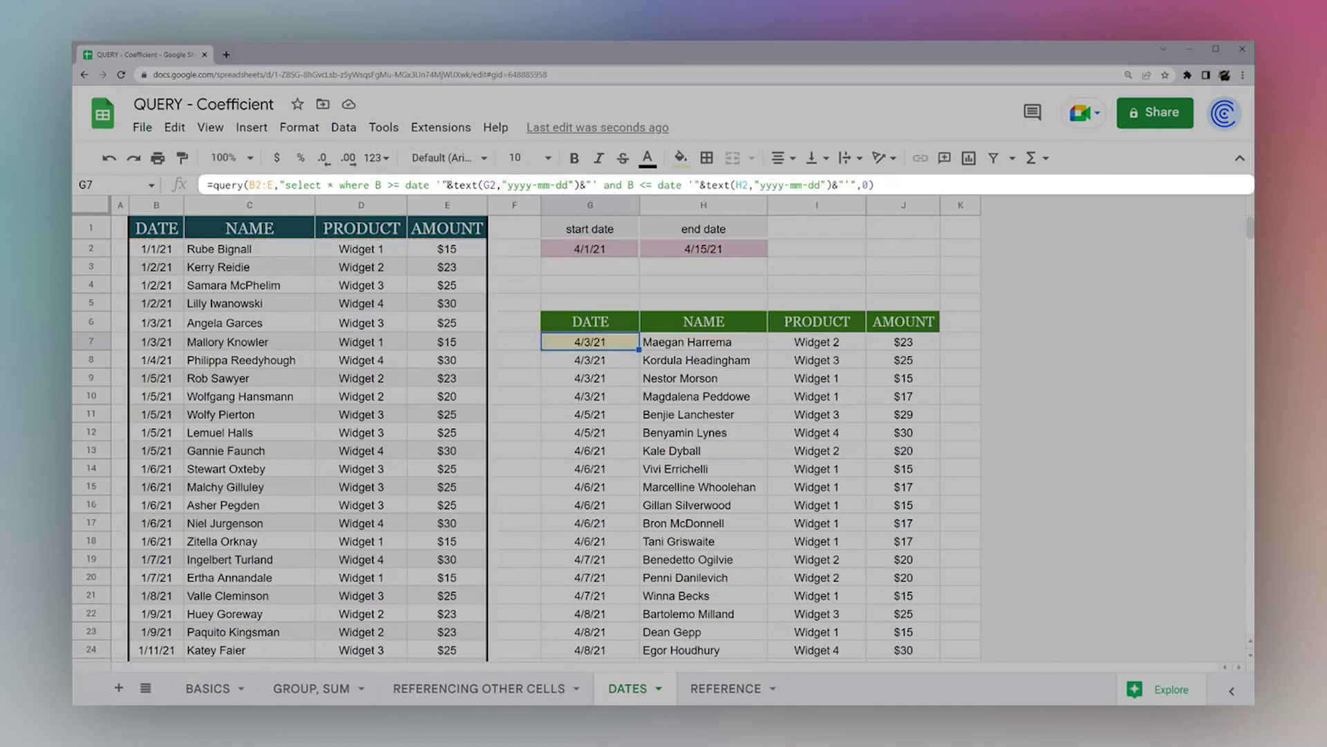
pyautogui.moveTo(443, 184); pyautogui.dragTo(591, 185)
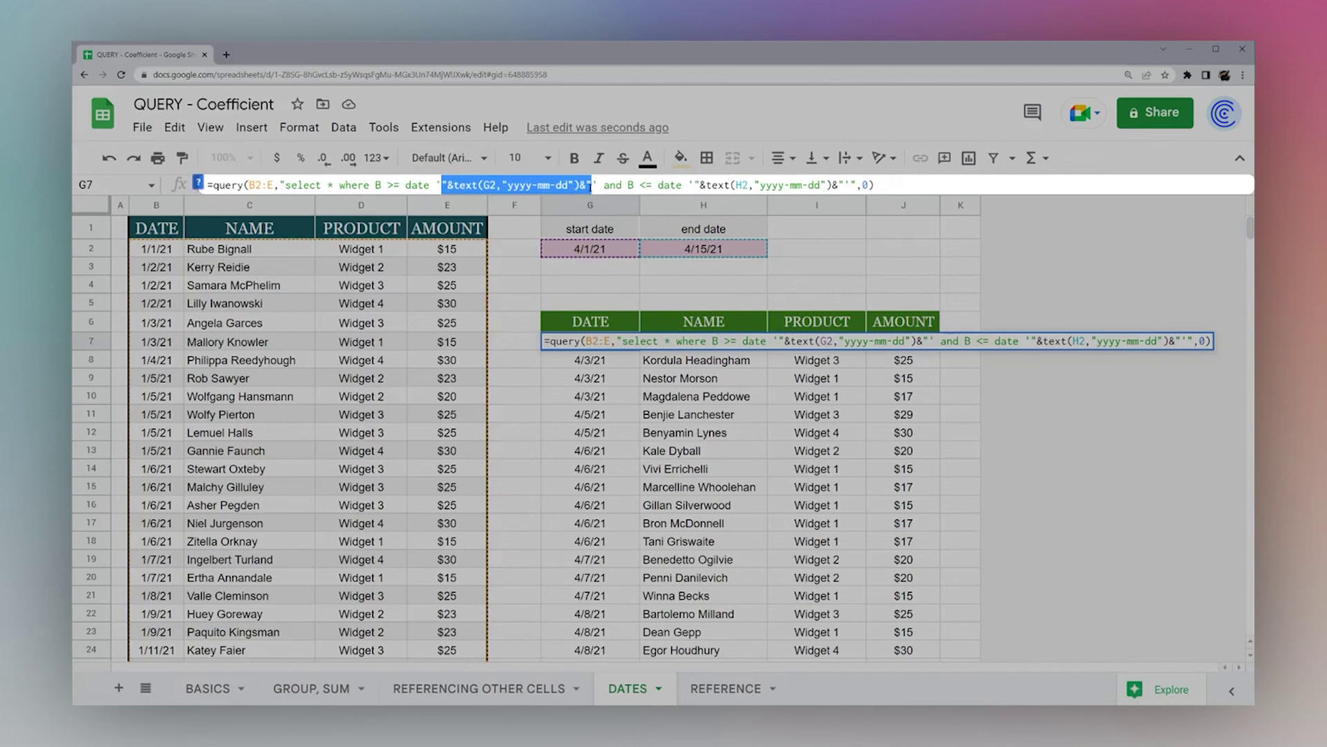
pyautogui.write('2021')
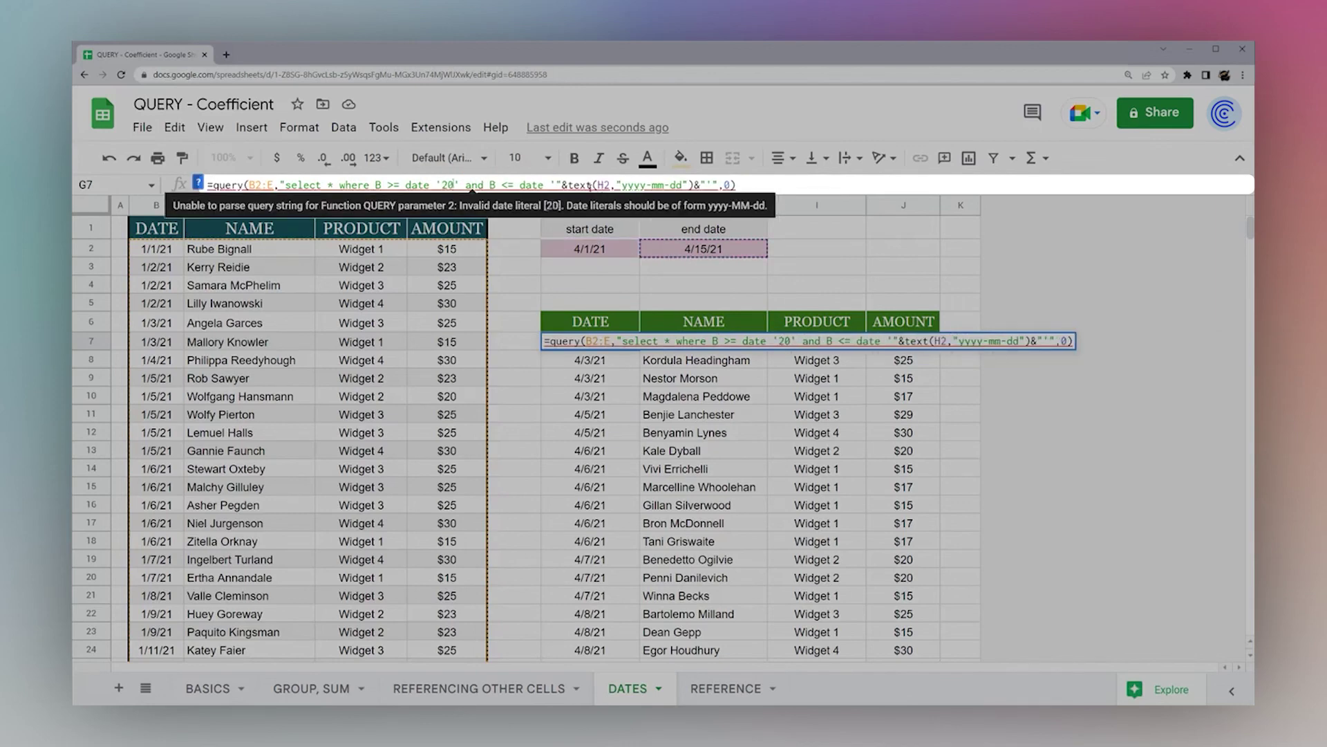
pyautogui.write('-04-01')
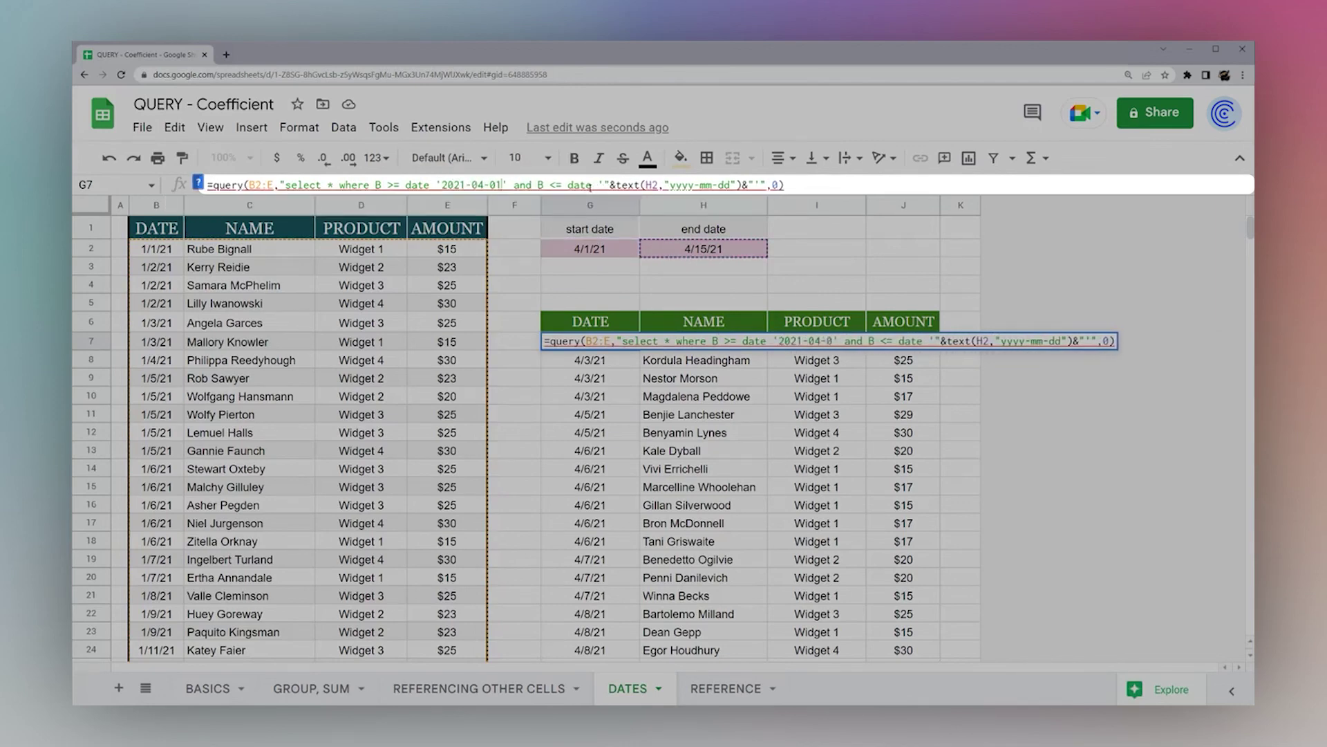
pyautogui.press('Return')
# Replace the end-date text() expression with the literal 2021-04-15 and review the results
pyautogui.press('Up')
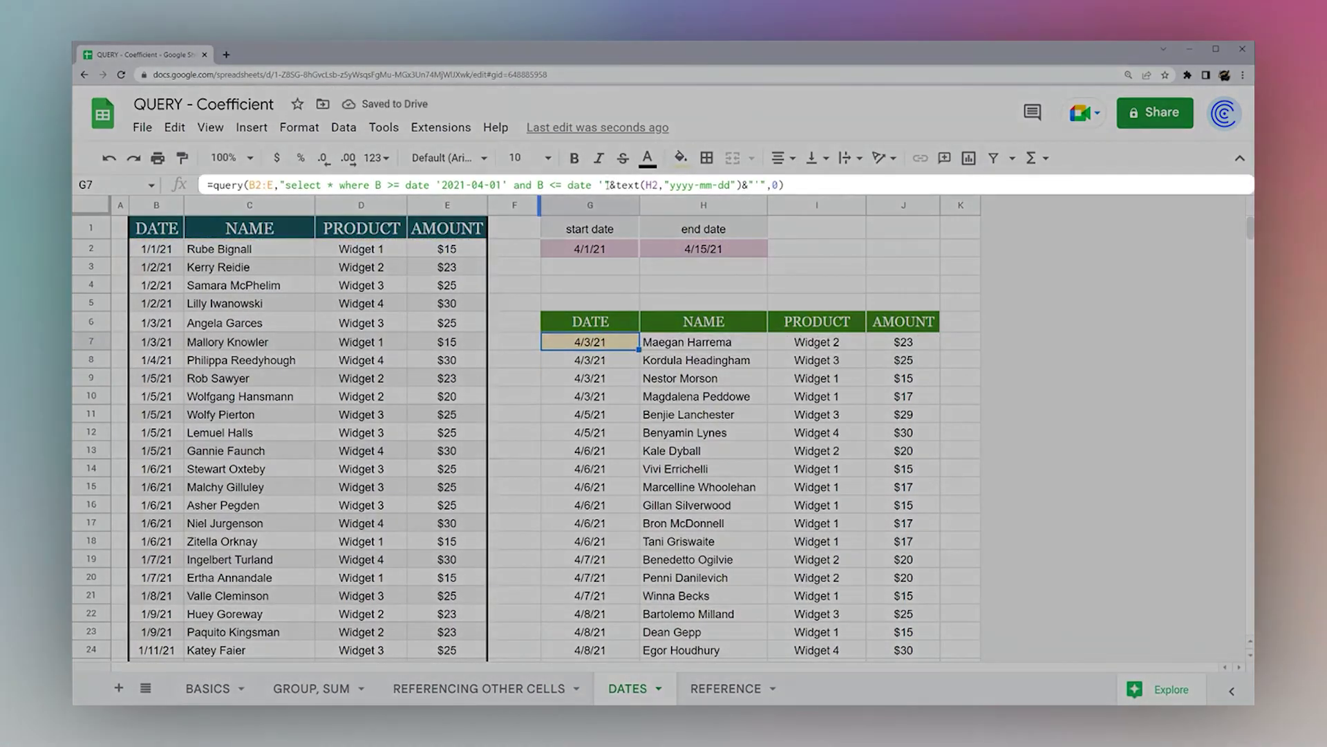
pyautogui.moveTo(603, 184); pyautogui.dragTo(754, 185)
pyautogui.press('BackSpace')
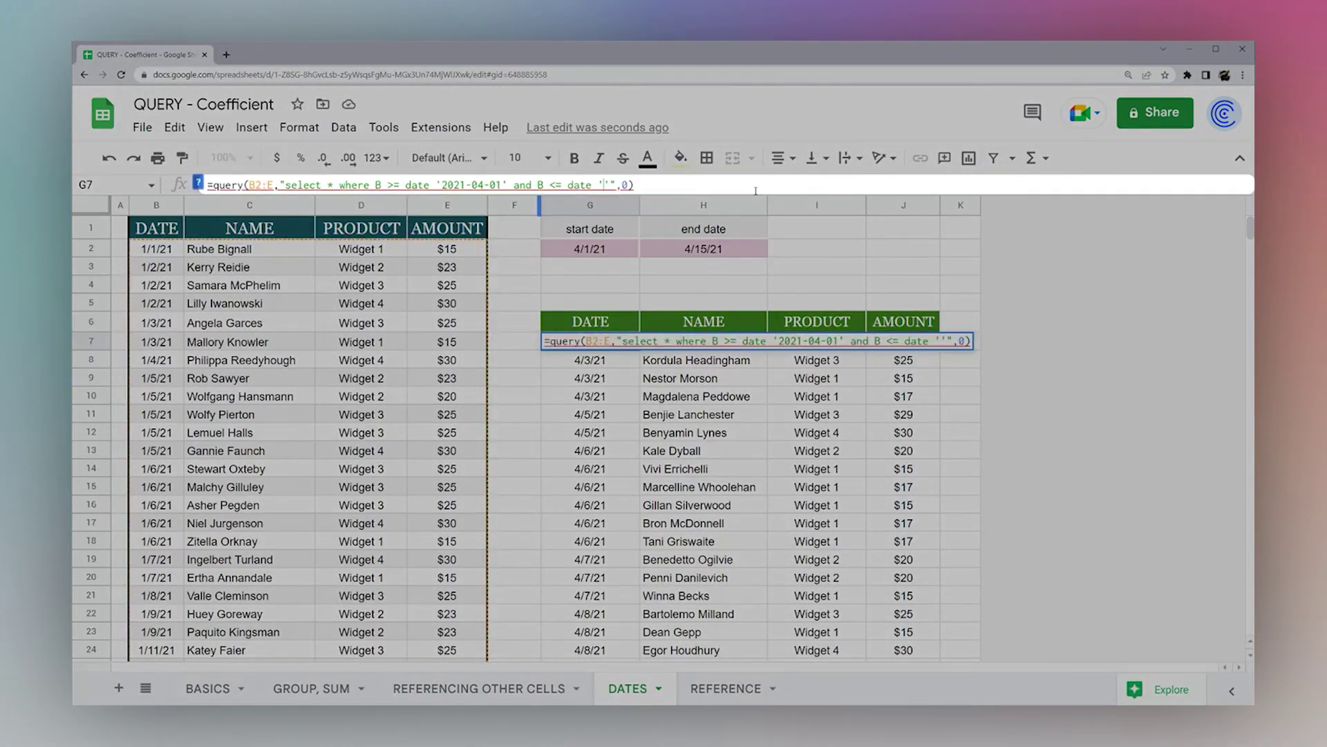
pyautogui.write('2021-')
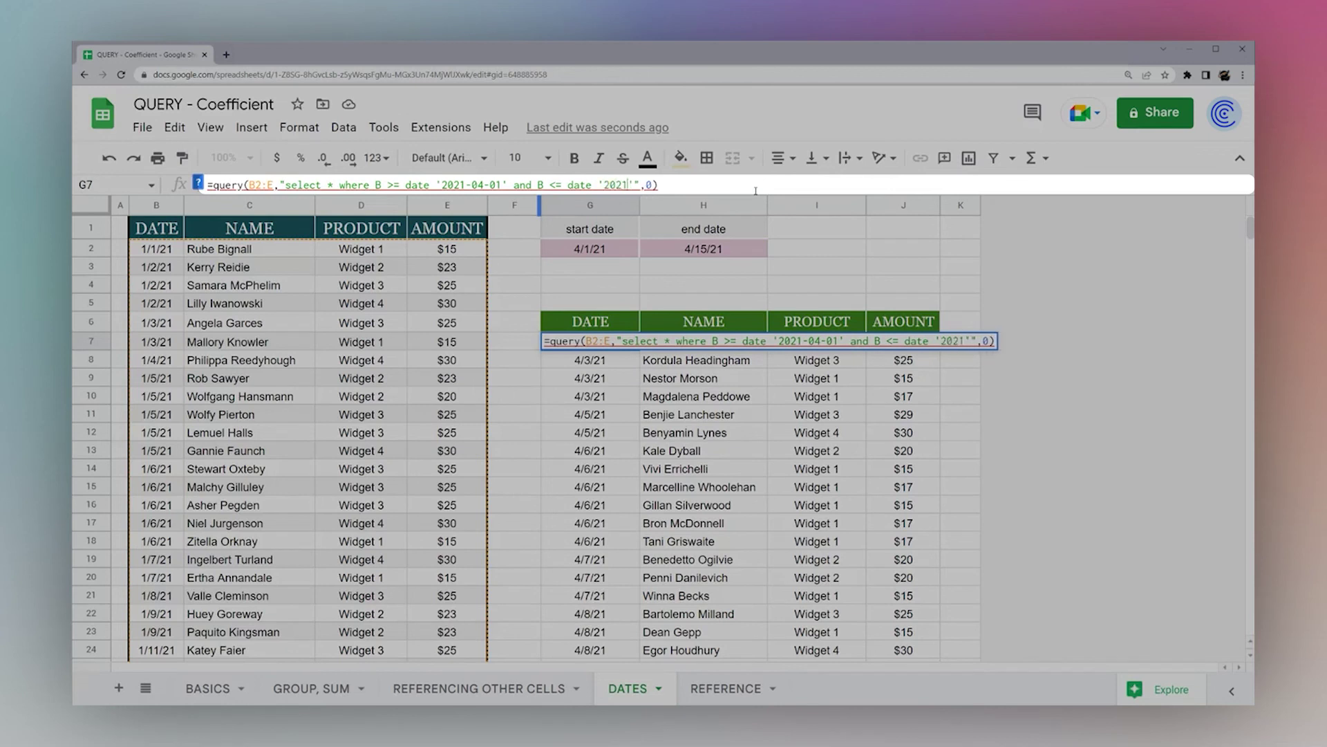
pyautogui.write('04-')
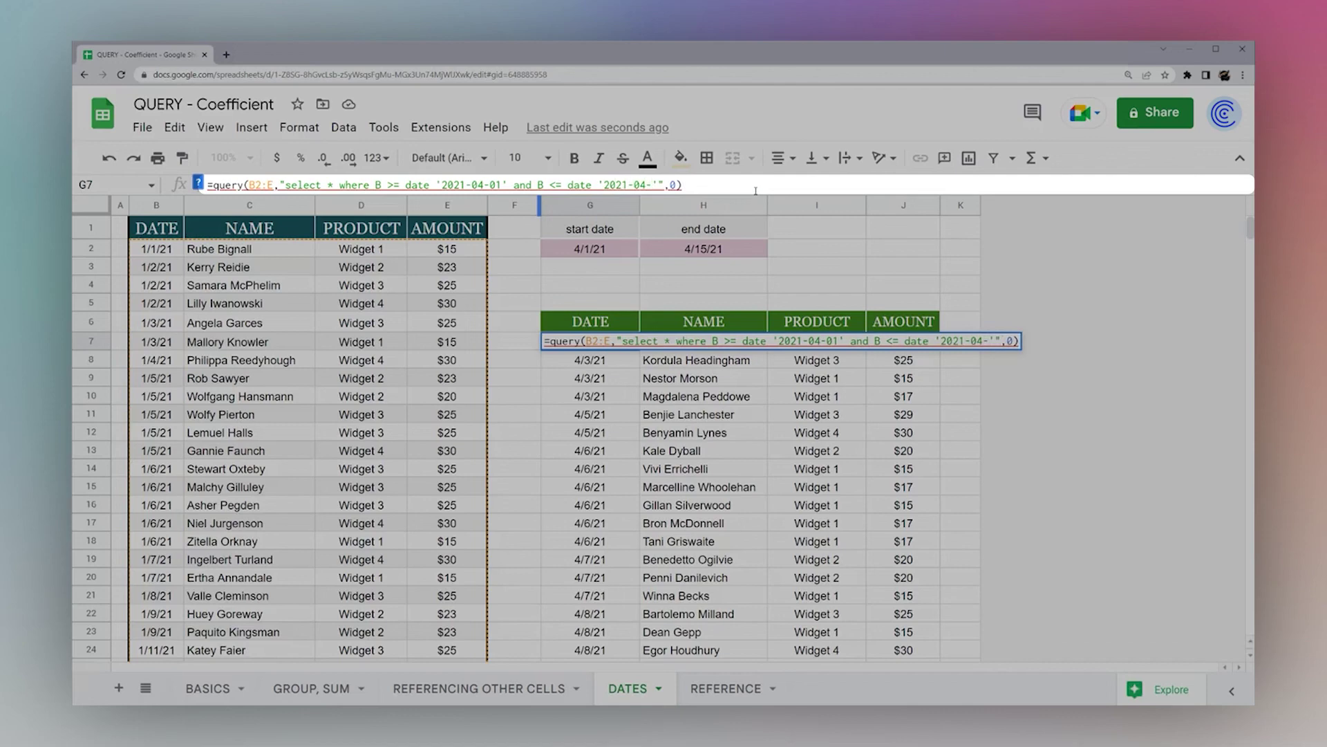
pyautogui.write('15')
pyautogui.press('Return')
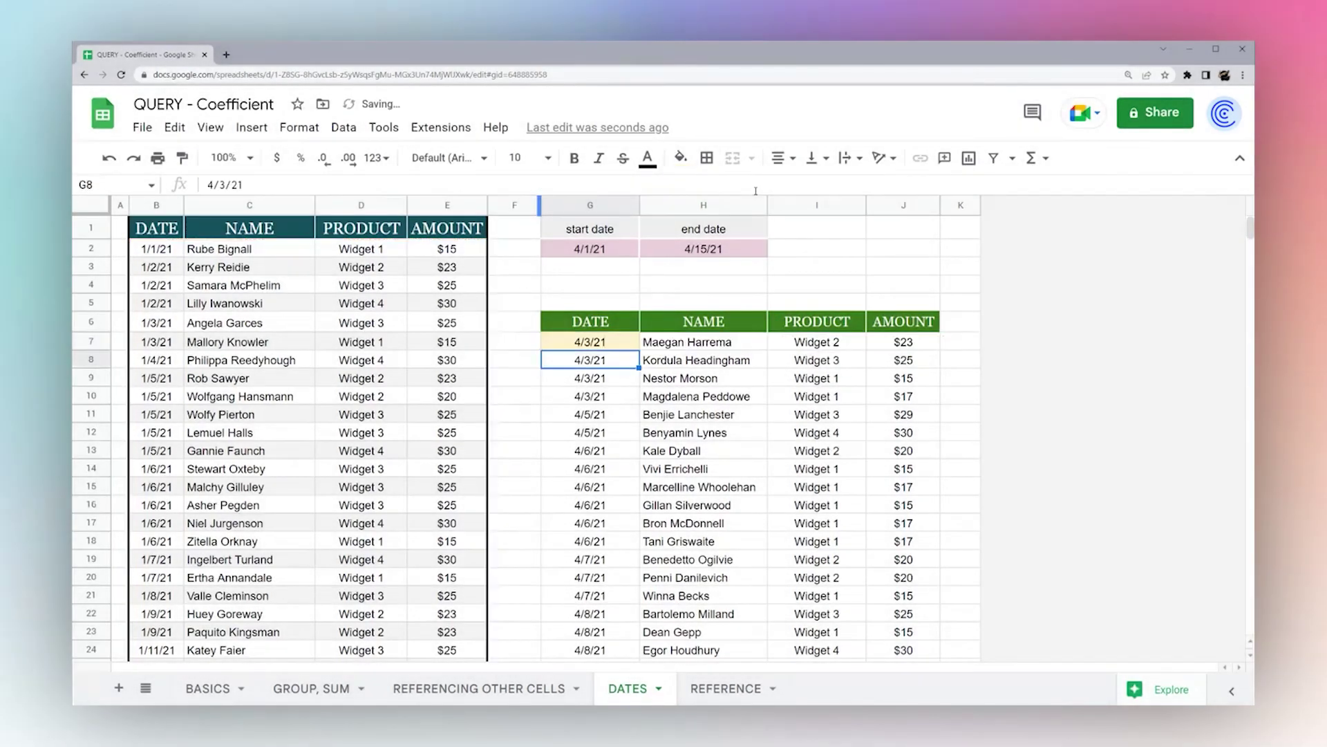
pyautogui.scroll(-5, 841, 416)
pyautogui.scroll(5, 842, 416)
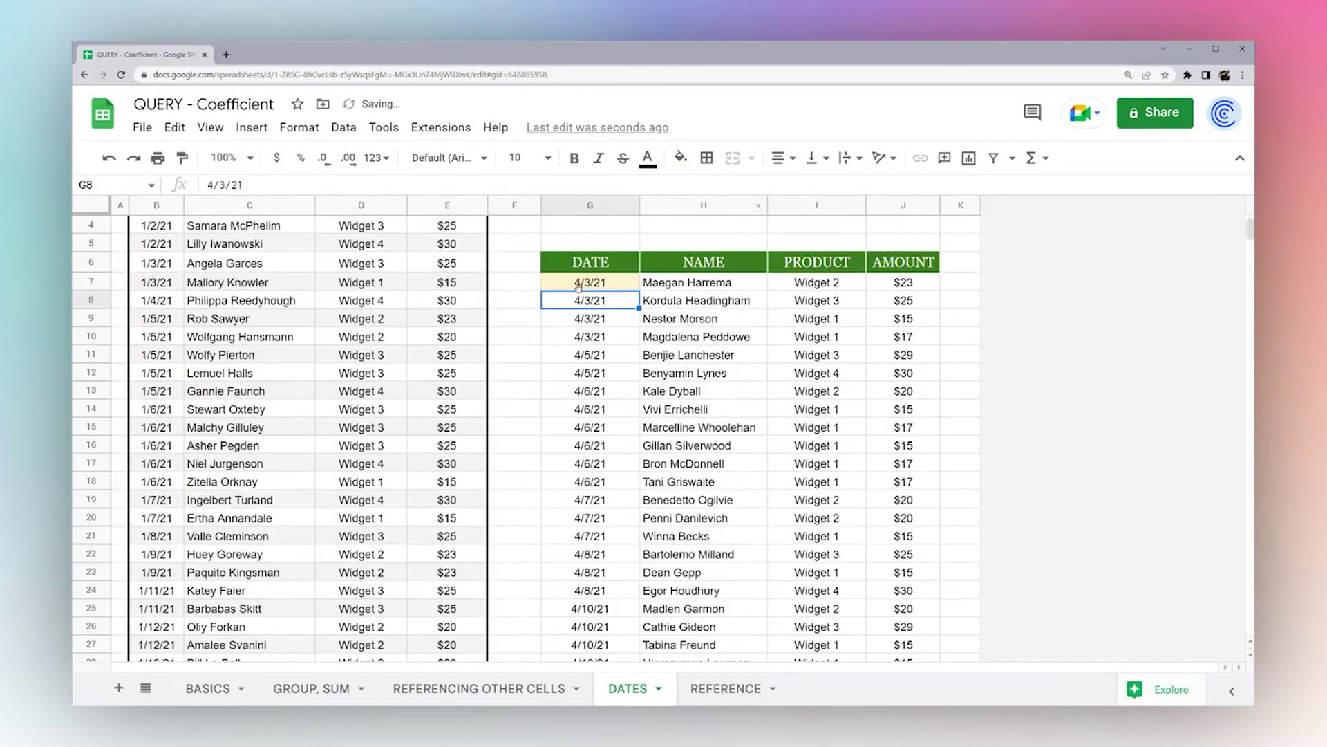
pyautogui.click(580, 283)
pyautogui.scroll(1, 603, 245)
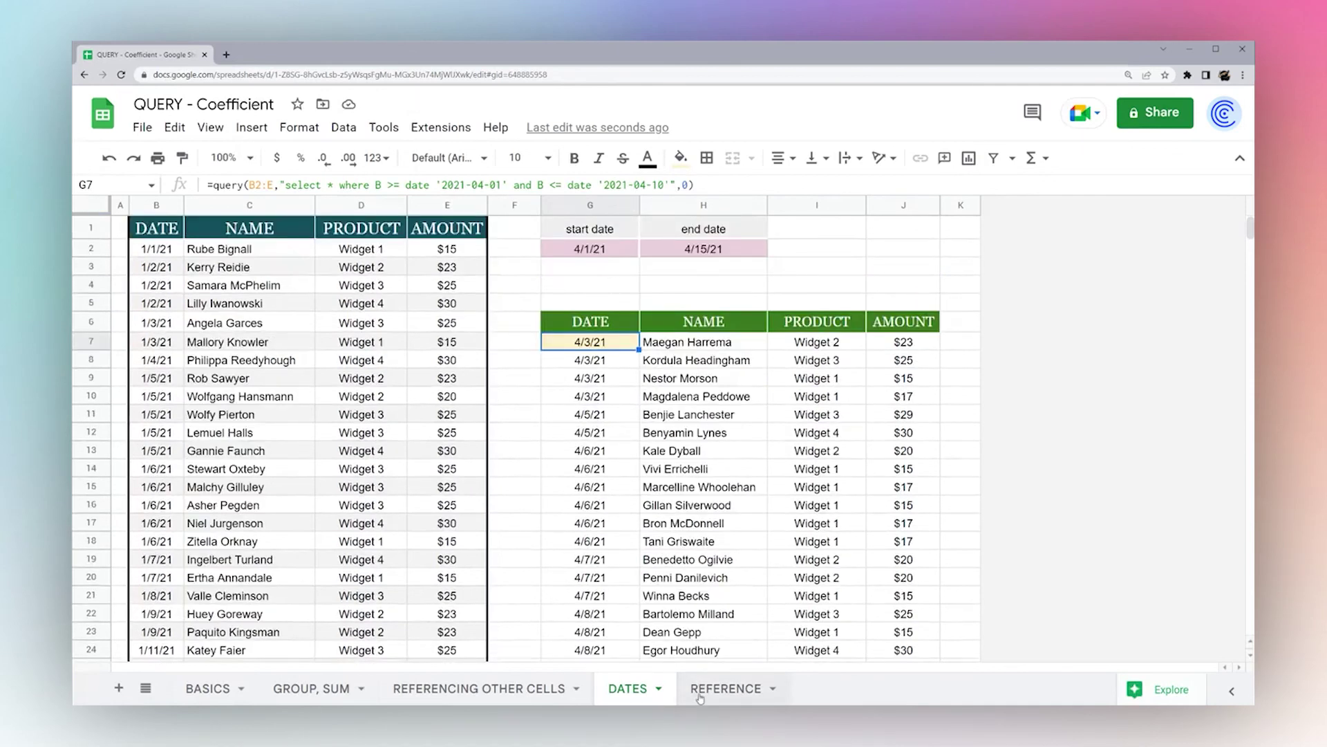
pyautogui.click(599, 269)
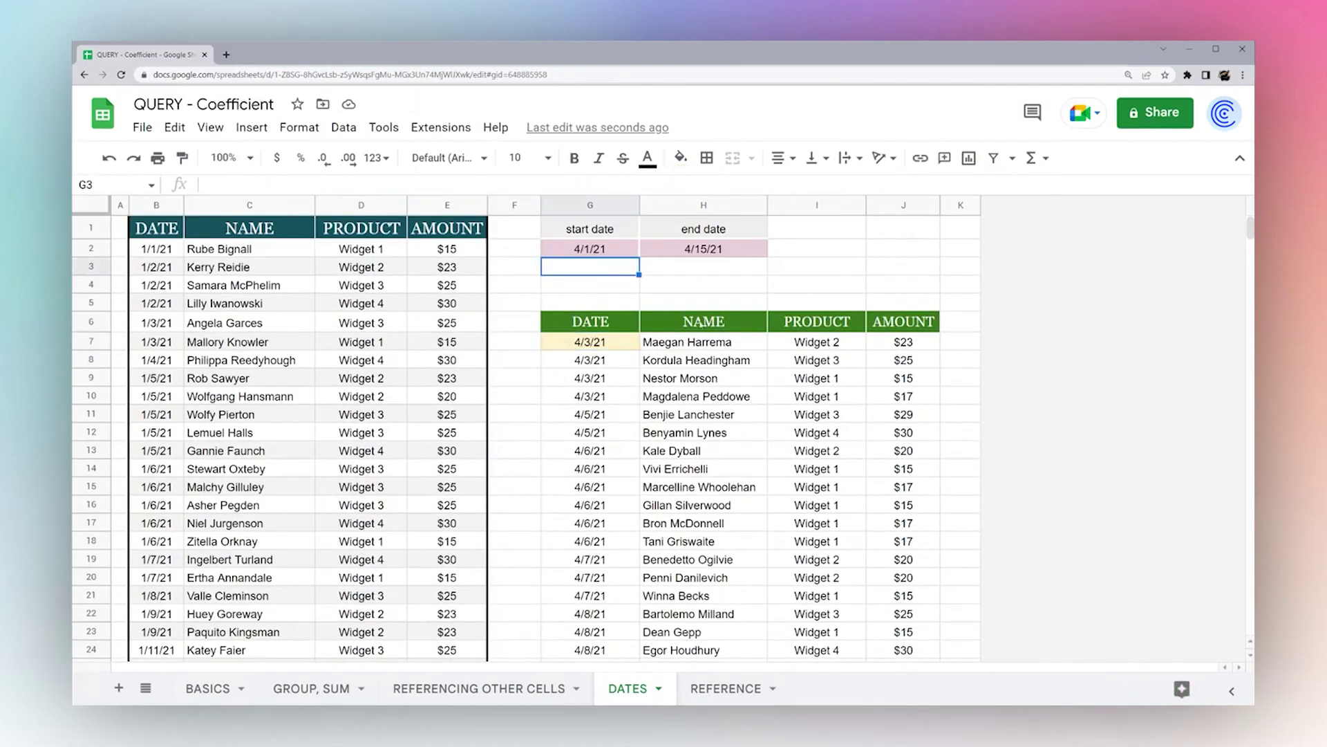